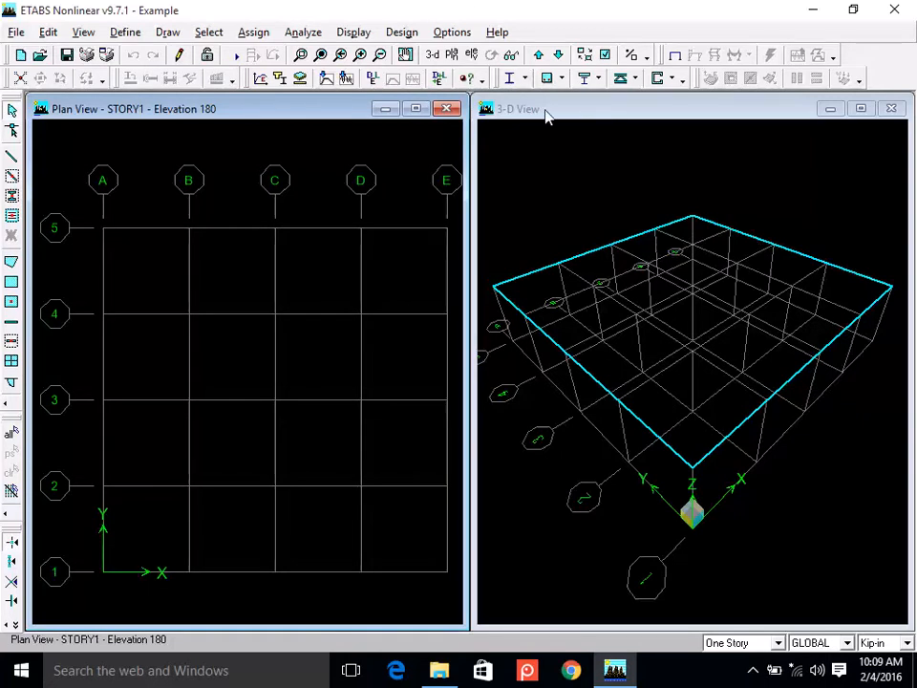
Review the beam and column sections in the defined frame properties.
click(133, 34)
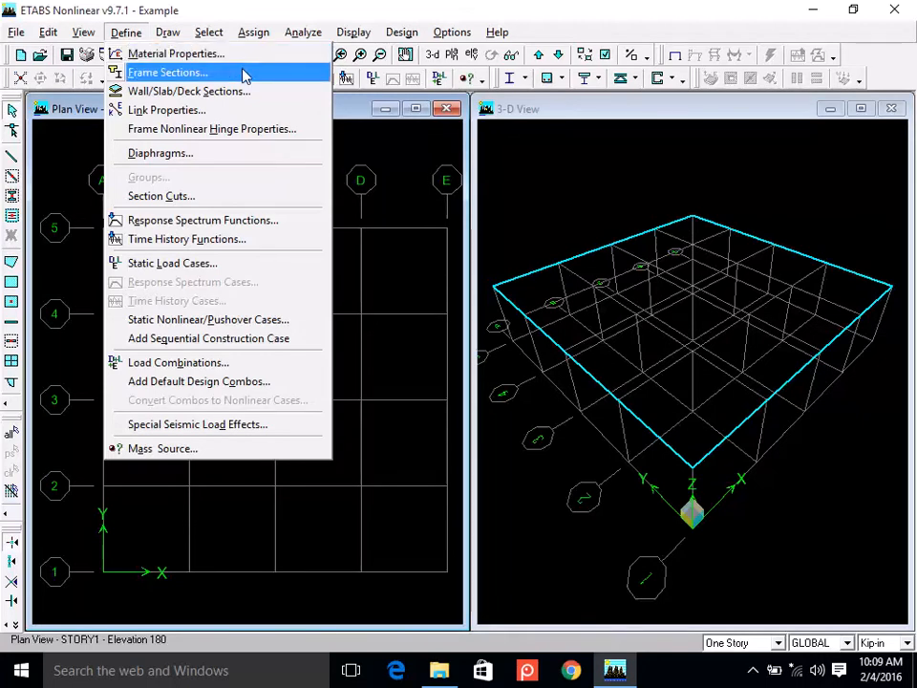
click(243, 74)
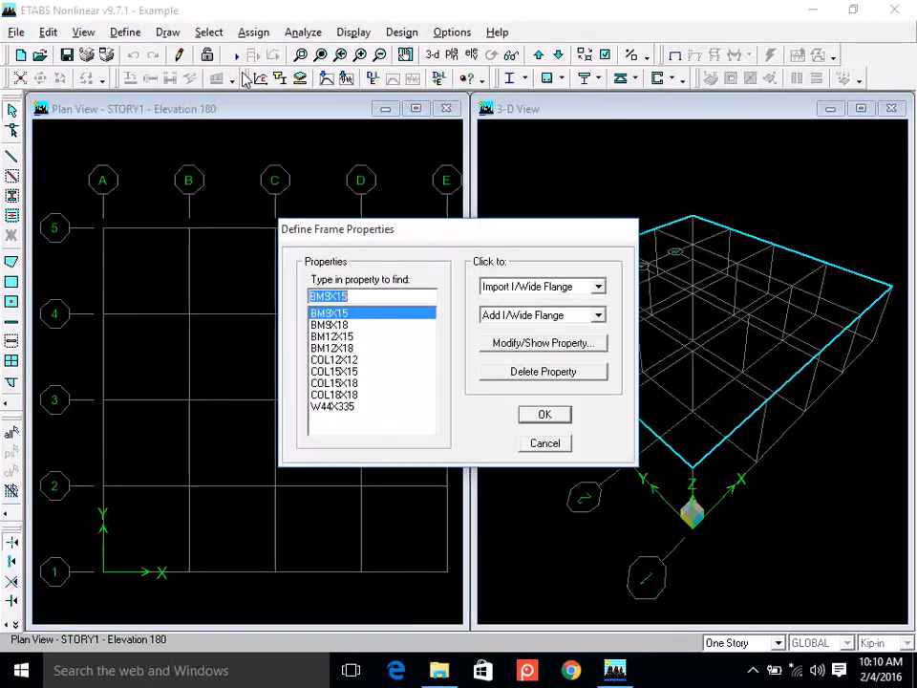
click(330, 347)
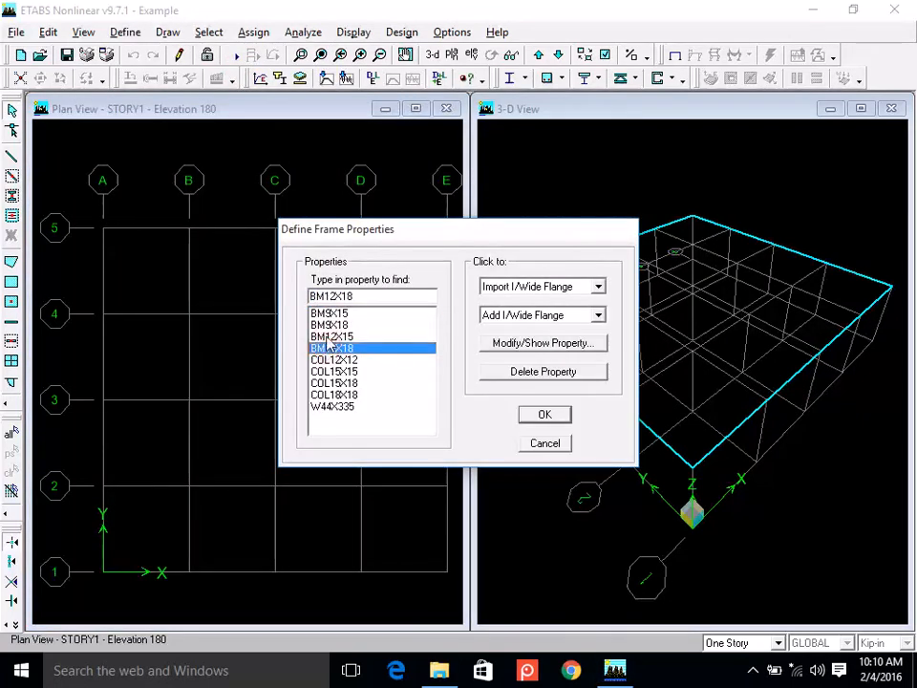
click(330, 336)
click(323, 312)
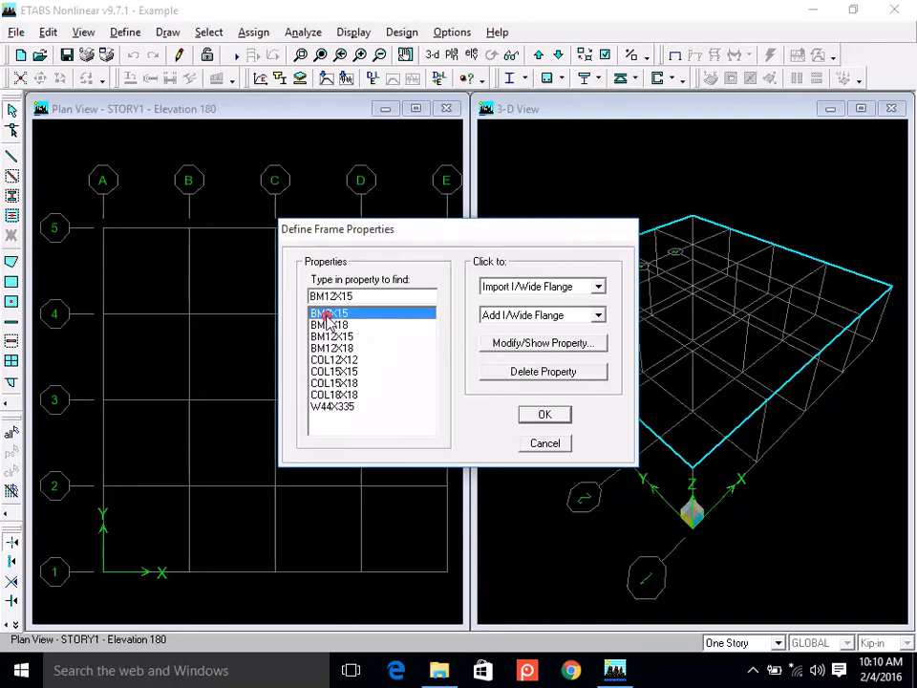
click(334, 361)
click(334, 382)
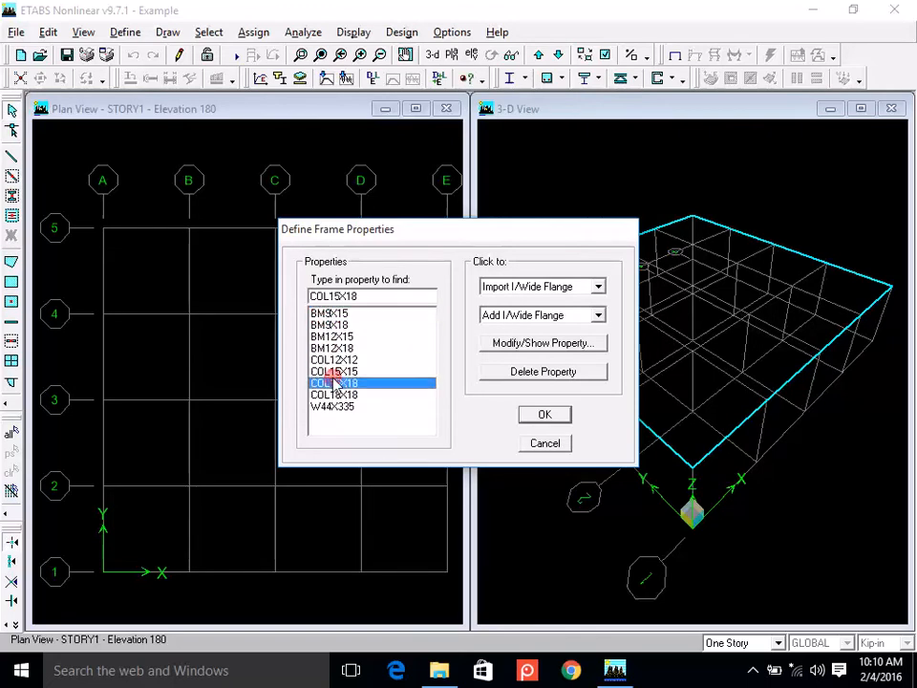
click(544, 415)
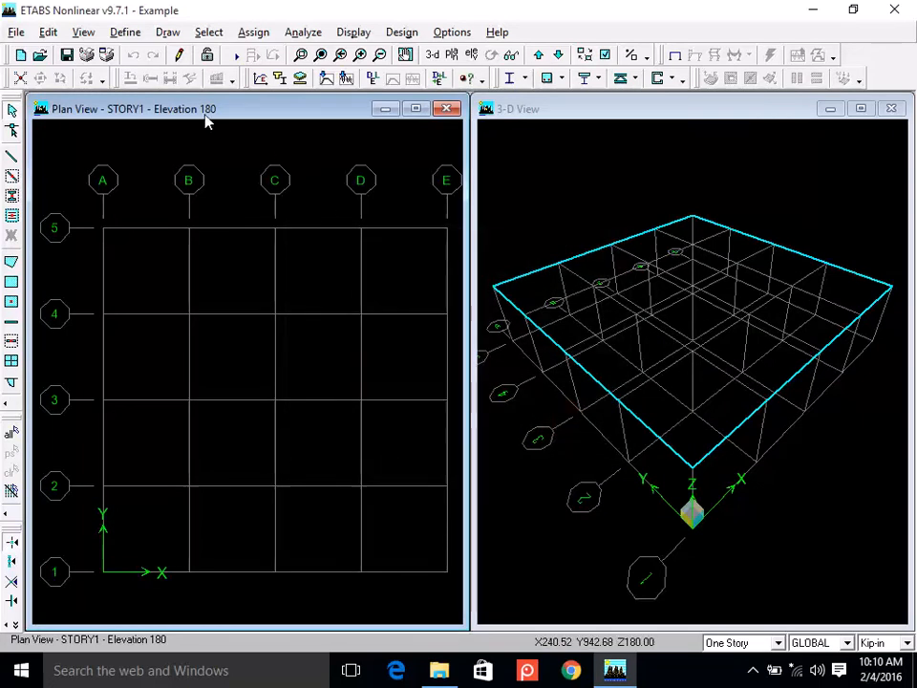
Review the slab and wall sections SLAB5, SLAB6 and WALL9 in the wall/slab/deck definitions.
click(126, 32)
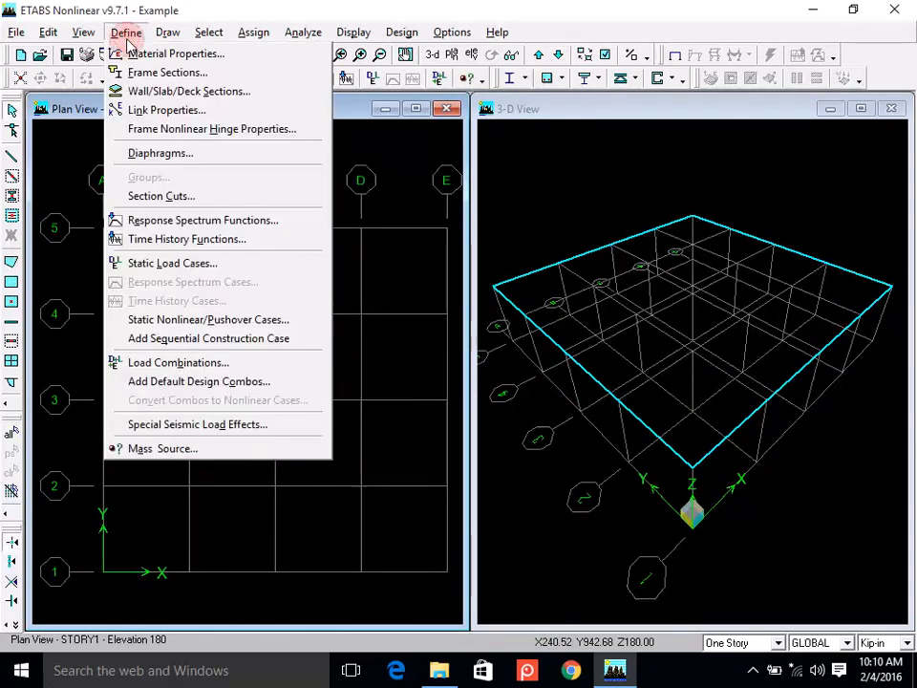
click(238, 99)
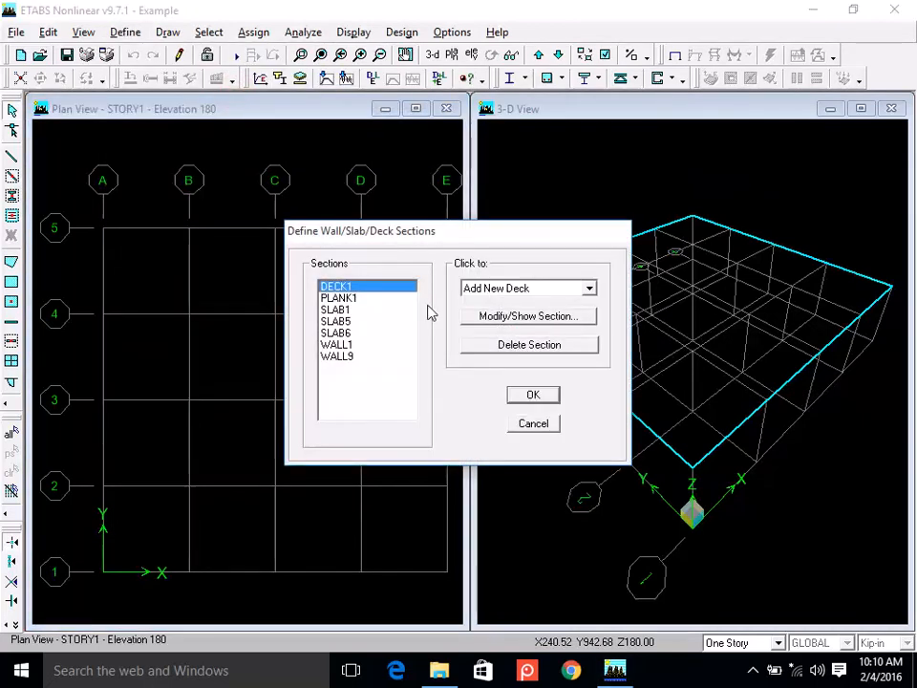
click(354, 323)
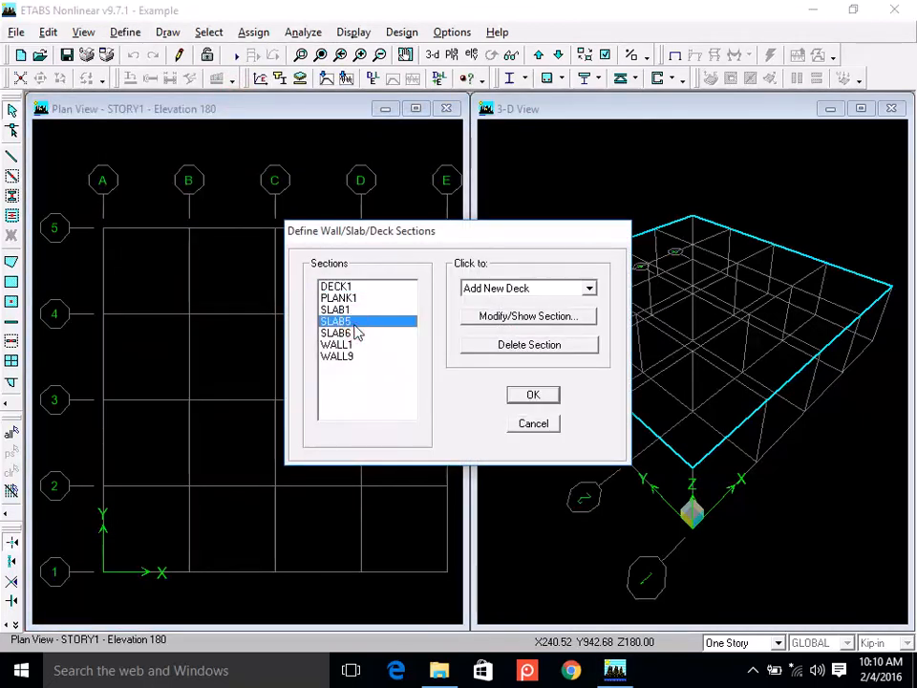
click(360, 332)
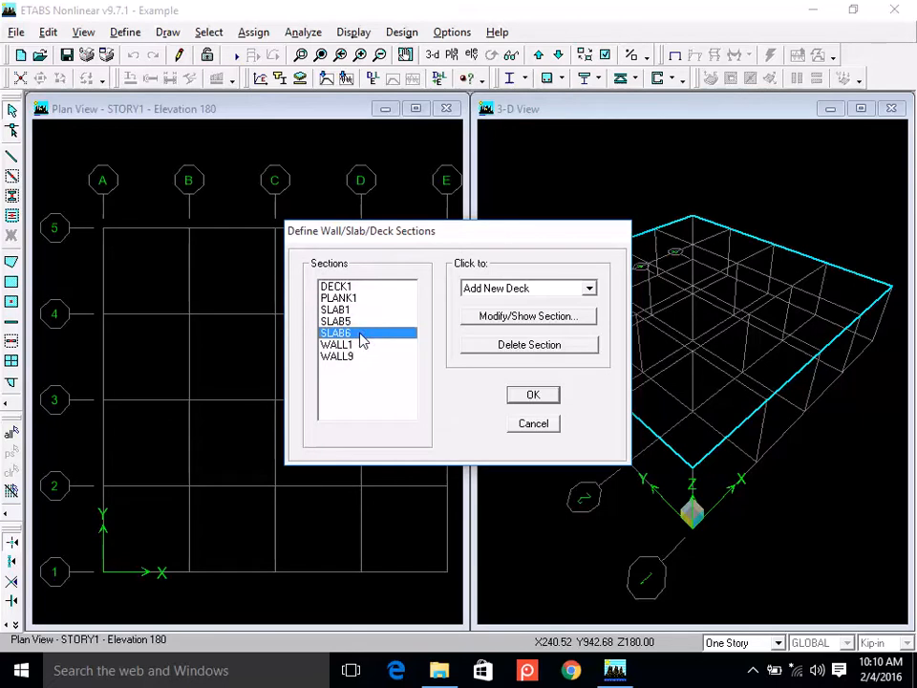
click(349, 357)
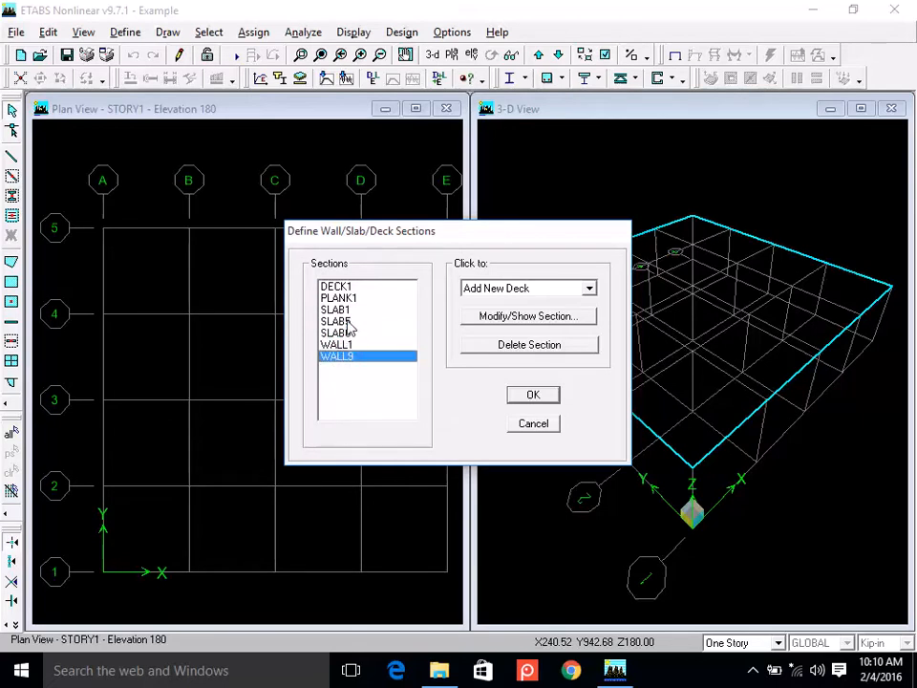
click(349, 321)
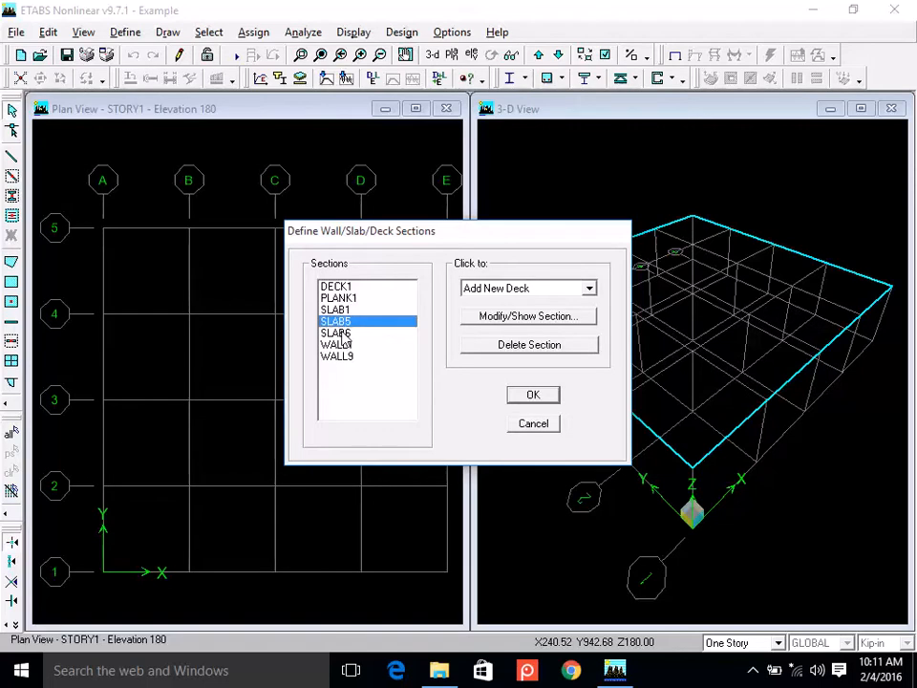
click(541, 426)
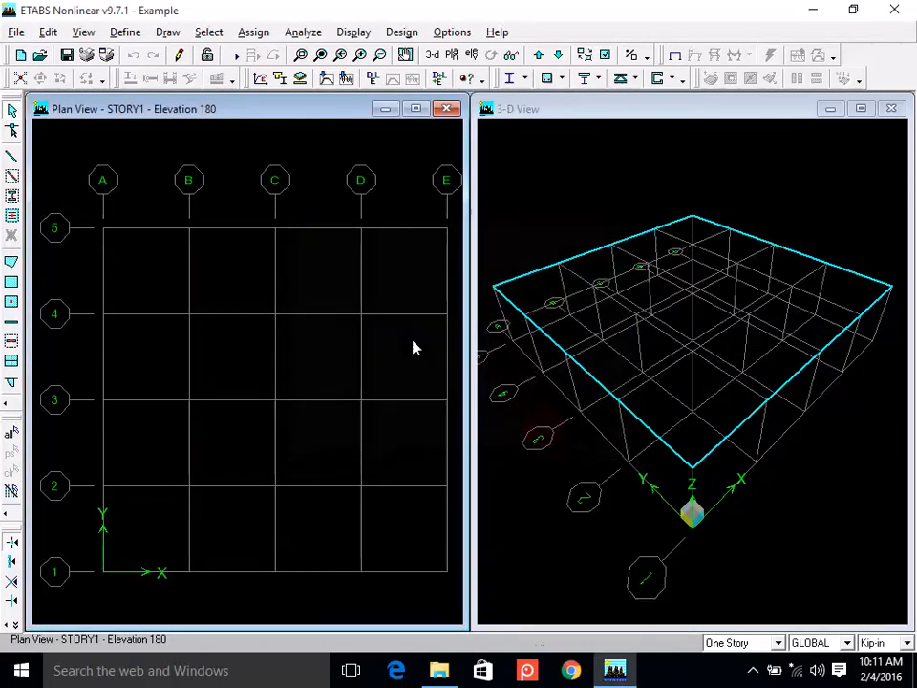
Review the static load cases FF, ROOF, PL and LIVE with their types and self-weight multipliers.
click(127, 33)
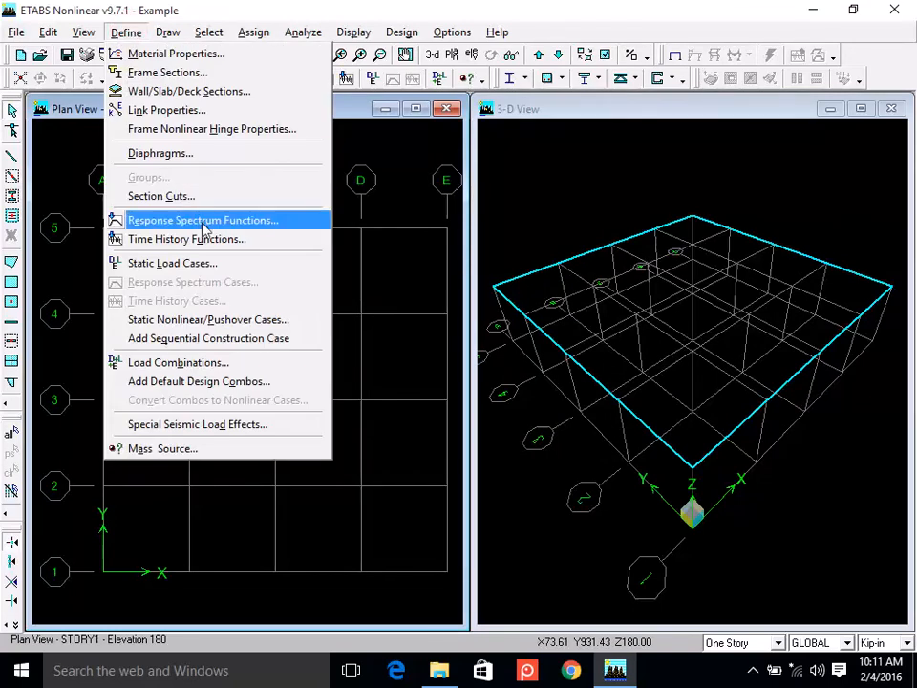
click(240, 263)
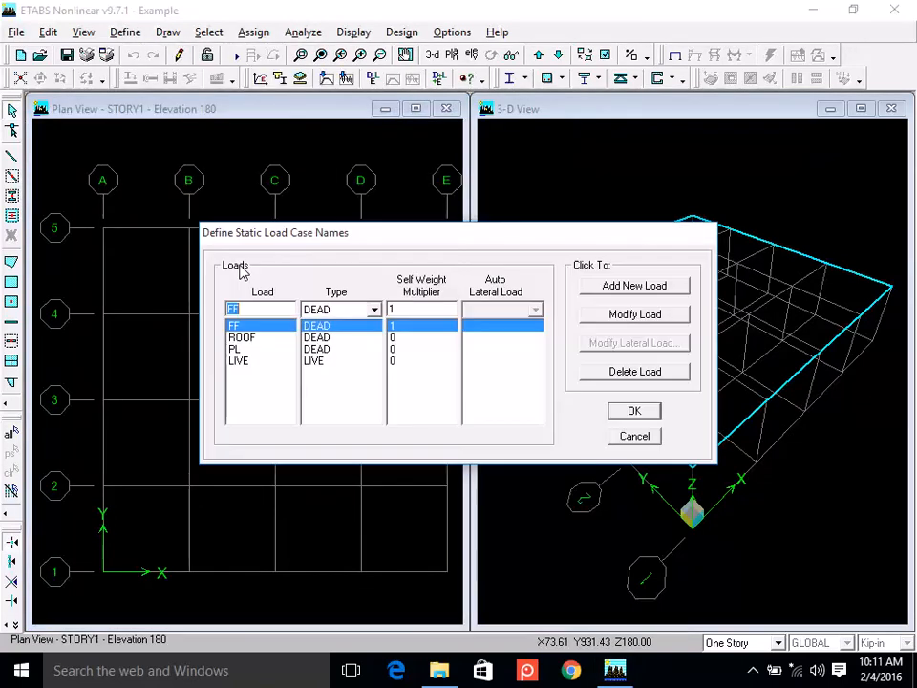
click(251, 337)
click(250, 350)
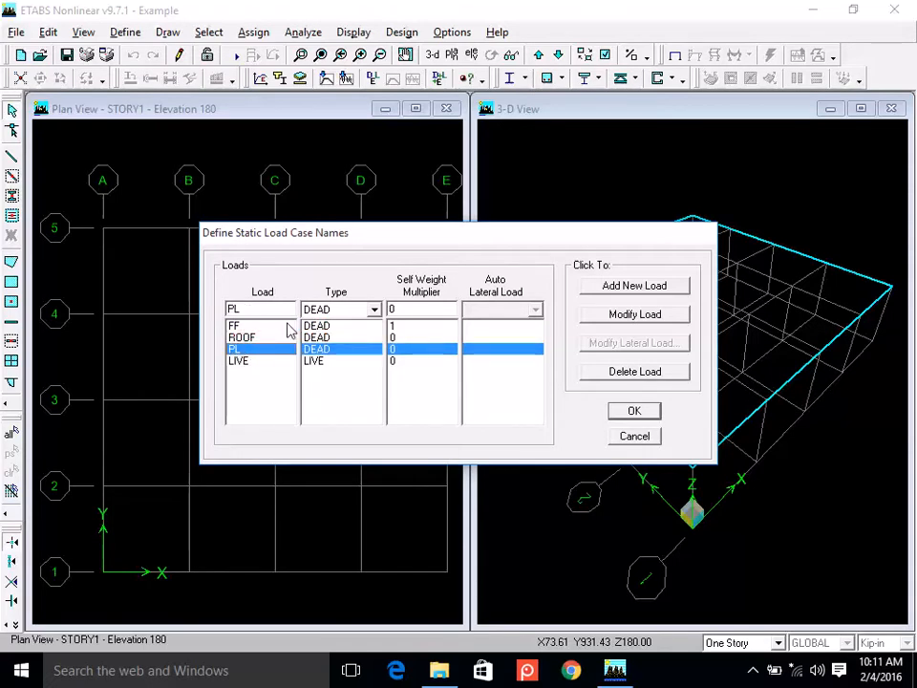
click(406, 326)
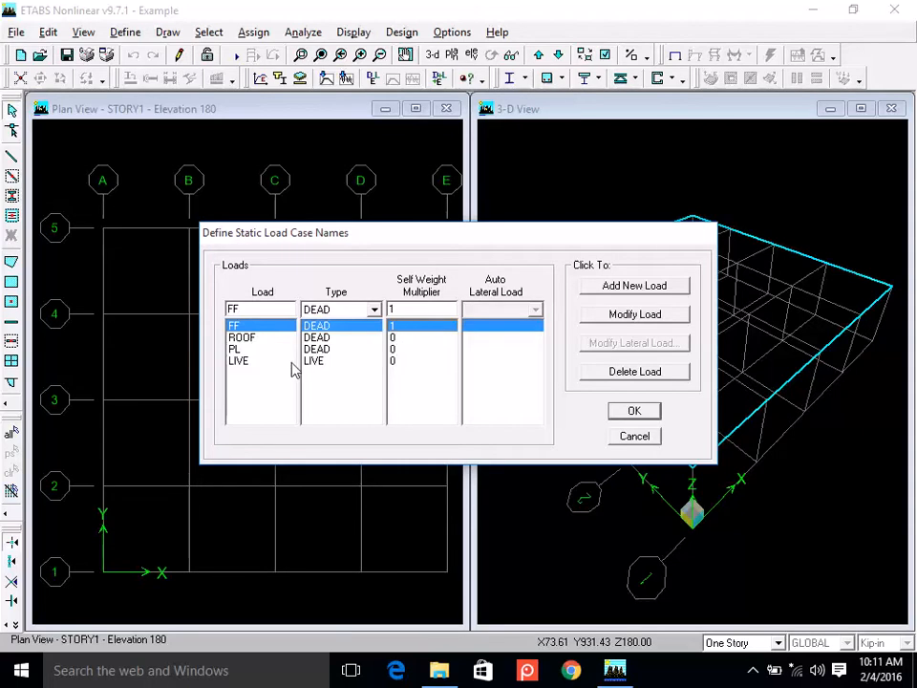
click(255, 364)
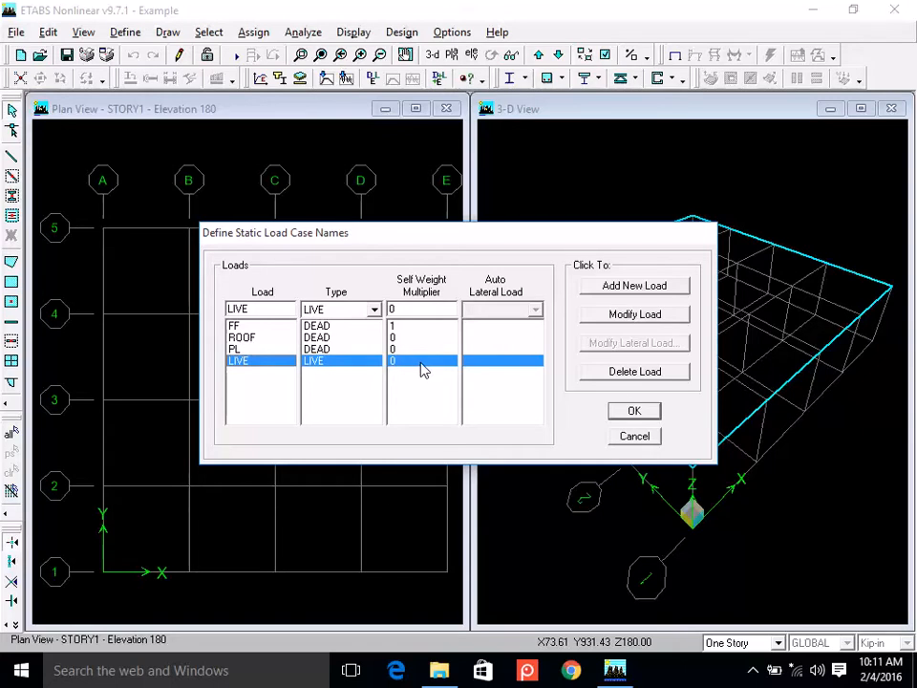
click(628, 442)
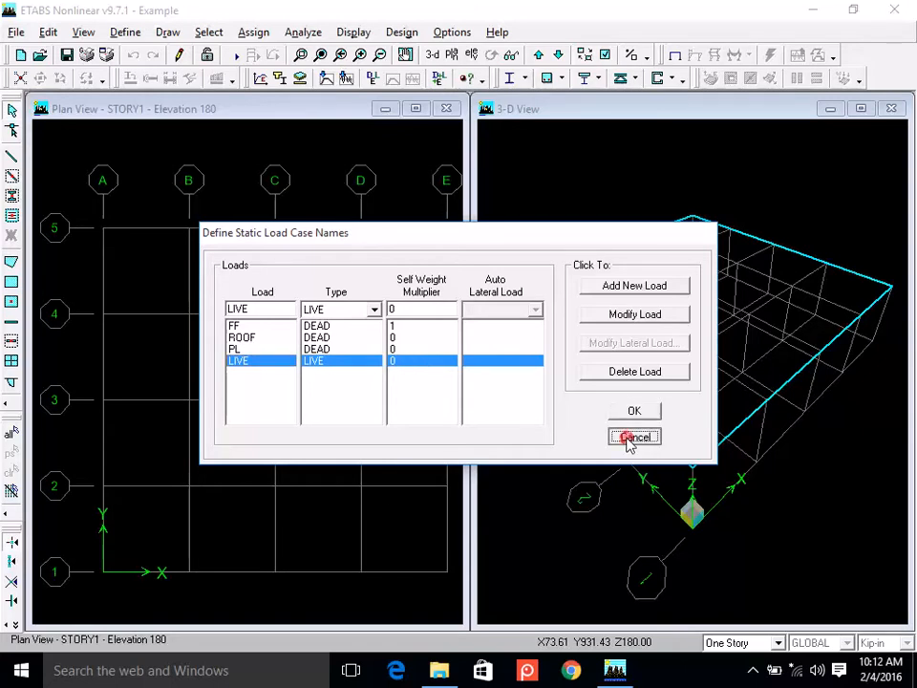
click(629, 441)
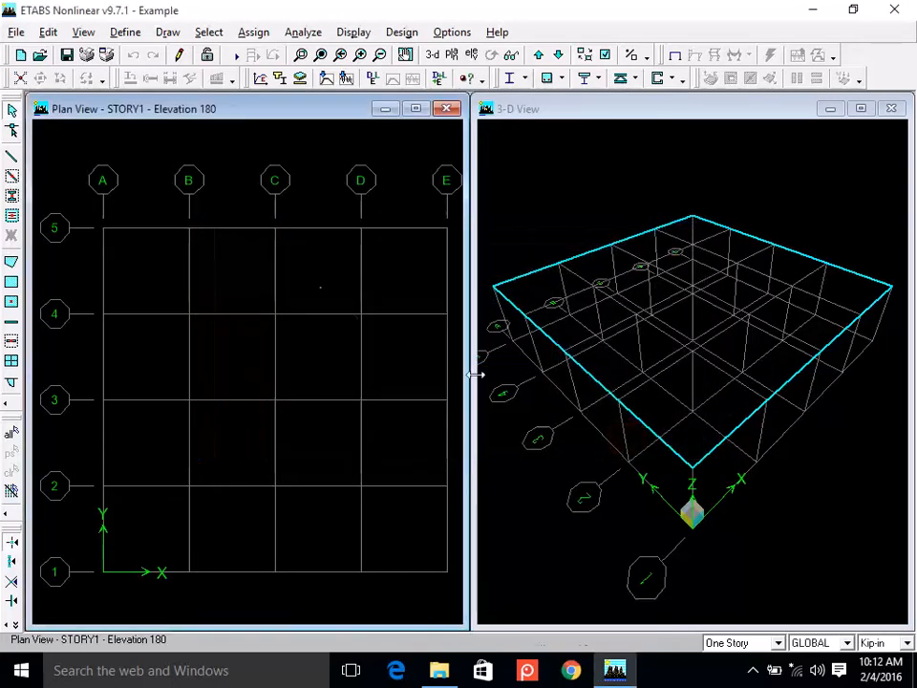
Start a new load combination and name it 12D16L.
click(125, 31)
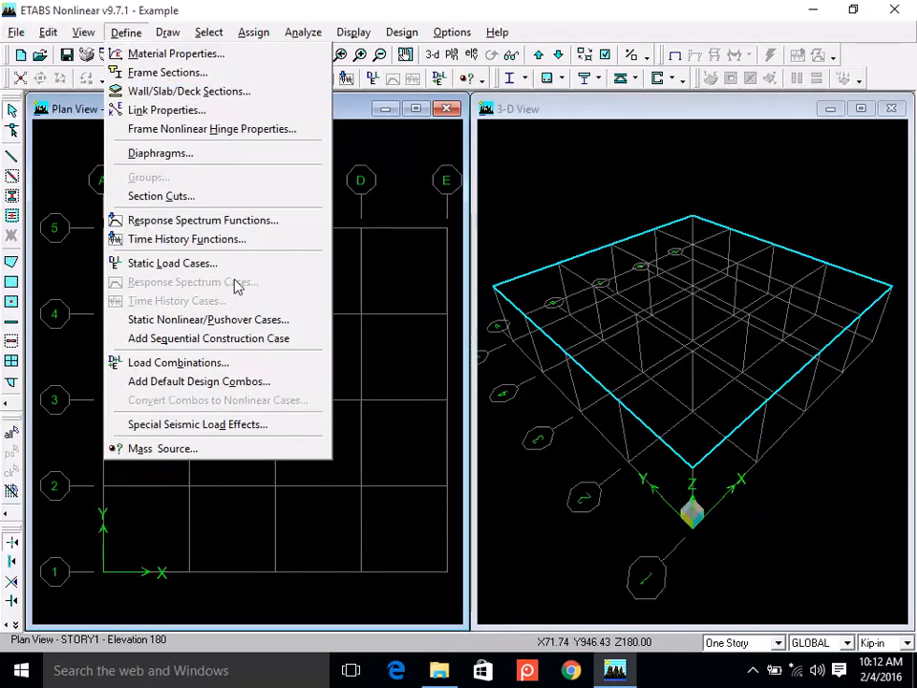
click(238, 369)
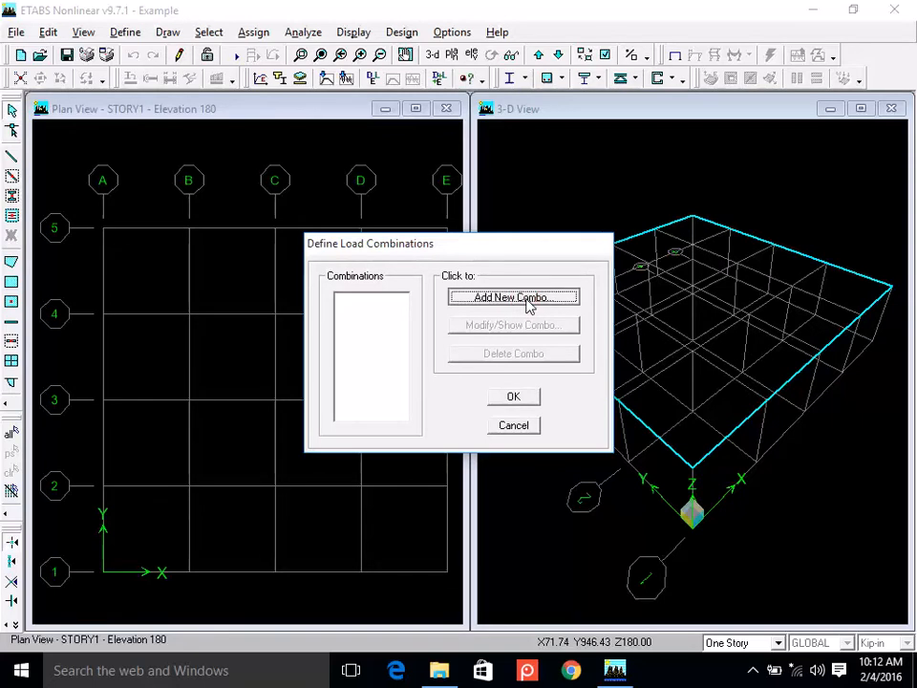
click(527, 303)
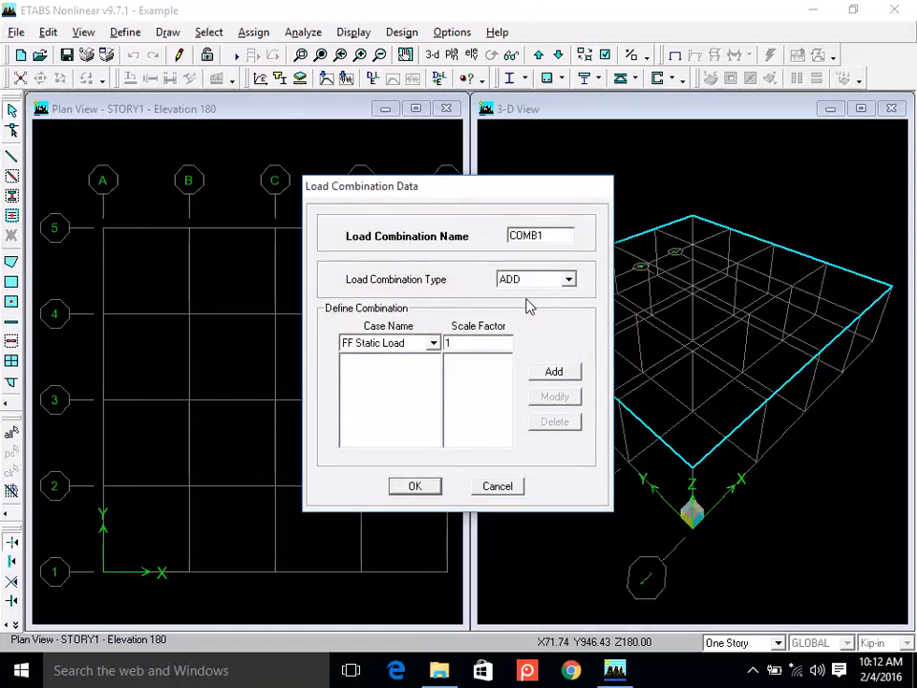
double_click(551, 236)
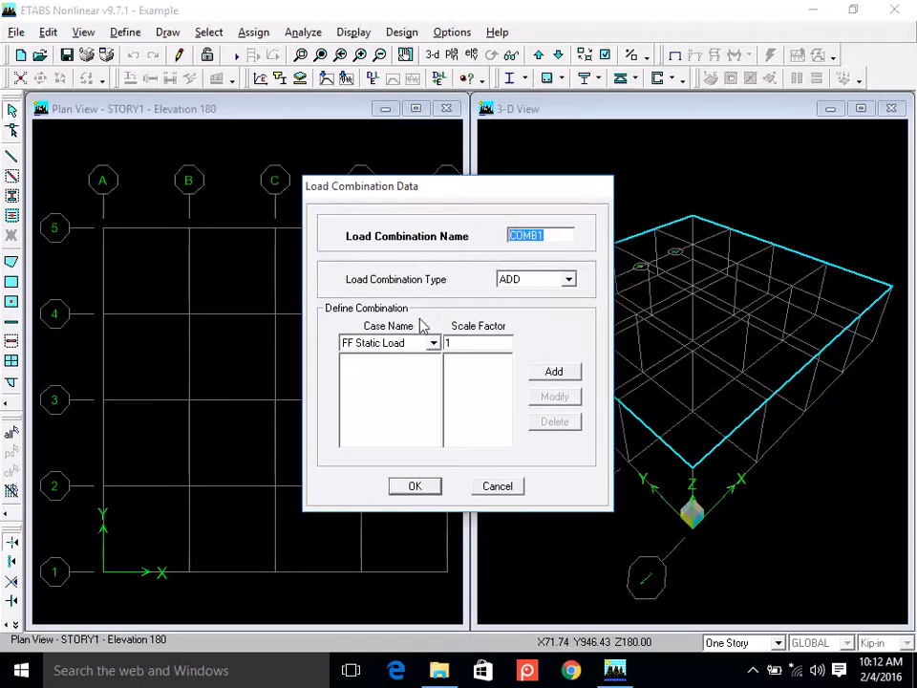
text(12D)
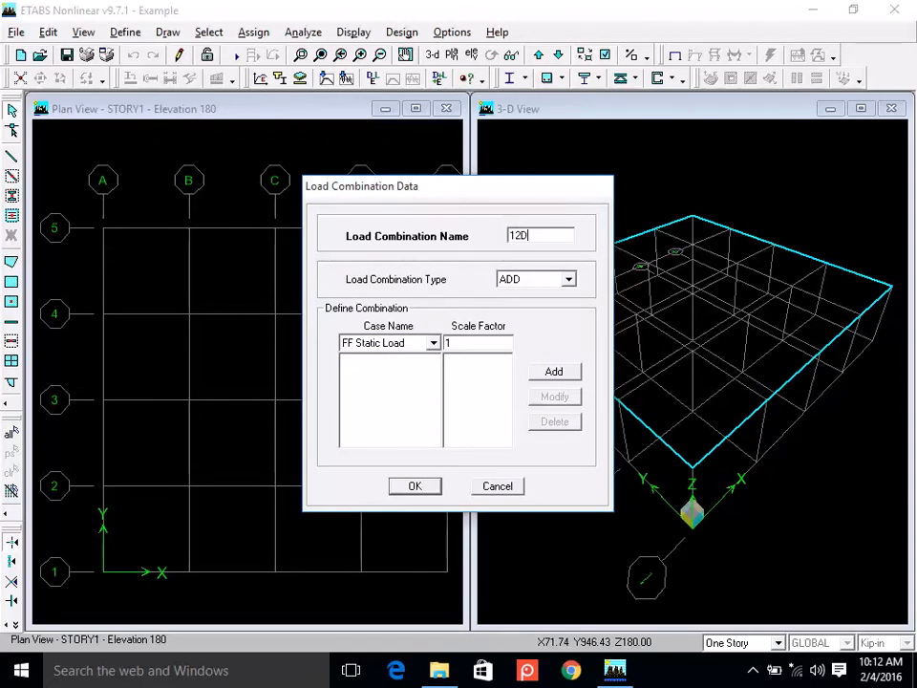
text(16L)
Add the FF static load case to the 12D16L combination with a scale factor of 1.2.
click(432, 343)
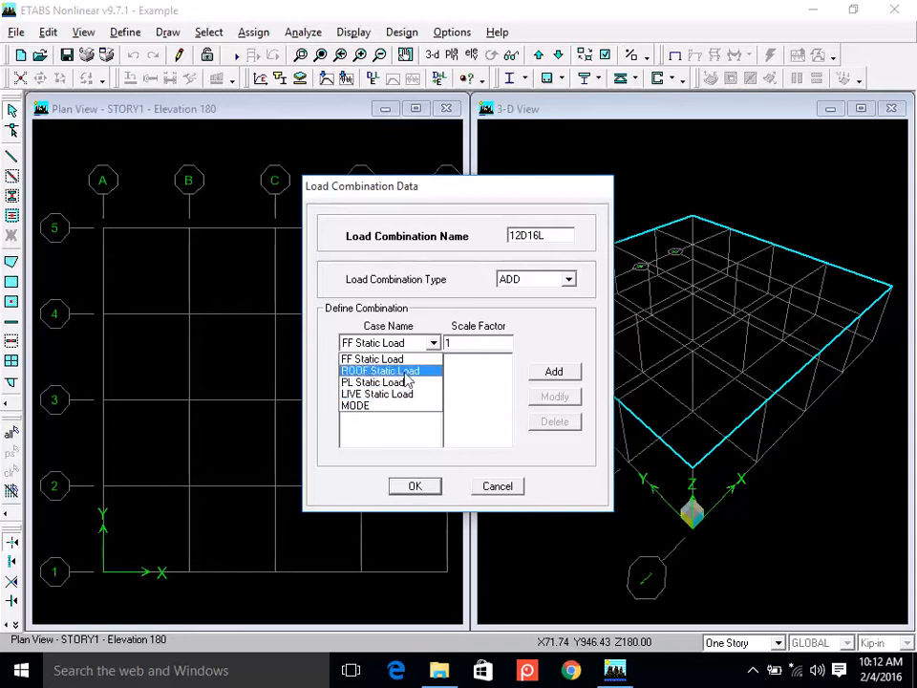
click(402, 363)
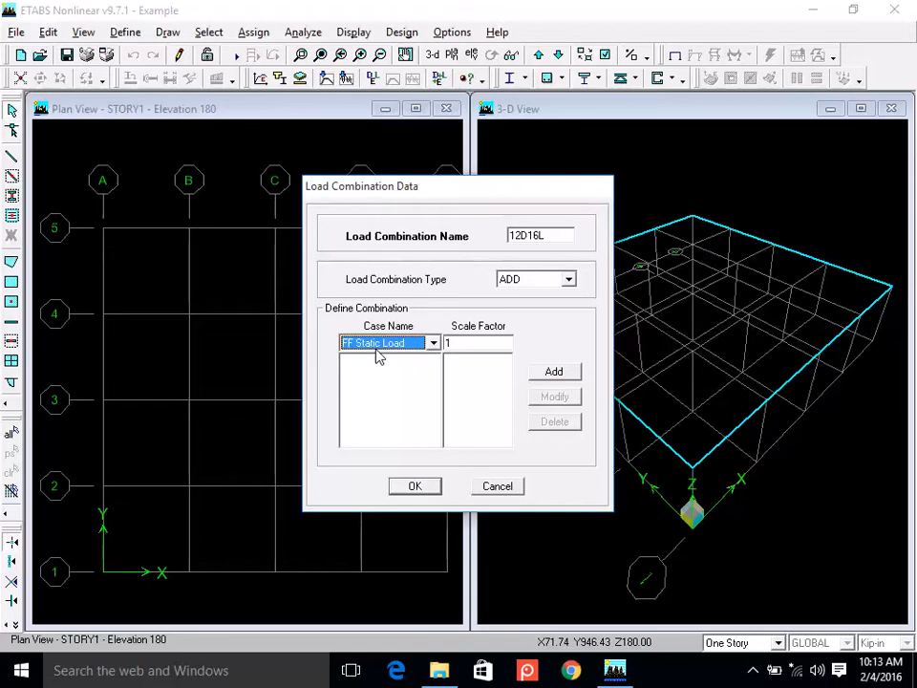
click(468, 341)
text(.2)
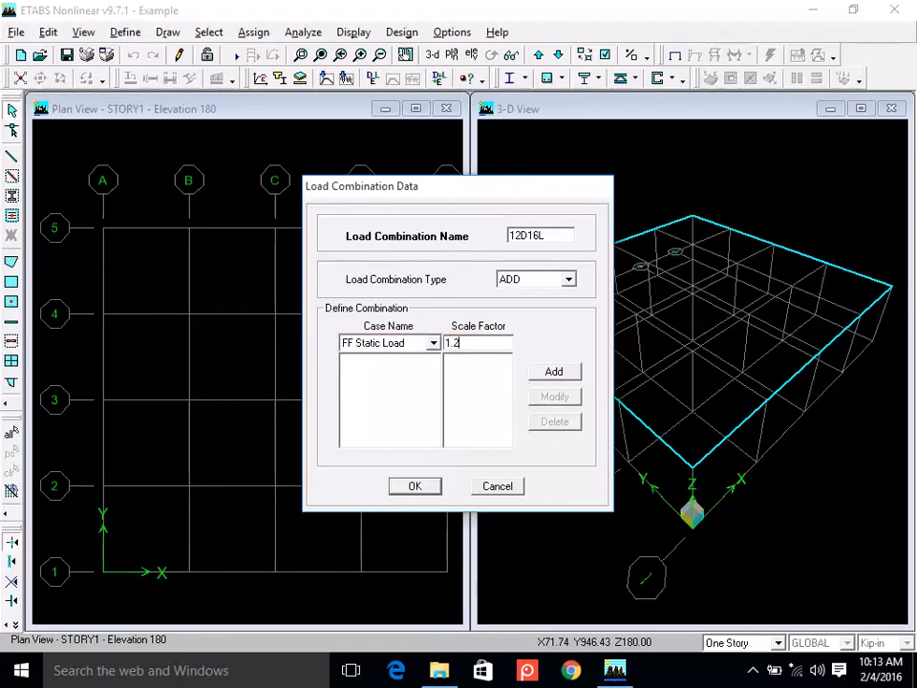
click(552, 374)
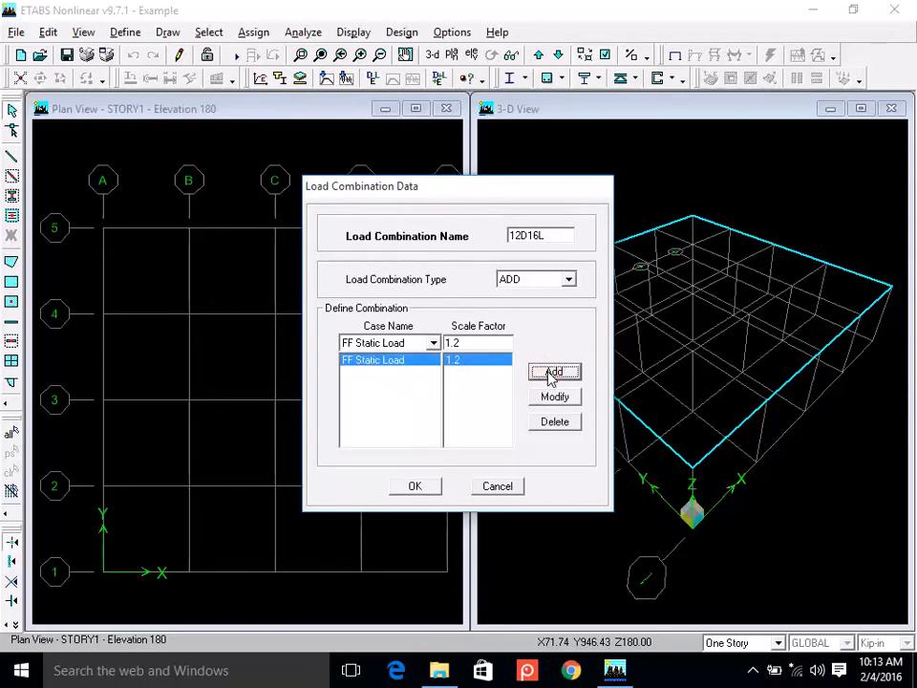
Add the ROOF static load case to the 12D16L combination with a scale factor of 1.2.
click(421, 344)
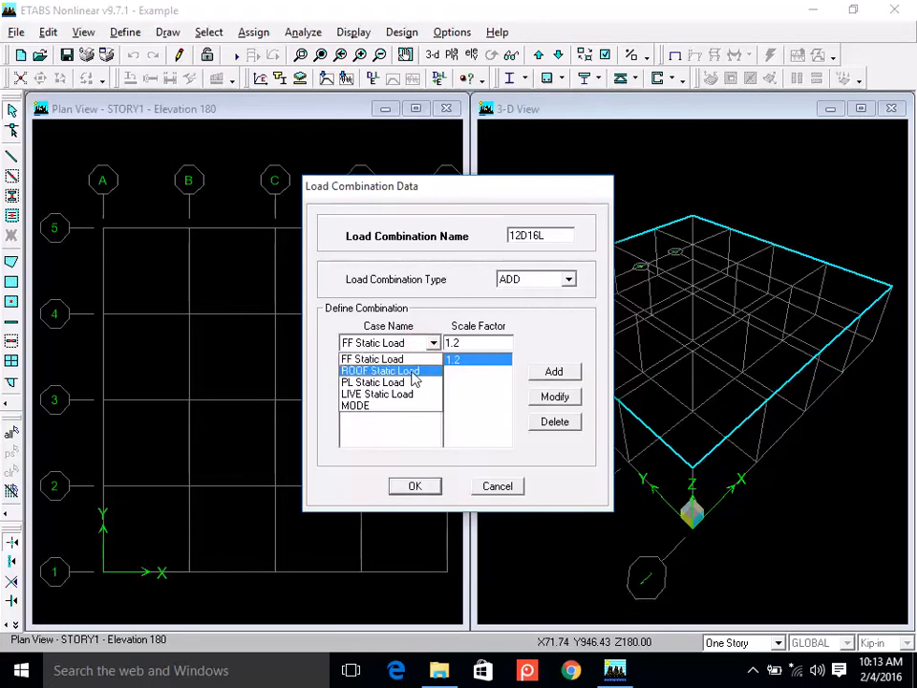
click(414, 379)
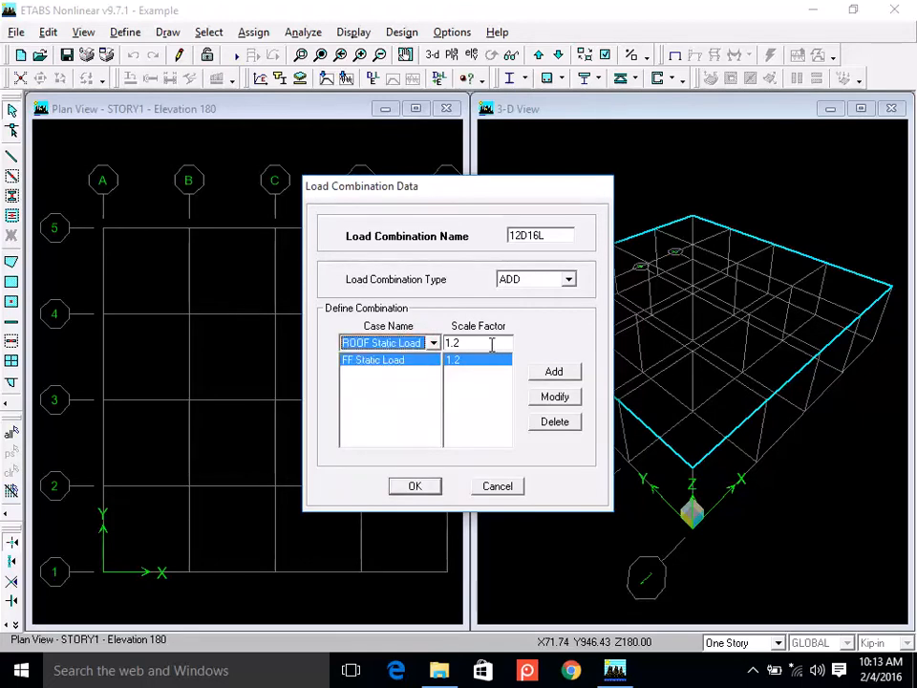
double_click(489, 344)
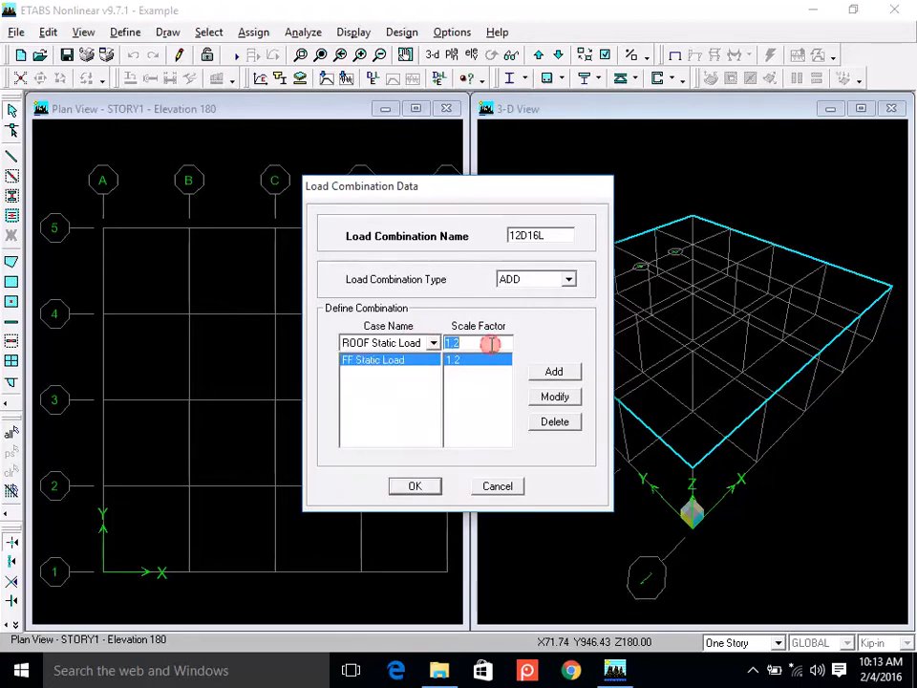
click(562, 373)
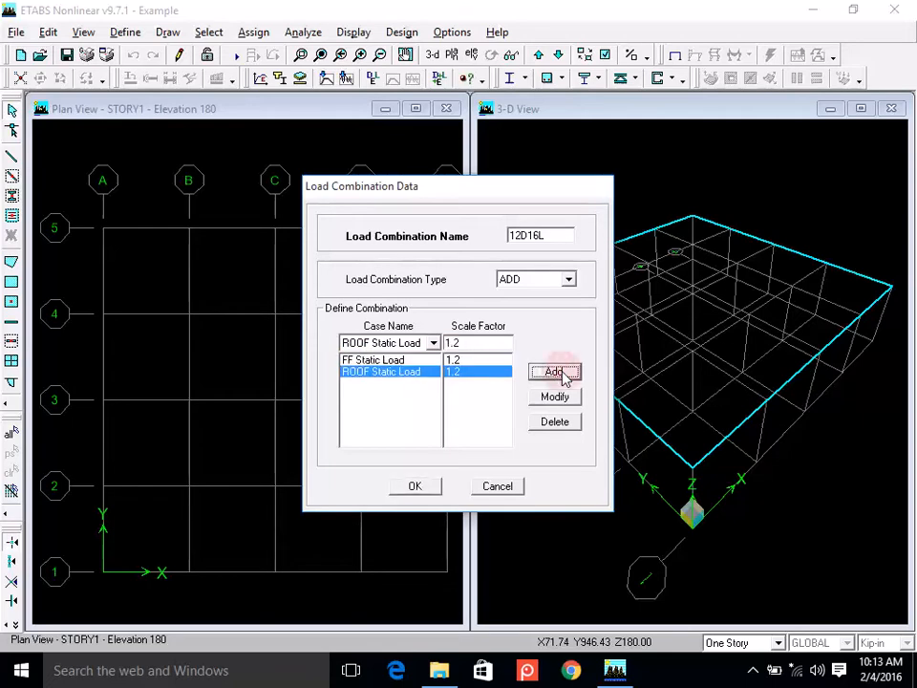
Add the PL static load case to the 12D16L combination with a scale factor of 1.2.
click(433, 343)
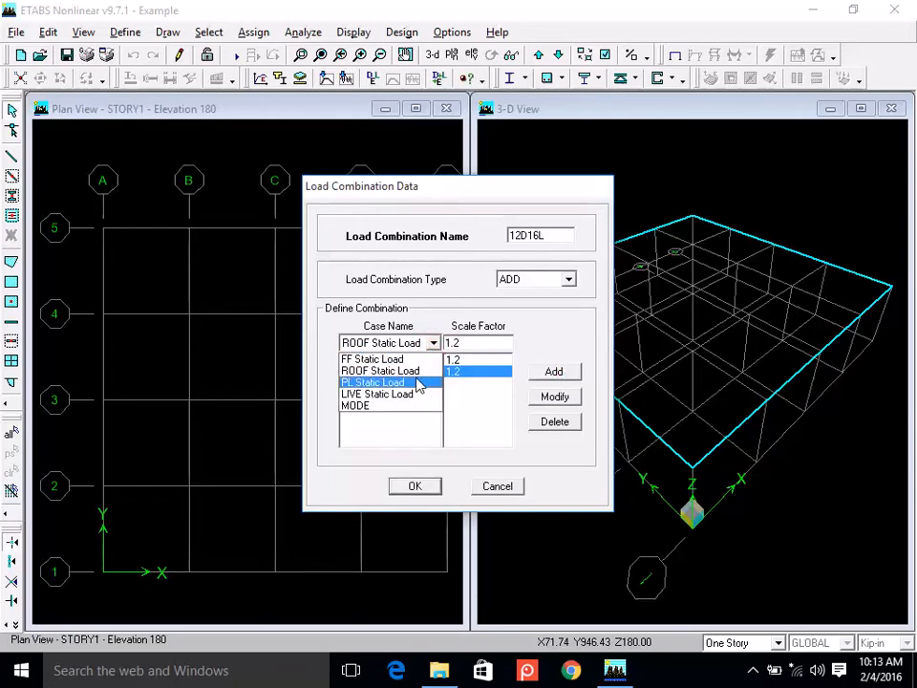
click(418, 382)
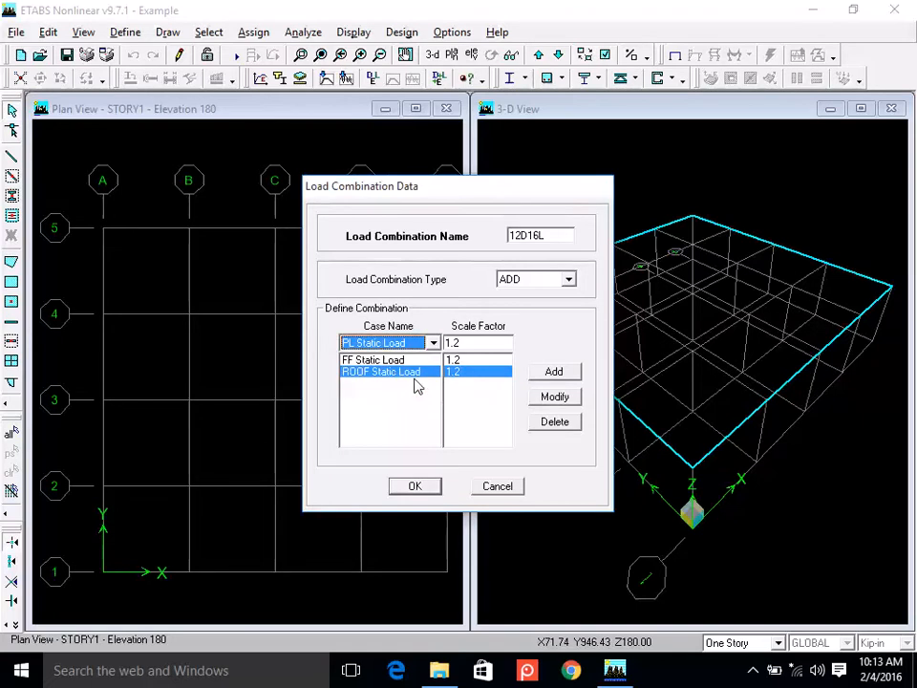
click(501, 342)
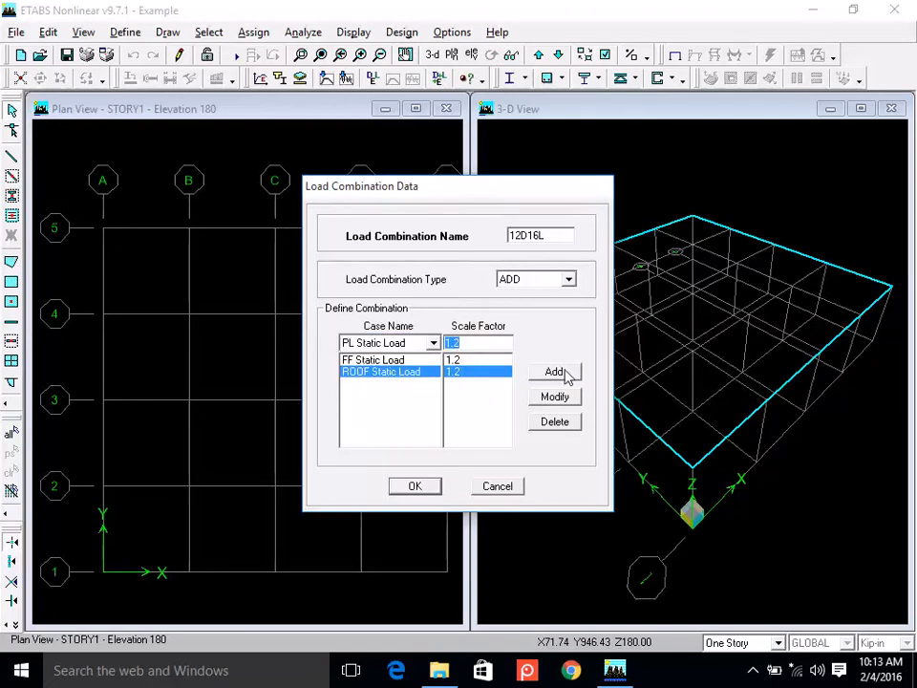
click(558, 372)
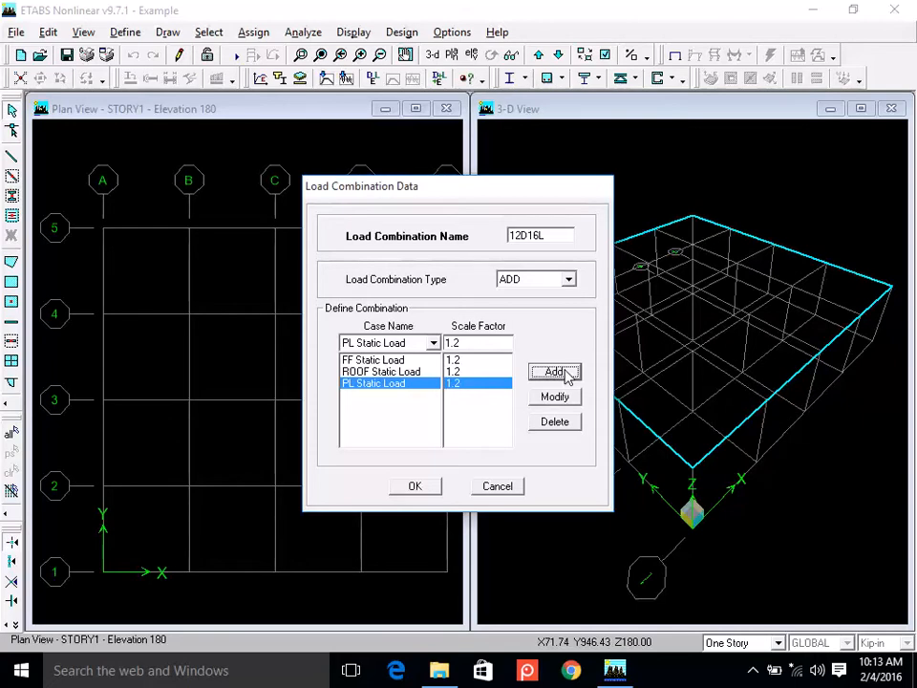
Add the LIVE static load case to the 12D16L combination with a scale factor of 1.6.
click(427, 344)
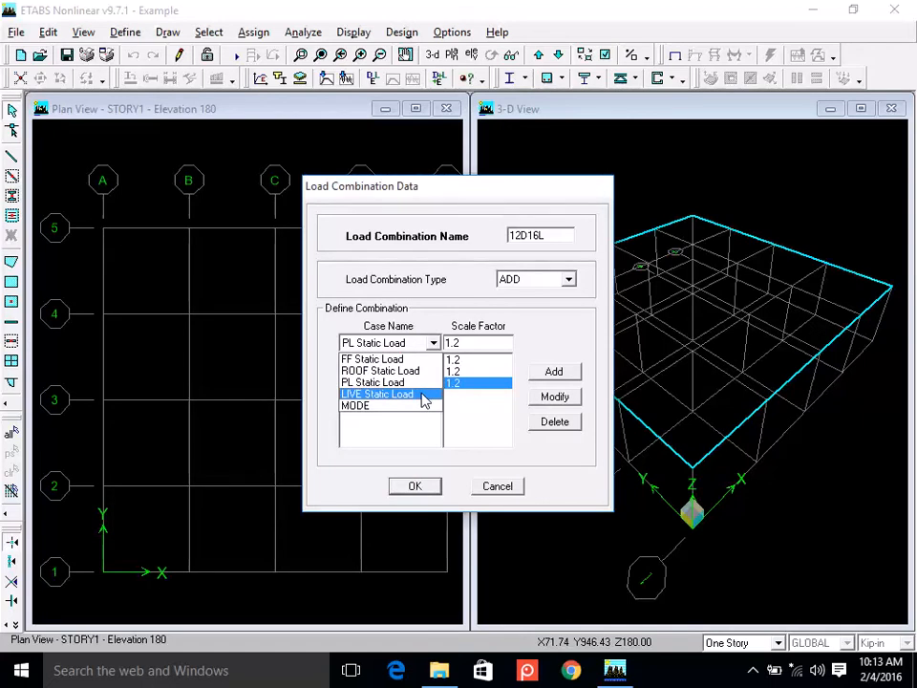
click(420, 396)
click(488, 344)
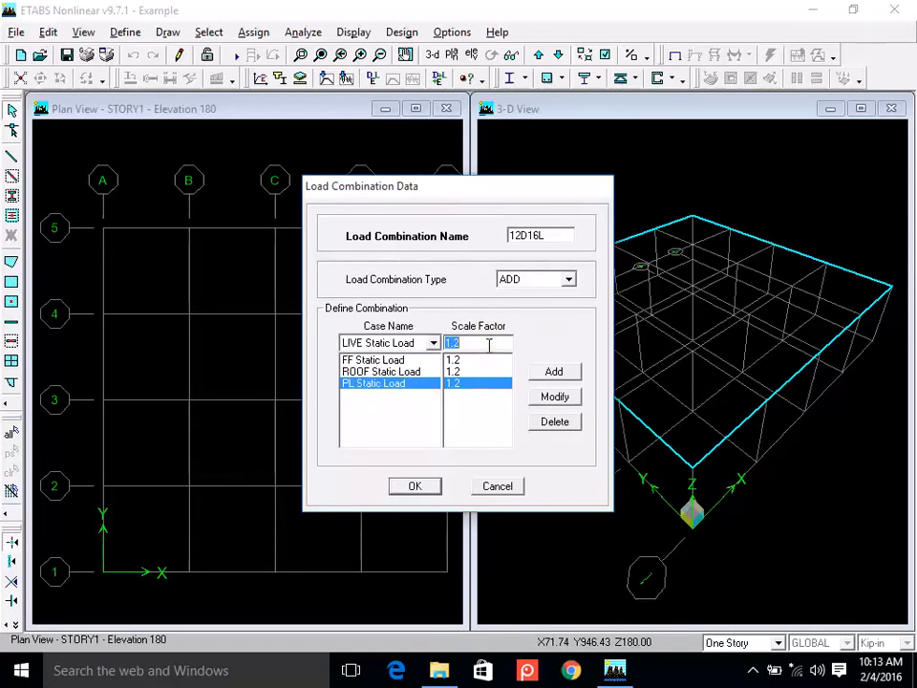
text(1.6)
click(556, 372)
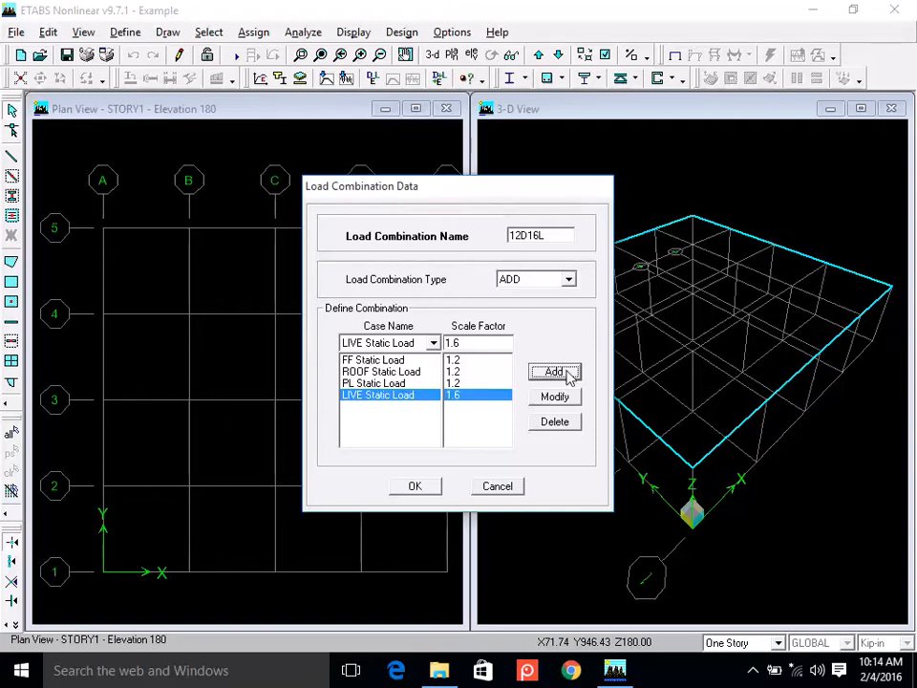
Review the available combination types, choose ADD for 12D16L and accept the combination.
click(568, 283)
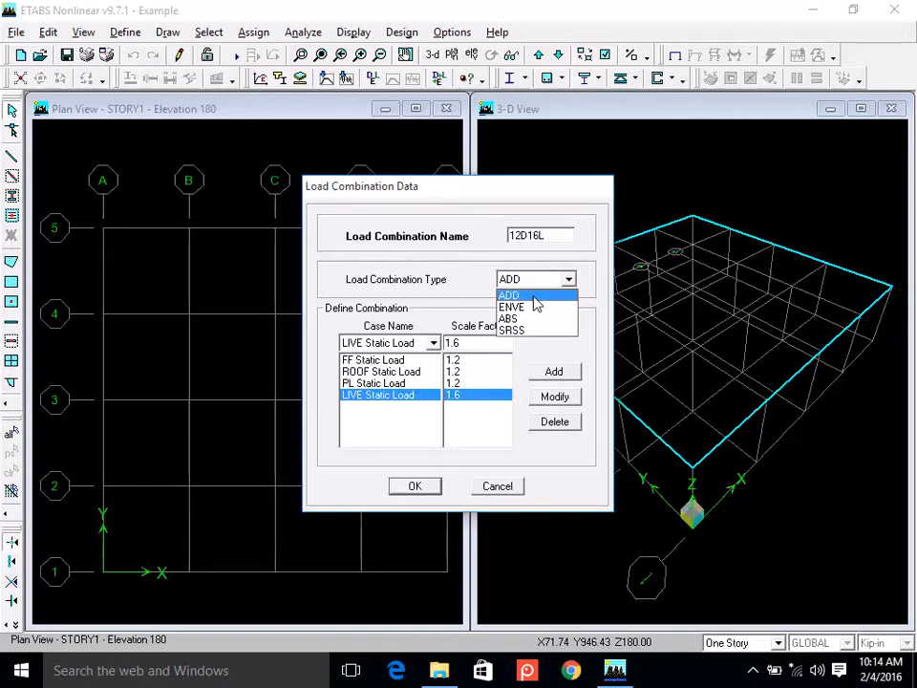
click(428, 291)
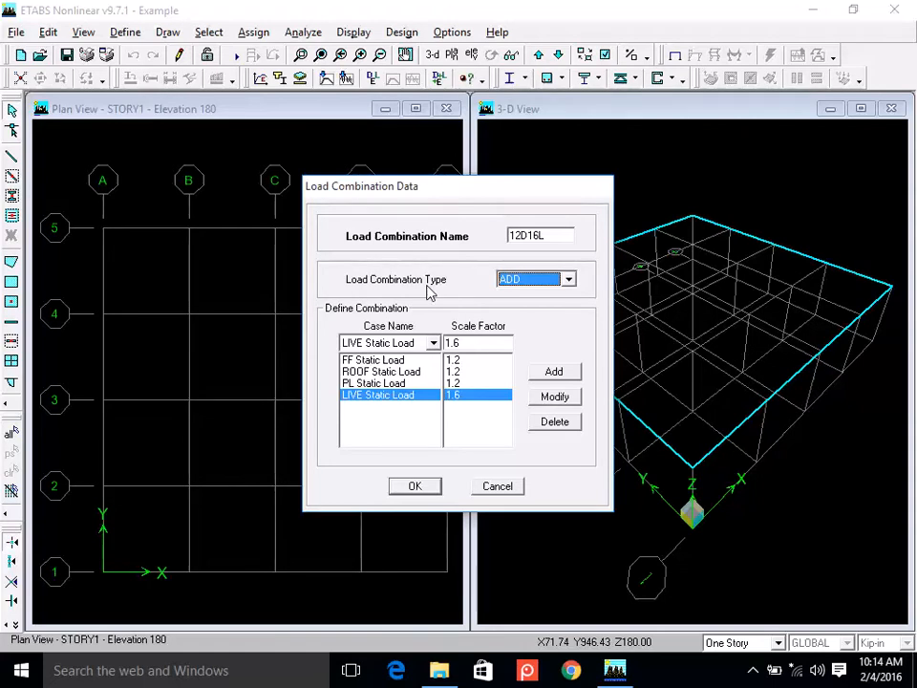
click(564, 285)
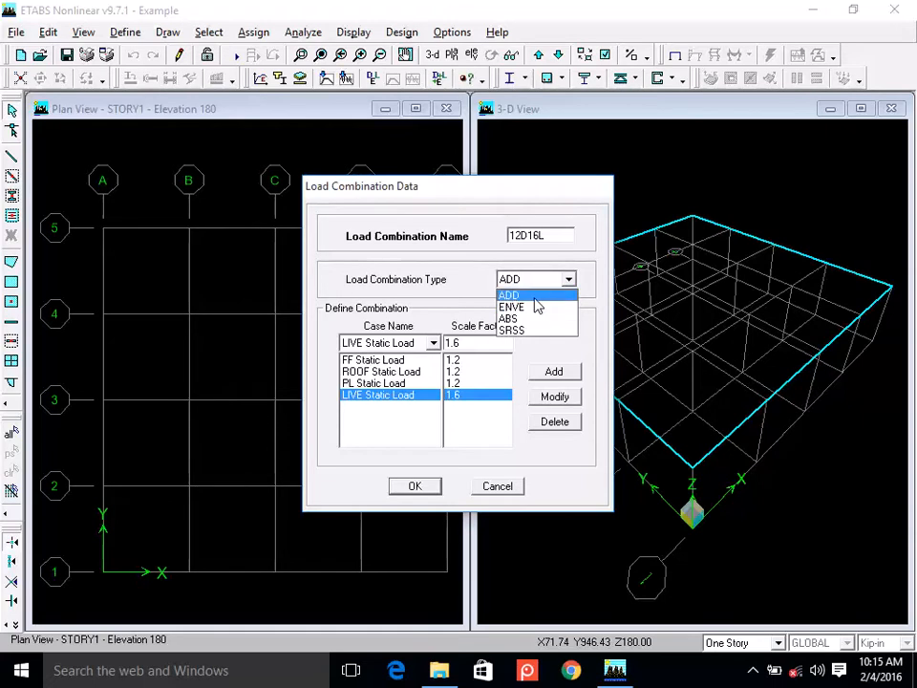
click(536, 299)
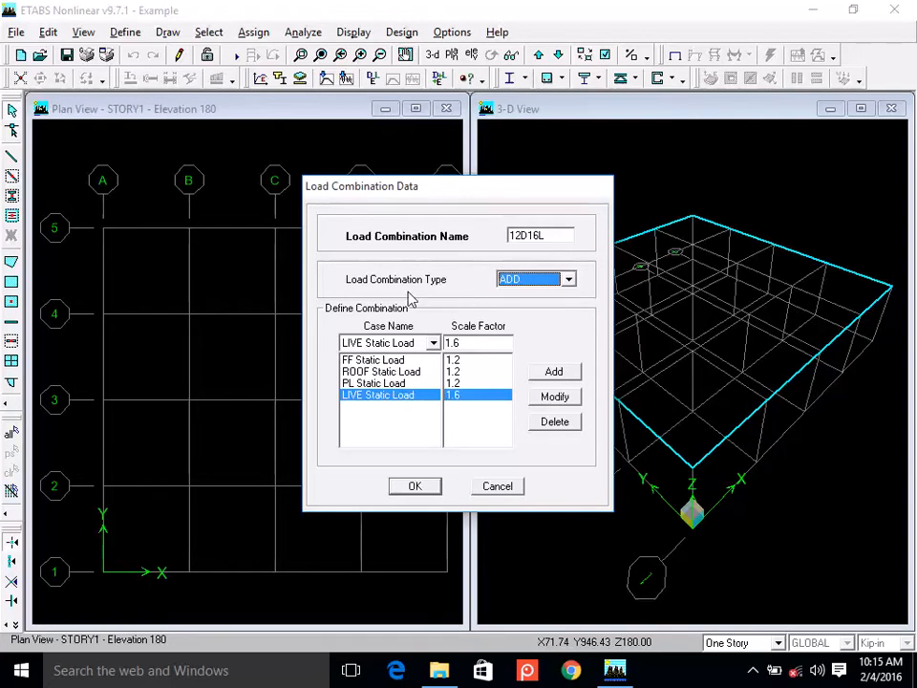
click(405, 489)
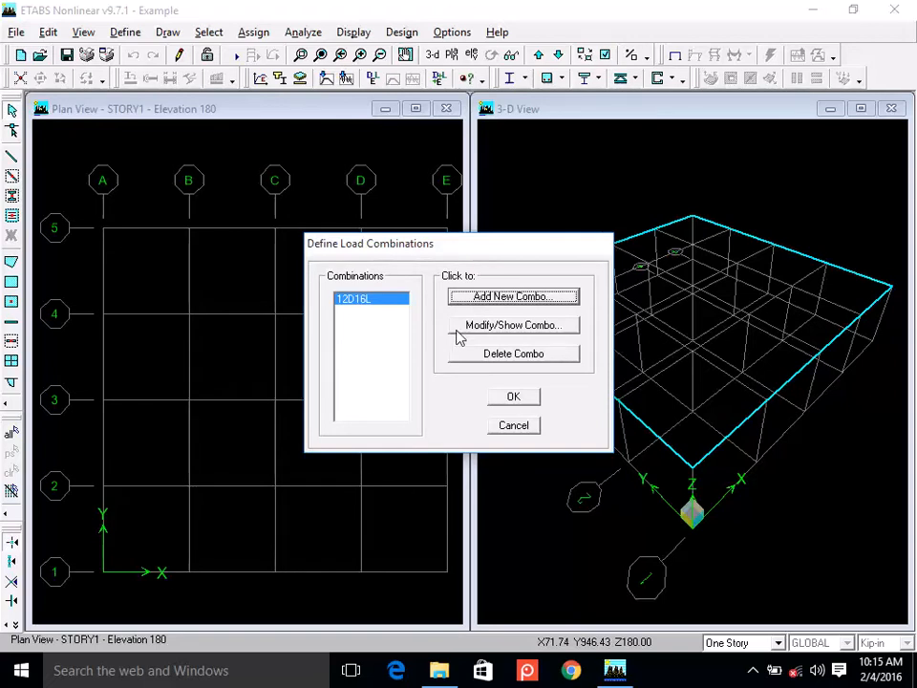
Start another new load combination and name it 14D.
click(476, 299)
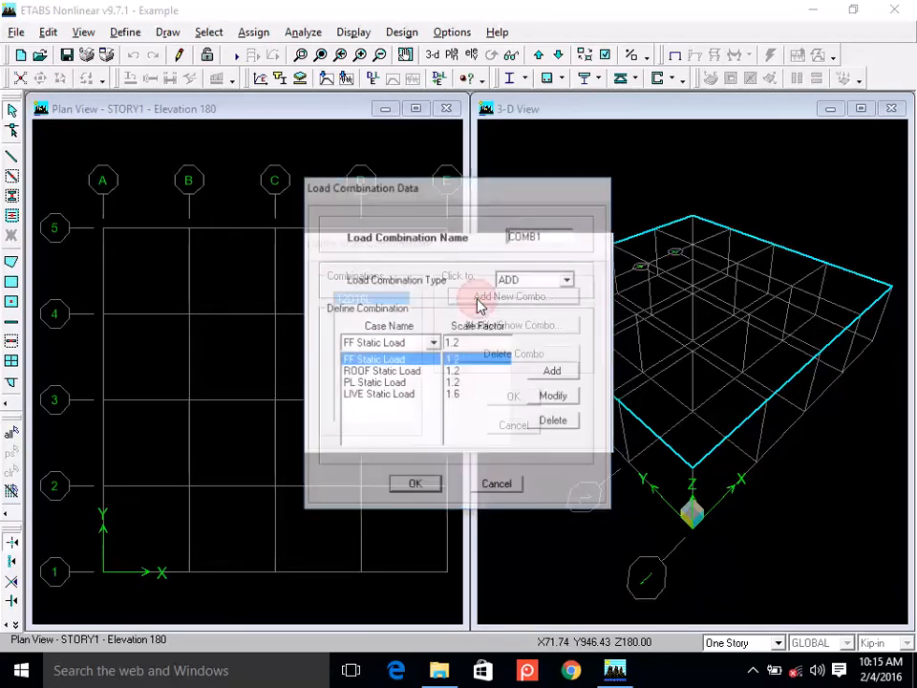
drag(543, 235, 470, 216)
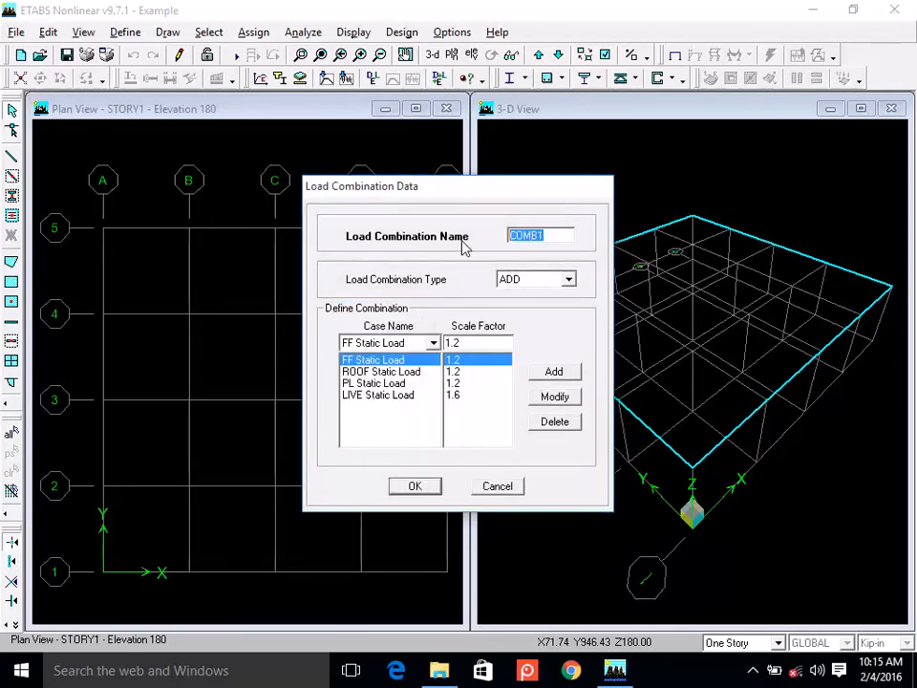
text(14)
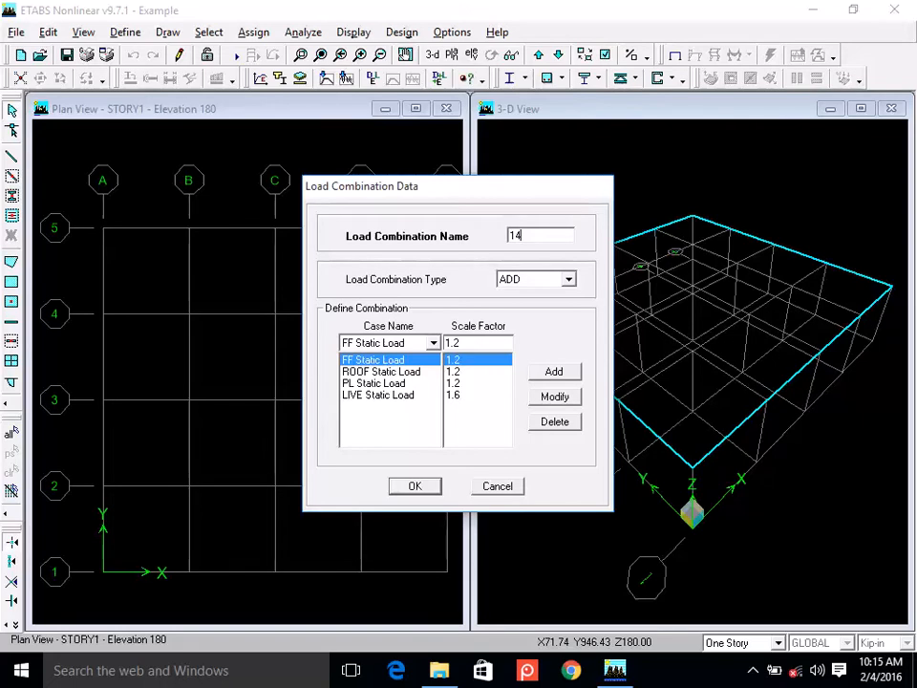
text(D)
Set the scale factors of the FF and ROOF static load cases in the 14D combination to 1.4.
double_click(471, 343)
text(1.4)
click(554, 397)
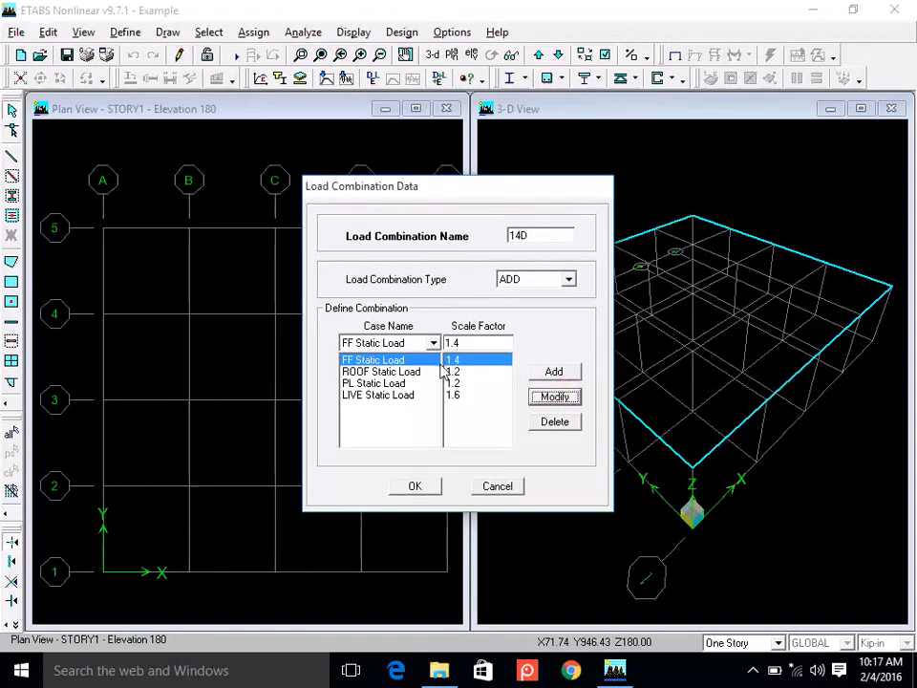
click(382, 370)
double_click(465, 343)
text(1.4)
click(548, 401)
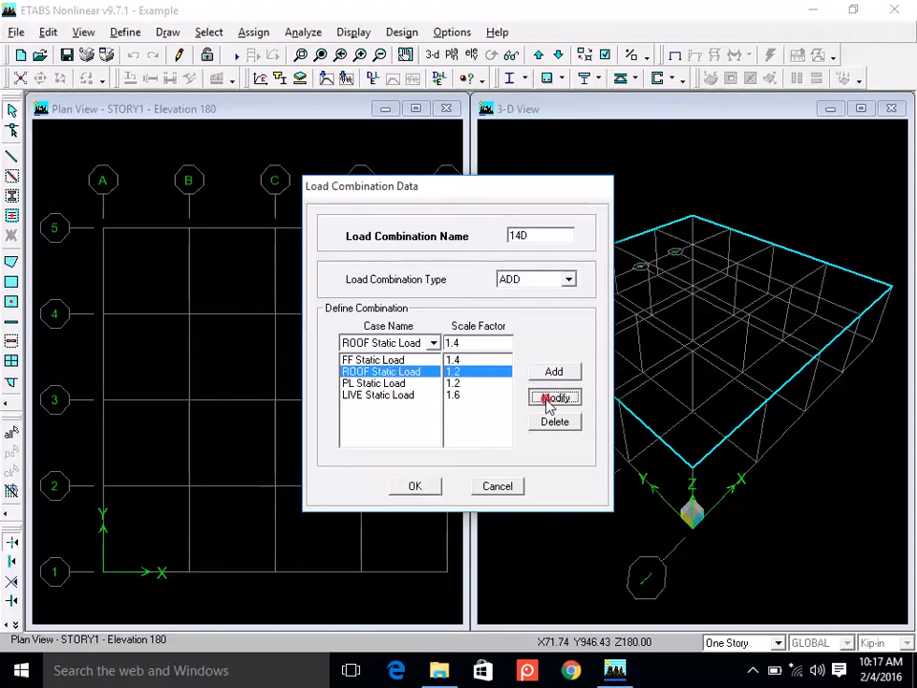
Set the scale factor of the PL static load case in the 14D combination to 1.4.
click(473, 383)
double_click(465, 343)
text(1.4)
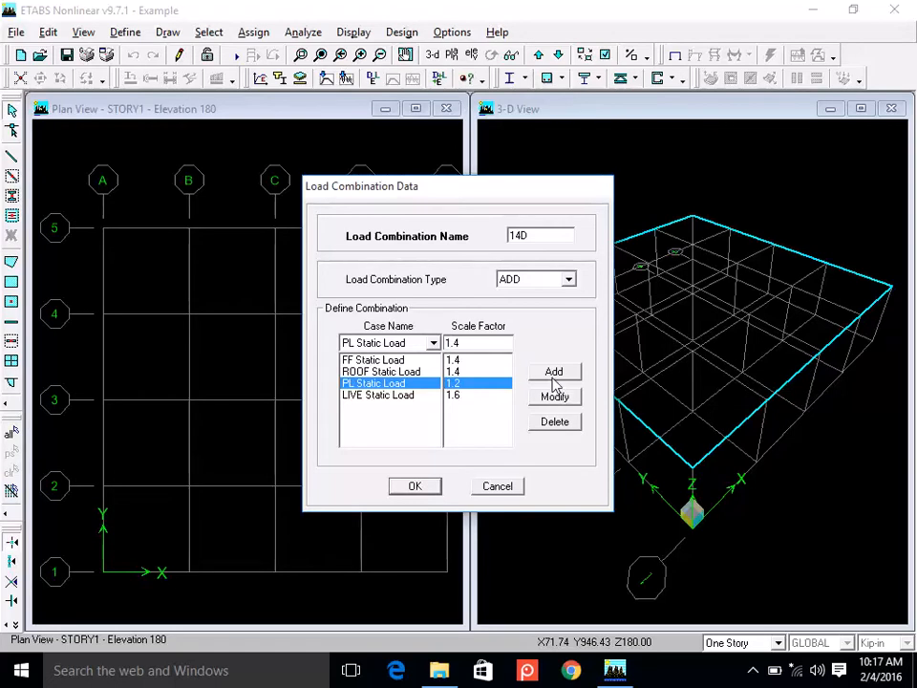
click(555, 373)
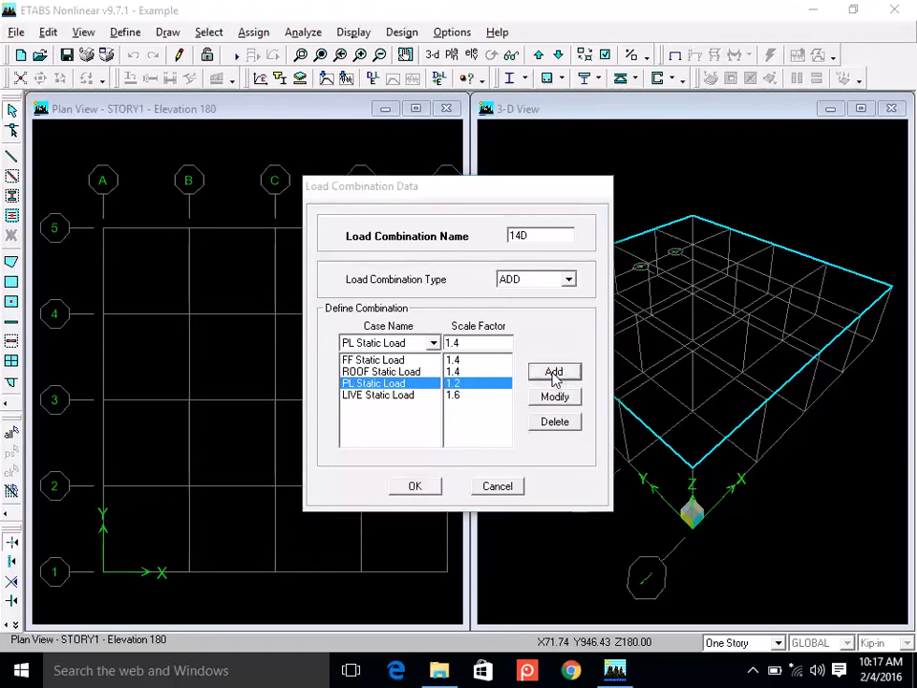
click(546, 397)
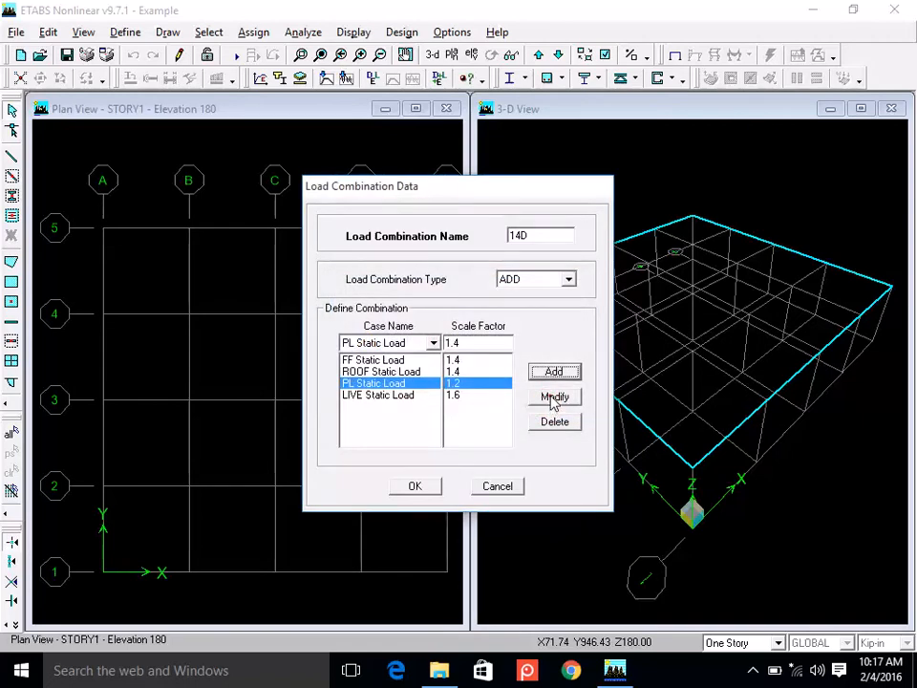
click(554, 399)
Remove the LIVE static load case from the 14D combination and accept the combination.
click(407, 397)
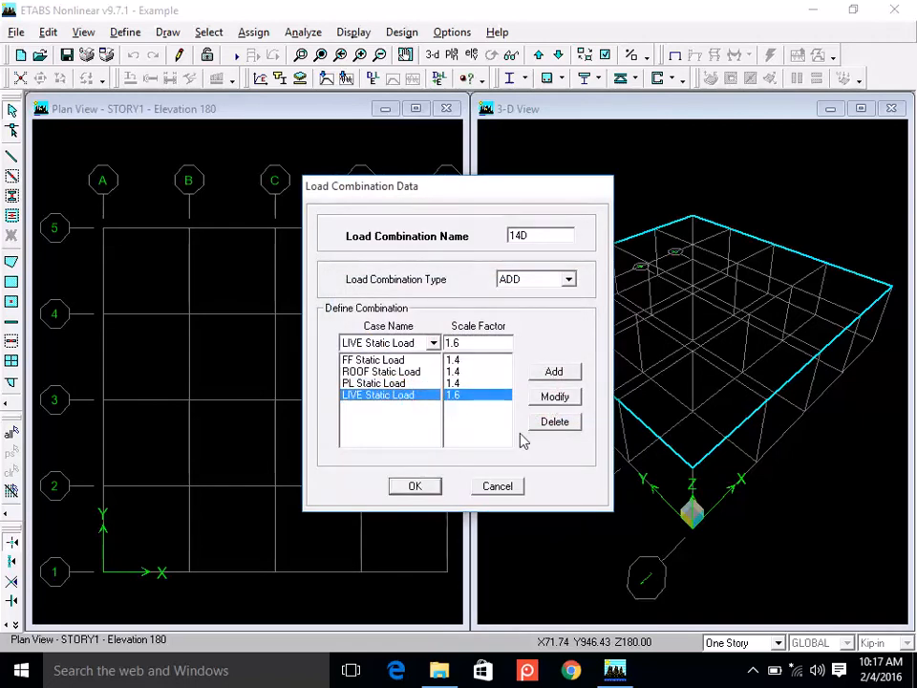
click(554, 431)
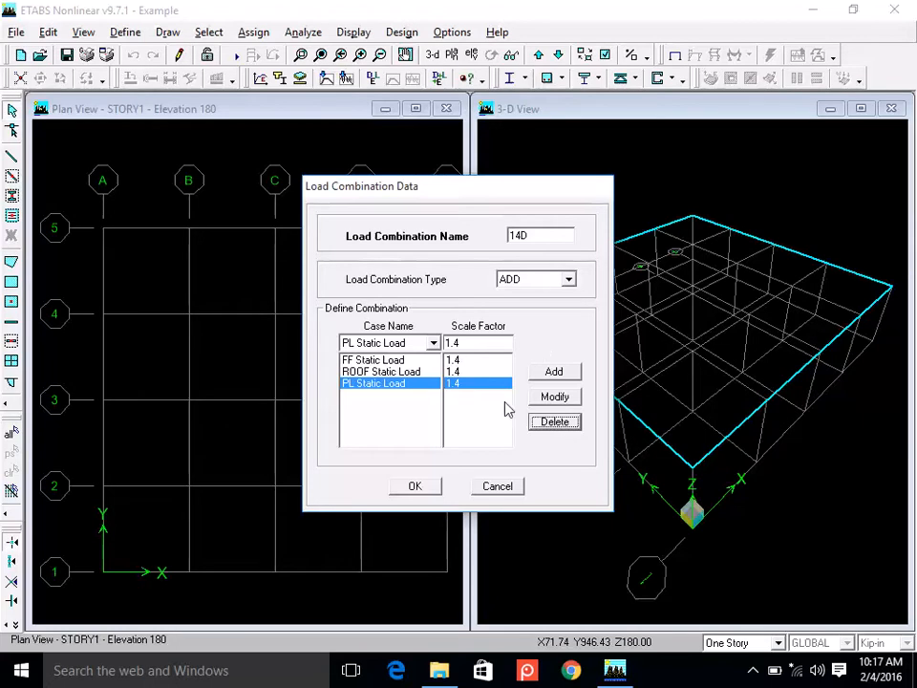
click(421, 485)
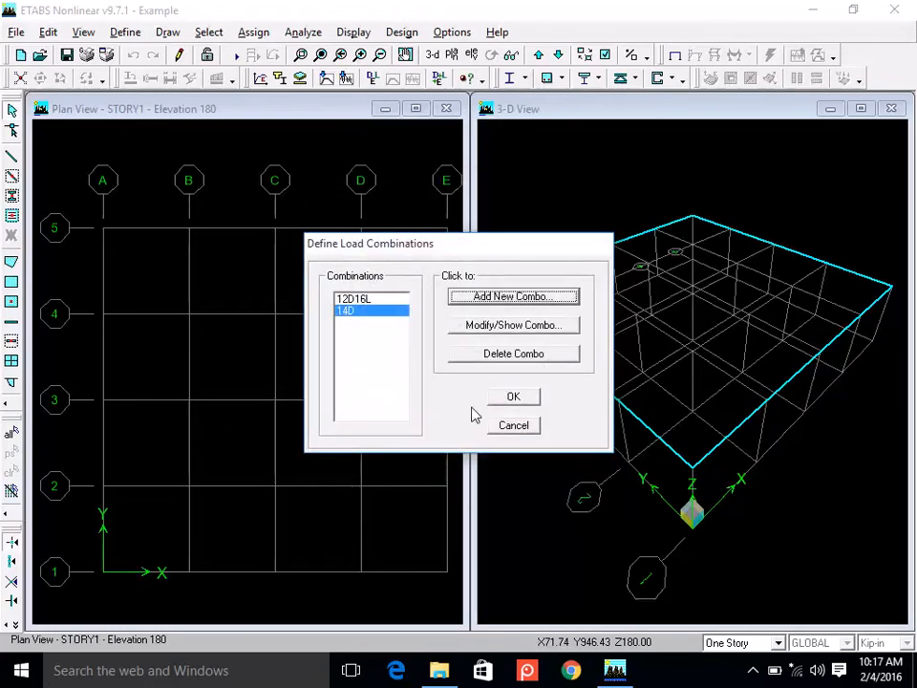
click(519, 299)
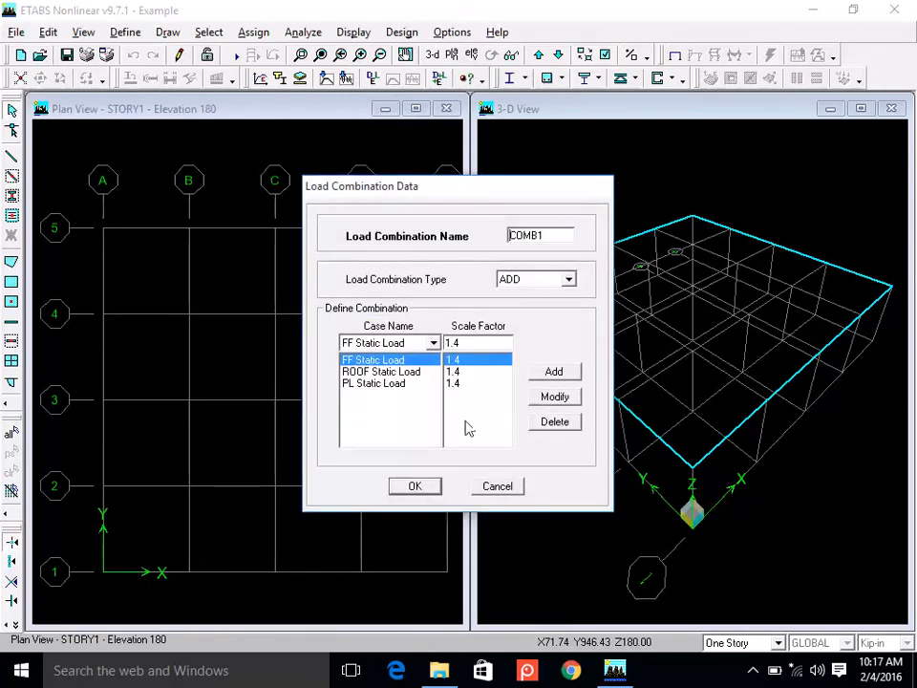
click(487, 488)
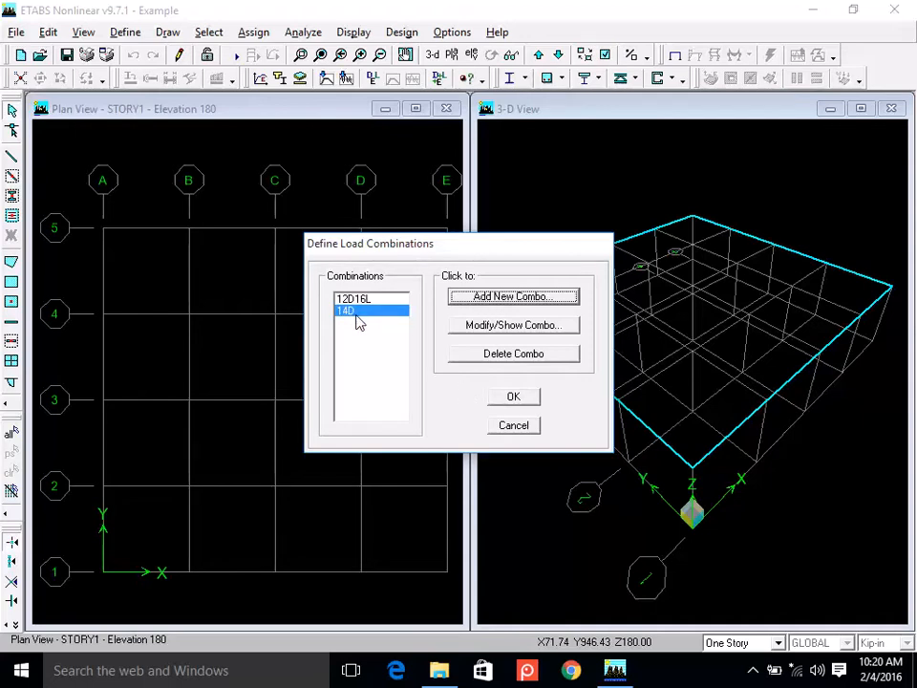
click(486, 298)
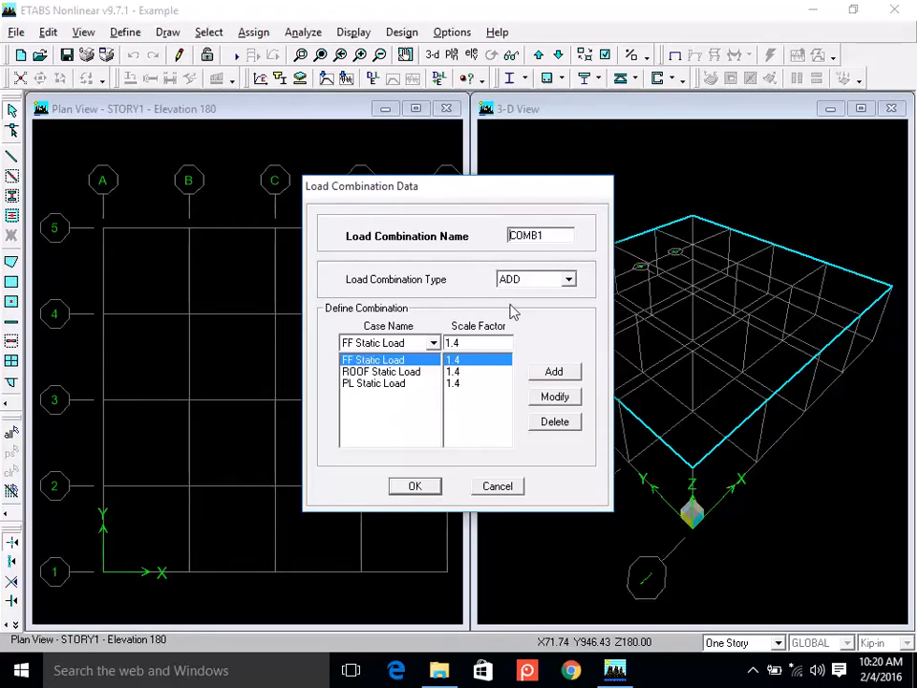
click(494, 487)
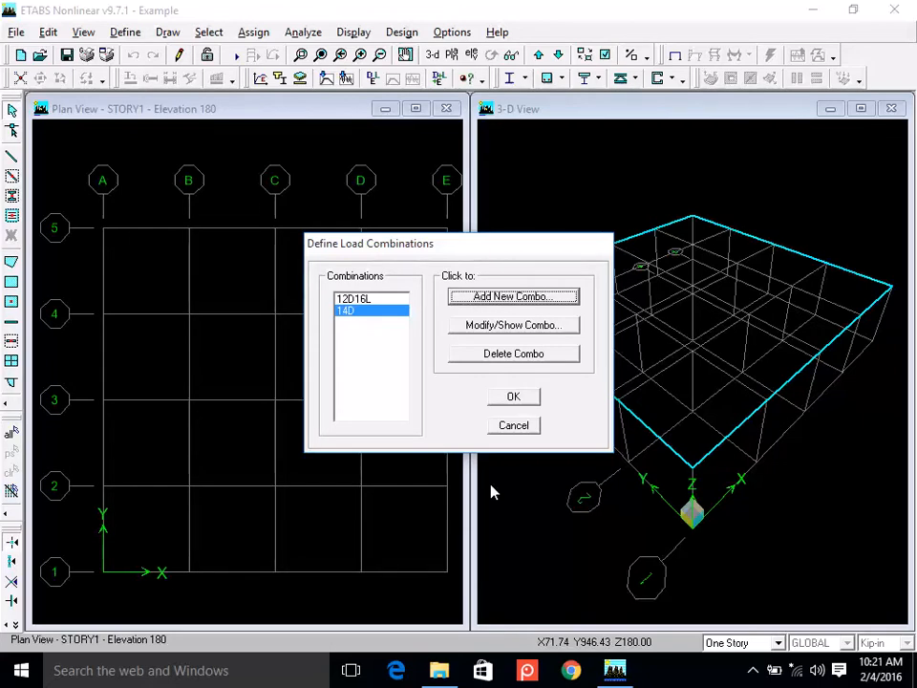
click(513, 431)
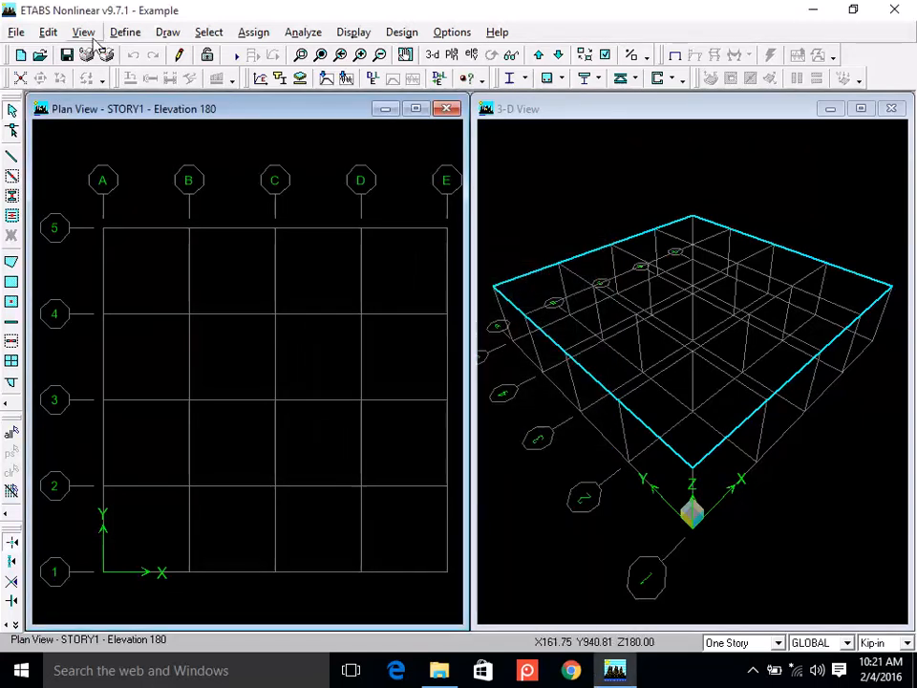
Add the default design combinations for Concrete Frame Design and Concrete Shearwall Design.
click(126, 36)
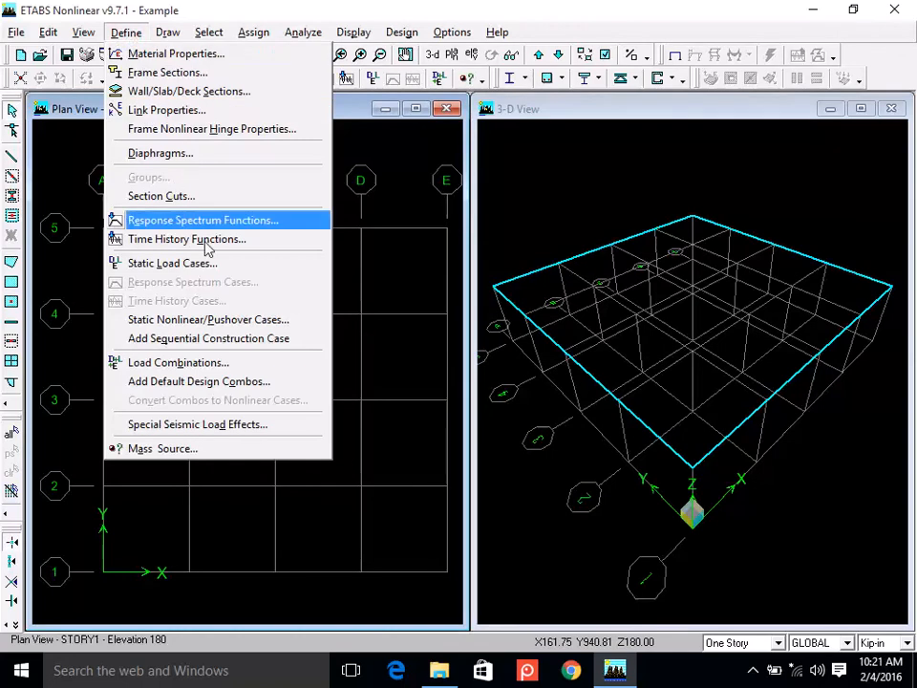
click(301, 390)
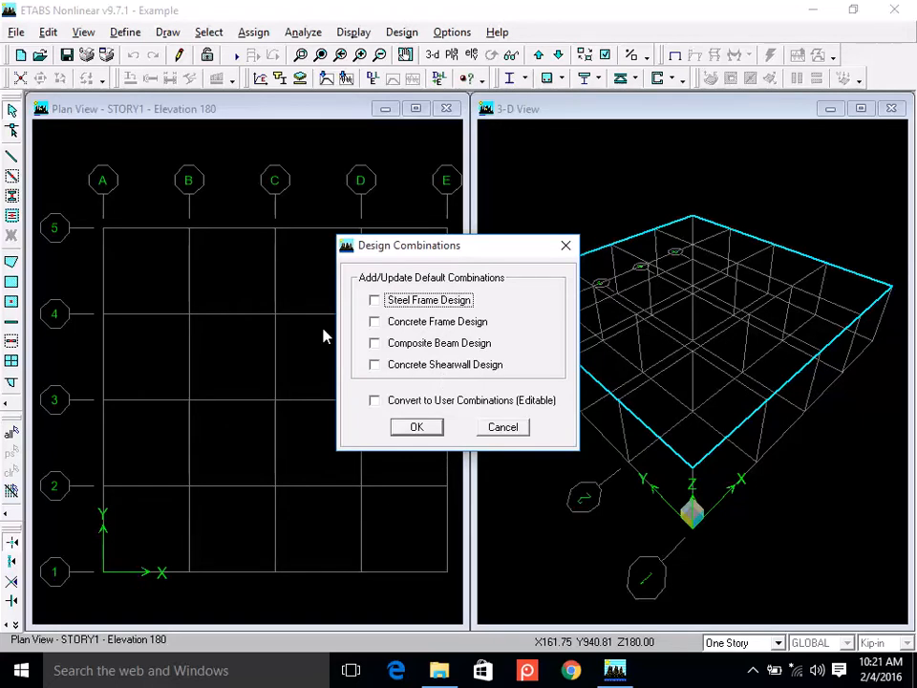
click(374, 322)
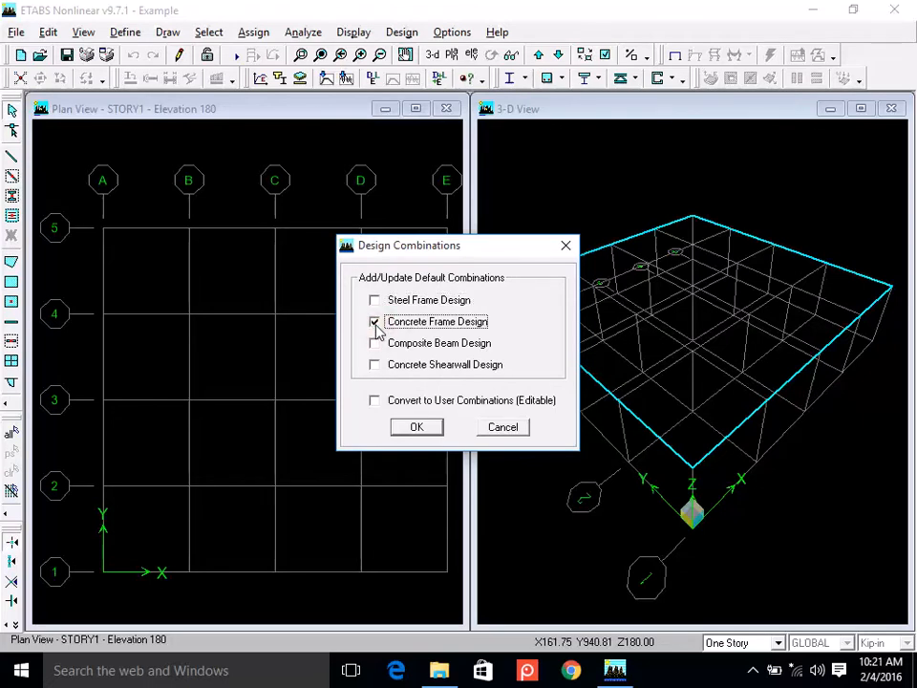
click(374, 366)
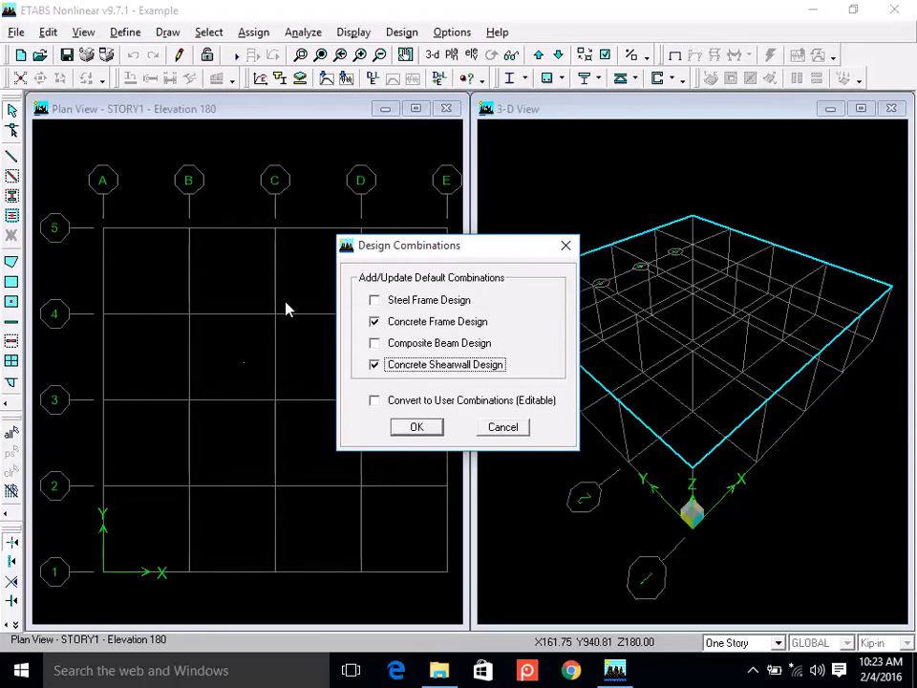
click(416, 429)
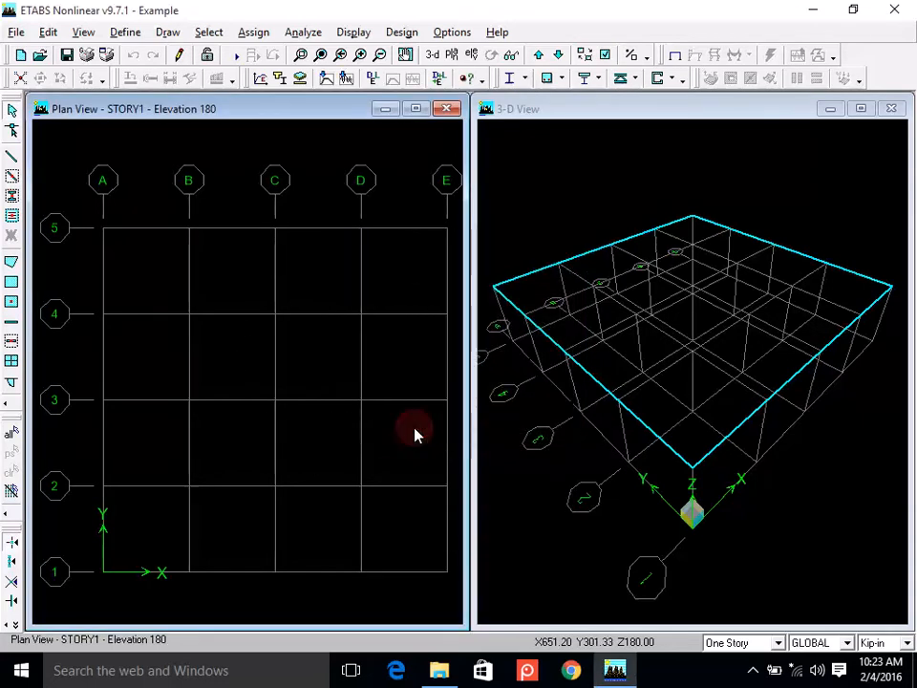
click(127, 36)
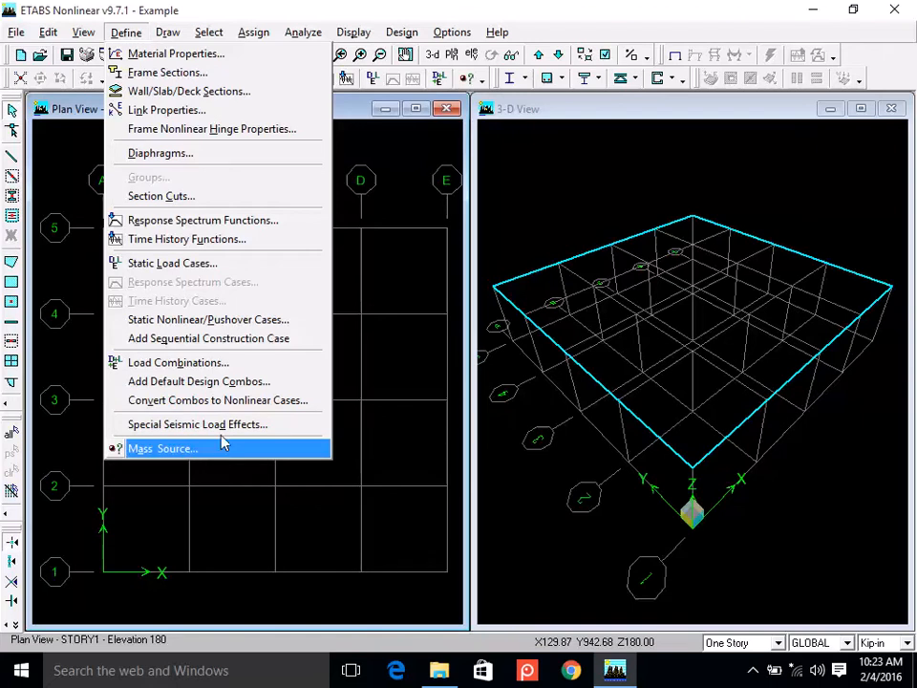
click(401, 356)
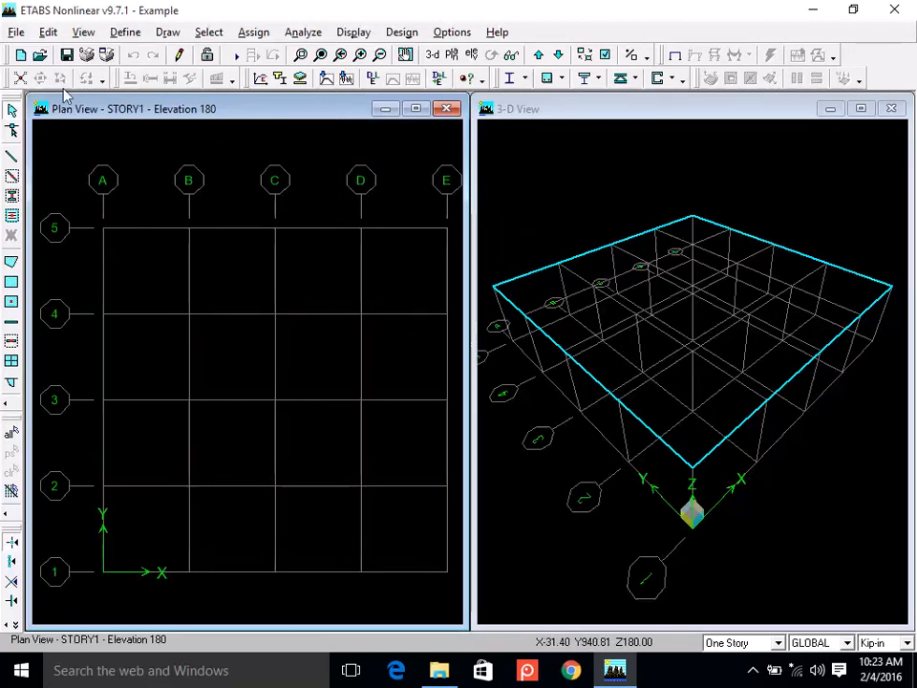
Save the Example model with the added load combinations.
click(64, 55)
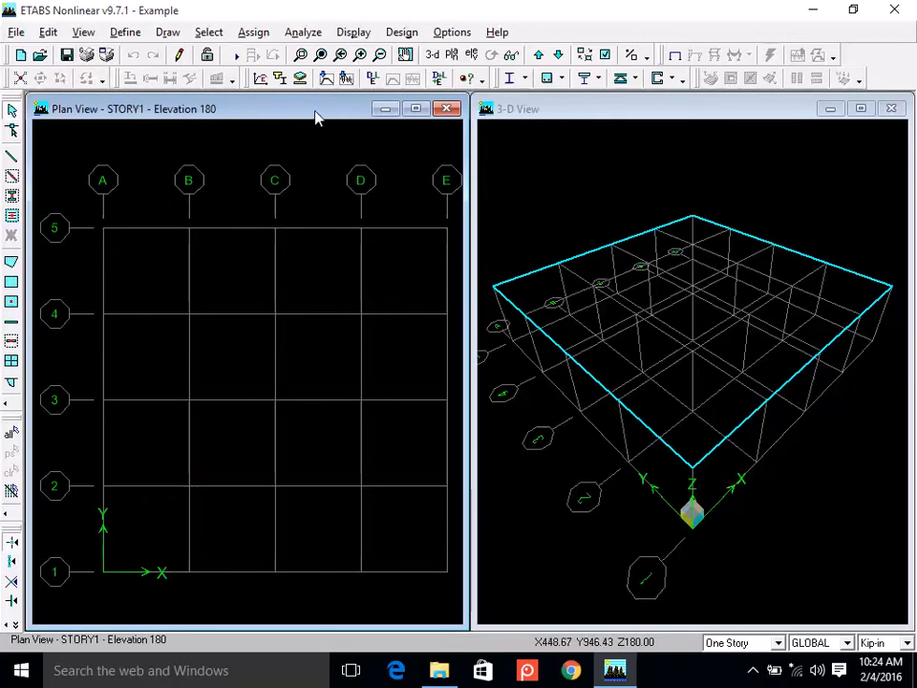
click(405, 55)
drag(327, 165, 312, 154)
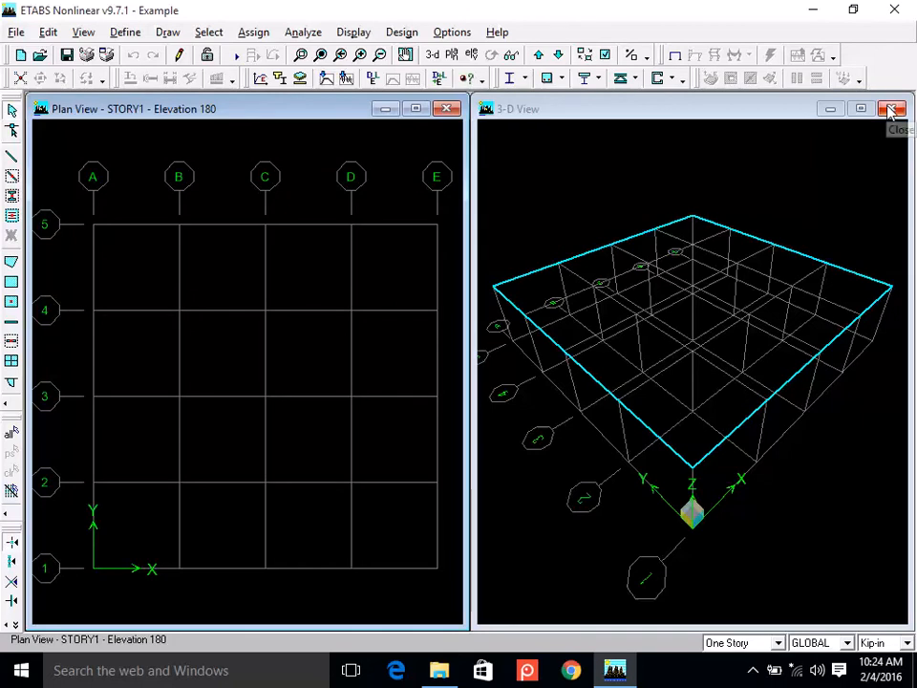
Set up the line creation tool to draw Frame lines with the BM9X15 section in the STORY1 plan.
click(13, 185)
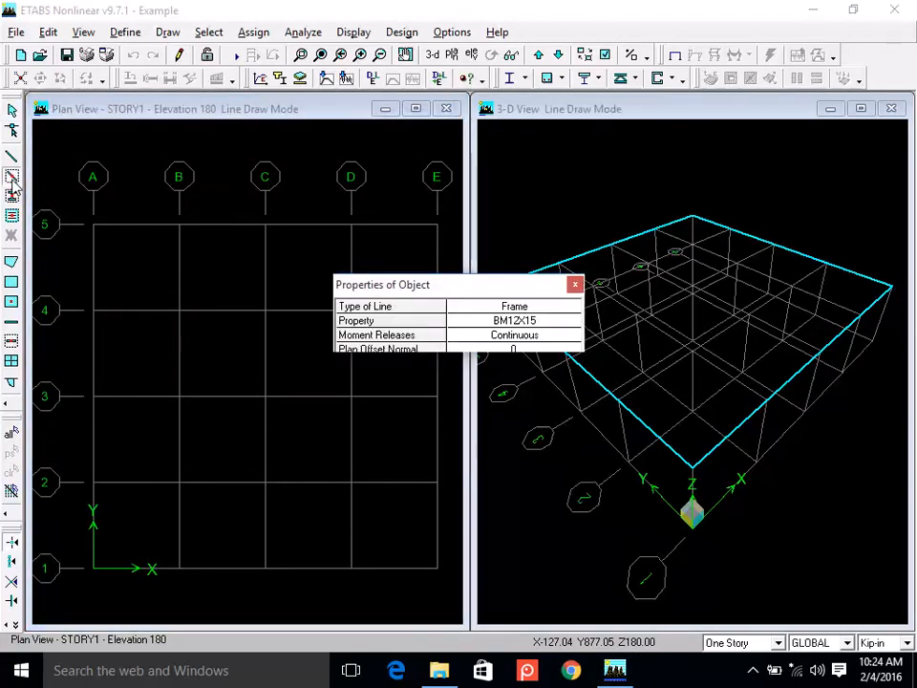
drag(511, 287, 716, 179)
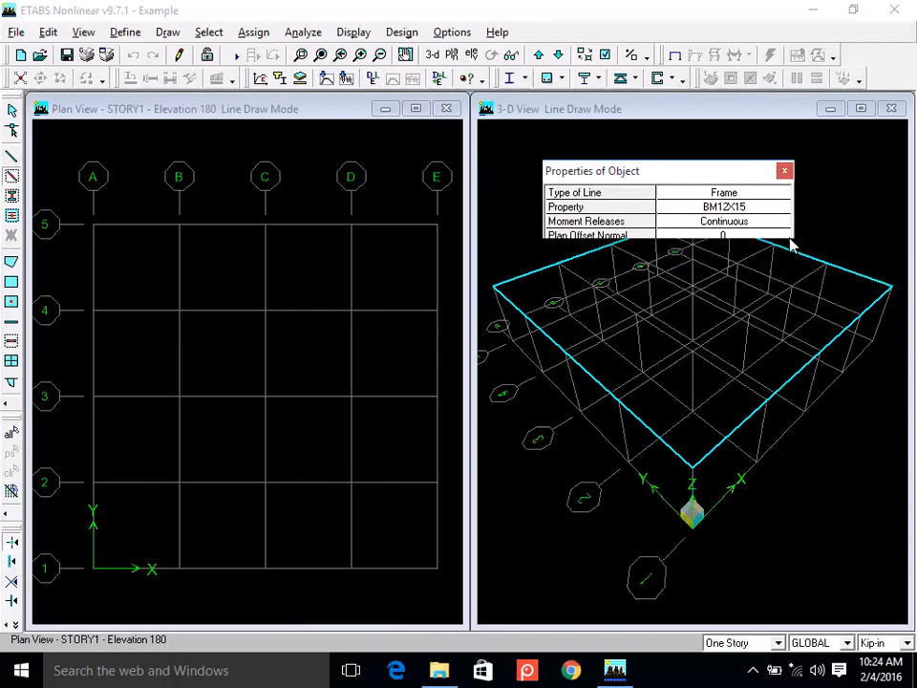
click(12, 177)
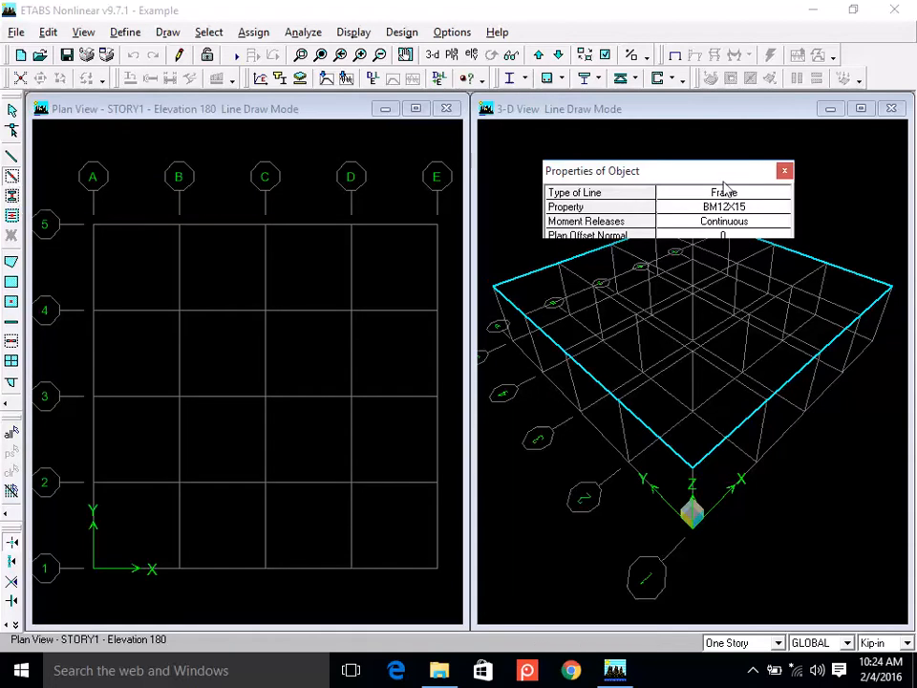
drag(722, 178, 723, 168)
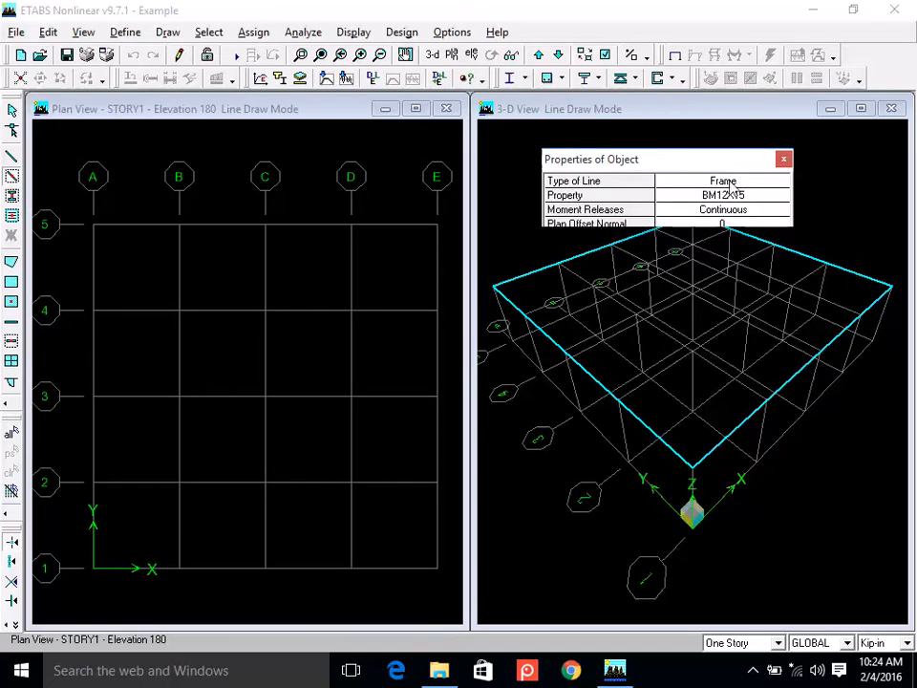
click(762, 186)
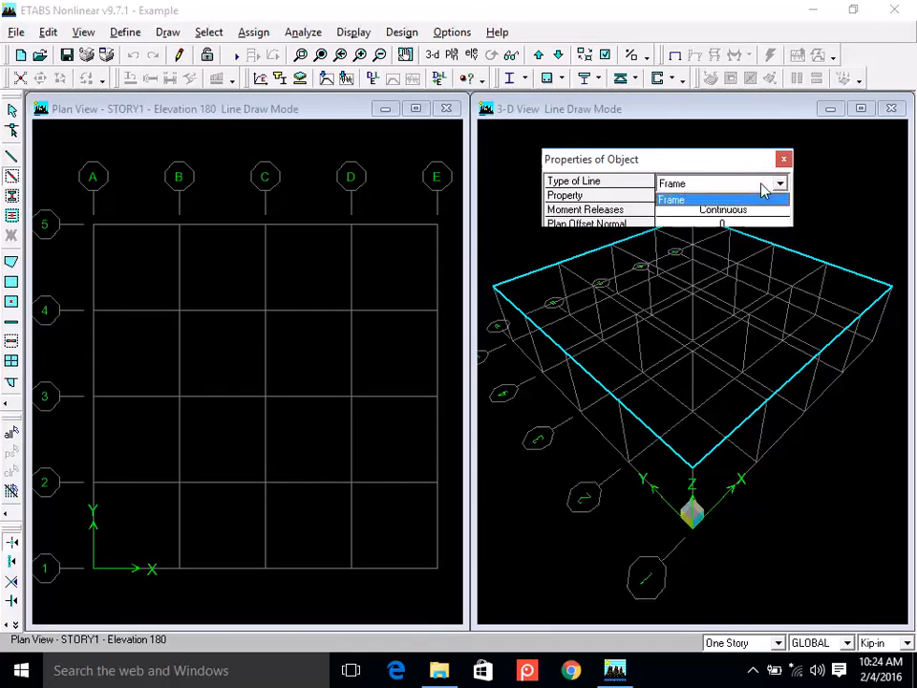
click(762, 189)
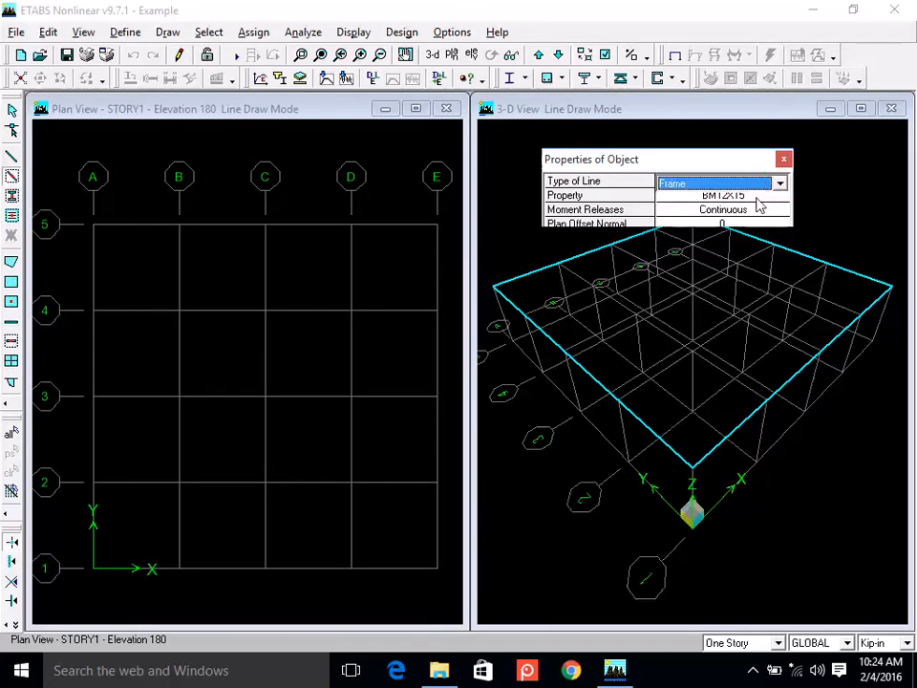
click(758, 197)
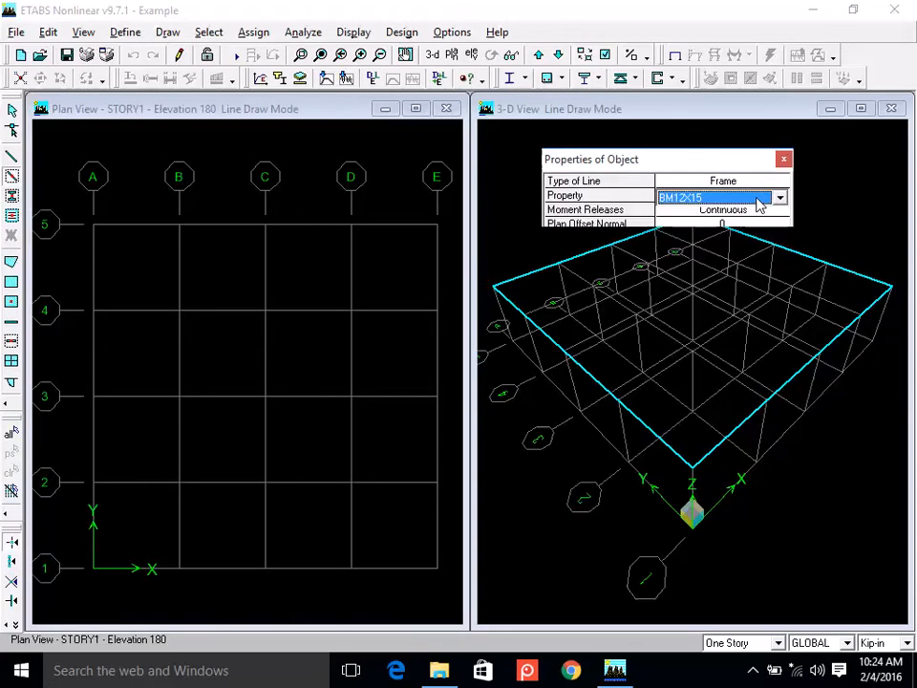
click(759, 199)
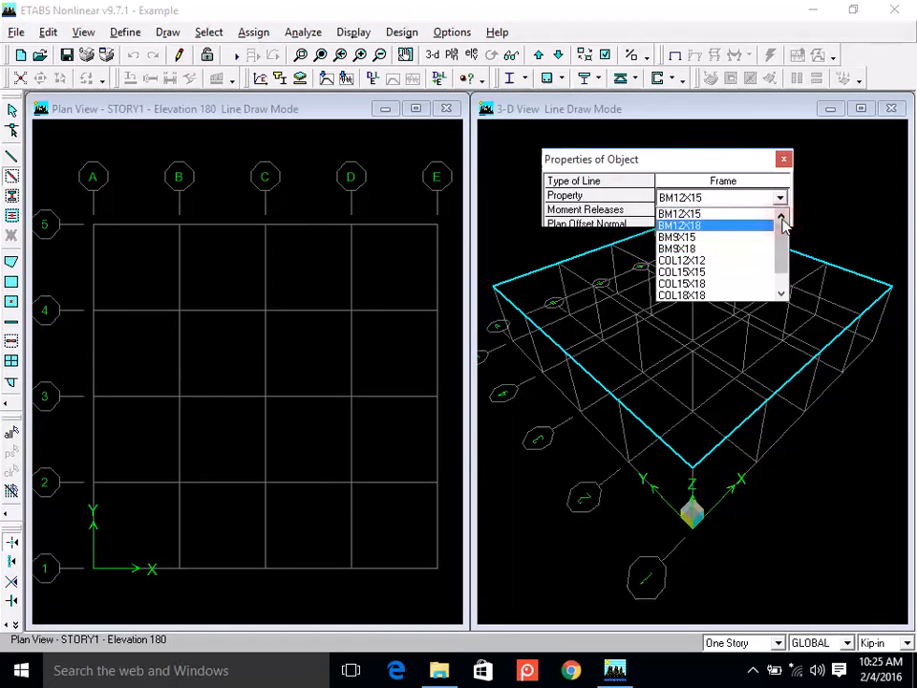
click(718, 245)
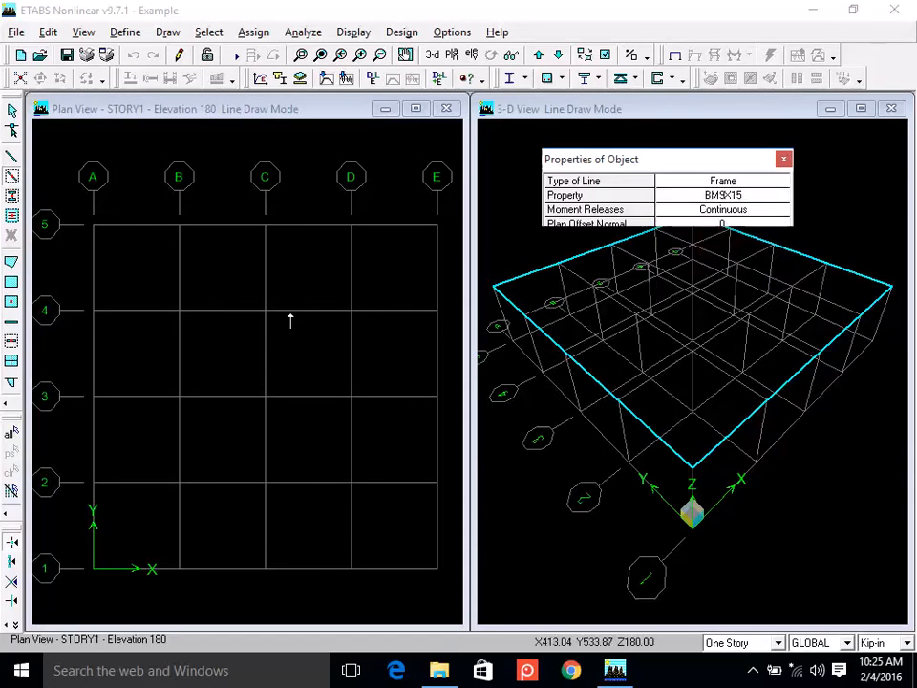
Try creating BM9X15 beams on grid 5 between A and B and across the whole grid, and undo both.
click(144, 231)
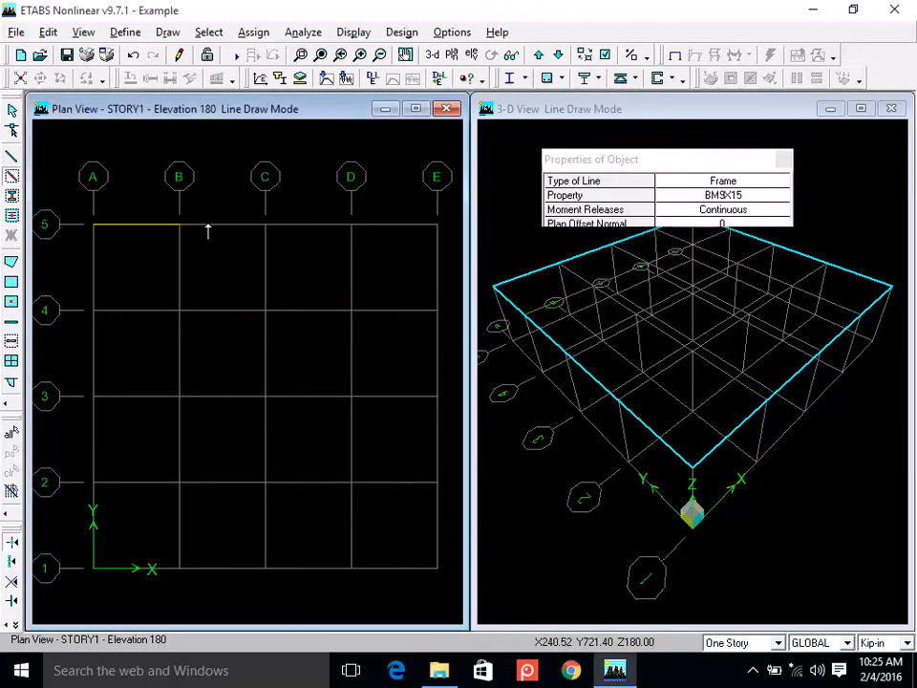
drag(52, 189, 454, 608)
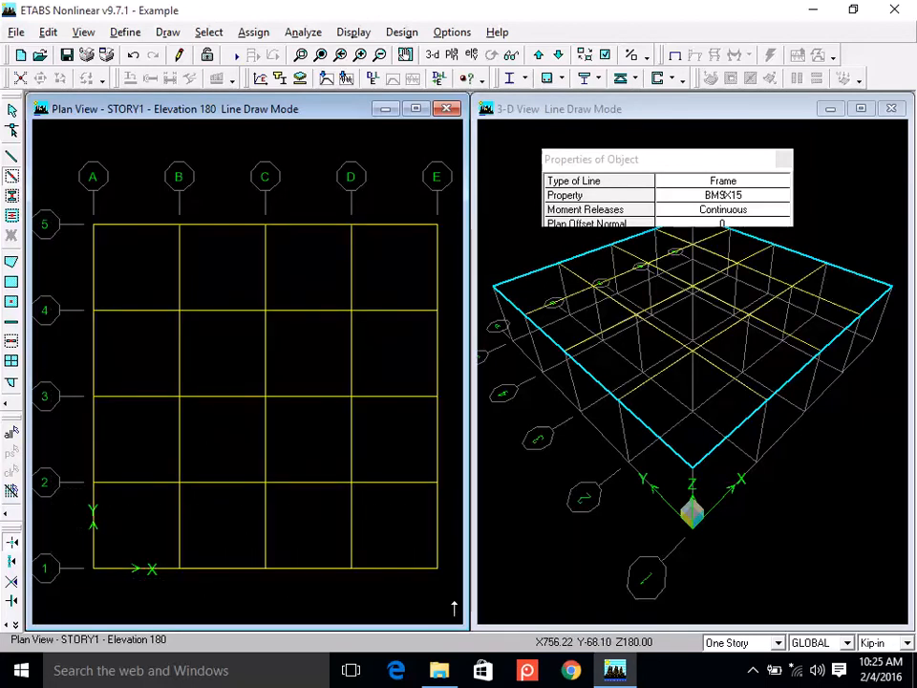
click(133, 55)
click(133, 55)
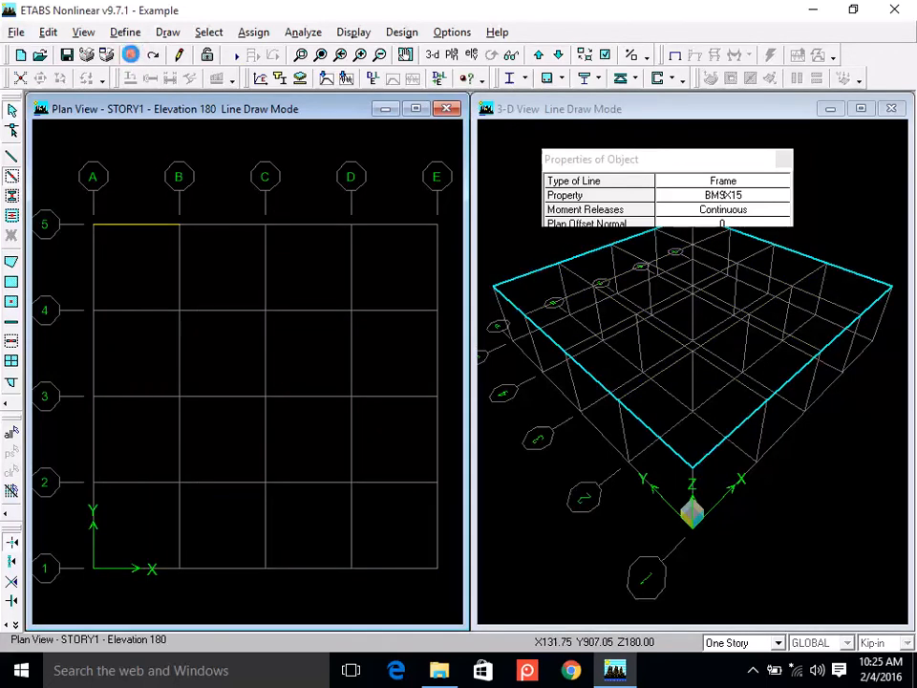
Create BM9X15 beams on all grid lines of the STORY1 plan in one region and save the model.
click(12, 177)
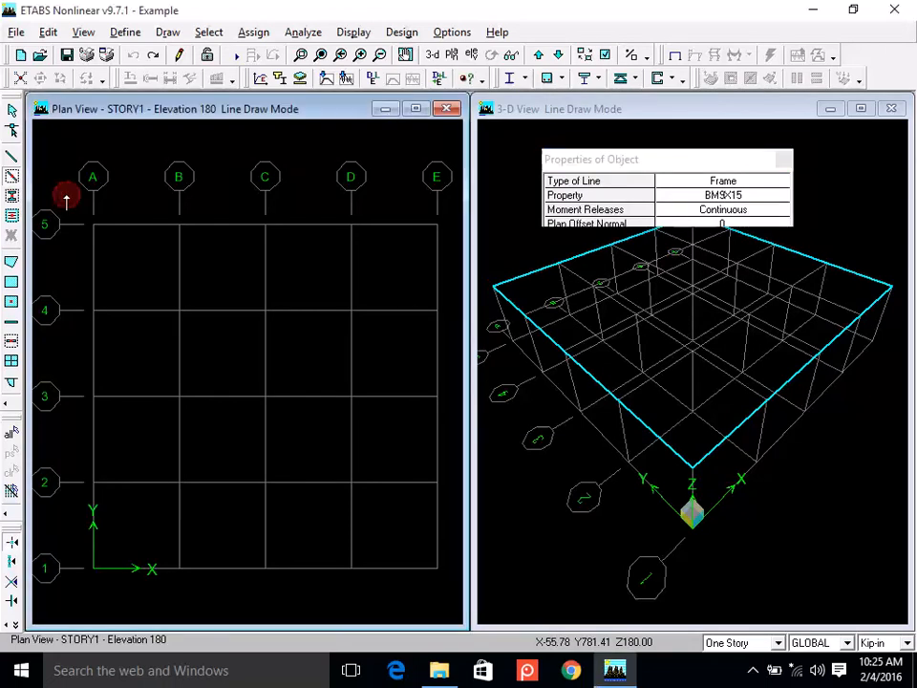
drag(67, 195, 453, 589)
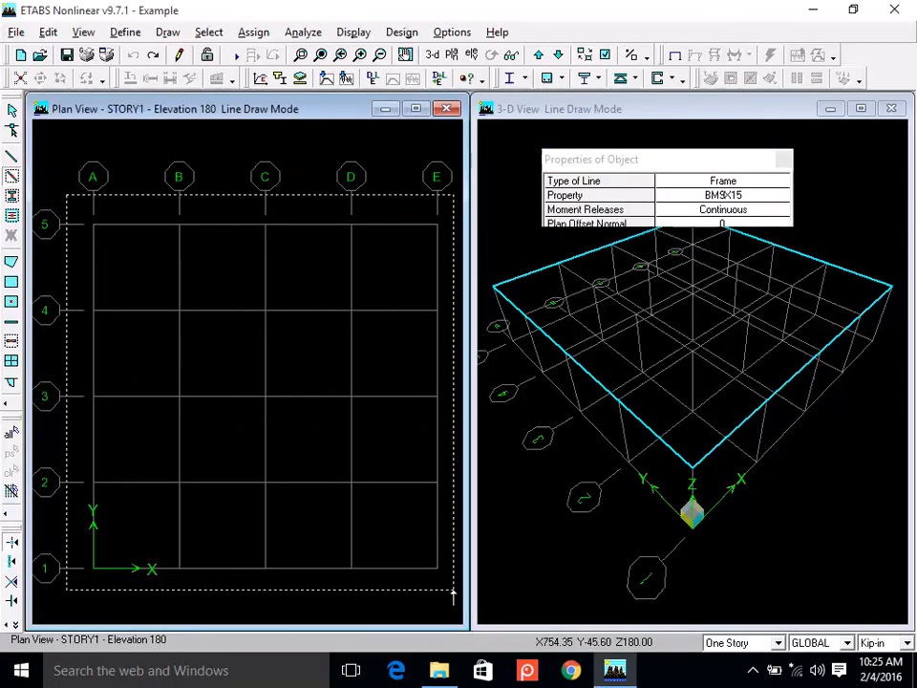
drag(453, 590, 452, 593)
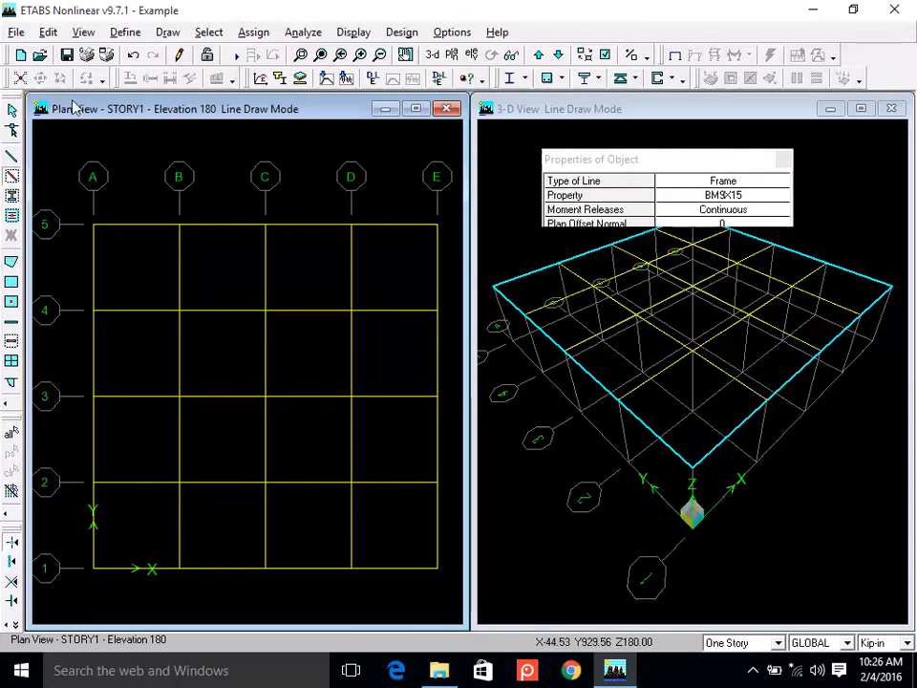
click(67, 55)
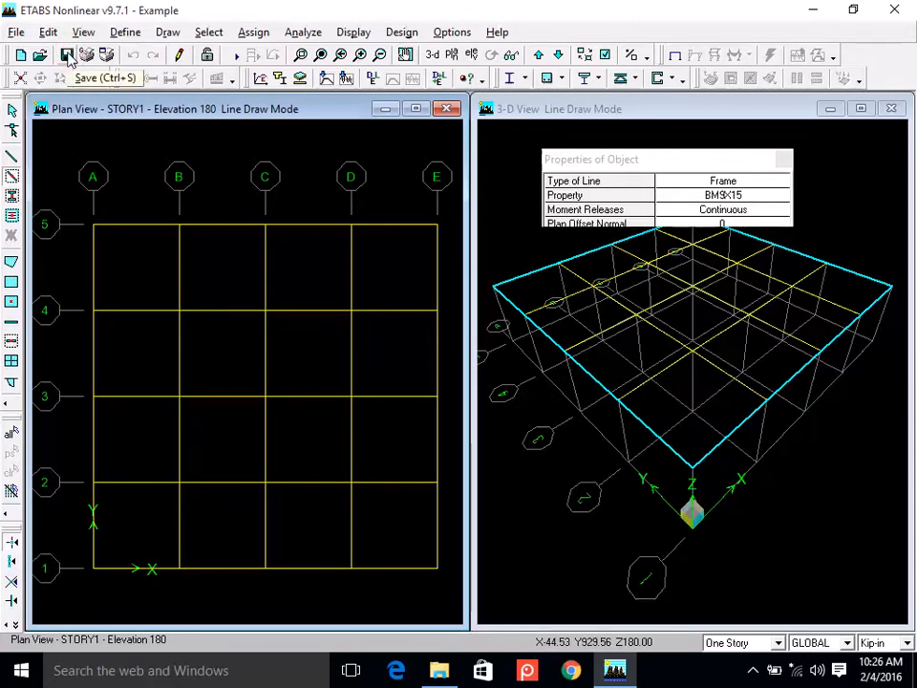
Create SLAB6 floor areas in all sixteen bays of the STORY1 plan between grids A–E and 1–5.
click(12, 302)
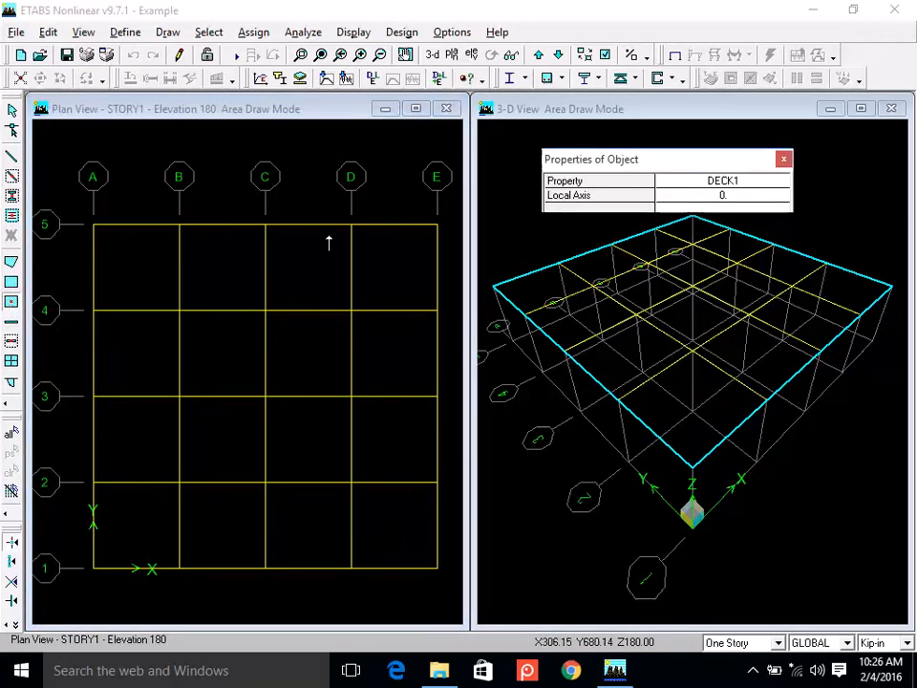
click(770, 187)
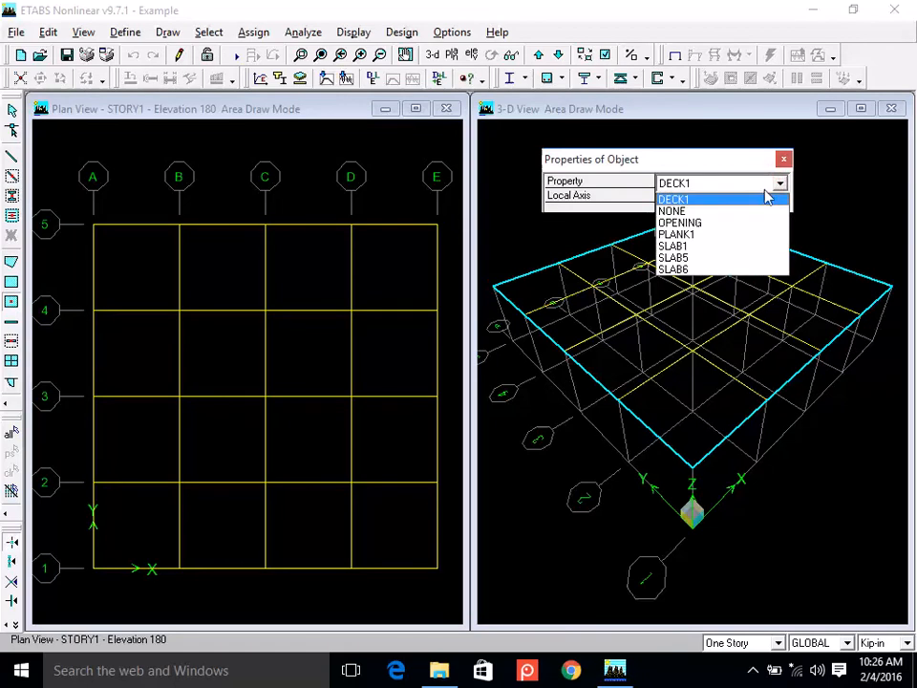
click(729, 271)
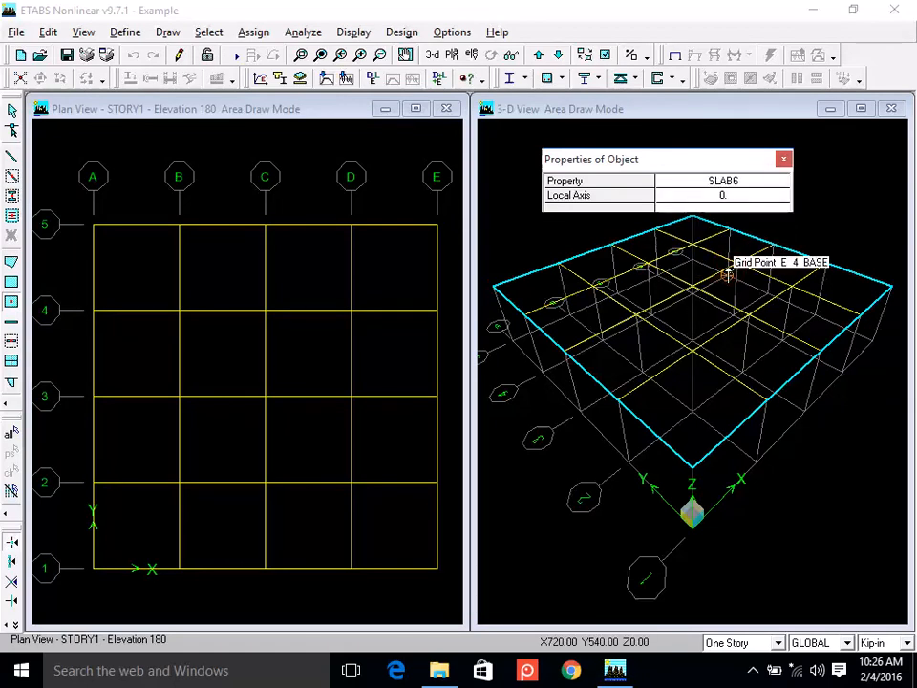
click(139, 268)
click(249, 269)
click(301, 270)
click(381, 264)
click(379, 346)
click(312, 350)
click(230, 349)
click(143, 344)
click(138, 422)
click(215, 426)
click(307, 426)
click(397, 425)
click(389, 529)
click(288, 528)
click(219, 519)
click(123, 530)
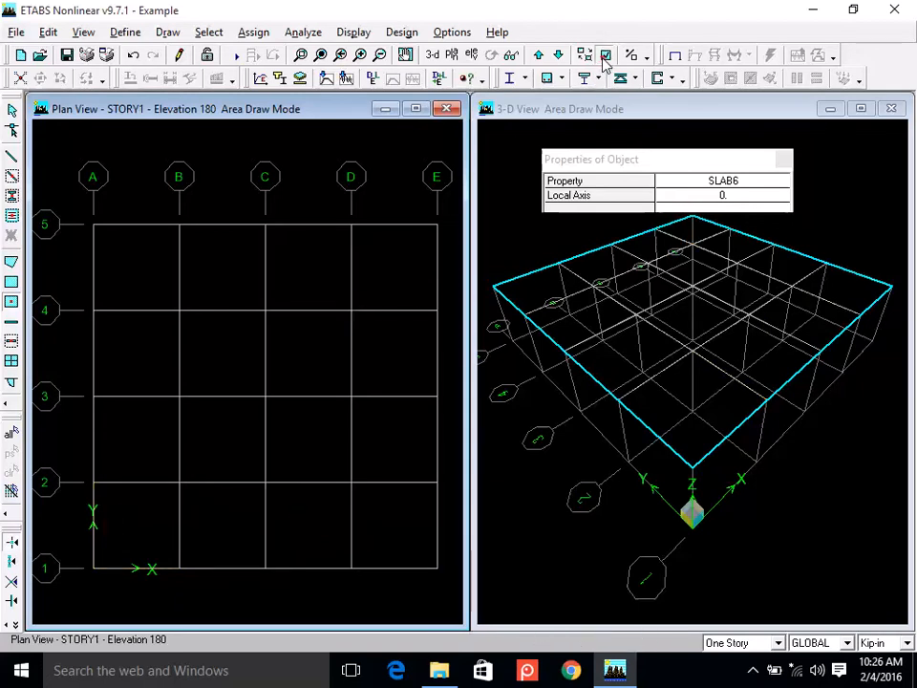
Turn on Object Fill in the building view options for the STORY1 plan view.
click(453, 50)
click(160, 421)
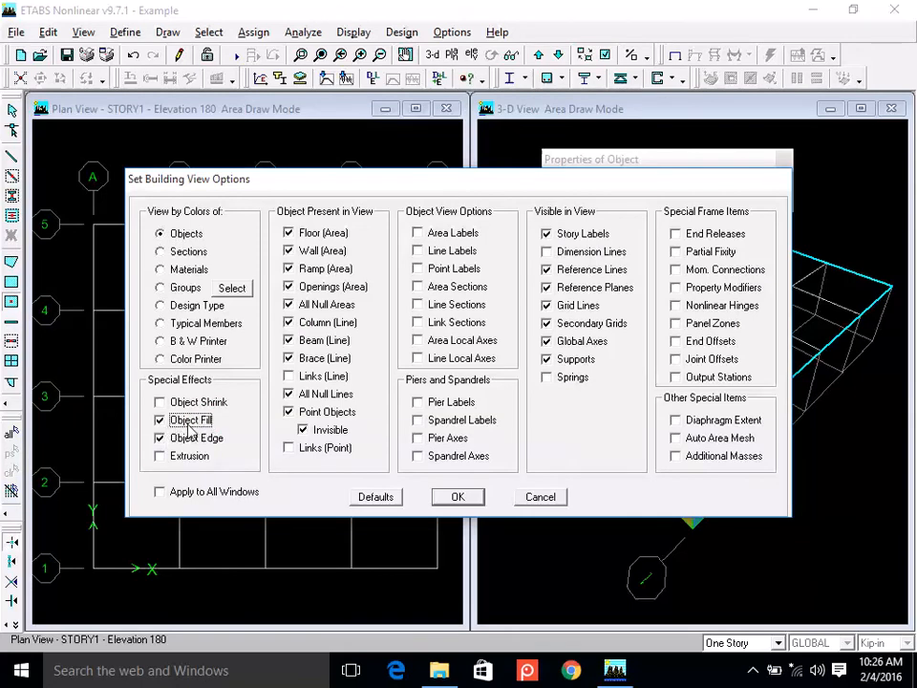
click(472, 495)
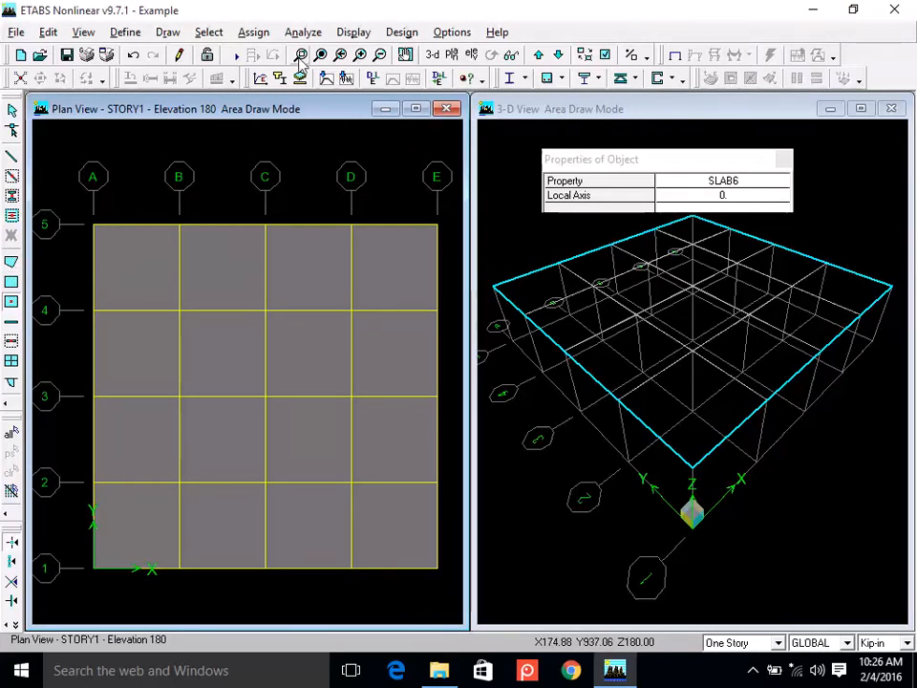
click(405, 54)
drag(317, 152, 312, 142)
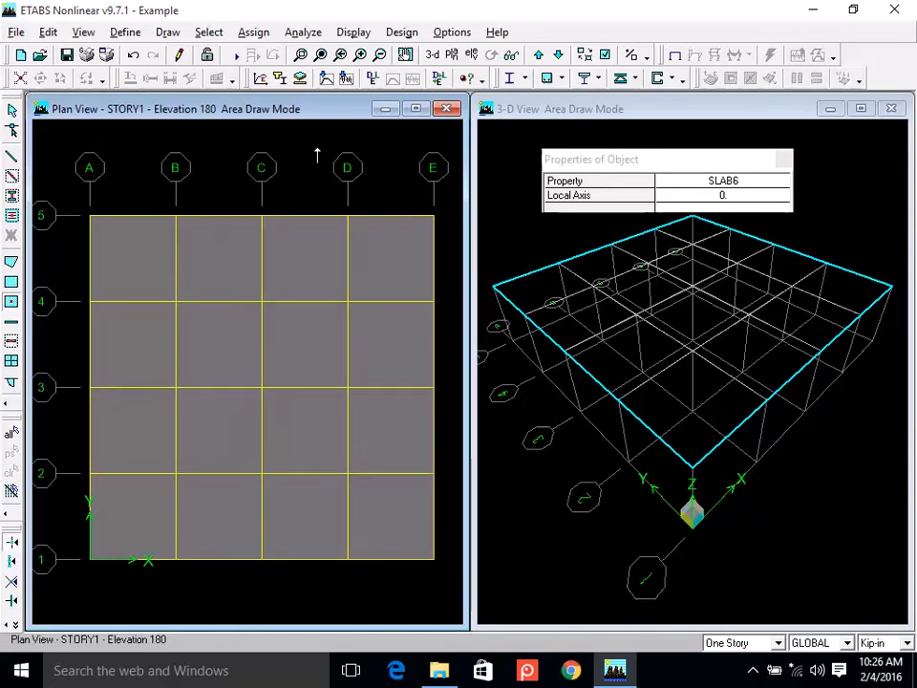
click(11, 302)
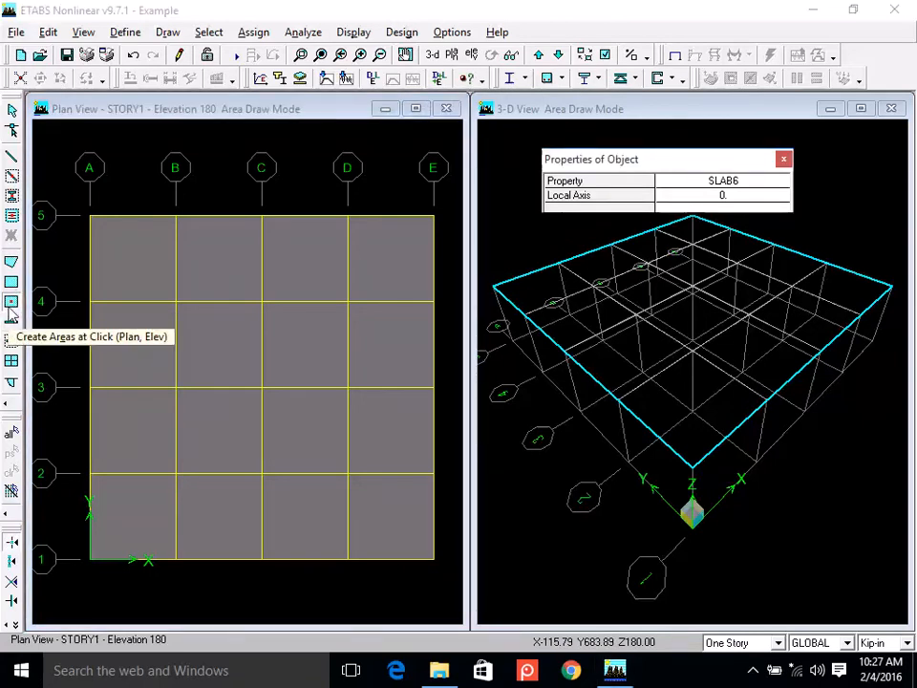
click(771, 183)
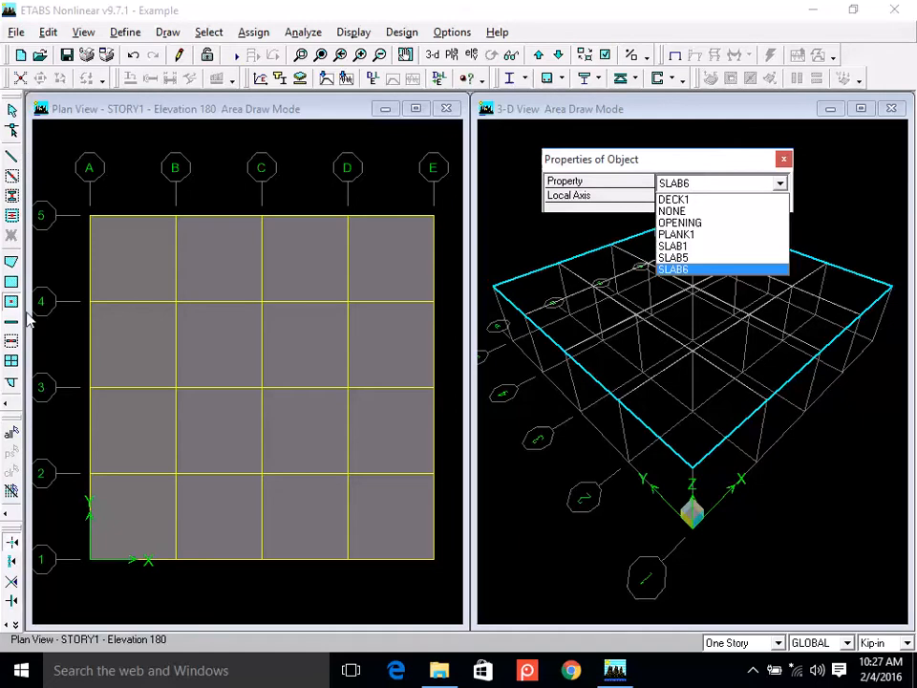
click(13, 110)
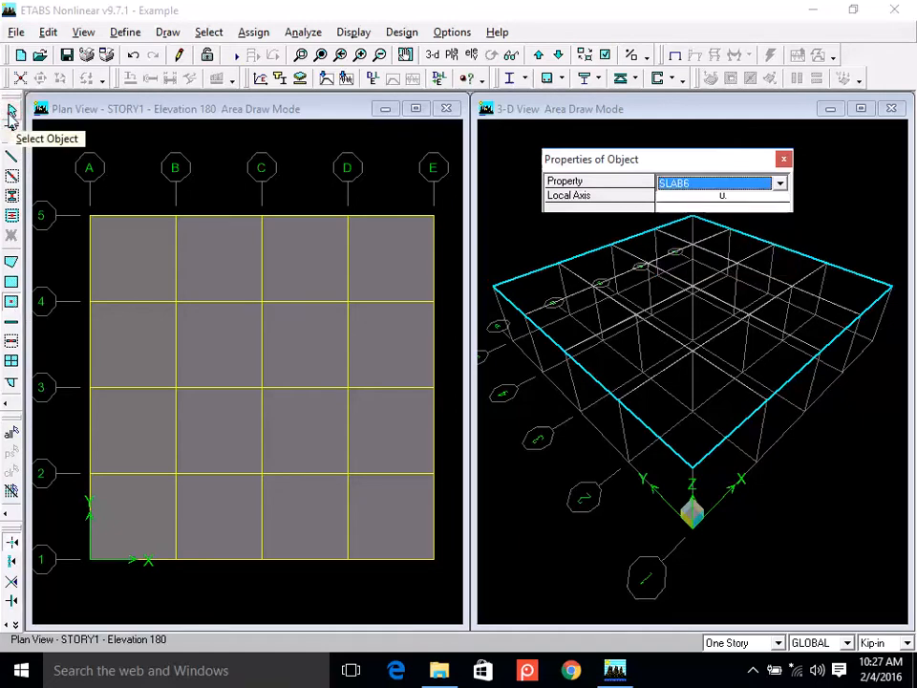
click(13, 110)
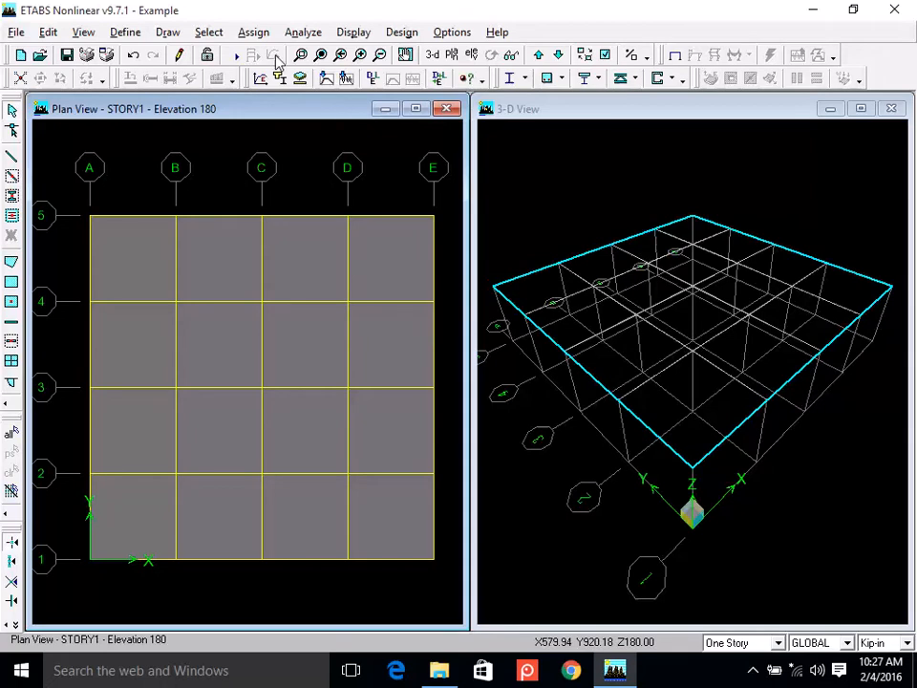
View the elevation along grid 1 and return to the STORY1 plan view.
click(380, 57)
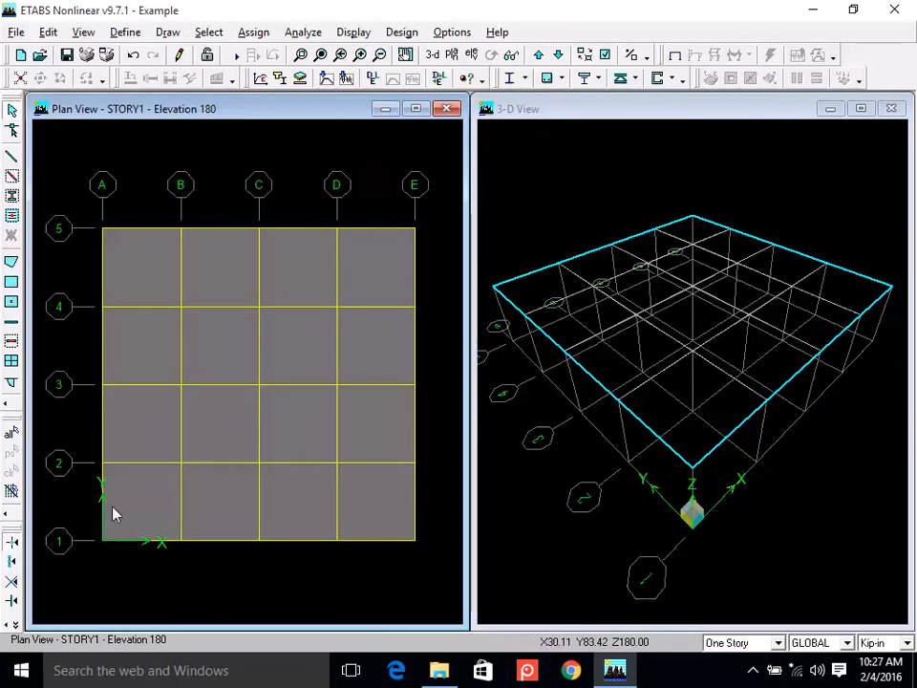
click(472, 56)
click(488, 424)
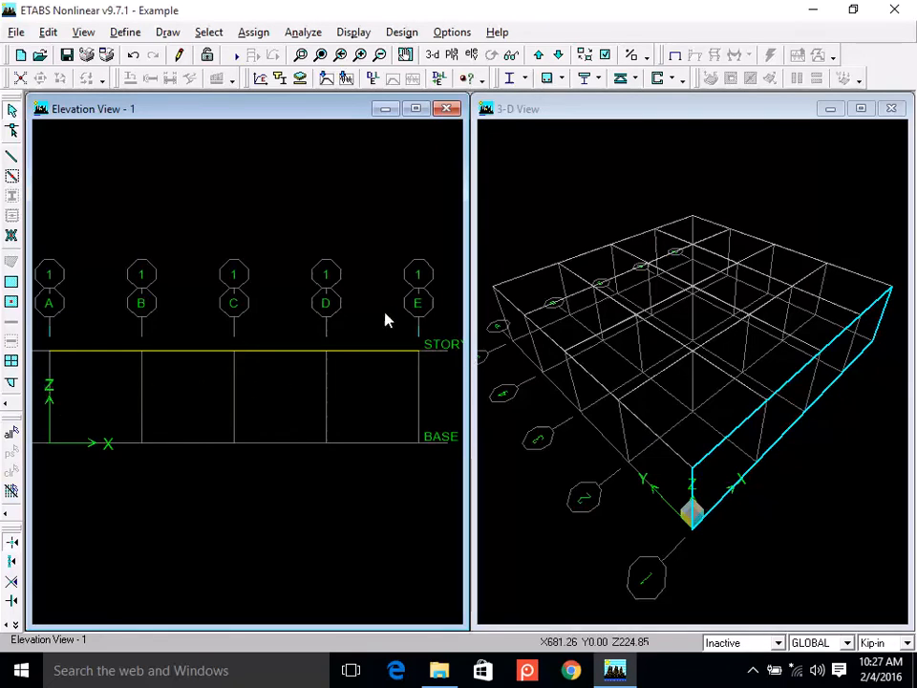
click(454, 56)
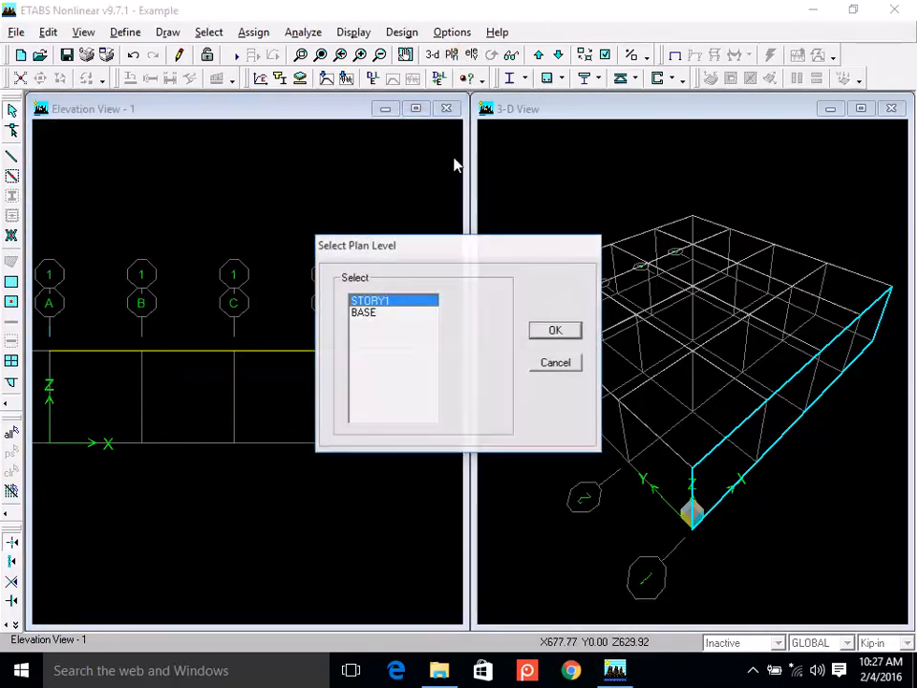
click(541, 331)
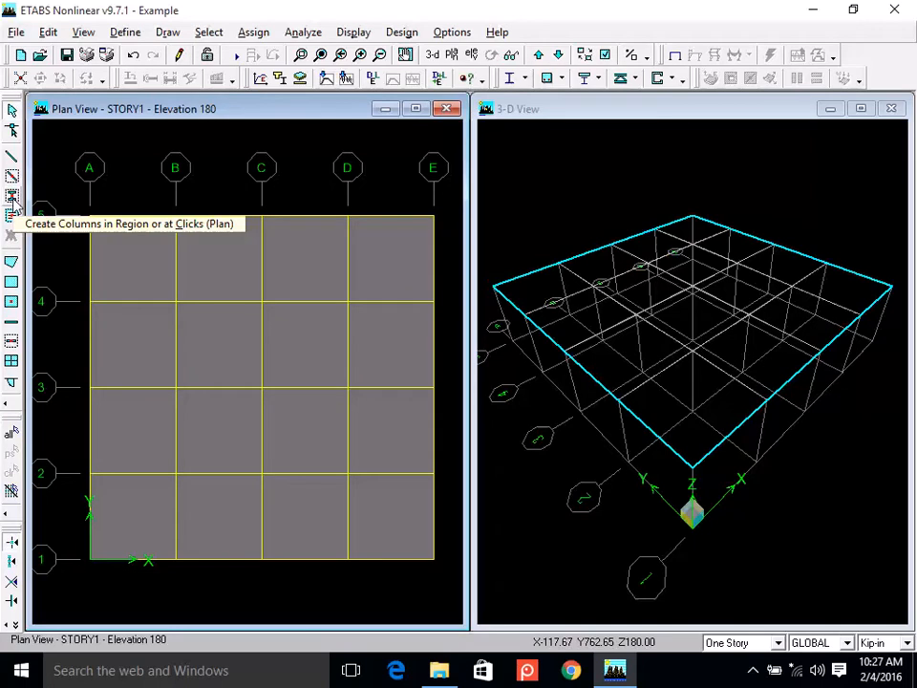
Create COL15X15 columns individually at grid points A–E on grid 5 and in one region at all intersections of grids 1–4.
click(12, 155)
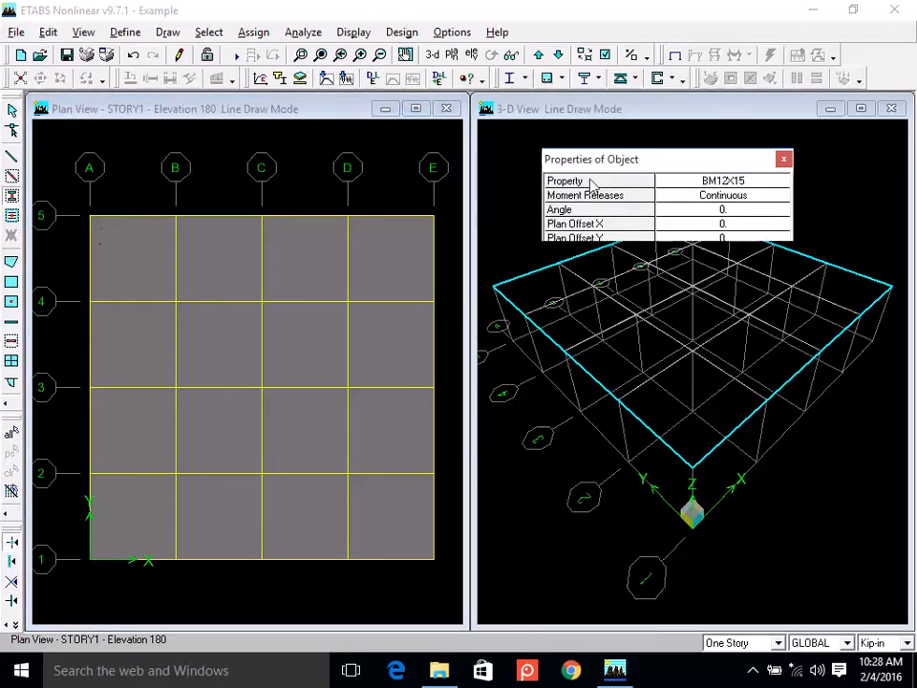
click(736, 188)
click(733, 183)
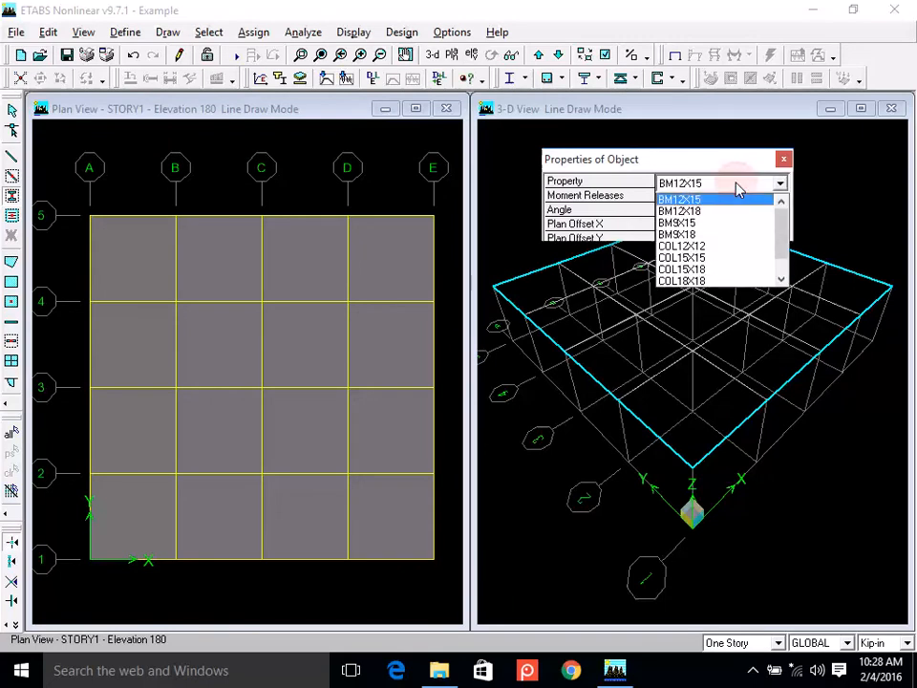
click(737, 258)
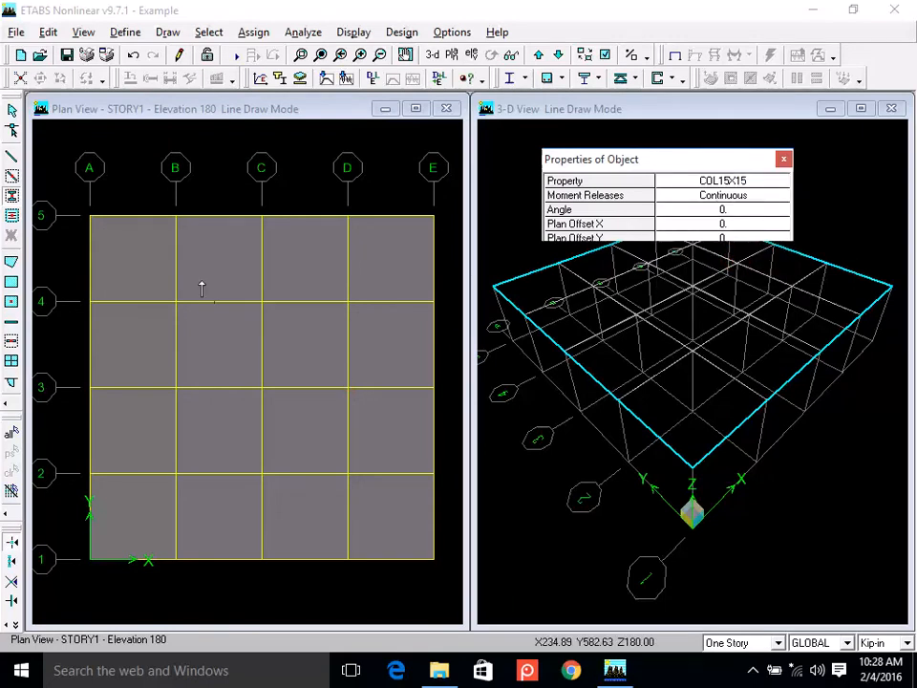
click(90, 215)
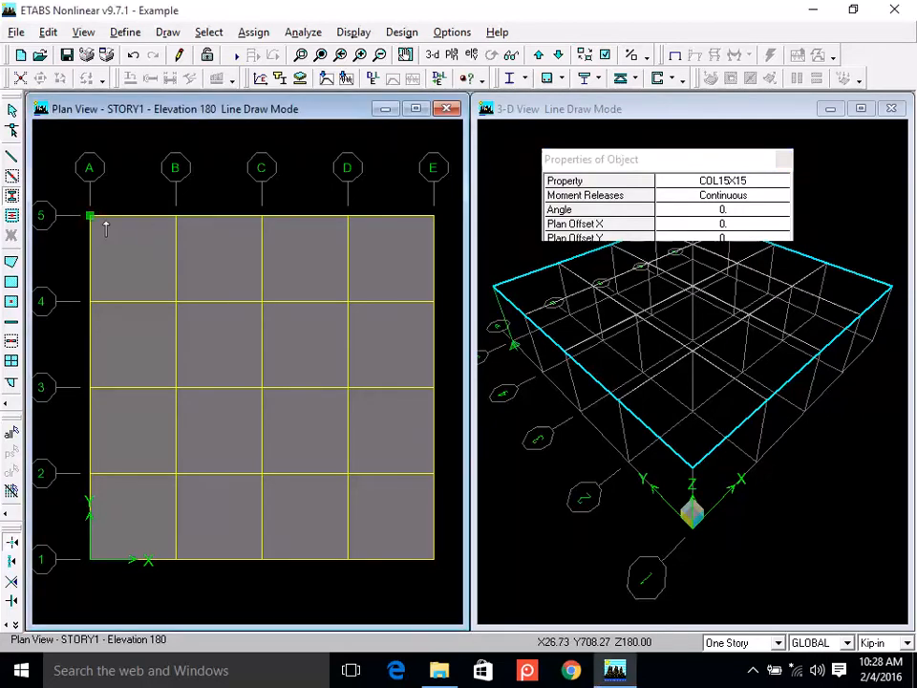
click(176, 218)
click(261, 216)
click(347, 218)
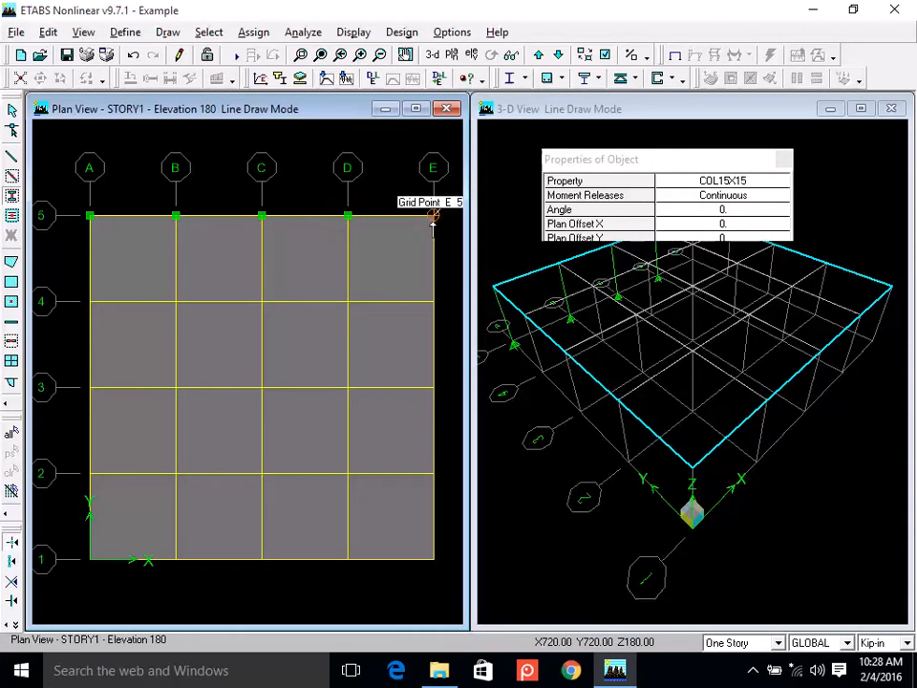
click(433, 216)
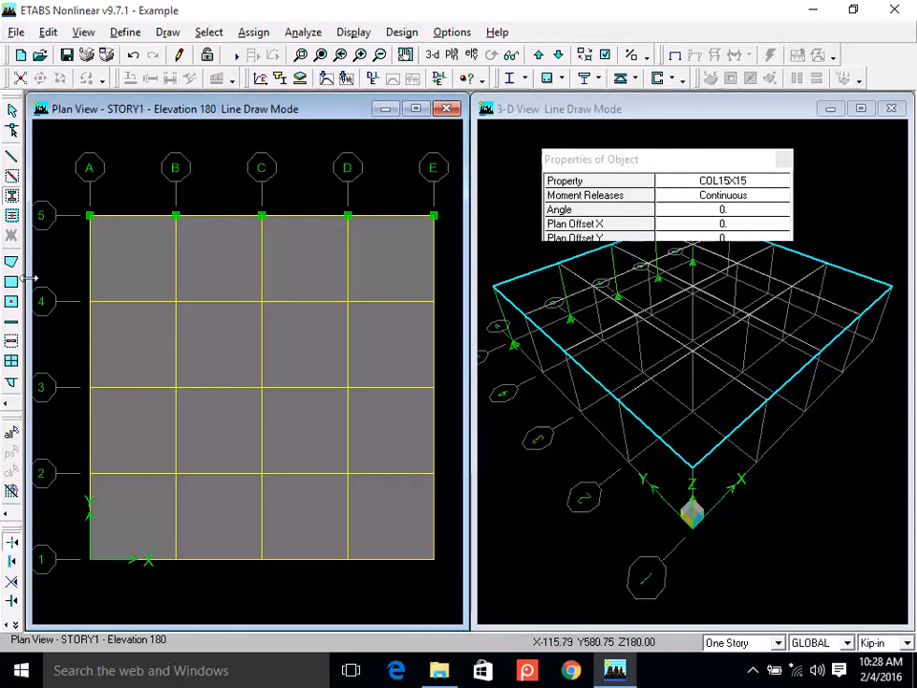
drag(61, 276, 451, 578)
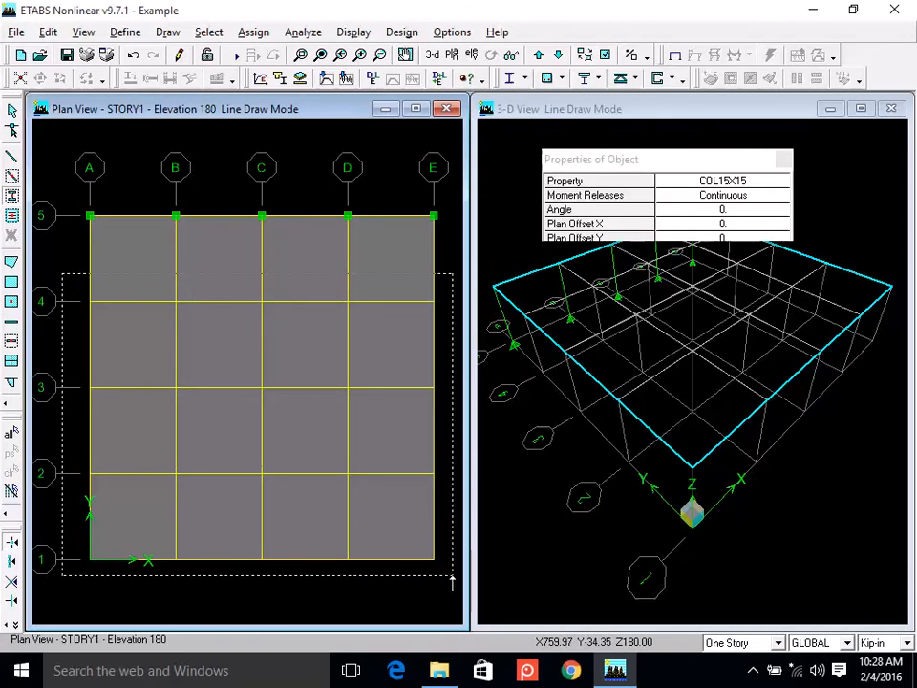
drag(452, 580, 451, 581)
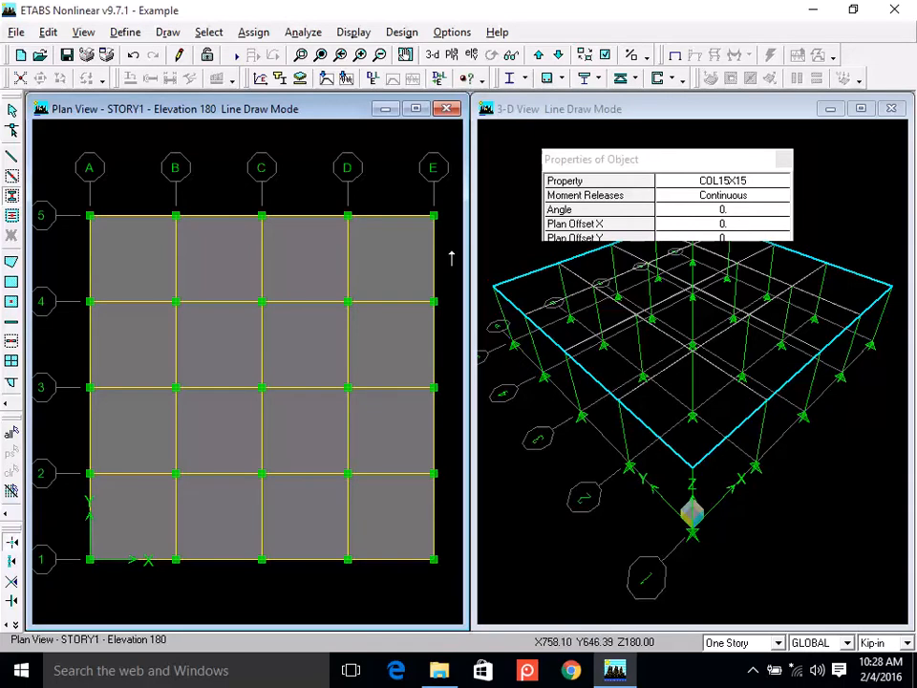
Display the columns, beams and slabs in a 3-D view in place of the plan and save the model.
click(432, 56)
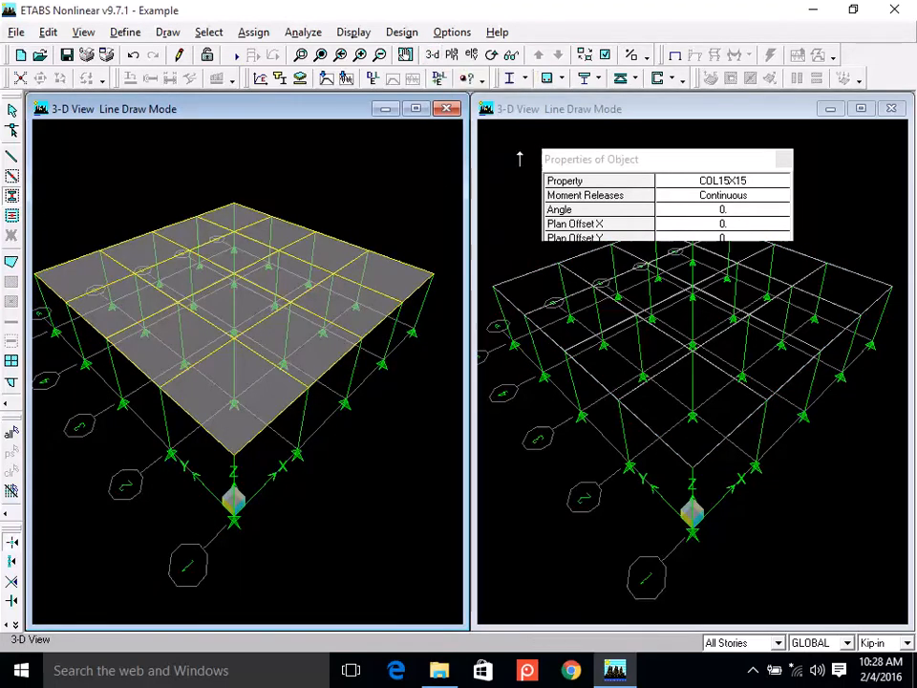
click(405, 55)
drag(338, 177, 354, 183)
click(66, 54)
click(66, 55)
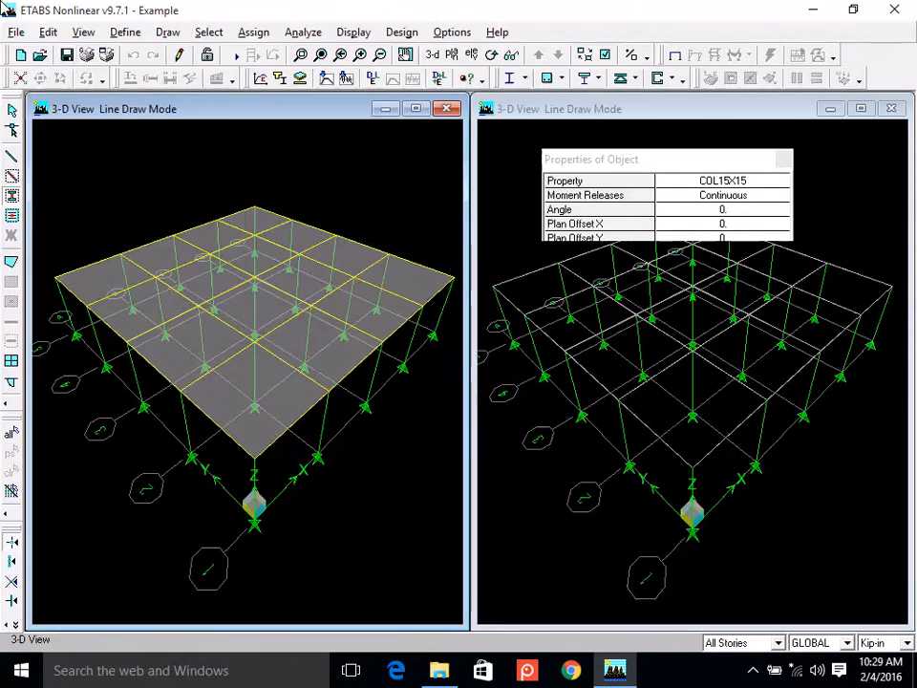
Return to the STORY1 plan view and close the separate 3-D view and the object properties box.
click(453, 56)
click(555, 331)
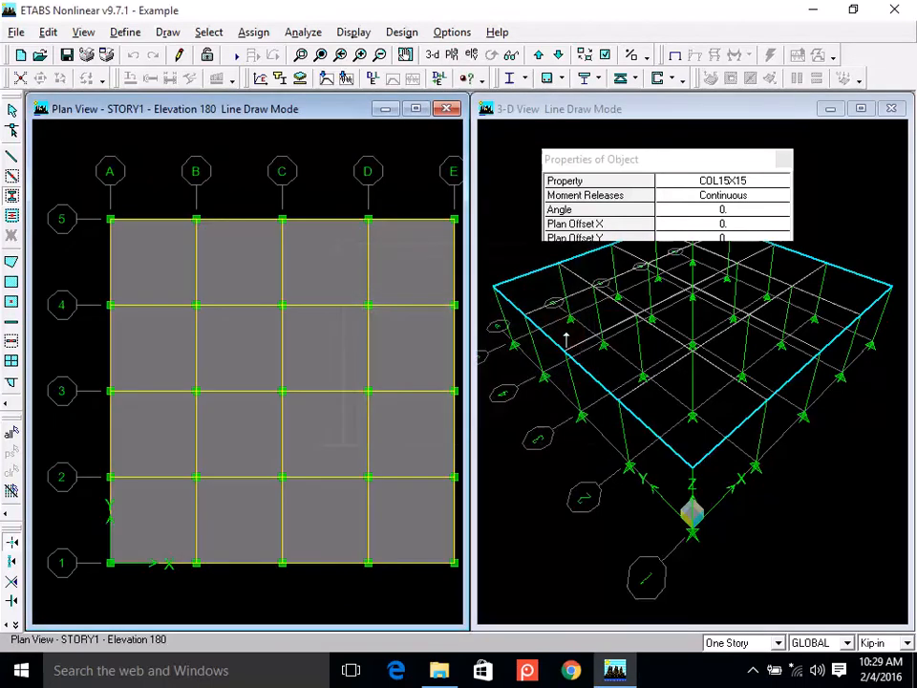
click(405, 57)
drag(311, 167, 294, 160)
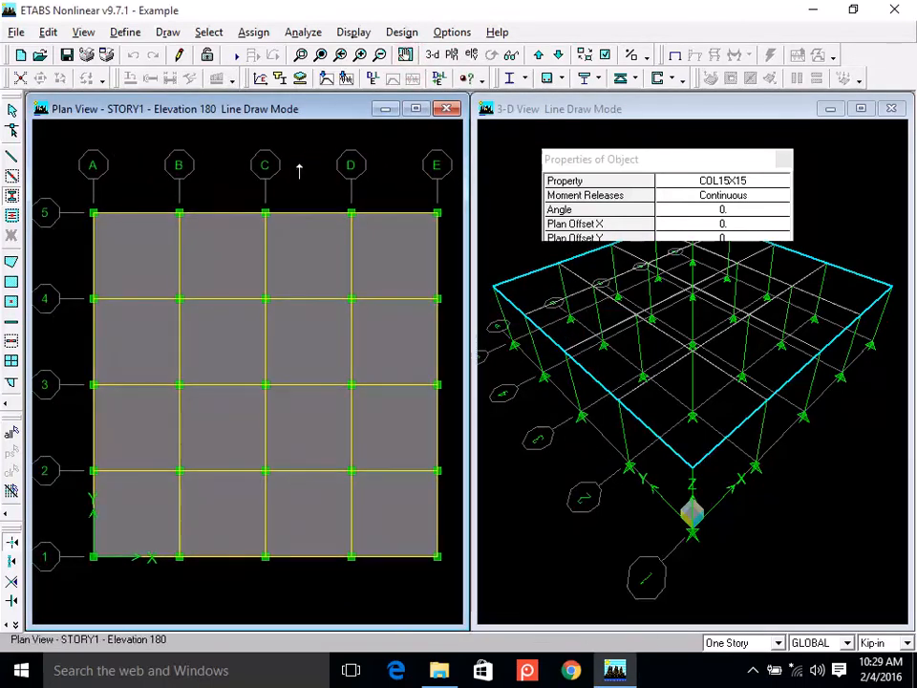
click(891, 108)
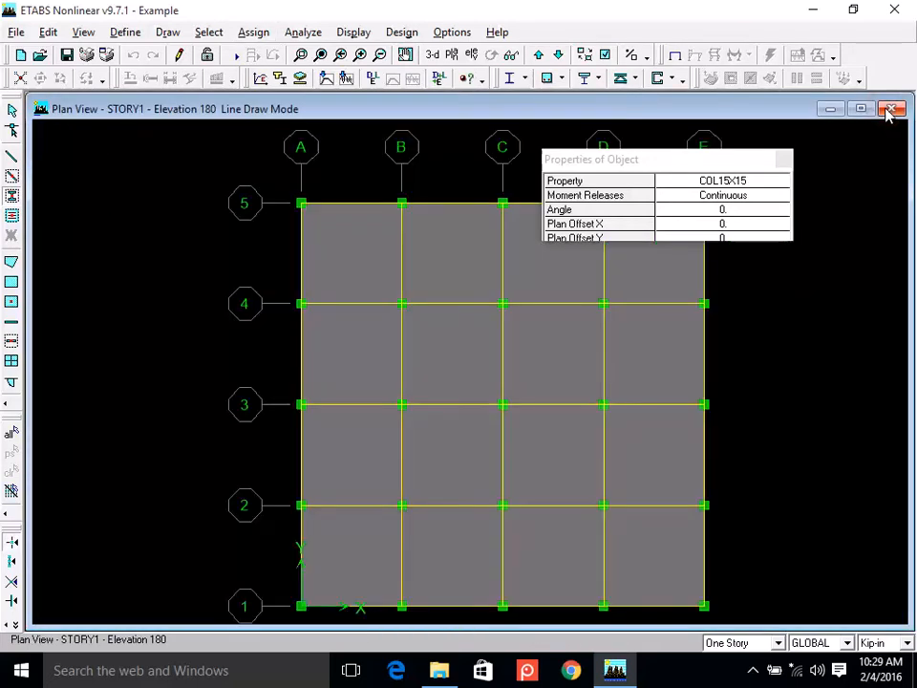
click(782, 160)
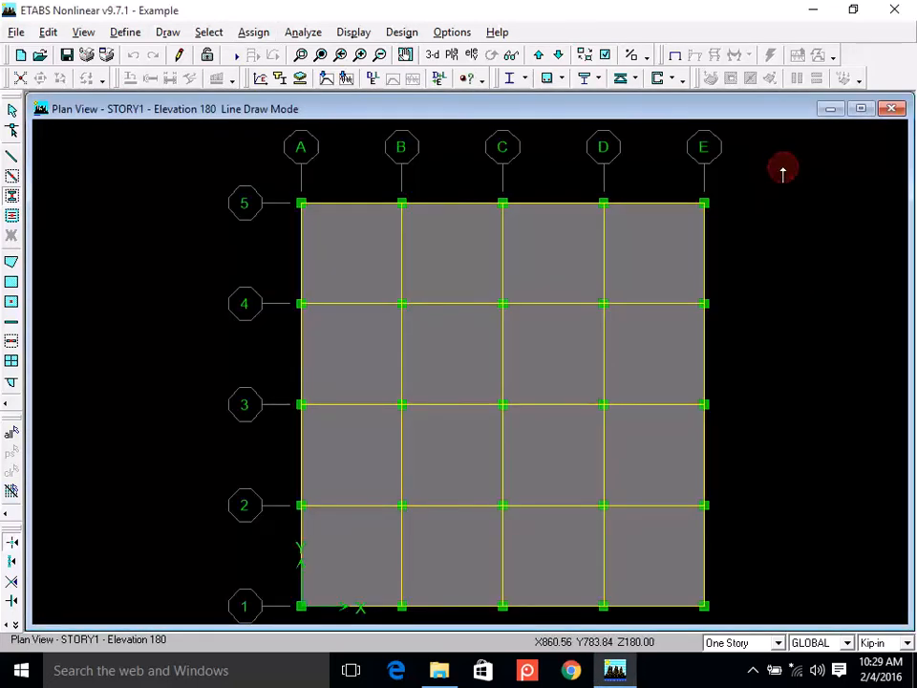
click(406, 54)
drag(177, 313, 173, 292)
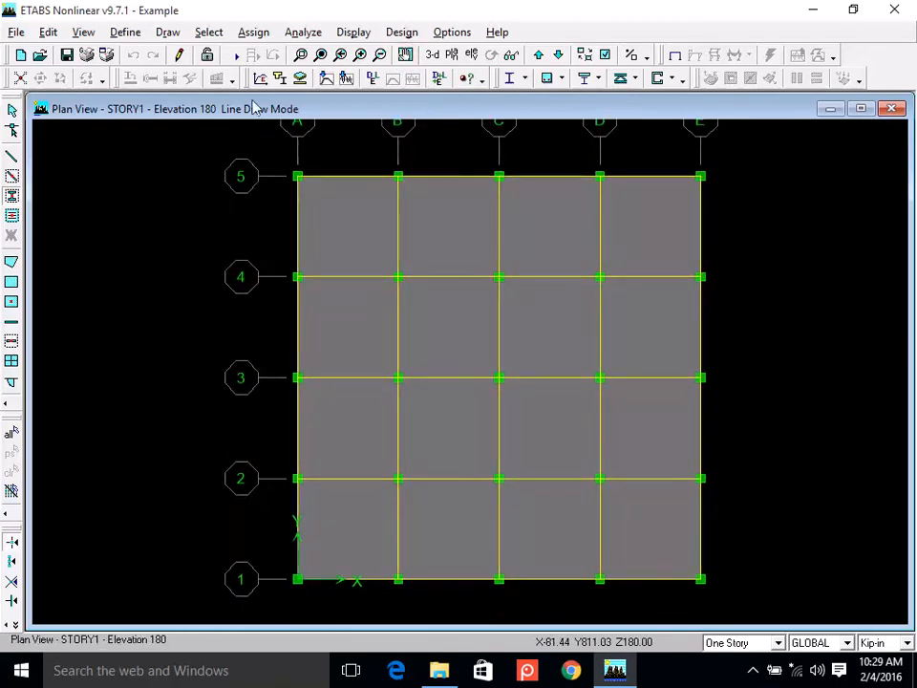
Review the beam sections in the list of defined frame properties and leave it without changes.
click(256, 34)
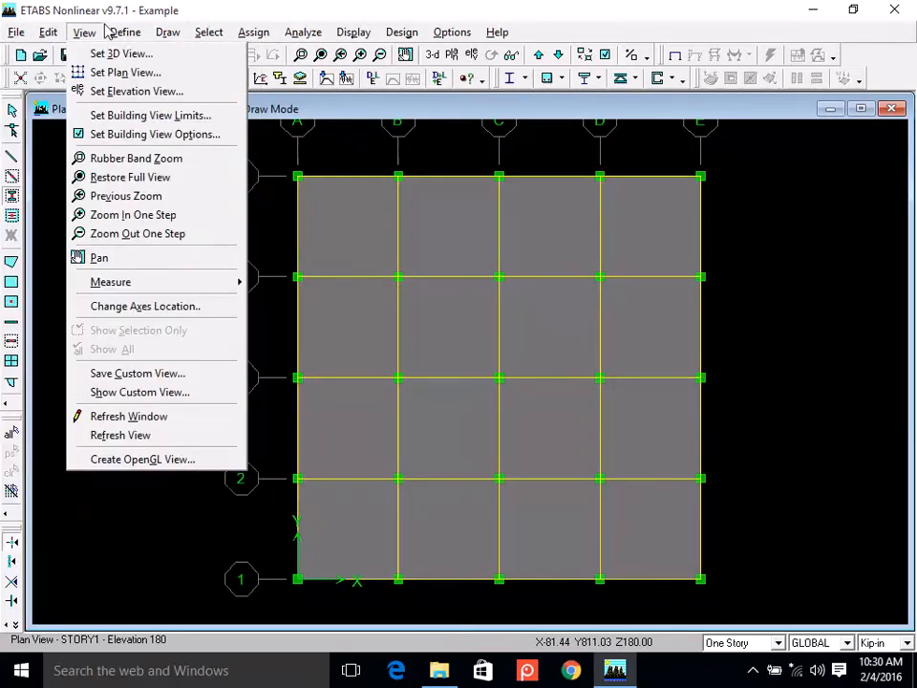
mouse_move(124, 33)
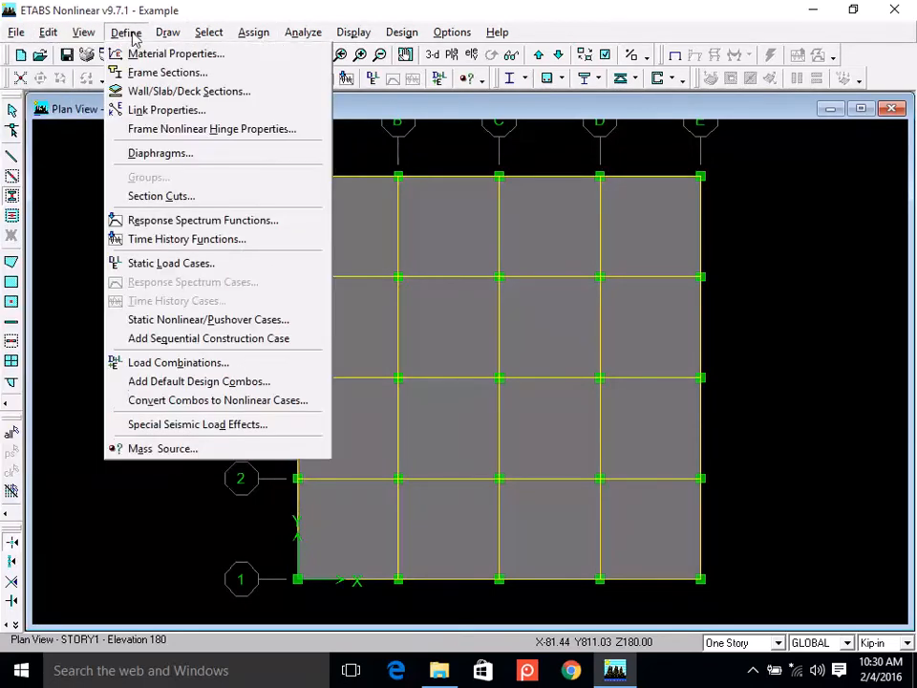
click(164, 75)
drag(327, 310, 331, 347)
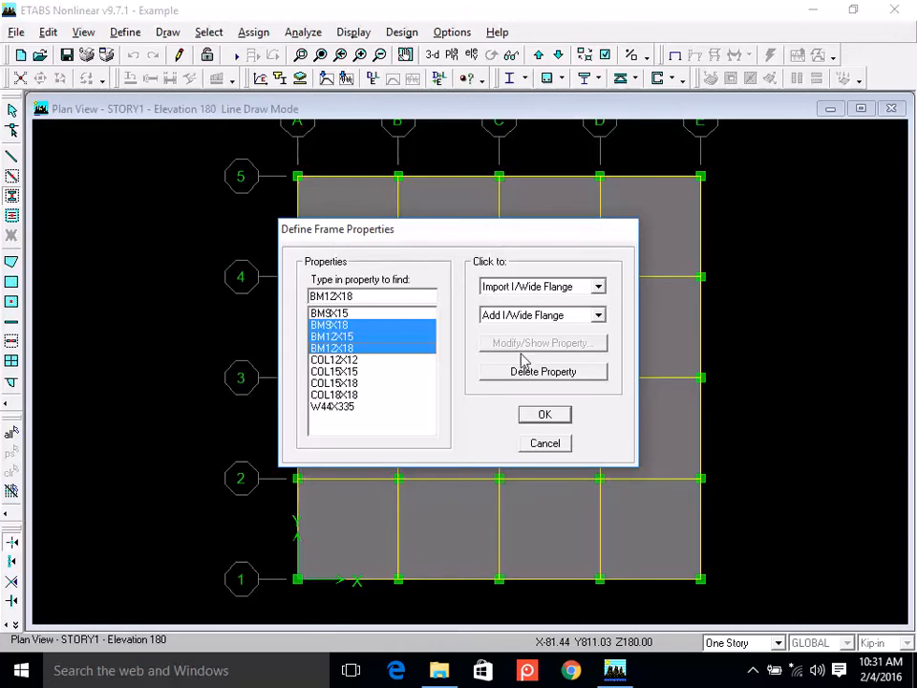
click(543, 445)
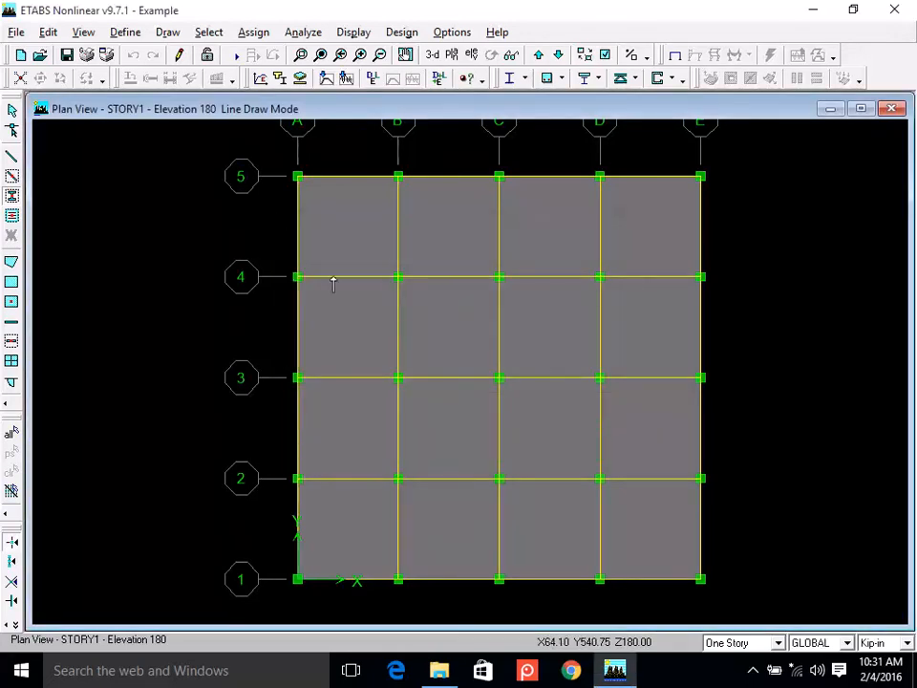
Leave column drawing and select all sixteen perimeter beams along grids 5, E, 1 and A in the STORY1 plan.
key(Escape)
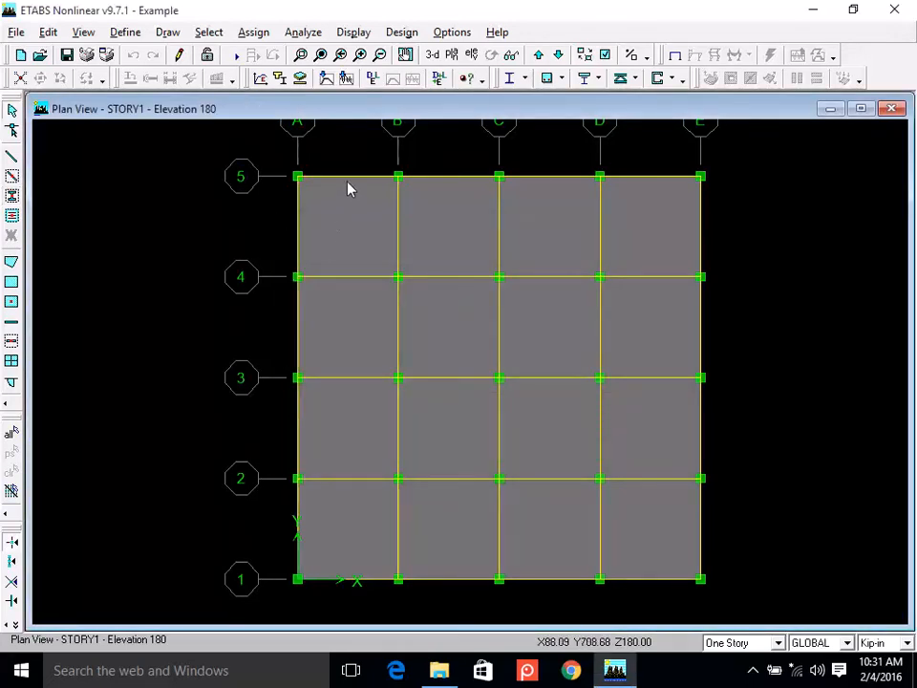
click(353, 178)
click(431, 178)
click(574, 179)
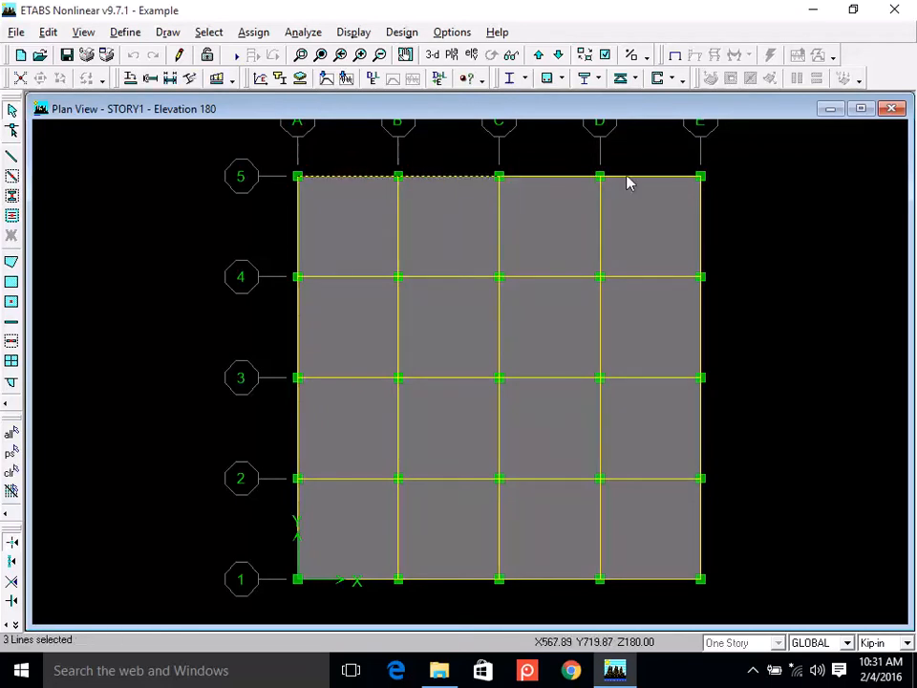
click(677, 180)
click(700, 210)
click(703, 306)
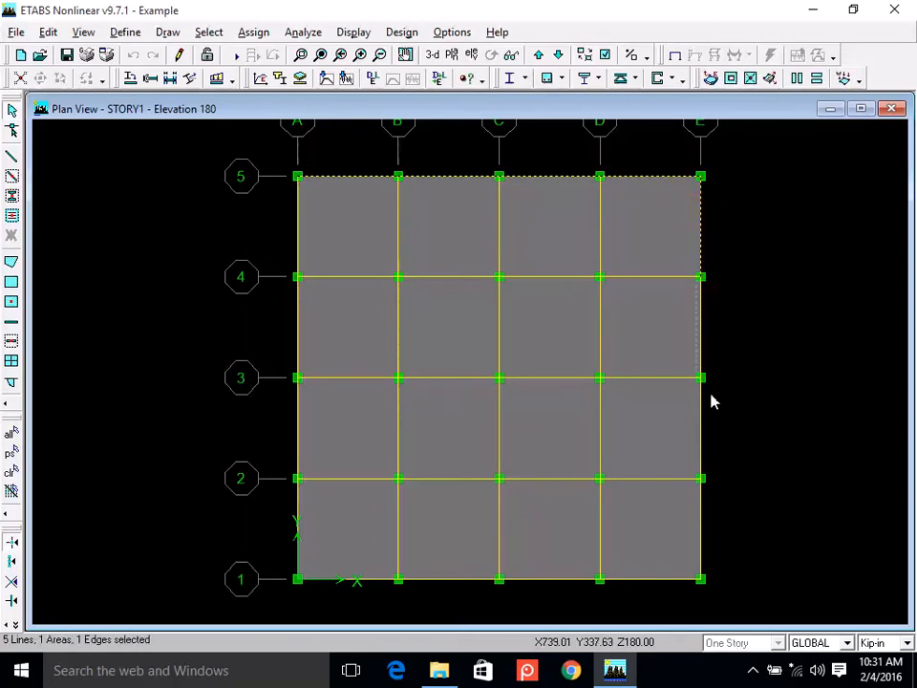
click(699, 331)
click(700, 331)
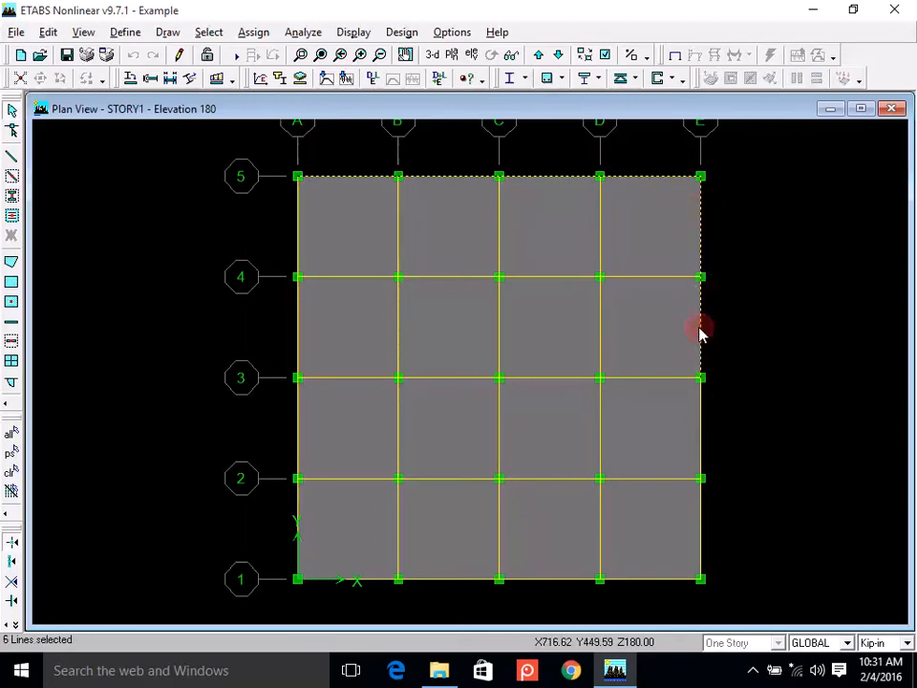
click(701, 414)
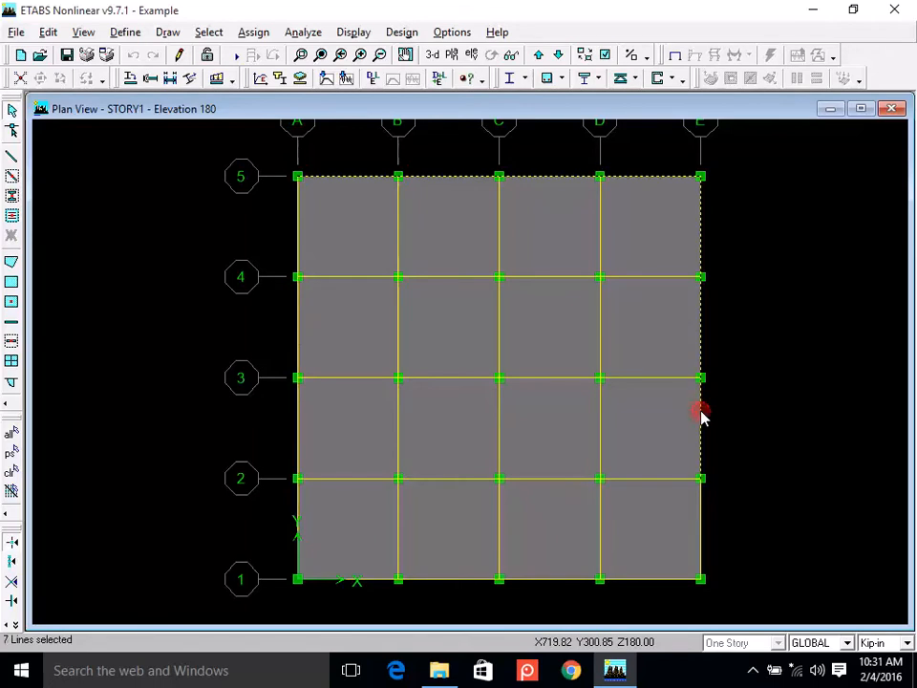
click(702, 514)
click(665, 584)
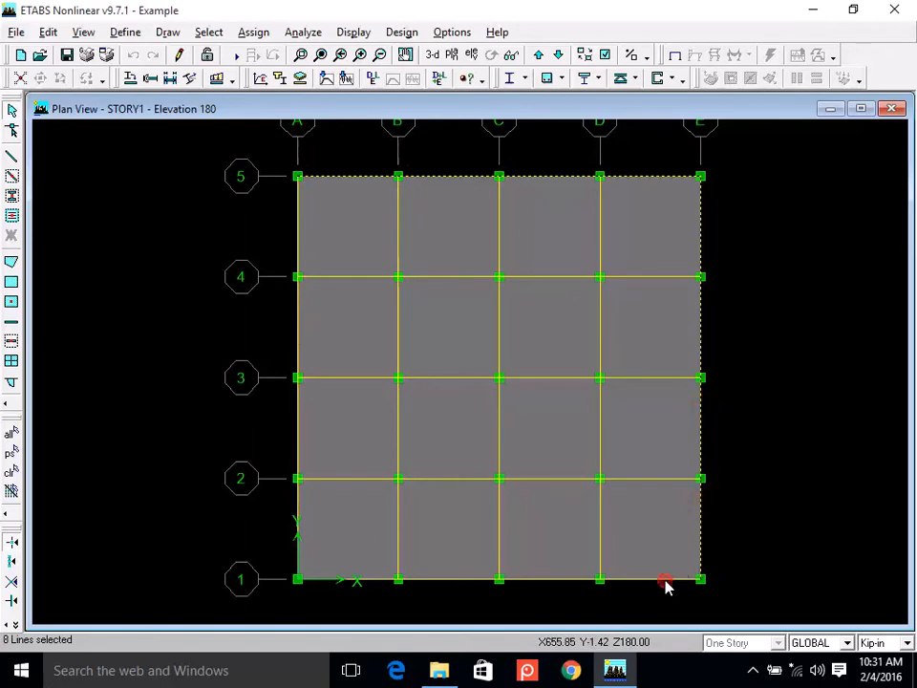
click(539, 585)
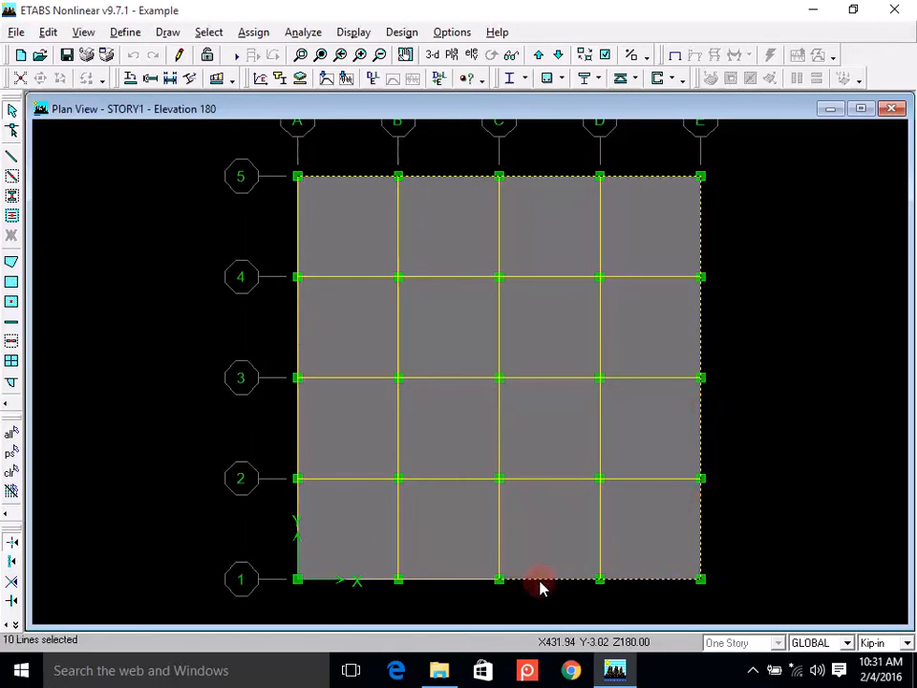
click(451, 579)
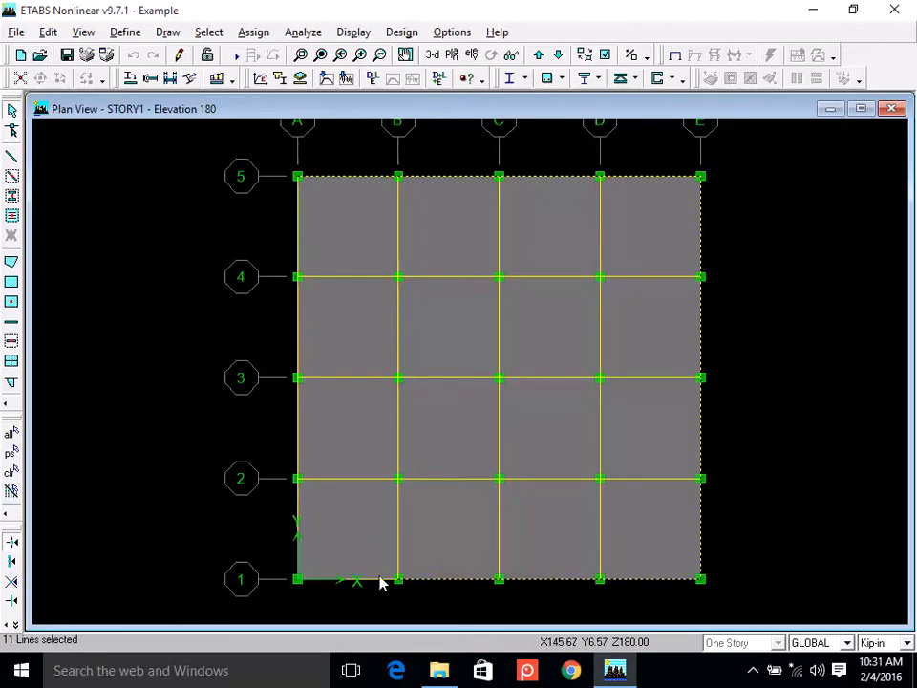
click(349, 579)
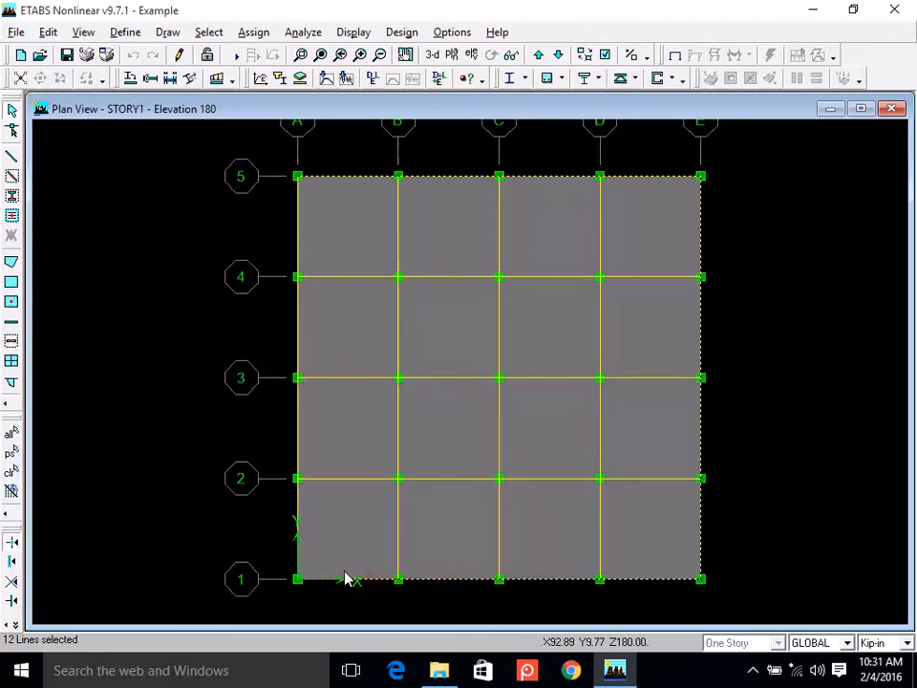
click(296, 535)
click(304, 528)
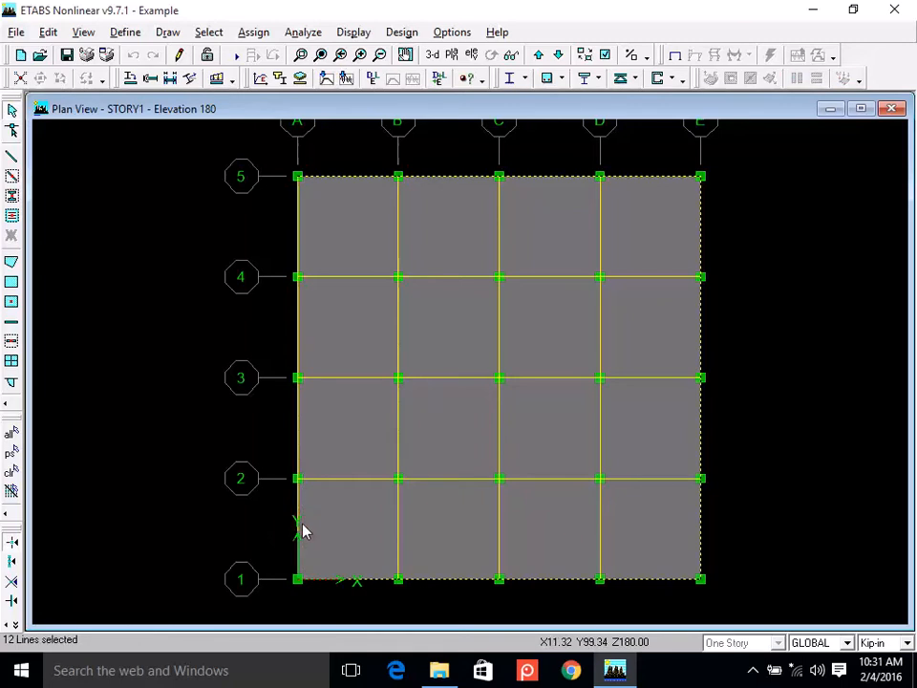
click(297, 525)
click(298, 441)
click(299, 348)
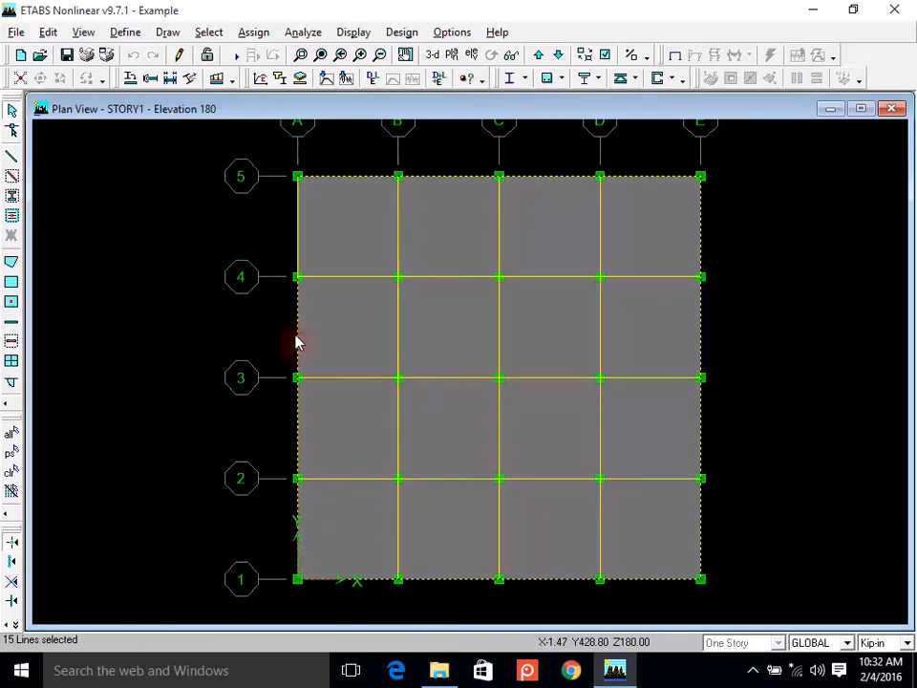
click(299, 223)
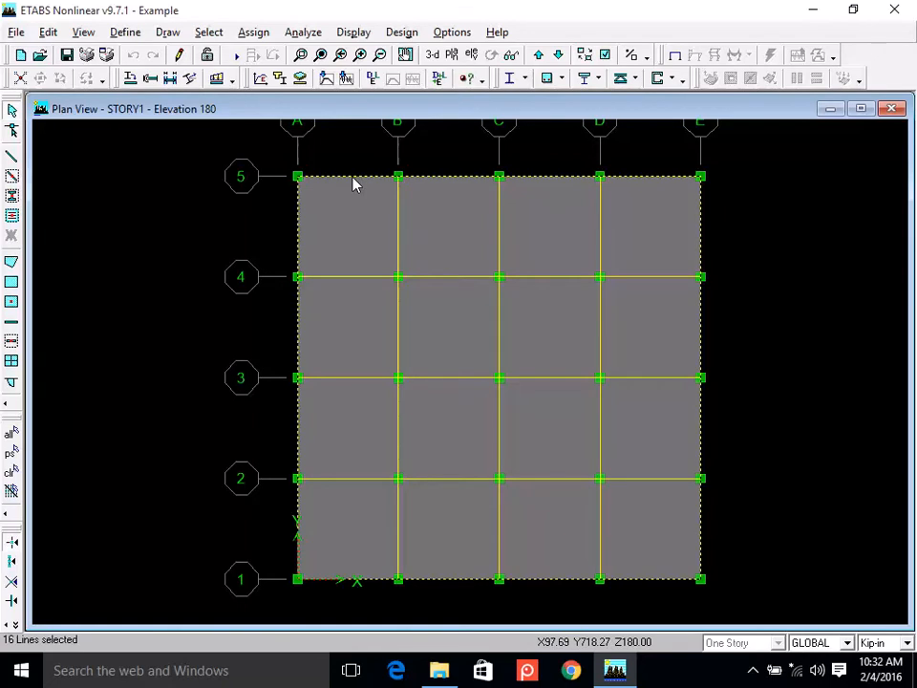
Assign the BM12X18 frame section to the sixteen selected perimeter beams and refresh the plan view.
click(254, 33)
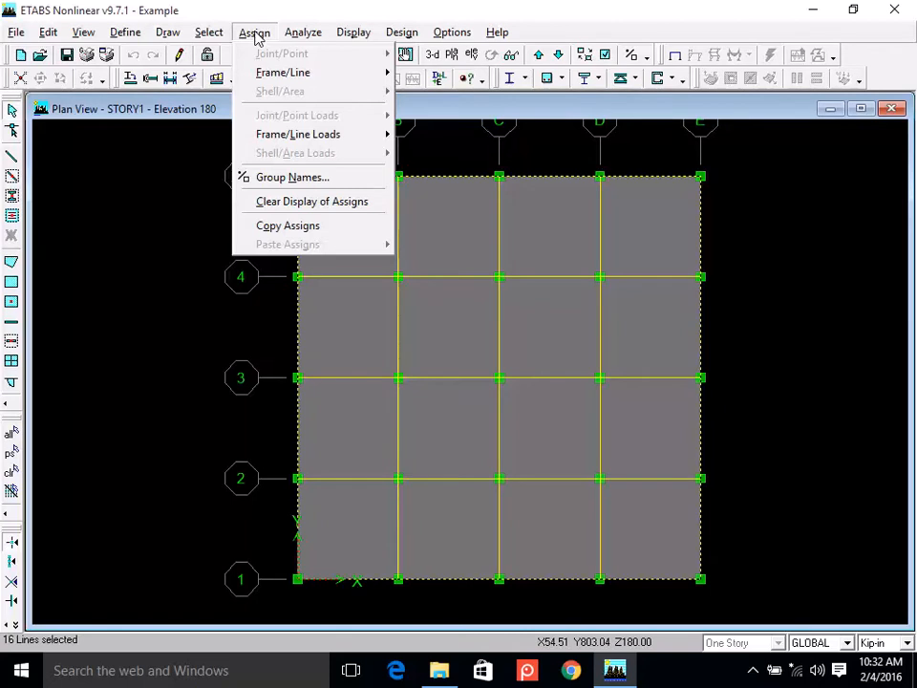
mouse_move(304, 73)
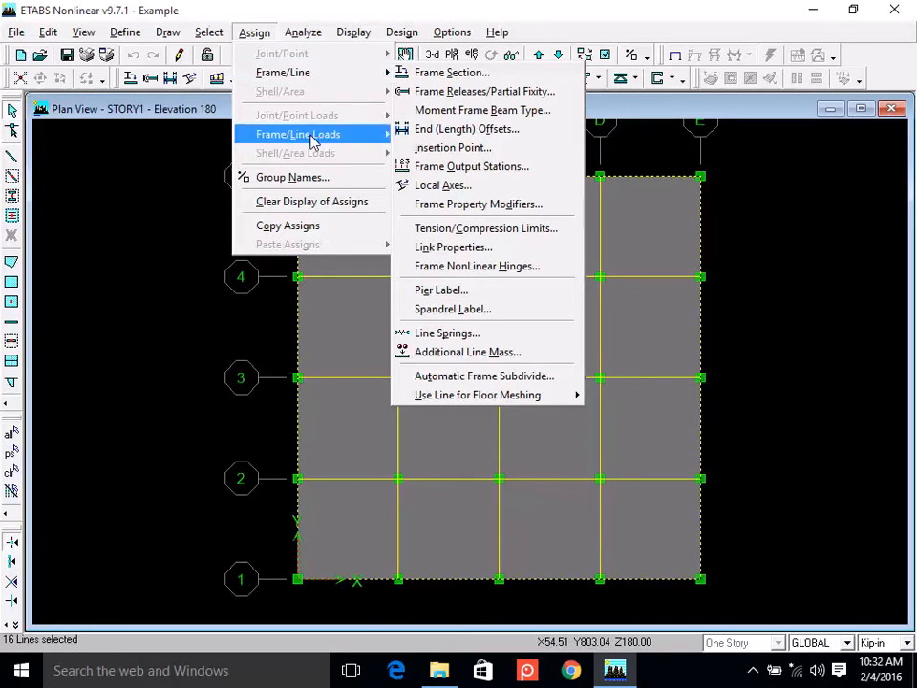
mouse_move(311, 138)
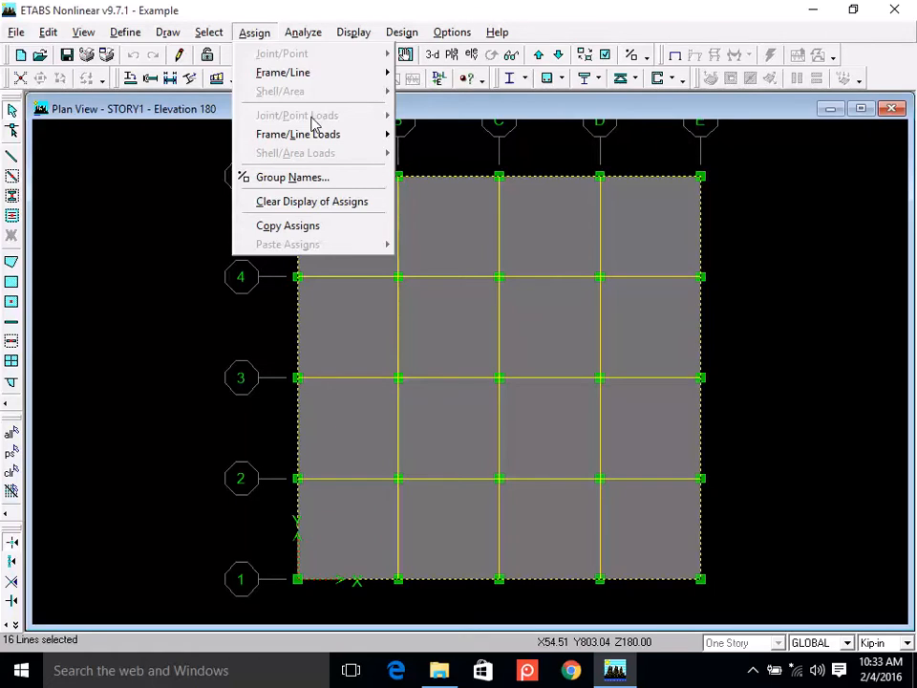
mouse_move(333, 79)
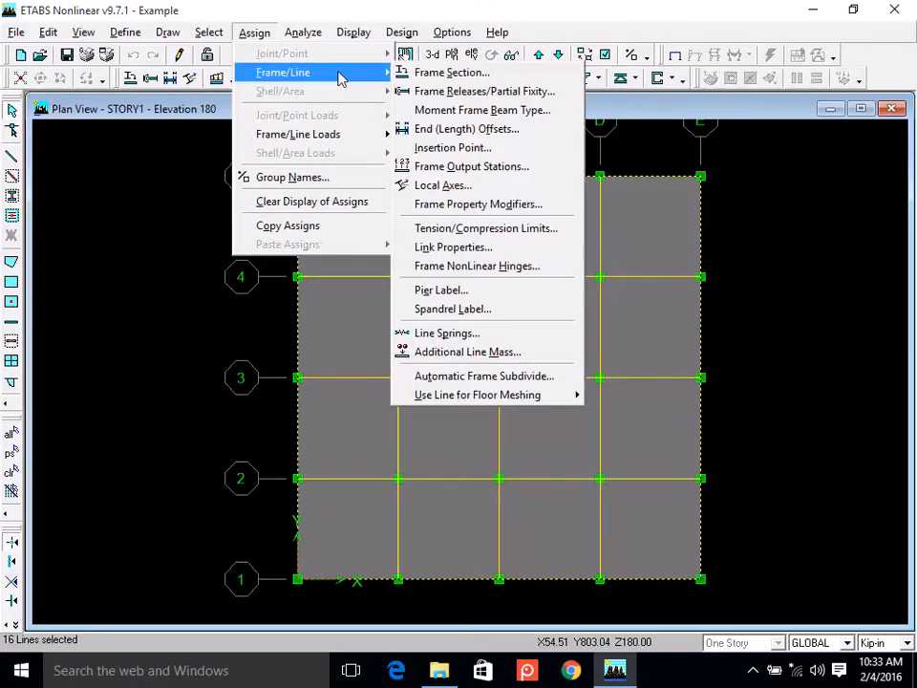
click(539, 76)
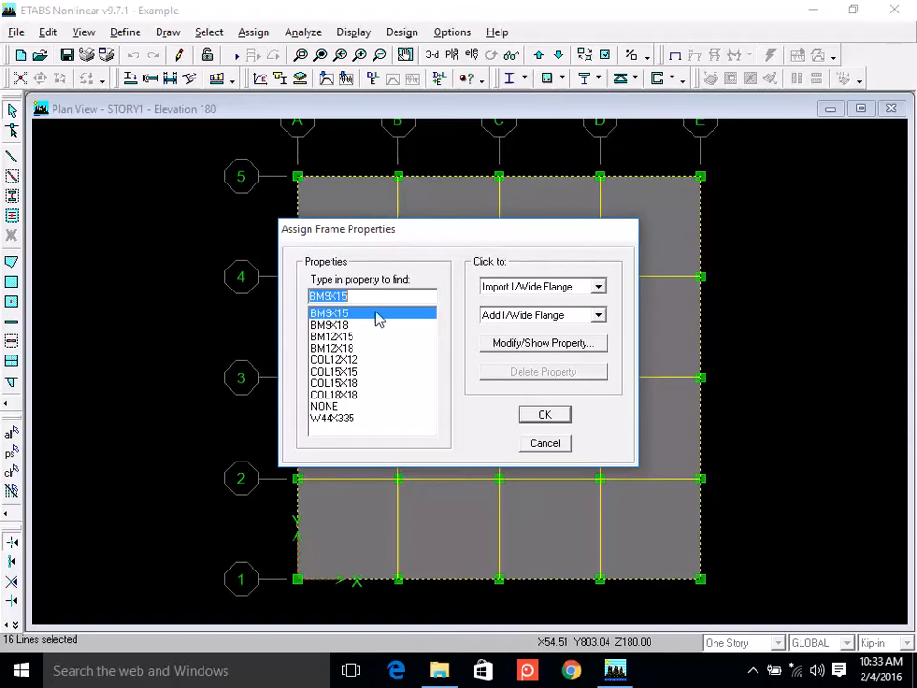
click(352, 349)
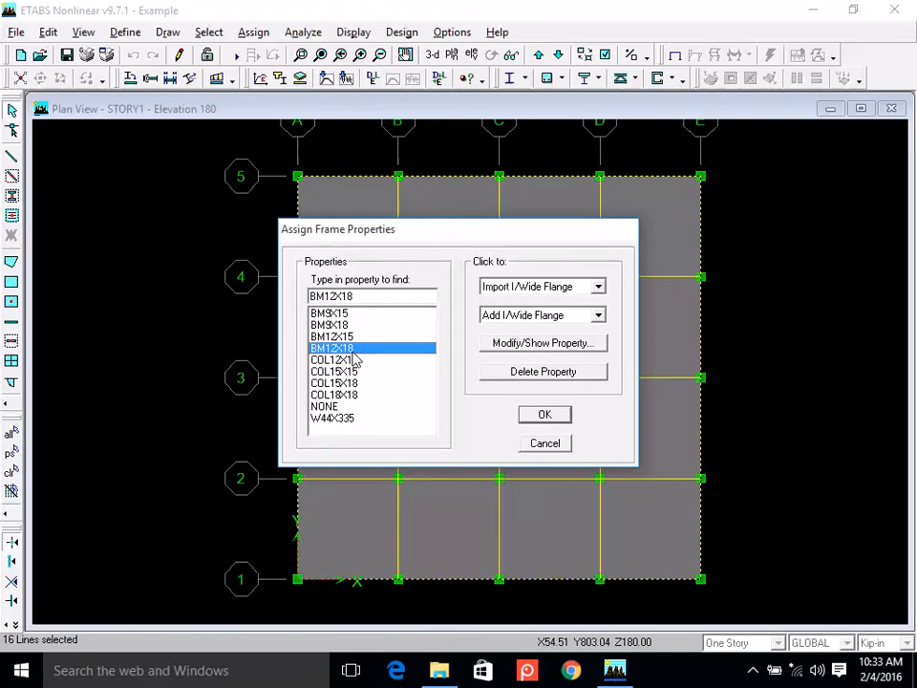
click(552, 416)
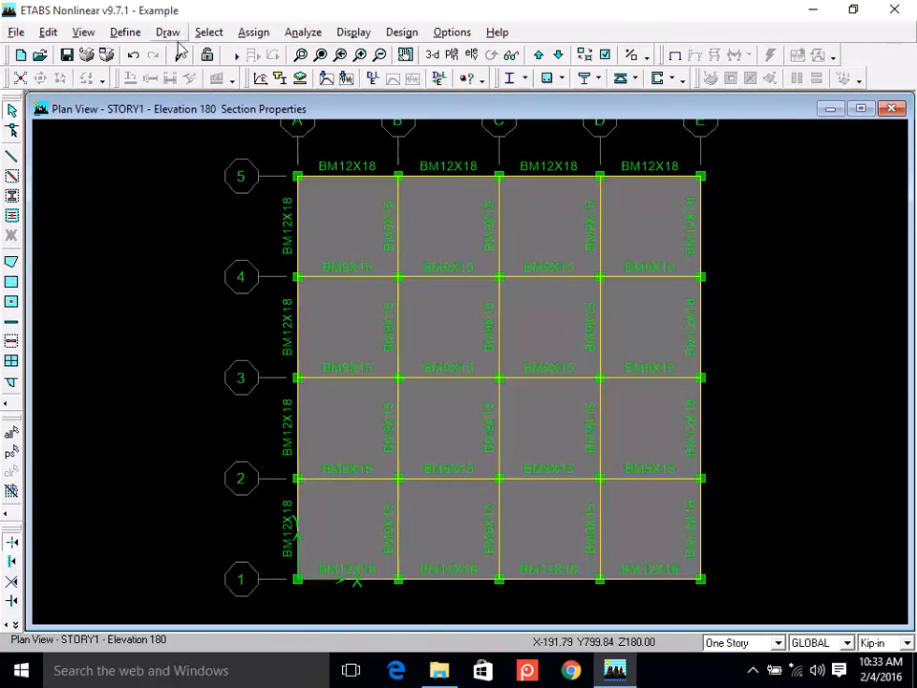
click(178, 56)
click(179, 55)
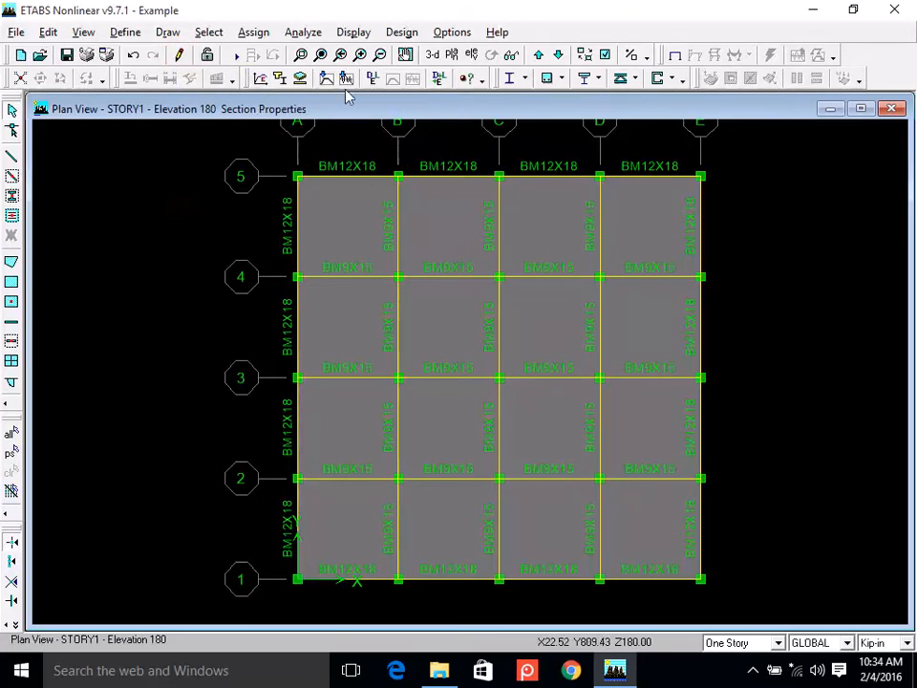
Set the building view options so that the STORY1 plan is coloured by sections instead of objects.
click(605, 56)
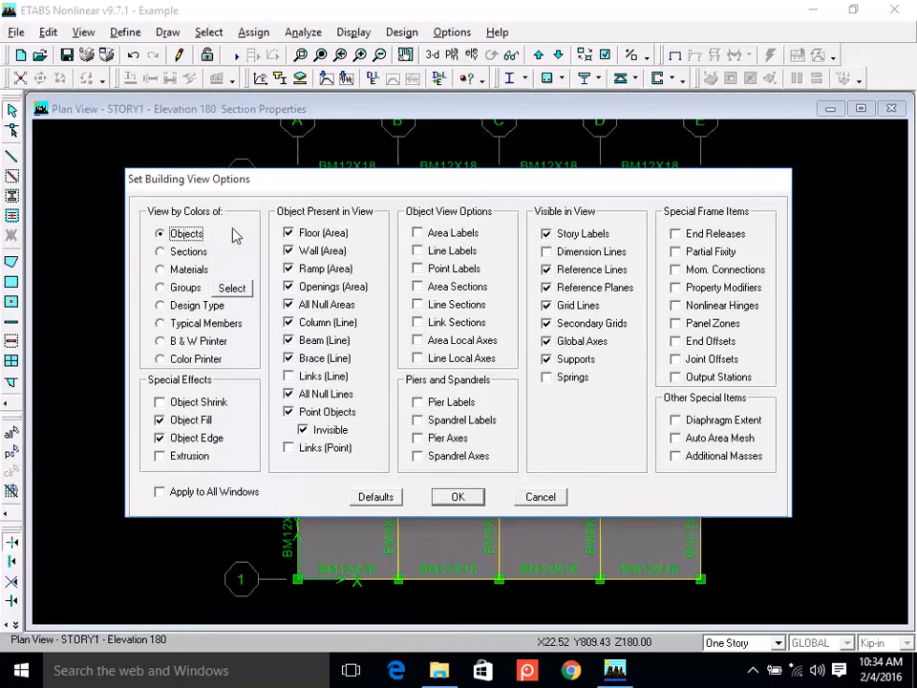
drag(324, 188, 329, 260)
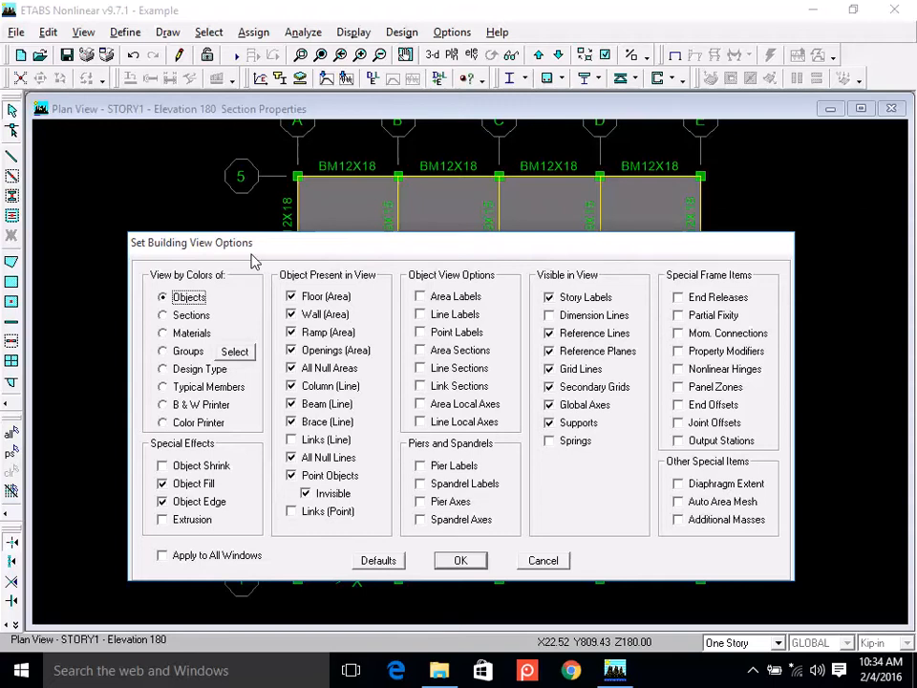
drag(254, 261, 232, 459)
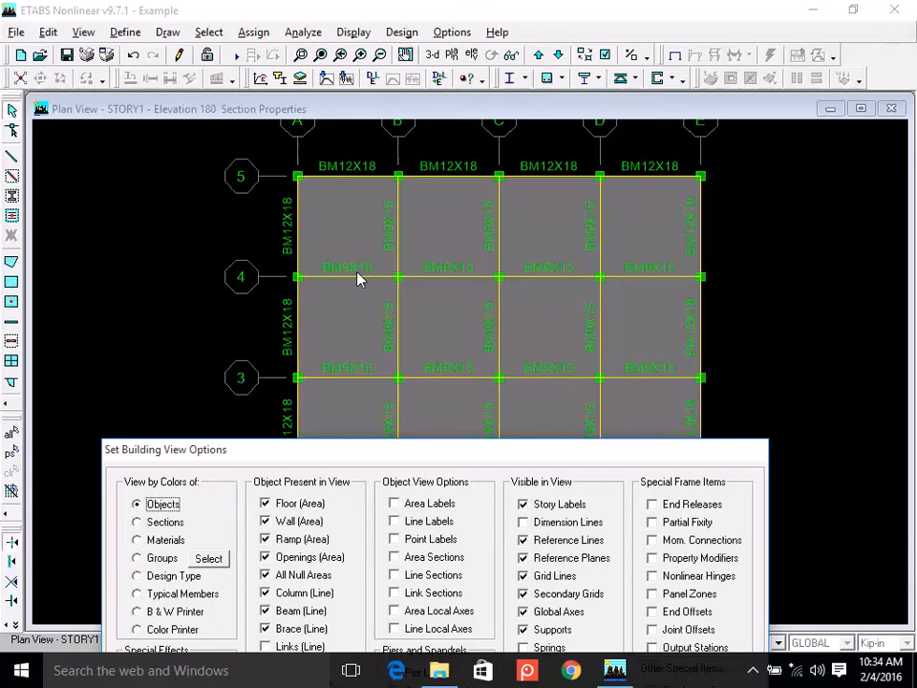
drag(426, 448, 430, 406)
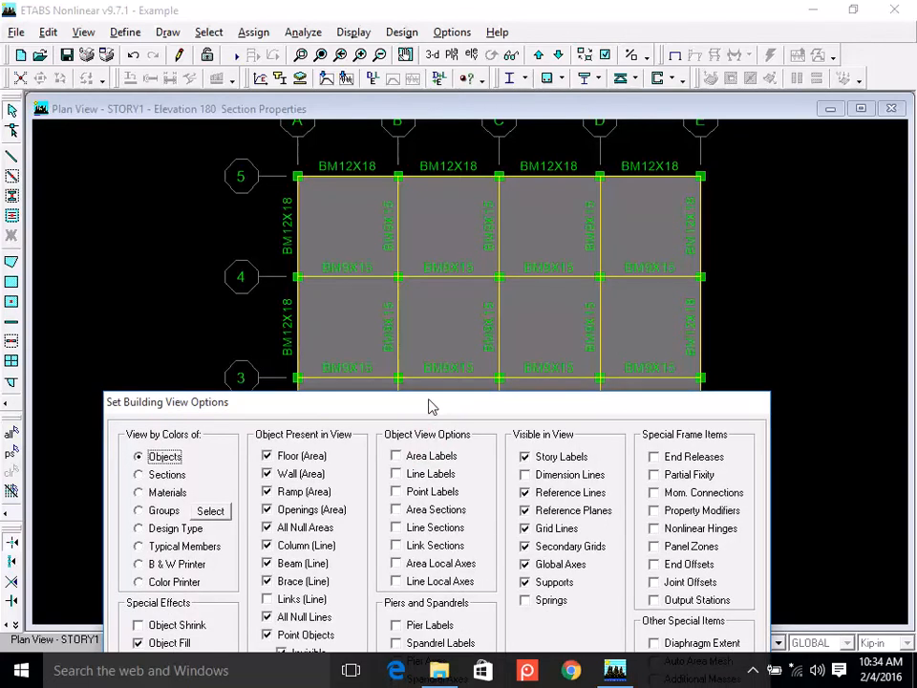
drag(298, 406, 298, 407)
drag(315, 251, 322, 186)
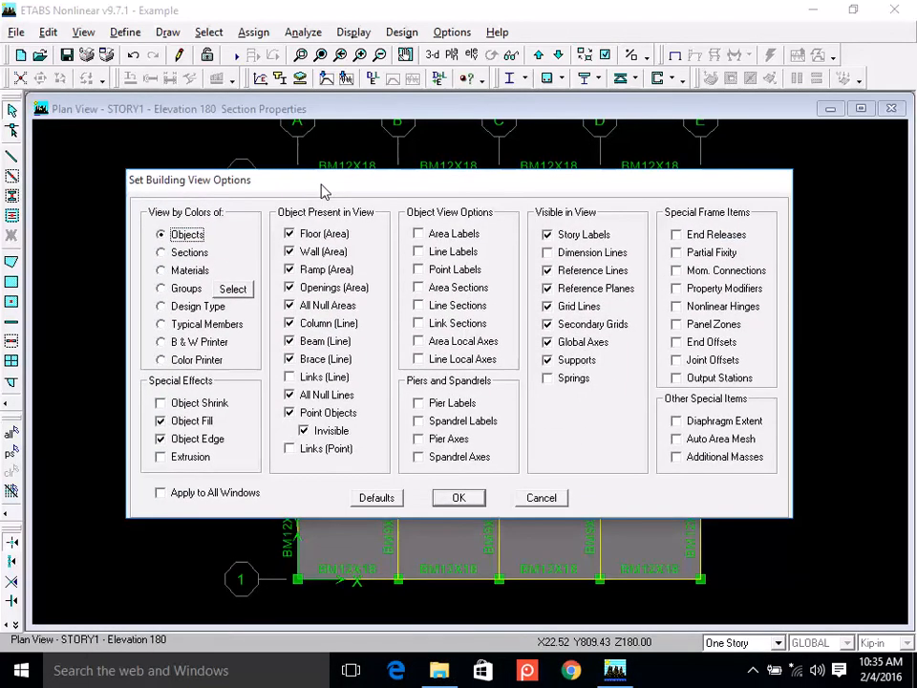
click(162, 252)
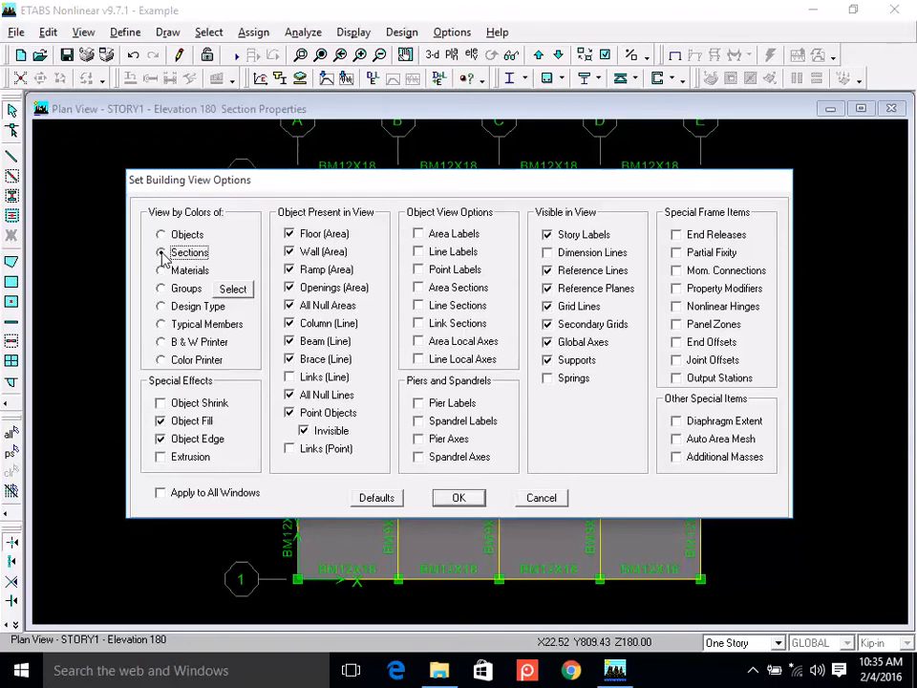
click(459, 499)
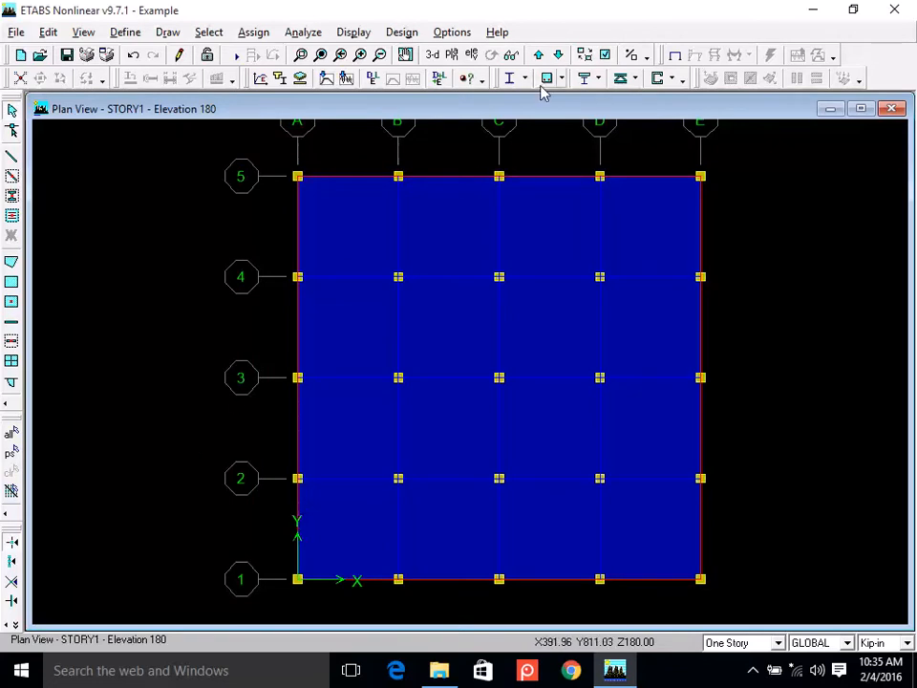
Turn the object fill off in the building view options to expose the beam colours, and turn it back on.
click(606, 56)
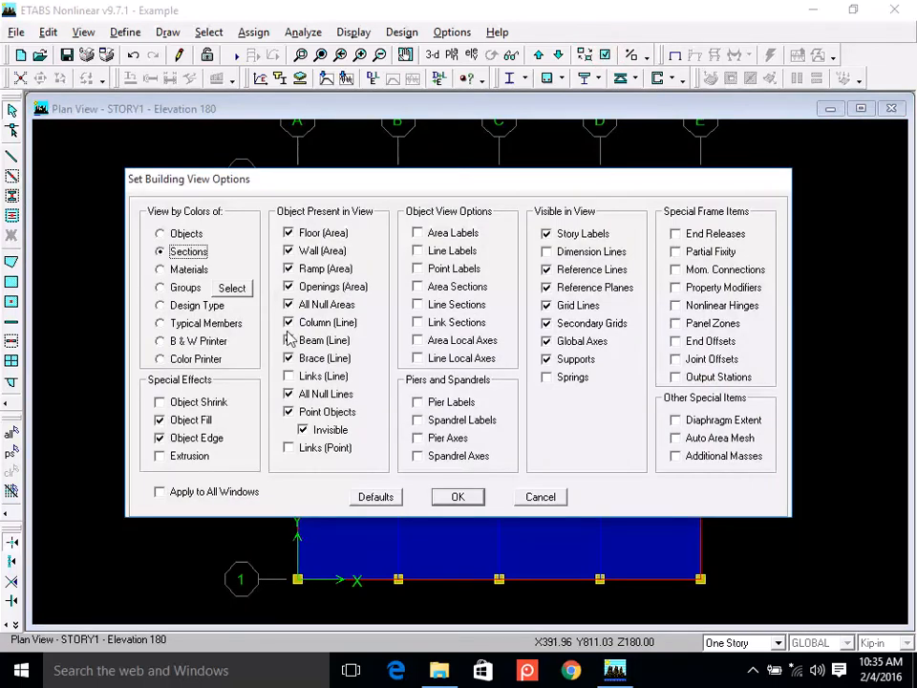
click(196, 419)
click(474, 500)
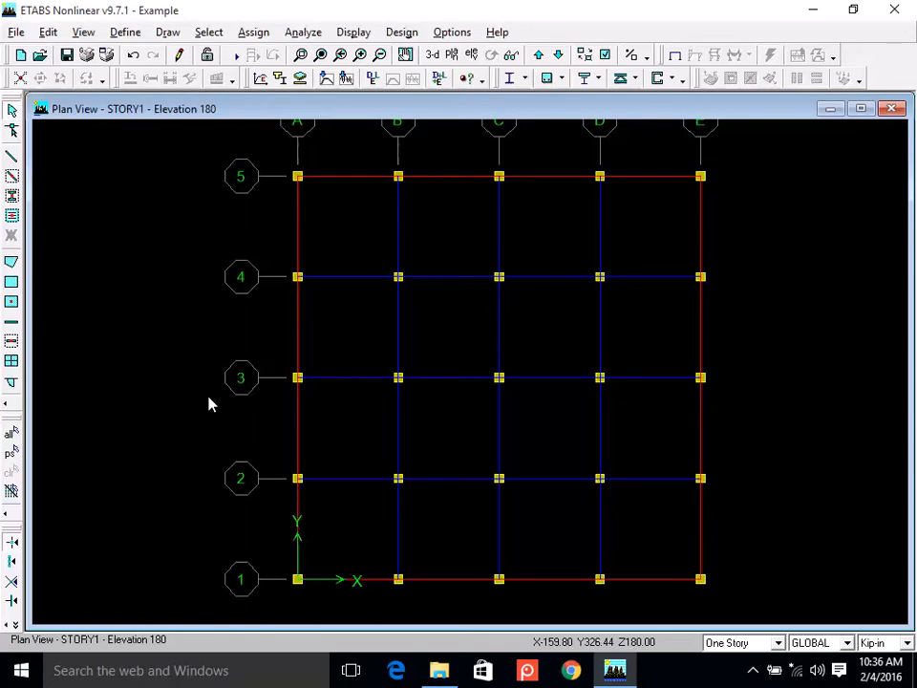
click(606, 55)
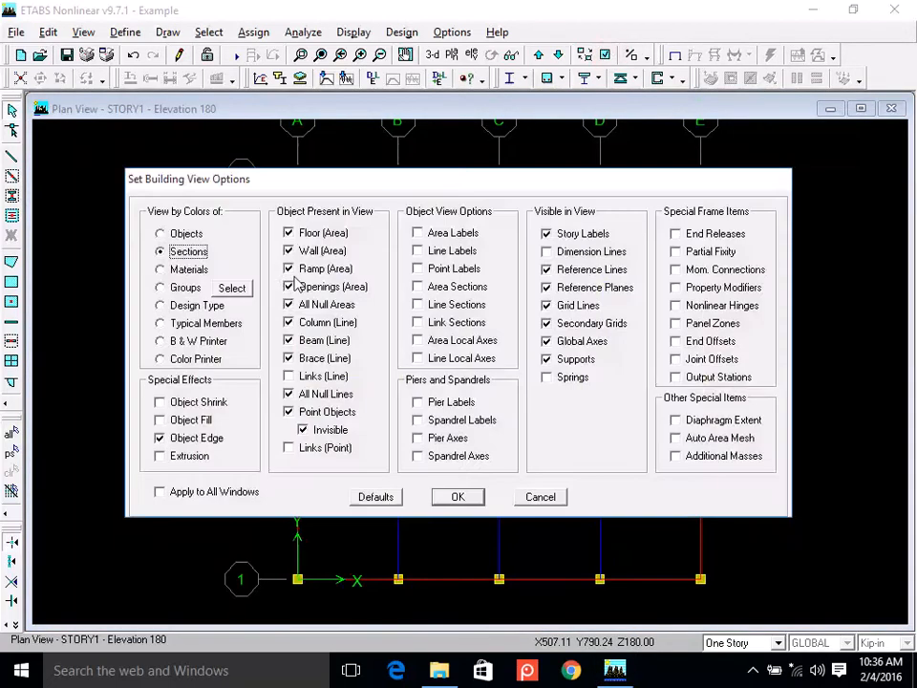
click(160, 419)
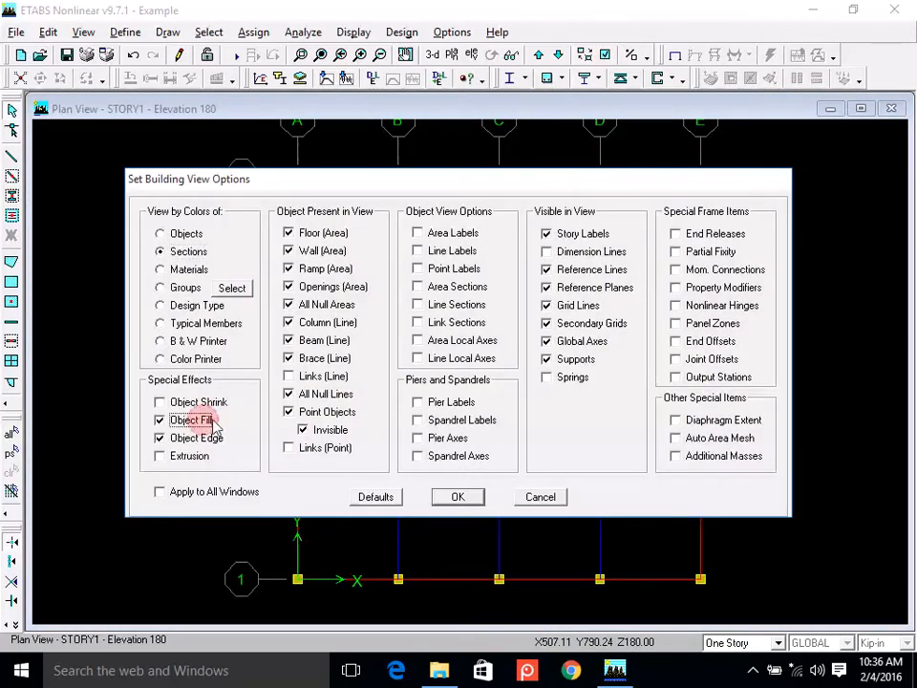
click(465, 499)
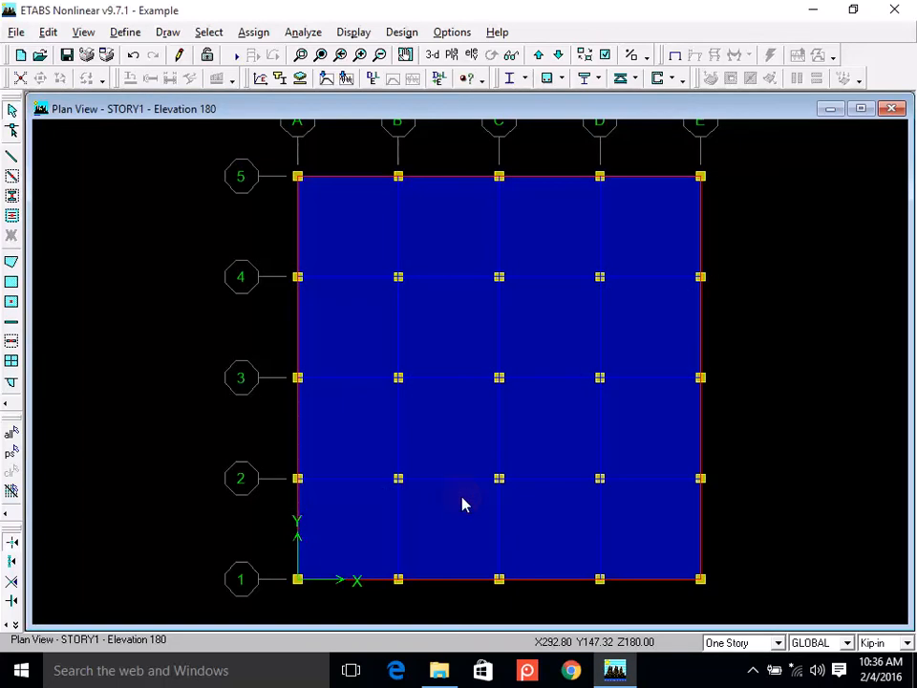
Select the floor panel between grids A-B and 4-5 and check its assigned shell section property.
click(362, 243)
right_click(362, 249)
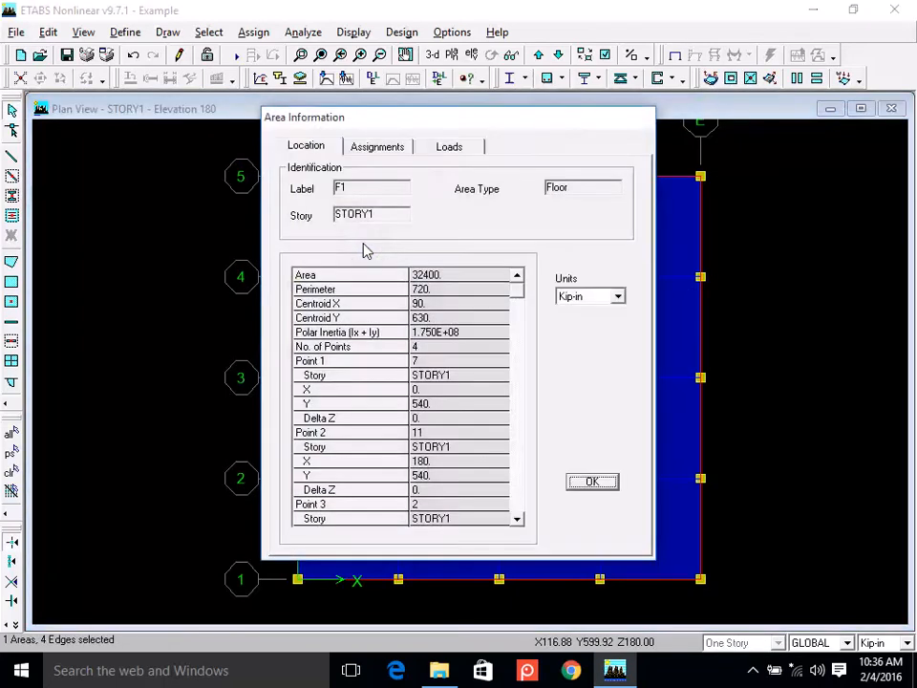
click(377, 147)
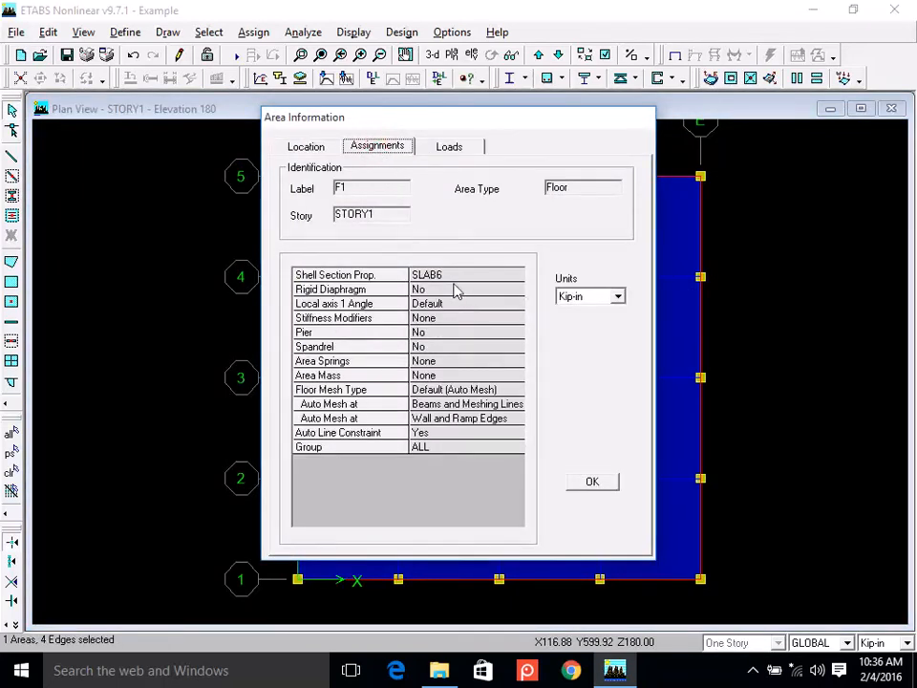
click(455, 275)
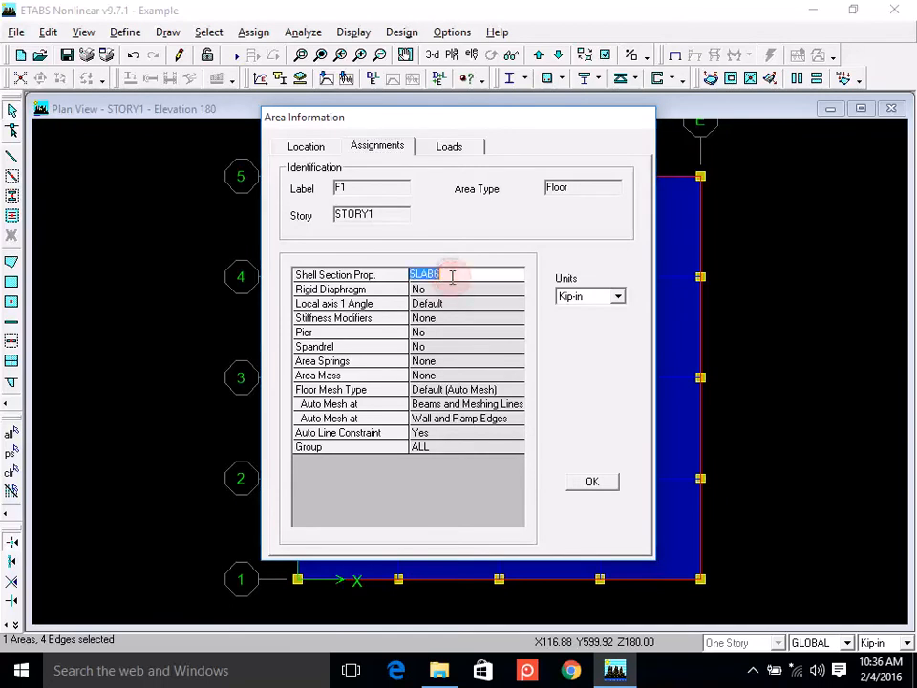
click(593, 480)
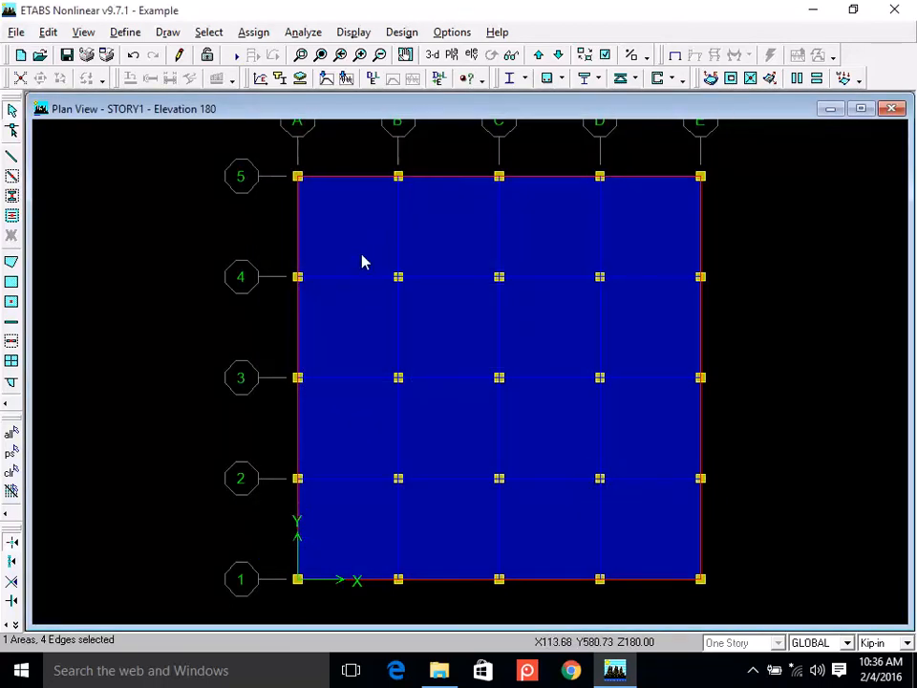
Add the remaining fifteen floor panels of the STORY1 plan to the selection.
click(455, 239)
click(588, 235)
click(655, 235)
click(358, 349)
click(461, 338)
click(565, 337)
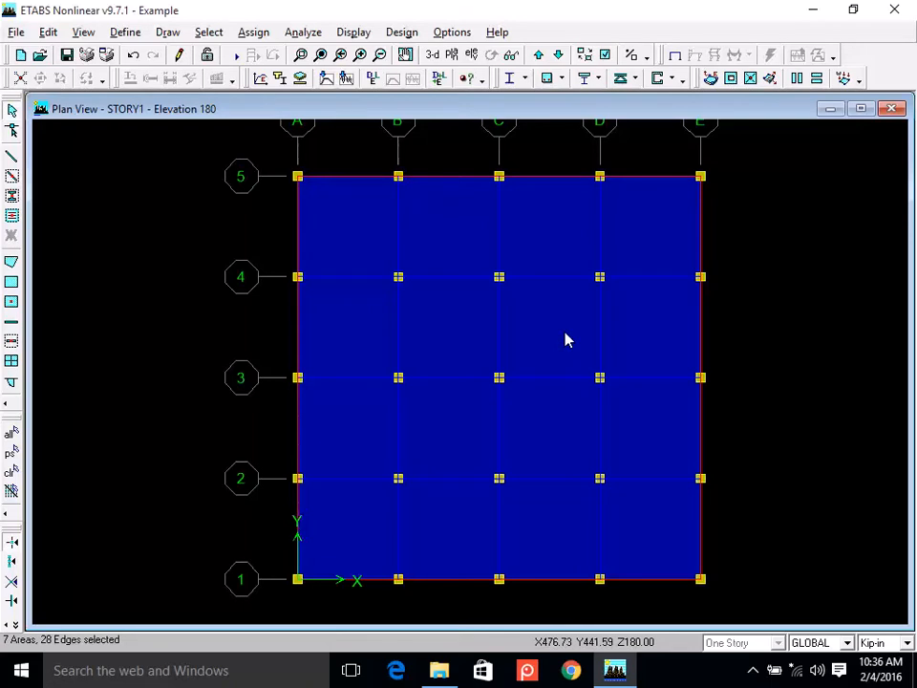
click(631, 345)
click(350, 440)
click(442, 440)
click(557, 425)
click(663, 409)
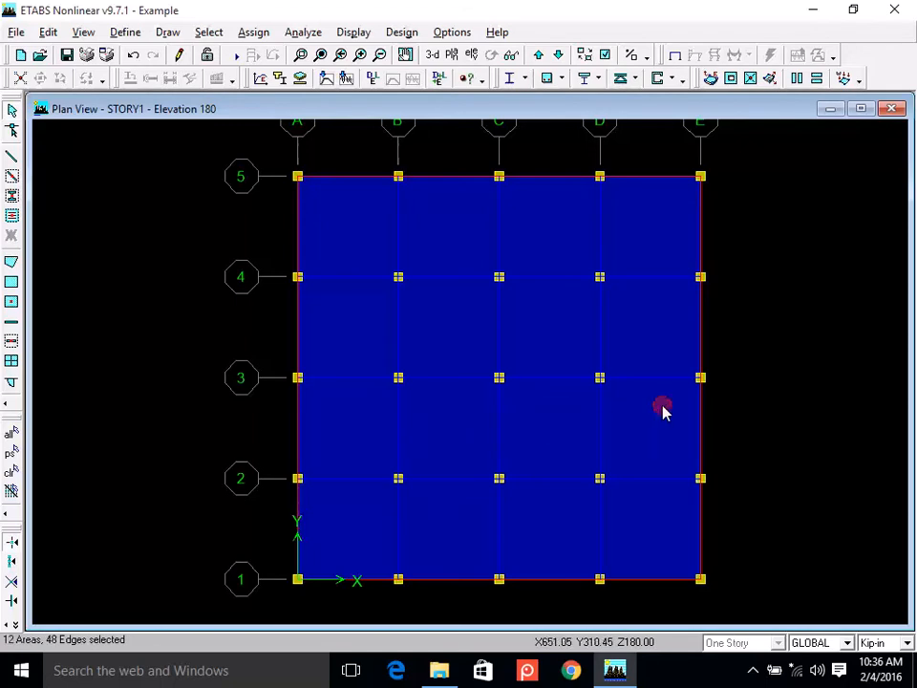
click(656, 501)
click(530, 546)
click(473, 536)
click(329, 536)
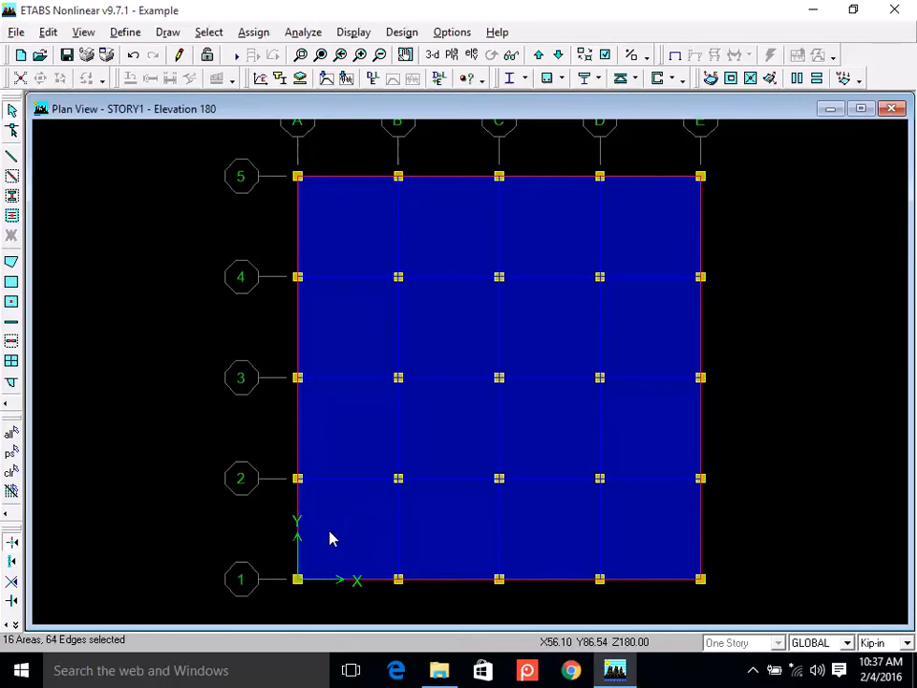
Open the wall/slab/deck section assignment for the selected panels and delete the unused sections DECK1 and PLANK1.
click(253, 34)
mouse_move(331, 95)
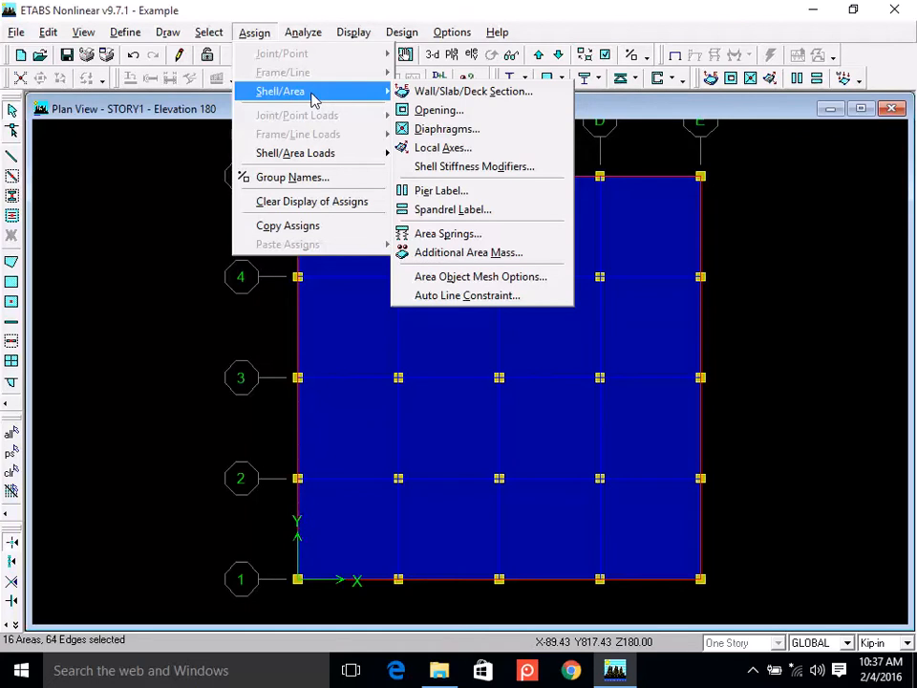
click(532, 99)
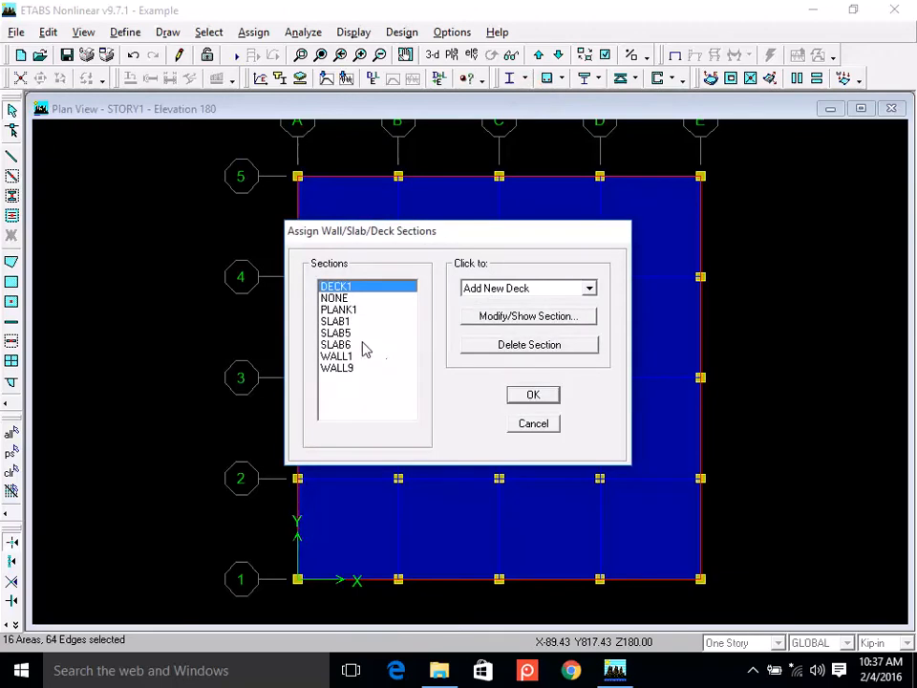
click(358, 333)
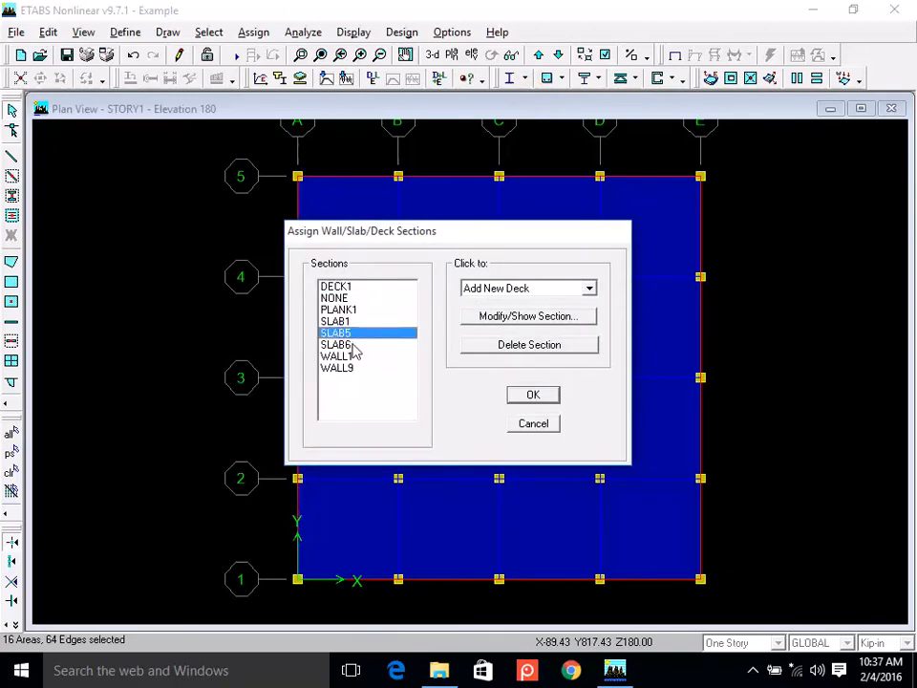
click(371, 288)
click(521, 348)
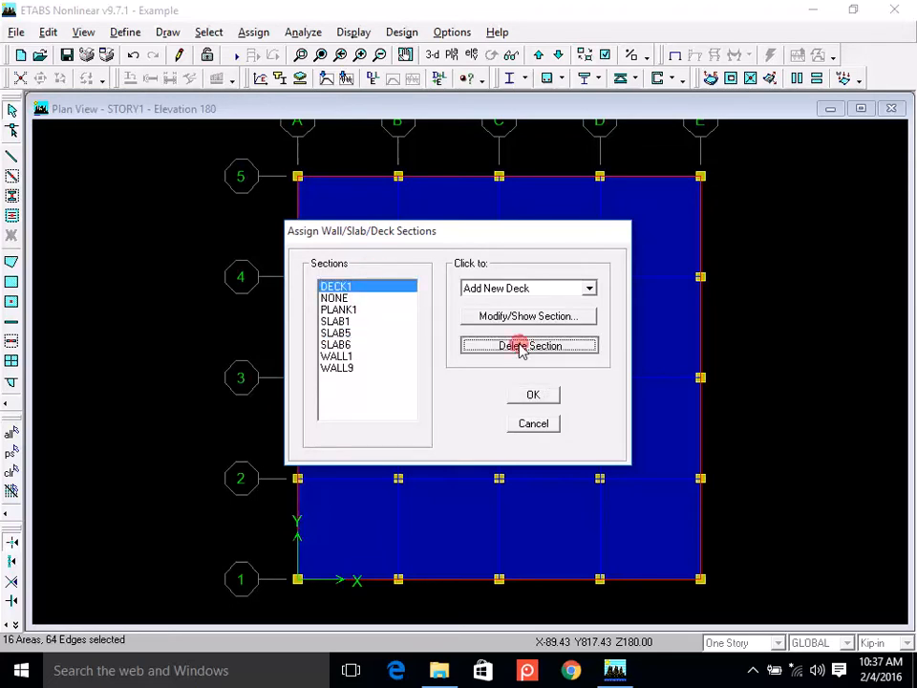
click(521, 347)
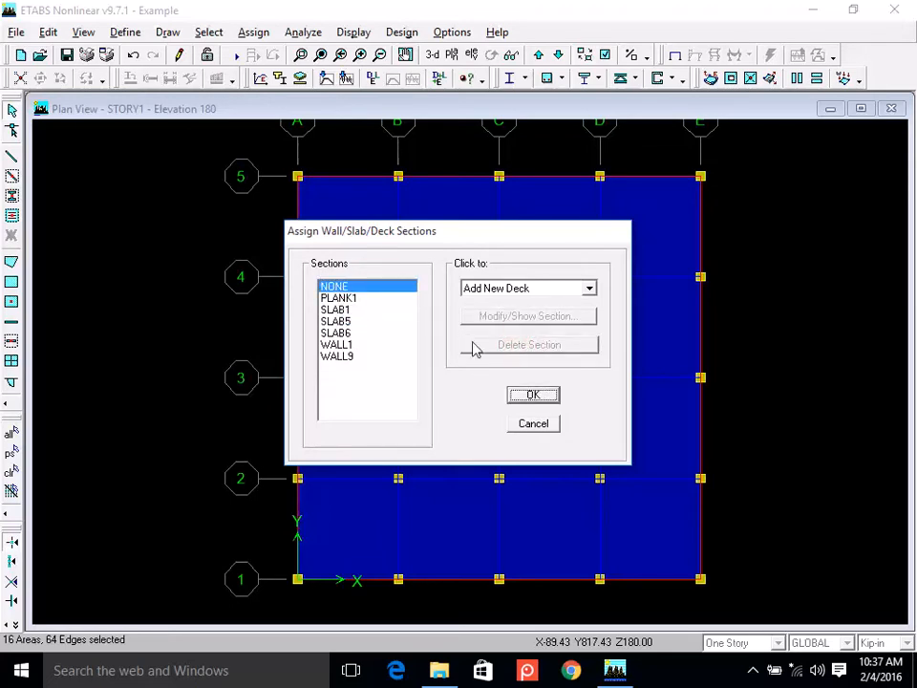
click(330, 298)
click(494, 348)
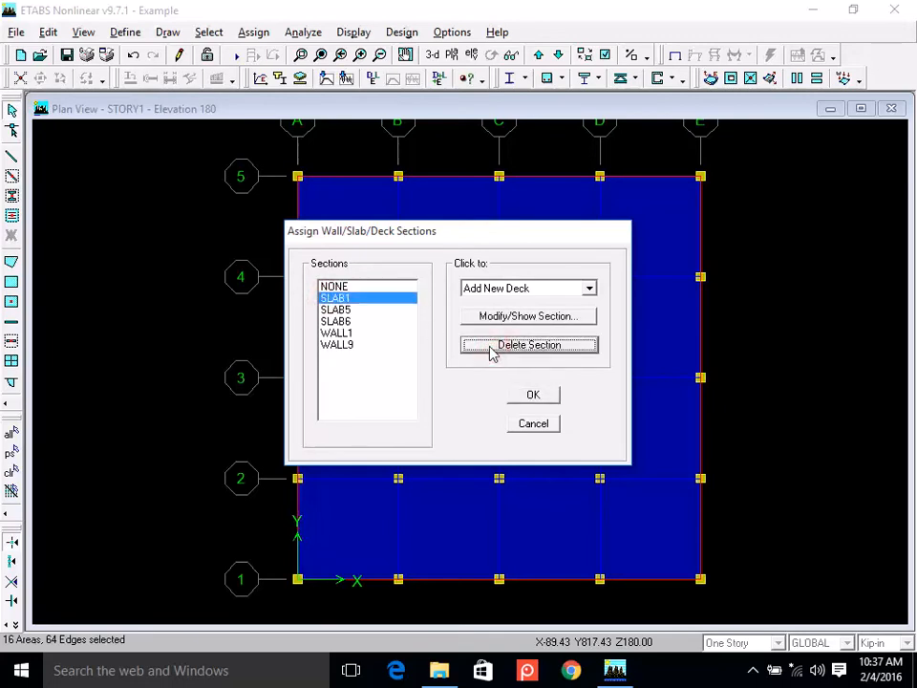
Delete the unused sections WALL1 and SLAB1 from the wall/slab/deck section list.
click(353, 332)
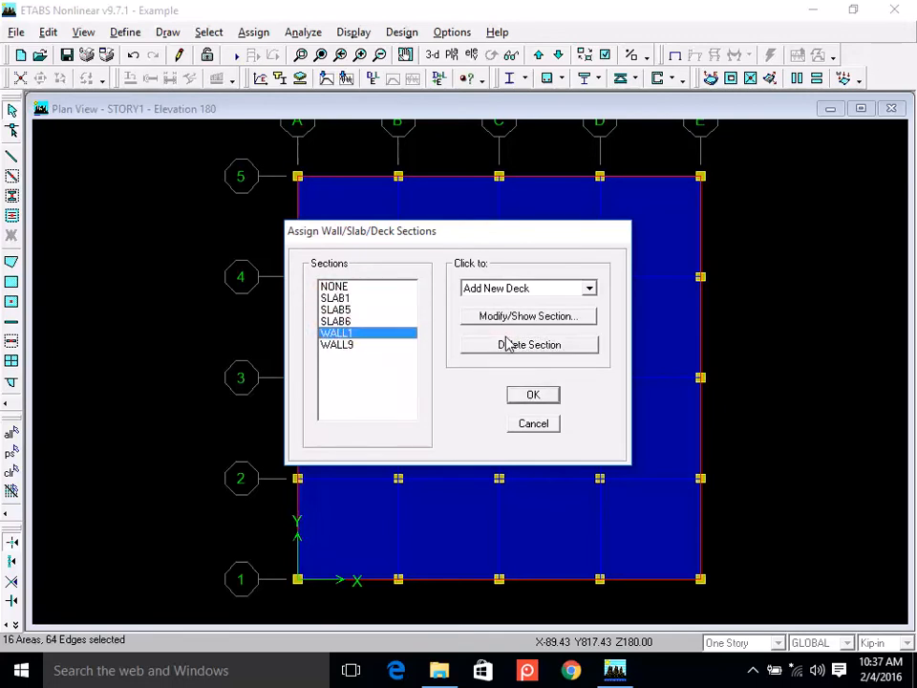
click(506, 344)
click(361, 298)
click(483, 345)
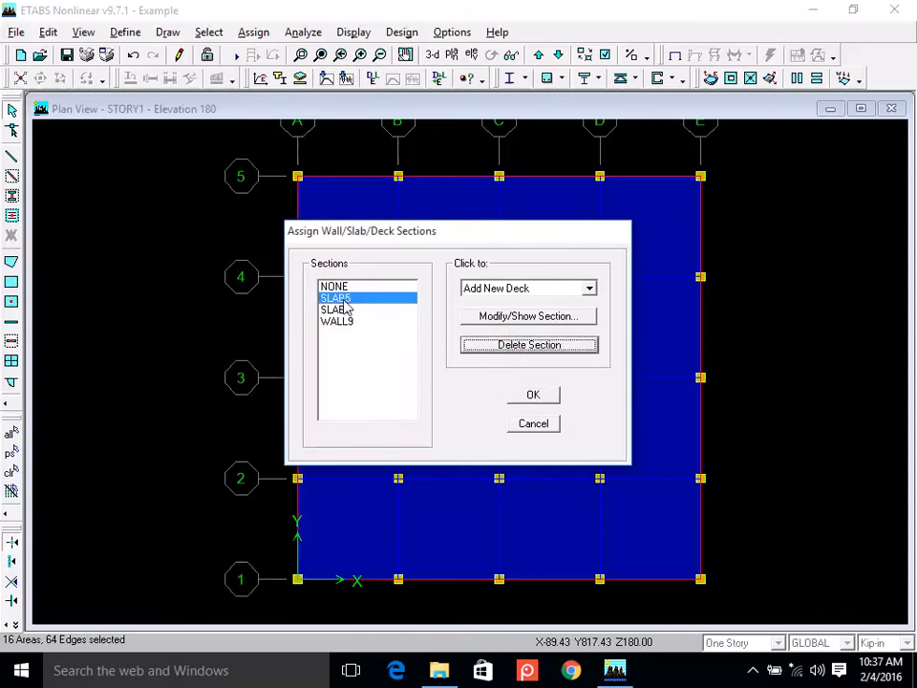
Assign the SLAB5 section to the sixteen selected floor panels and show the model in 3D.
click(518, 398)
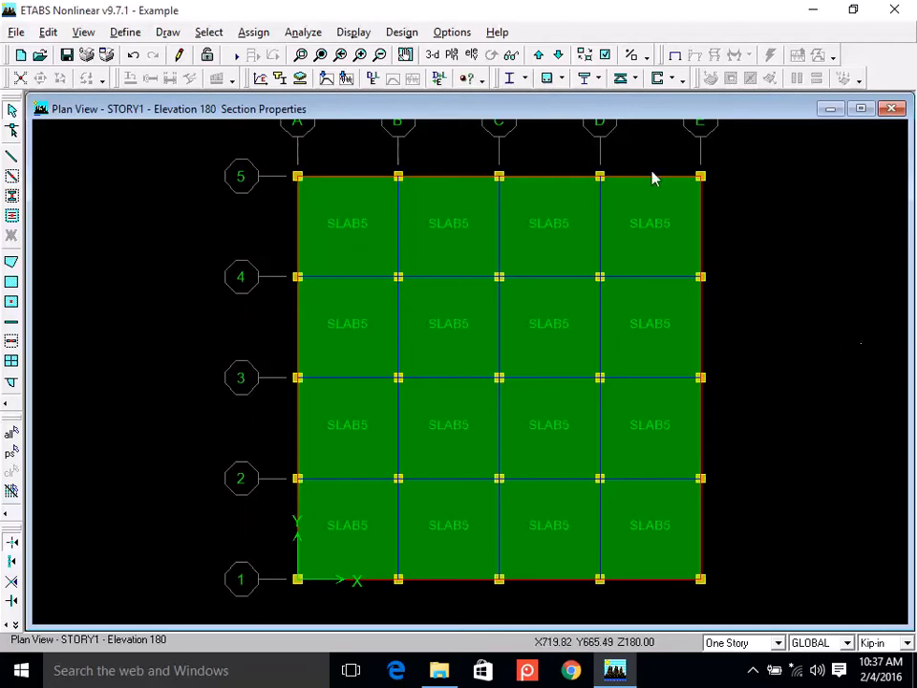
click(434, 57)
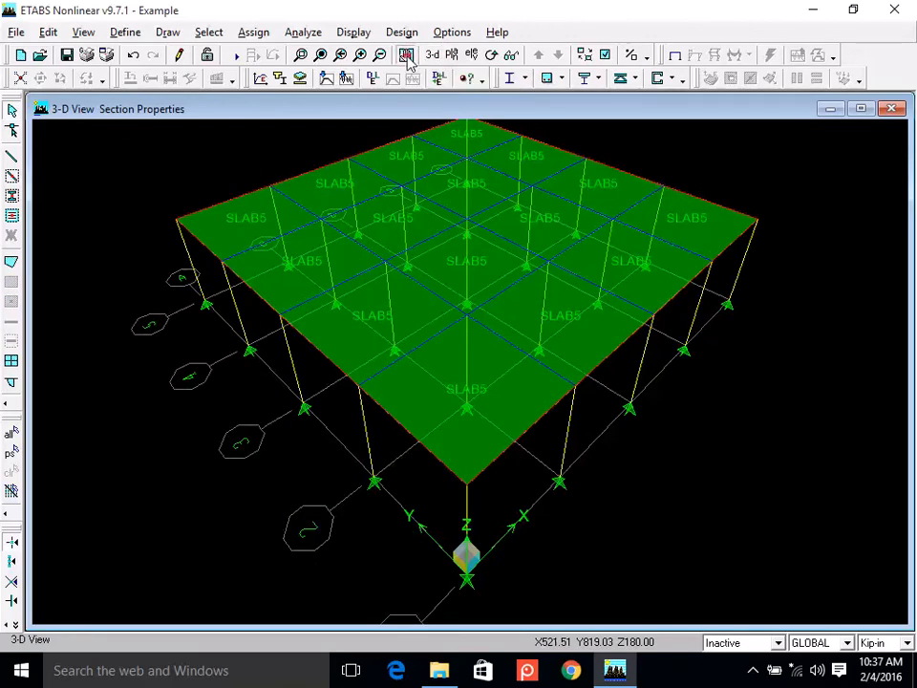
click(405, 54)
drag(756, 360, 754, 402)
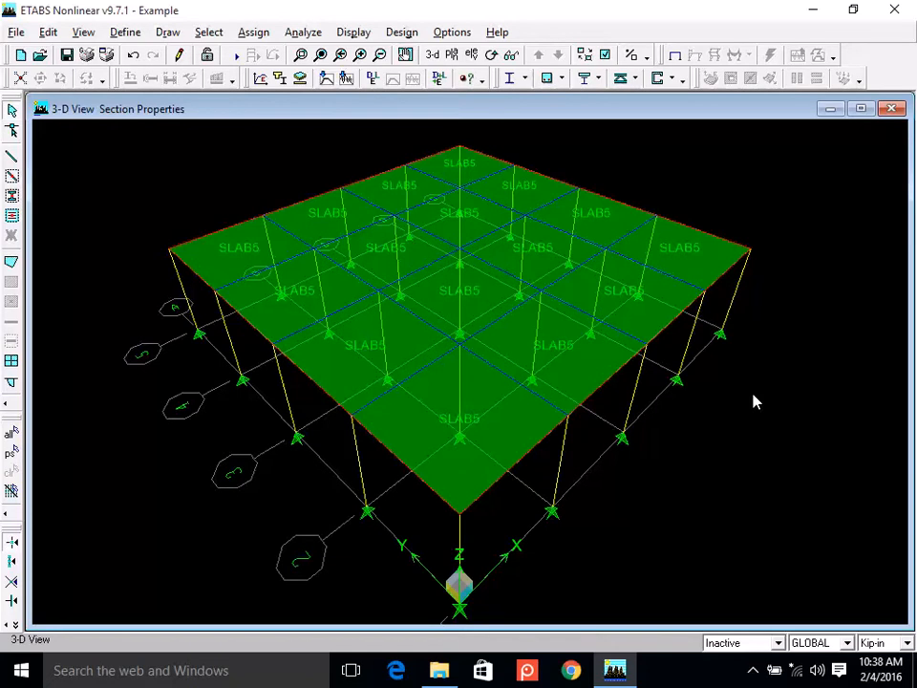
Turn on the Extrusion effect in the 3D view and toggle the perspective to inspect the member sections.
click(605, 55)
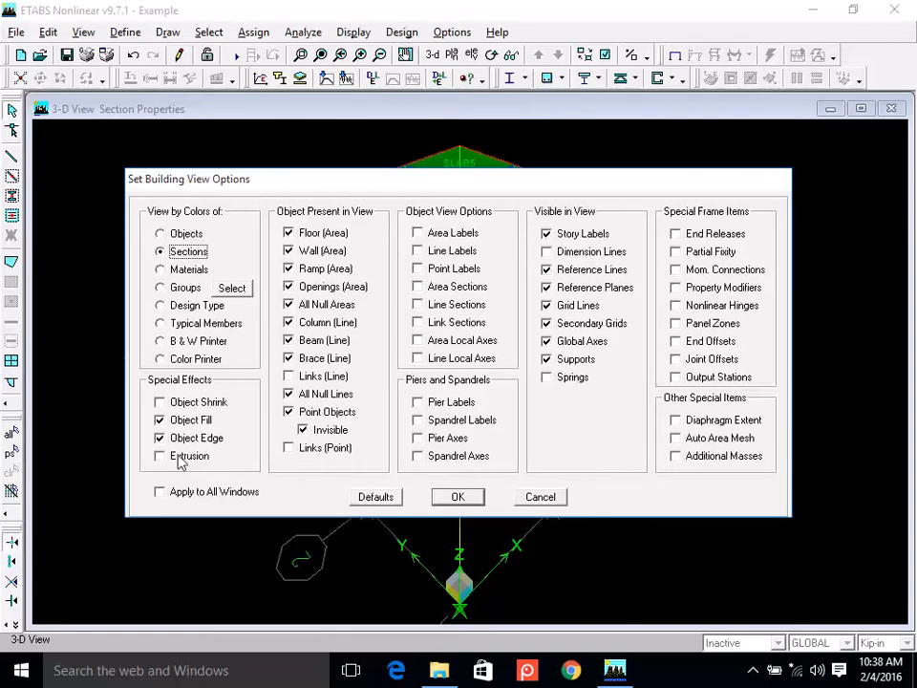
click(187, 466)
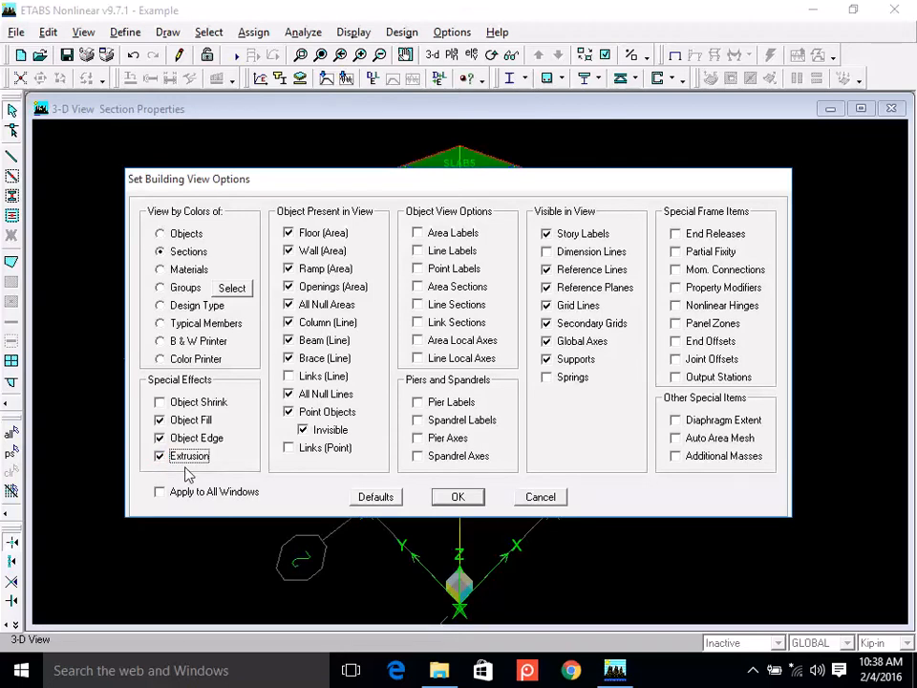
click(459, 503)
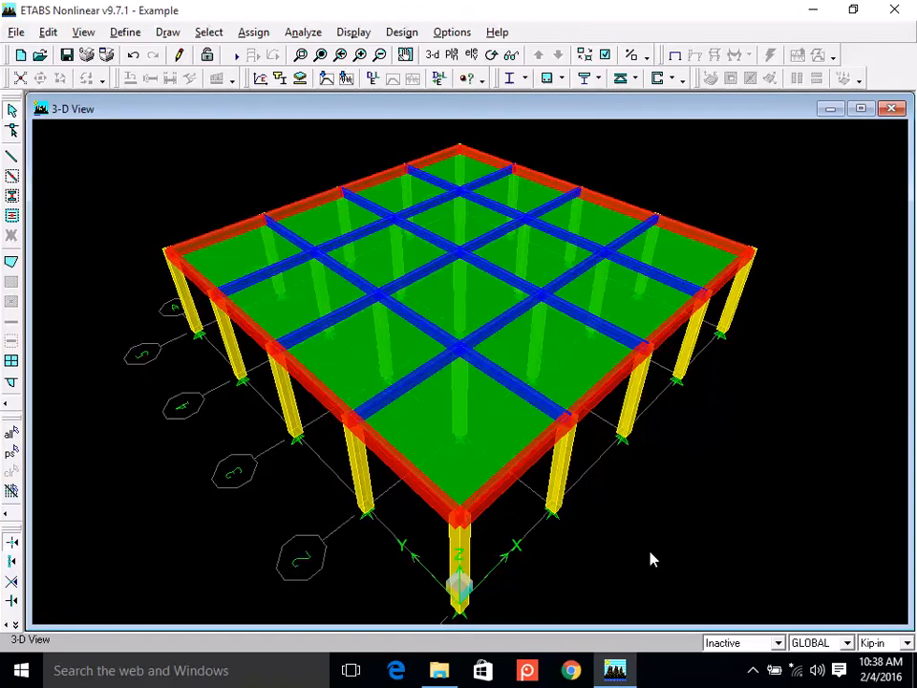
click(511, 58)
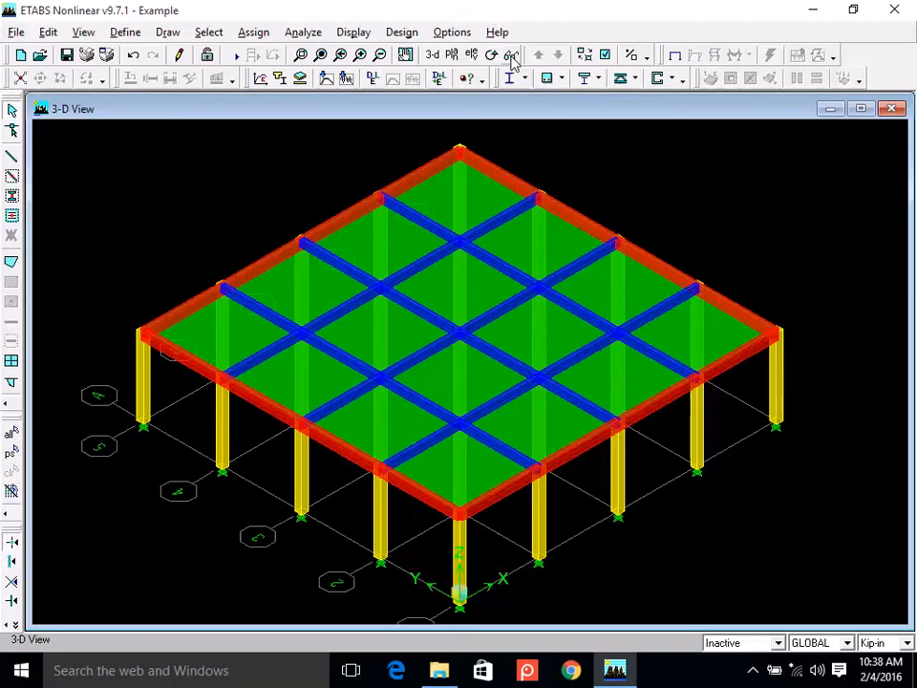
Compare the extruded beams and columns in elevation views 1 and 2.
click(471, 55)
click(476, 422)
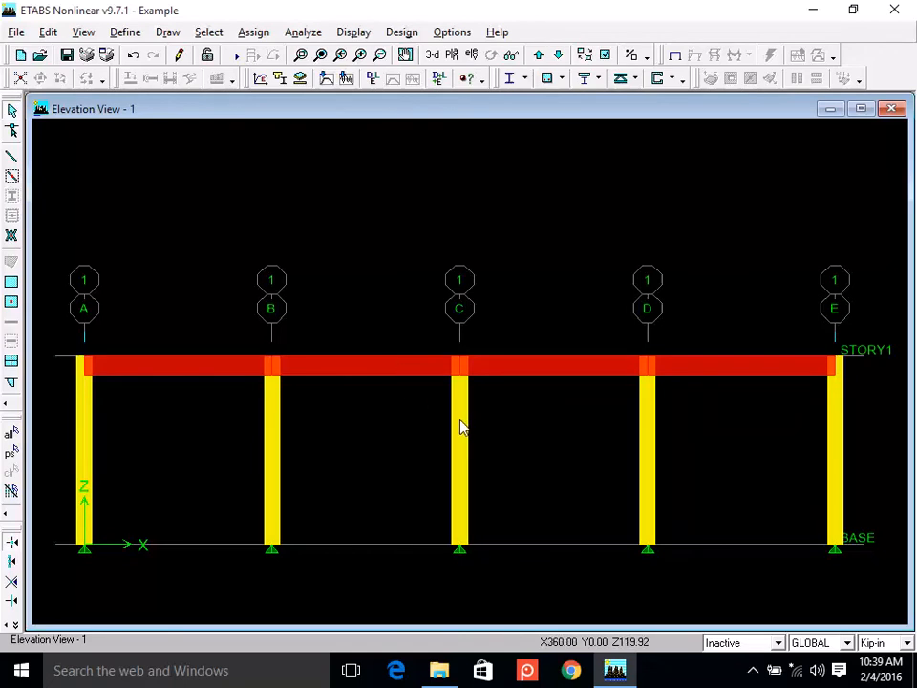
click(539, 54)
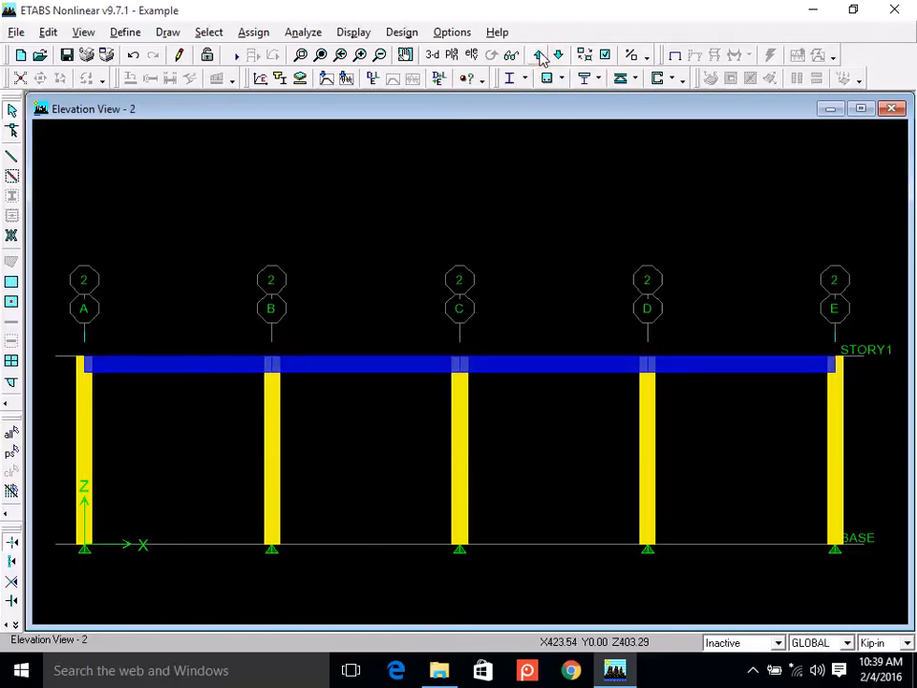
click(559, 56)
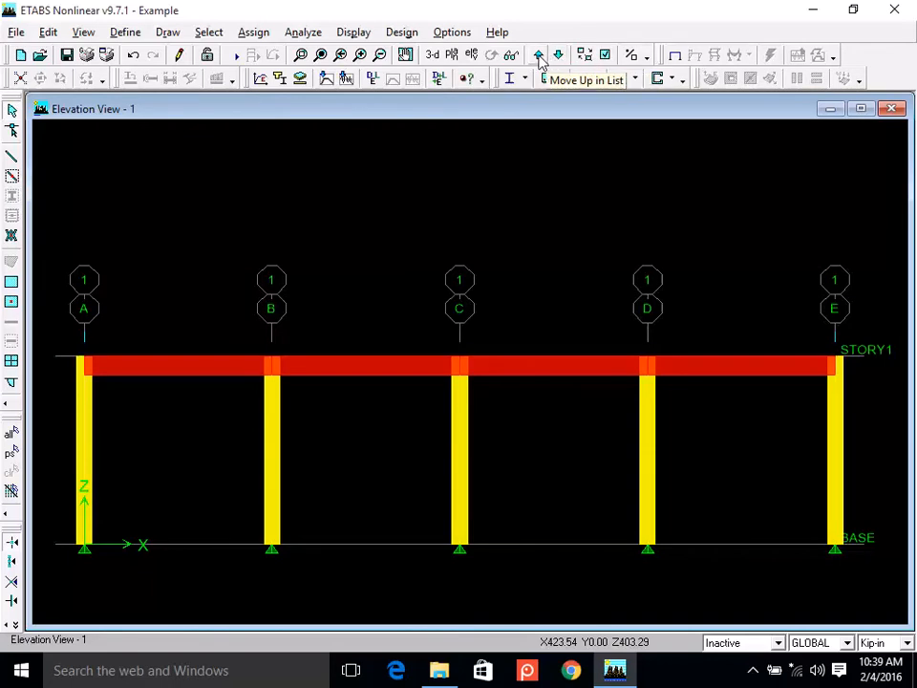
click(538, 55)
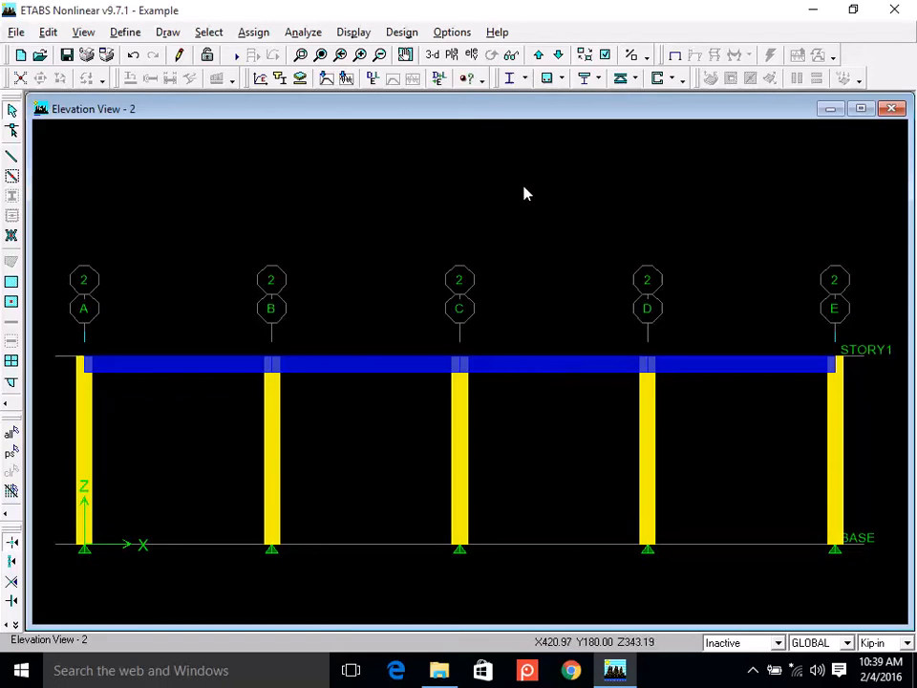
Return to the default 3D view and turn off the Extrusion effect.
click(435, 55)
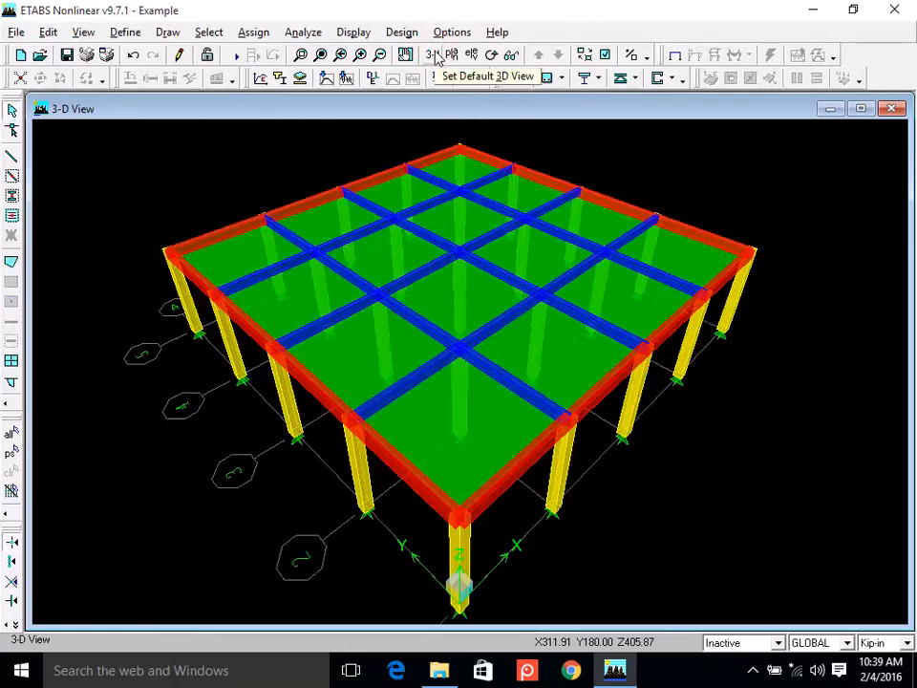
click(605, 55)
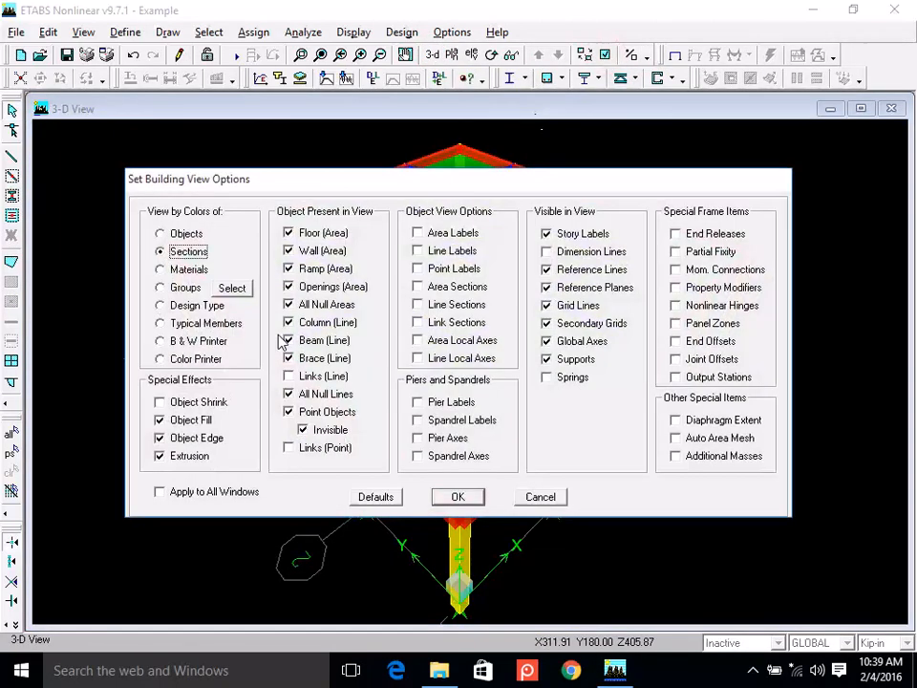
click(160, 456)
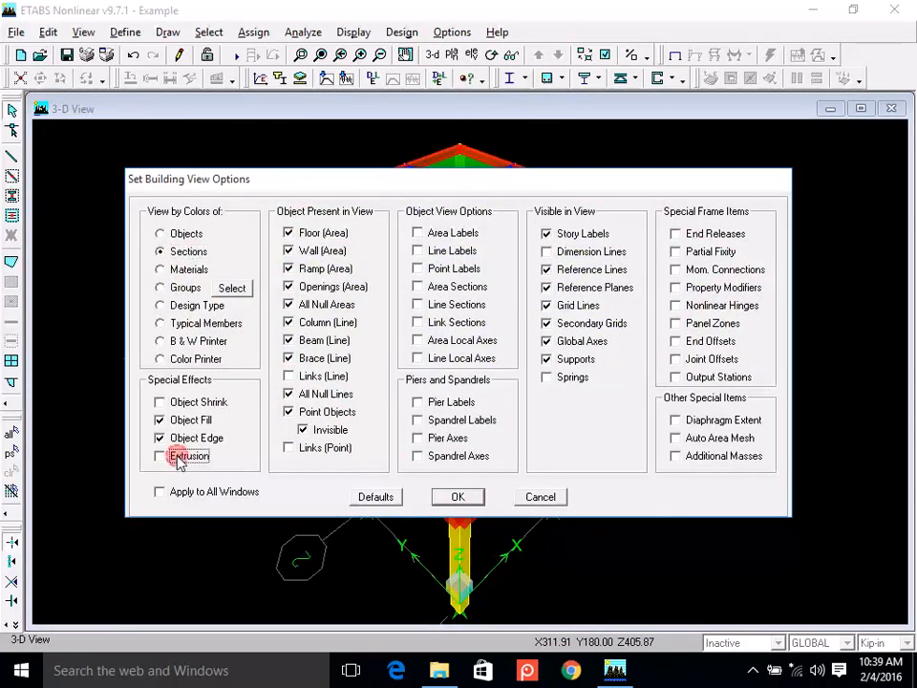
click(458, 497)
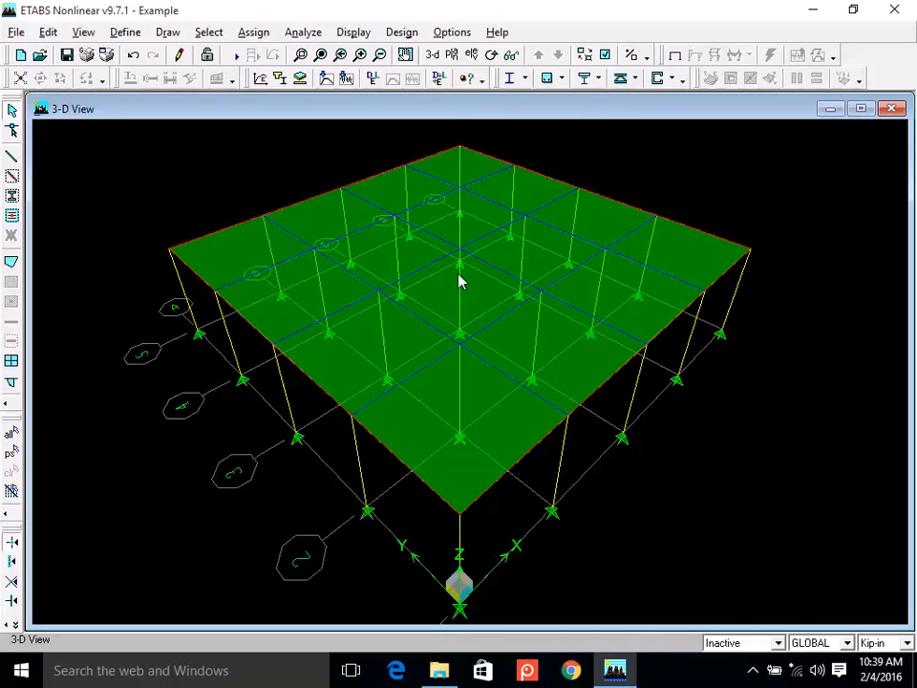
Select all base support points along gridlines 1 and 2 in their elevation views.
click(471, 56)
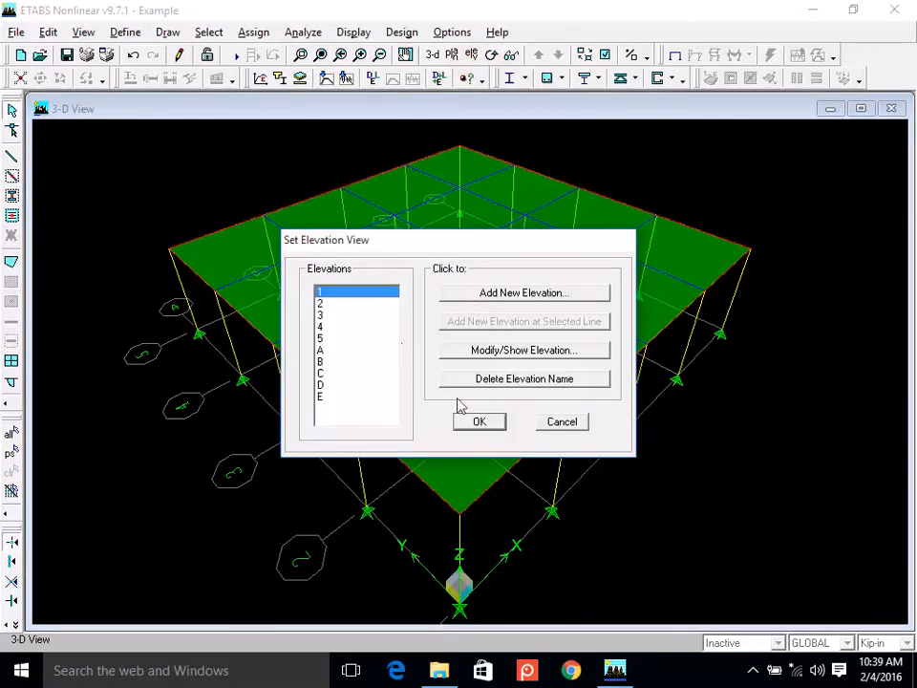
click(476, 426)
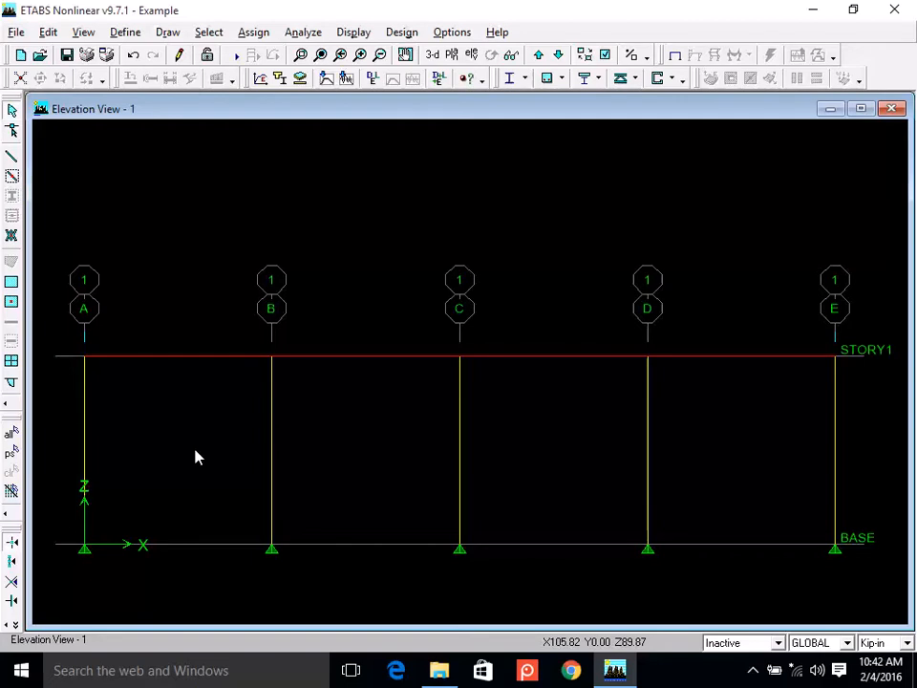
drag(61, 528, 895, 598)
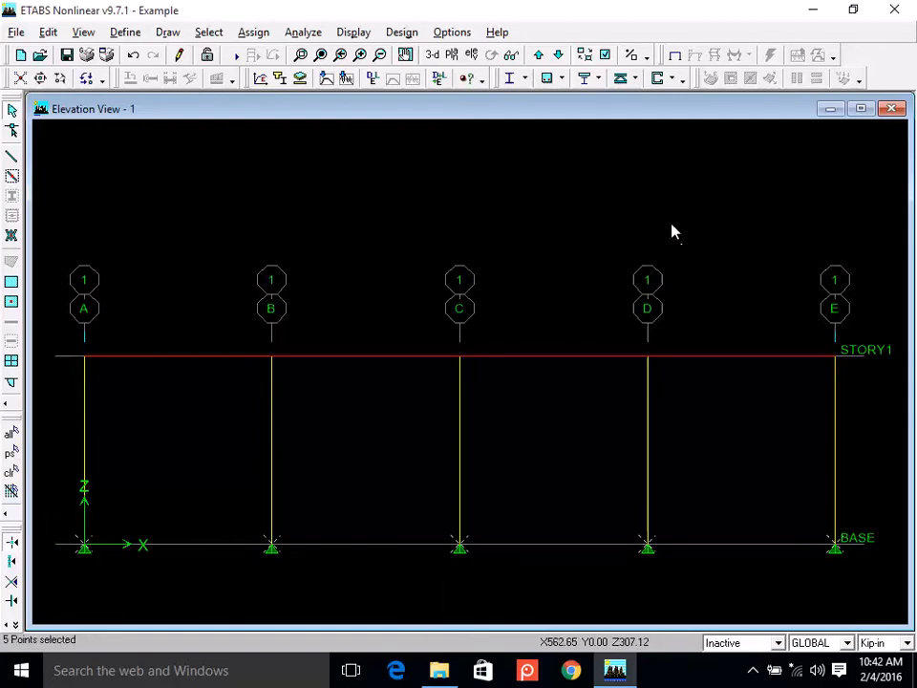
click(538, 55)
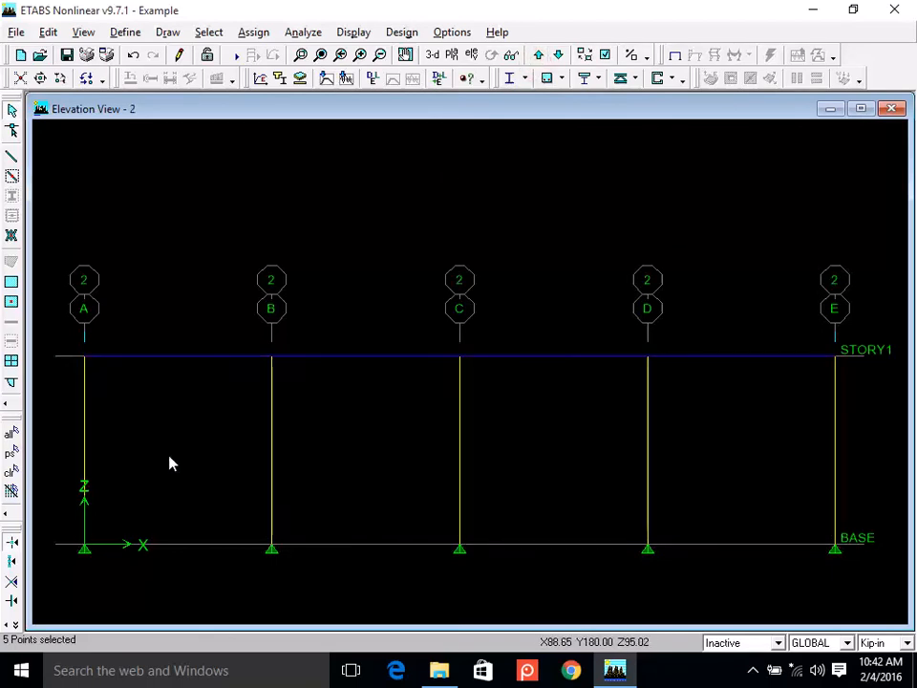
drag(61, 516, 906, 585)
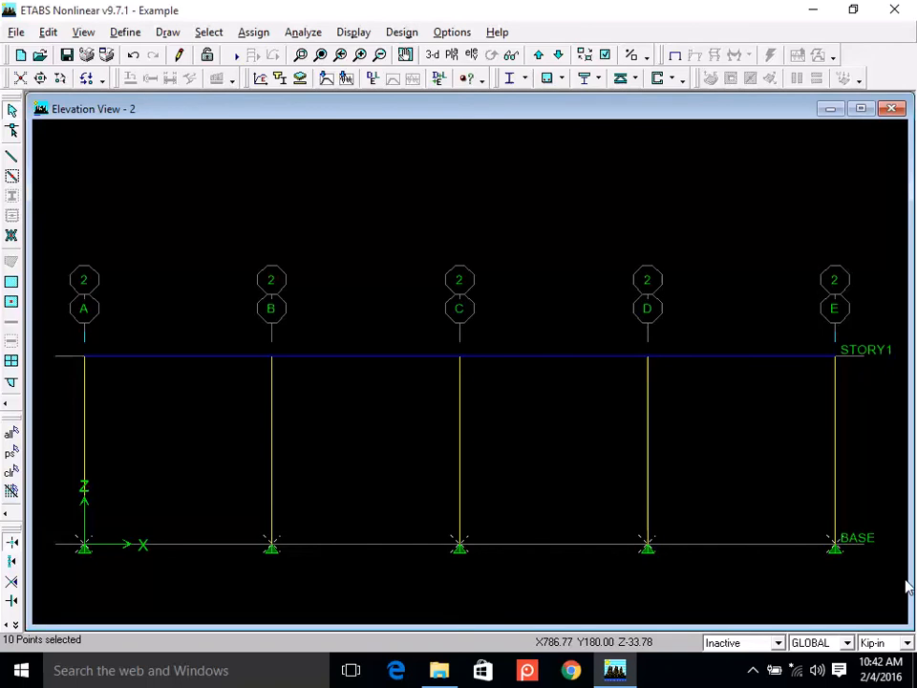
Add the base points on gridlines 3, 4 and 5 to the selection in the BASE plan.
click(453, 55)
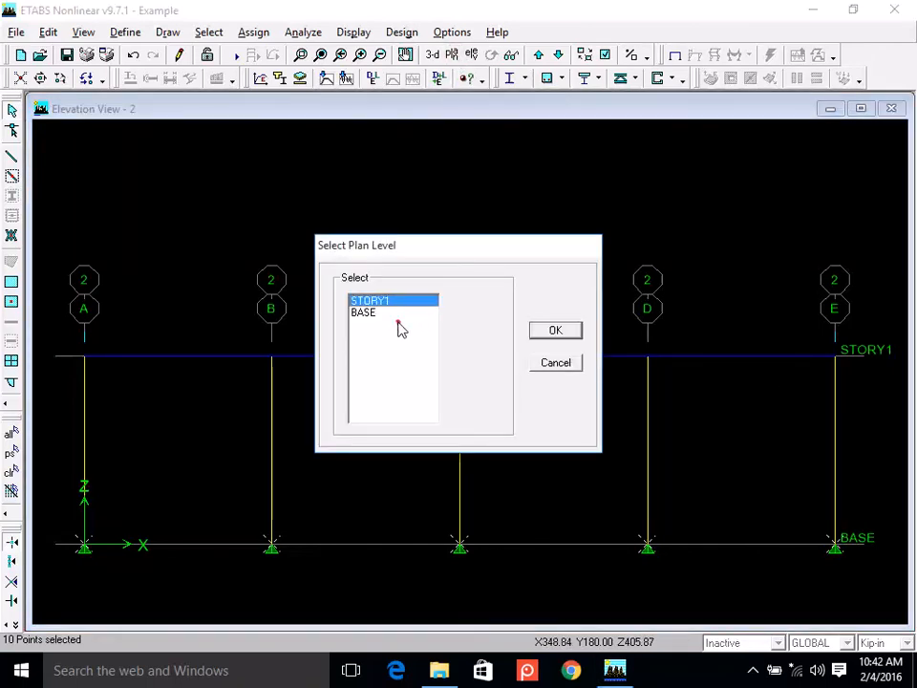
click(378, 313)
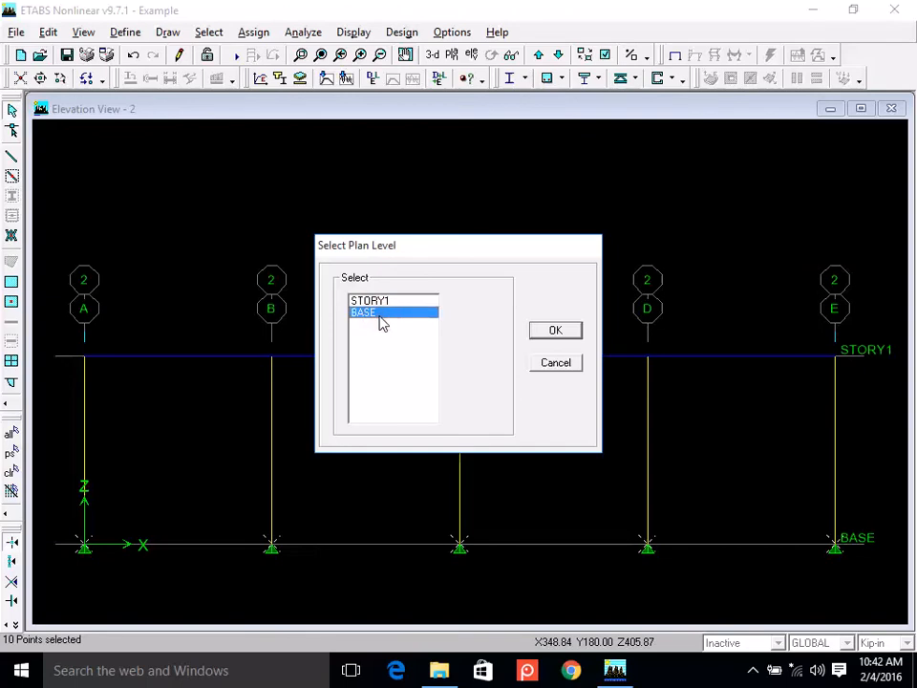
click(555, 333)
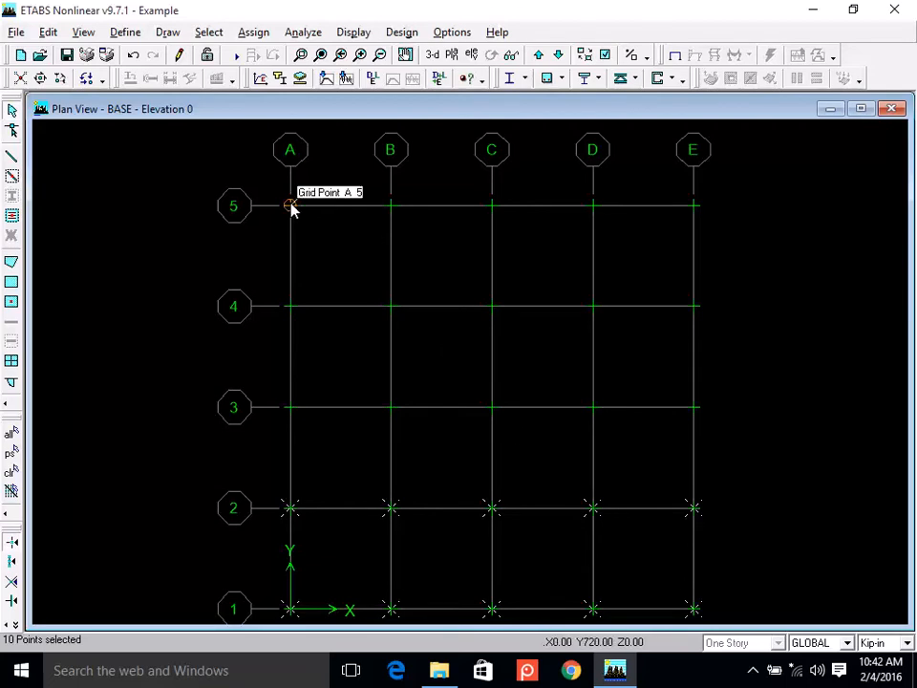
drag(272, 191, 719, 492)
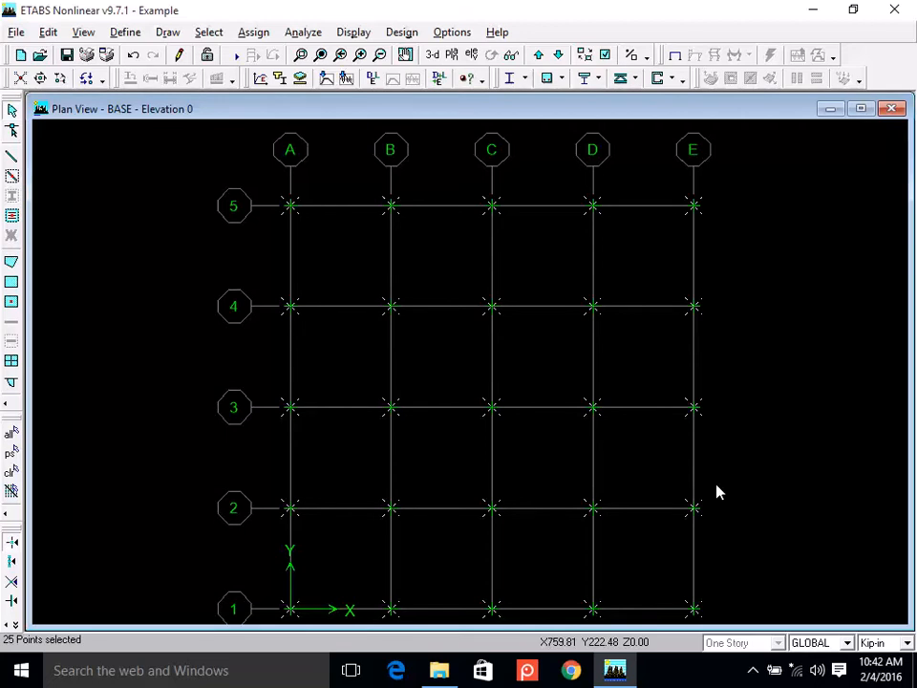
Check the selected base points in 3D and elevation 1, and open the restraint assignment for them.
click(431, 57)
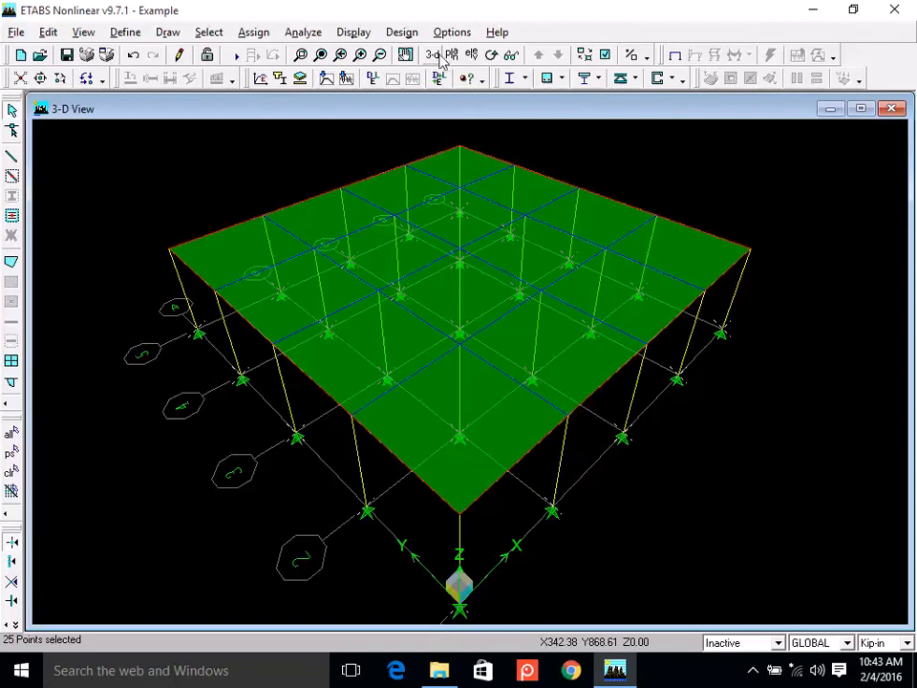
click(470, 55)
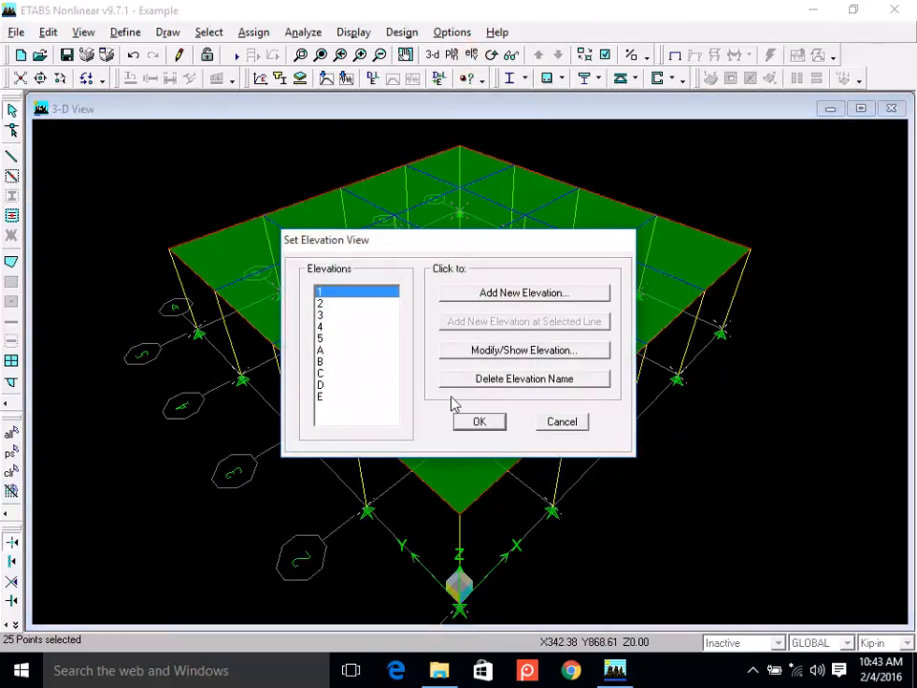
click(477, 423)
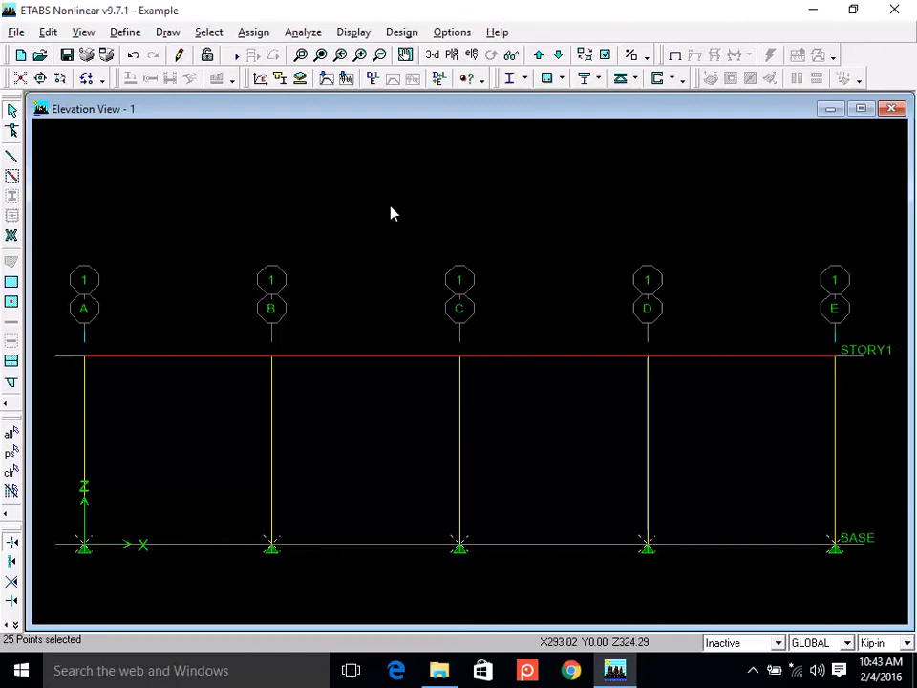
click(265, 39)
mouse_move(285, 59)
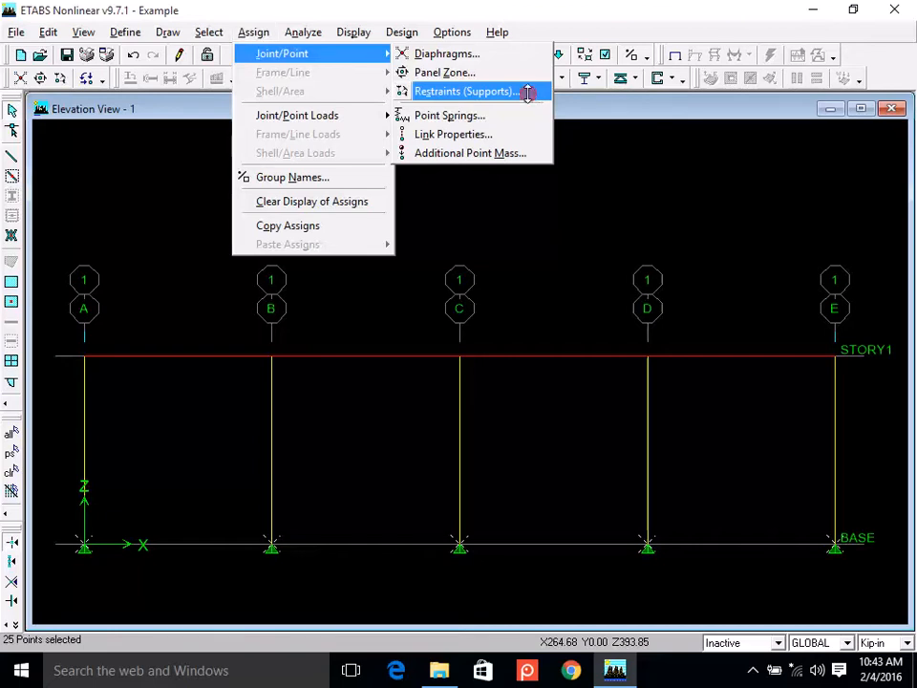
click(530, 94)
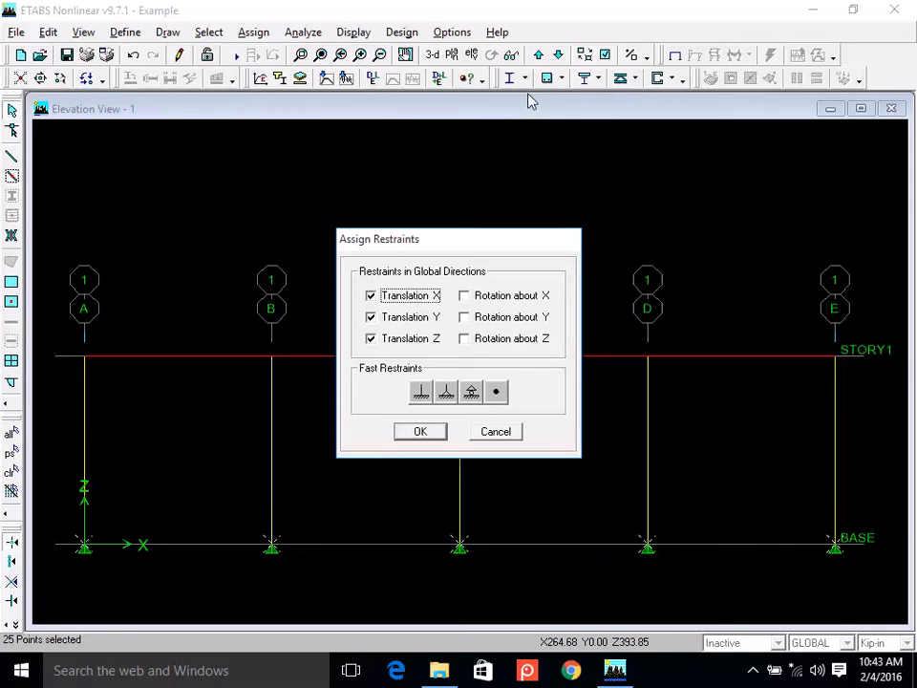
Compare which translations and rotations the fixed, pinned, roller and free fast restraint presets restrain for the selected base points.
click(421, 394)
click(446, 395)
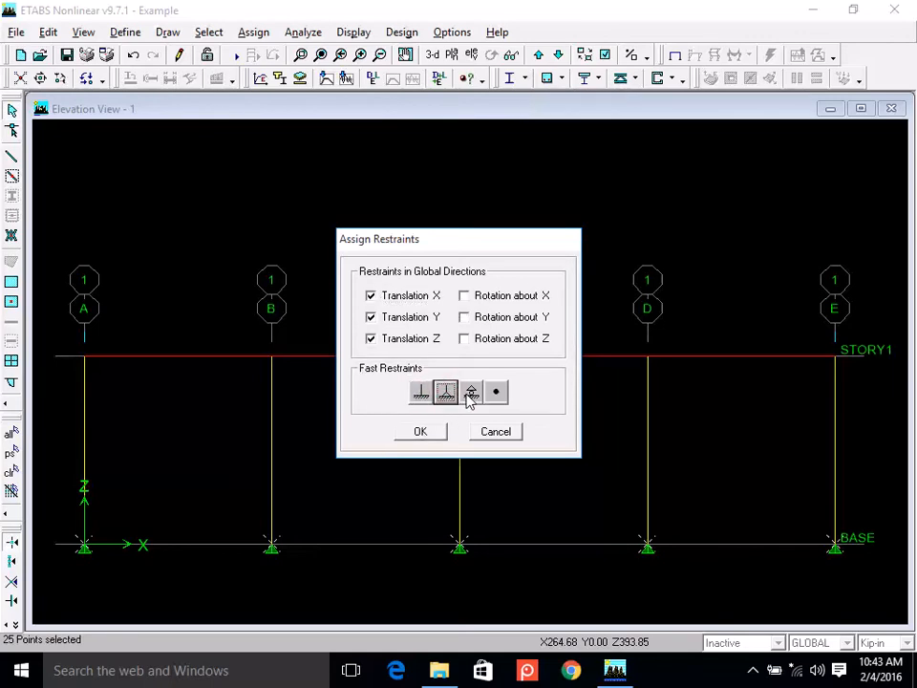
click(471, 393)
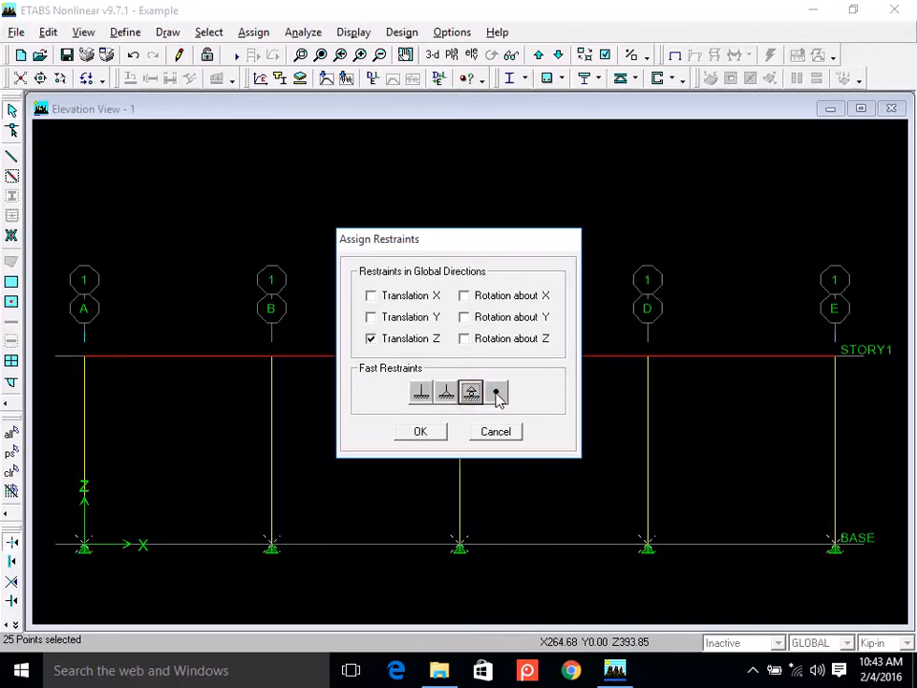
click(497, 394)
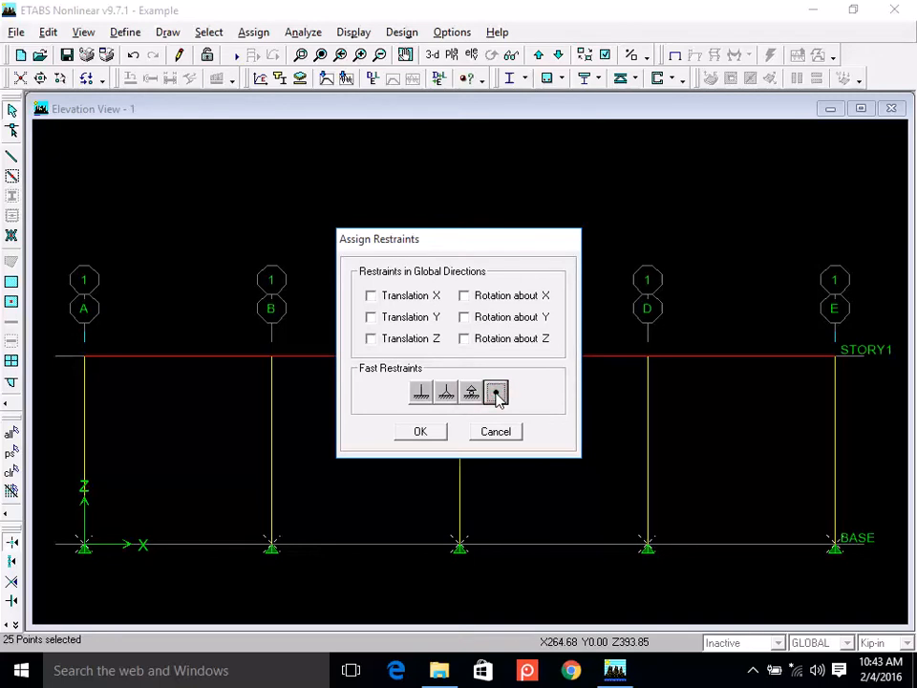
click(497, 394)
click(471, 394)
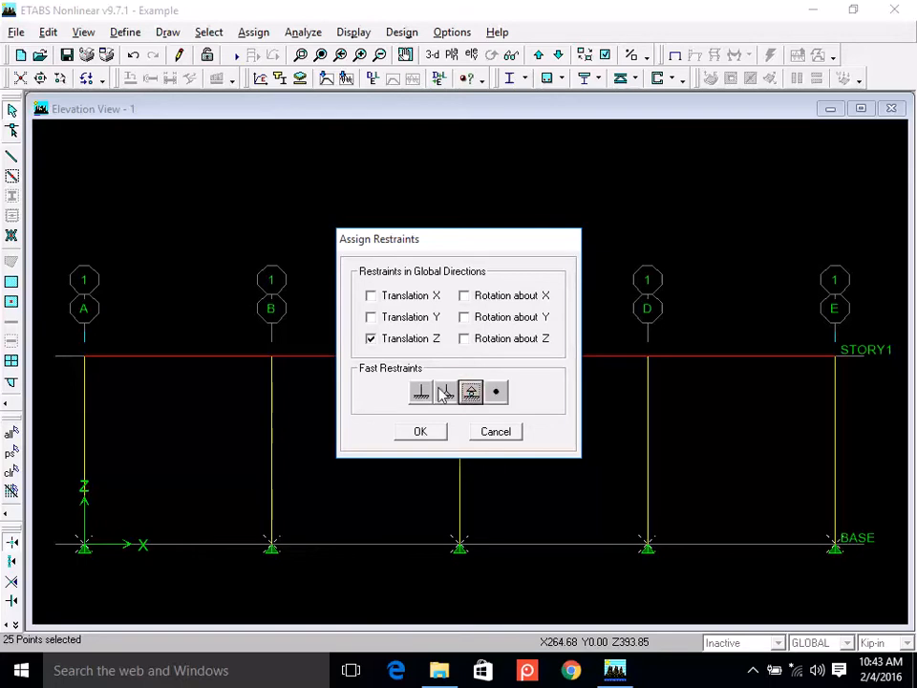
click(444, 396)
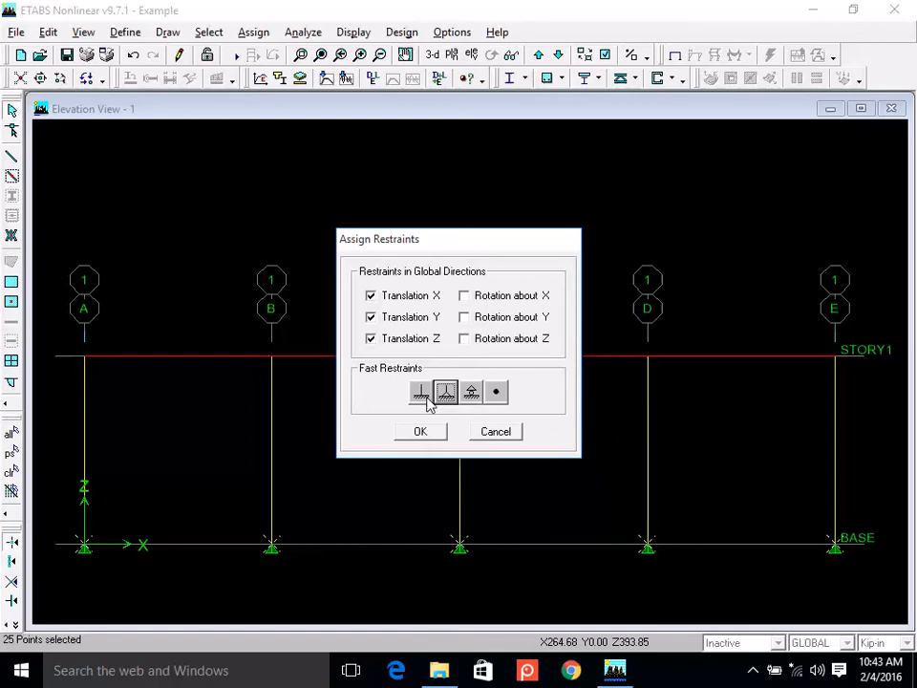
click(419, 394)
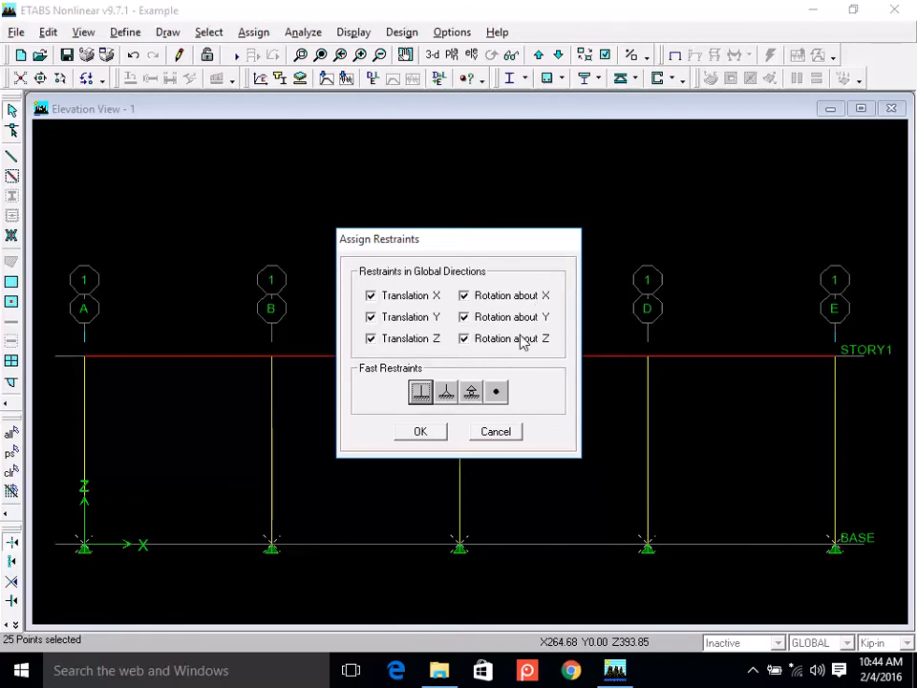
click(448, 396)
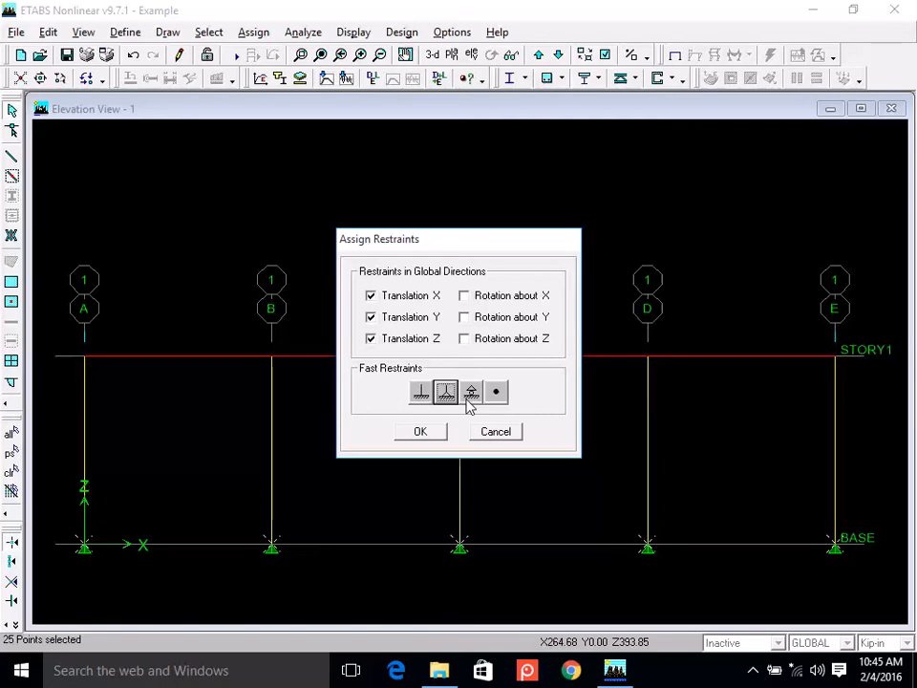
click(469, 399)
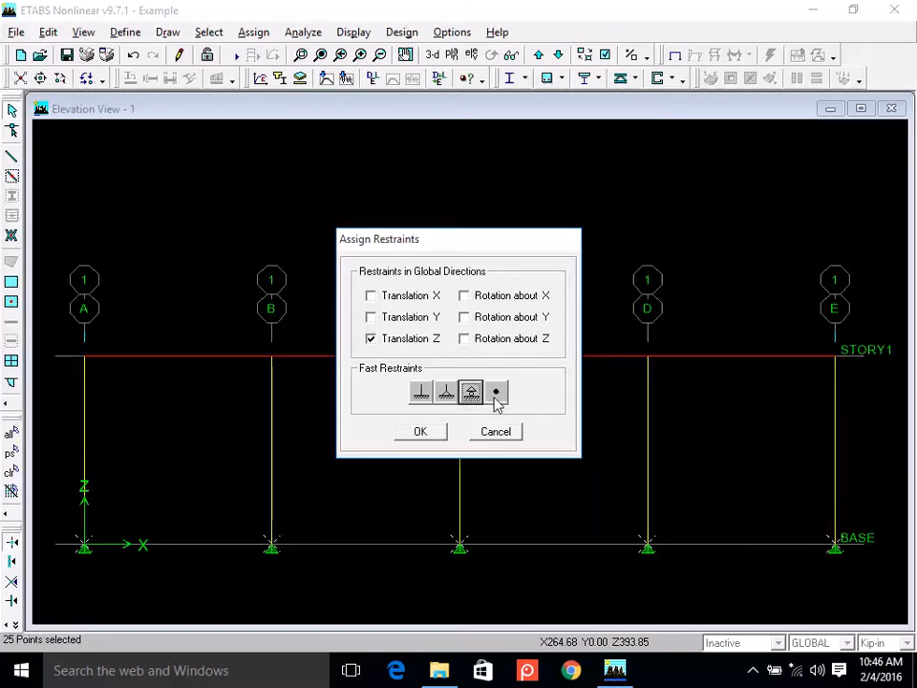
click(496, 393)
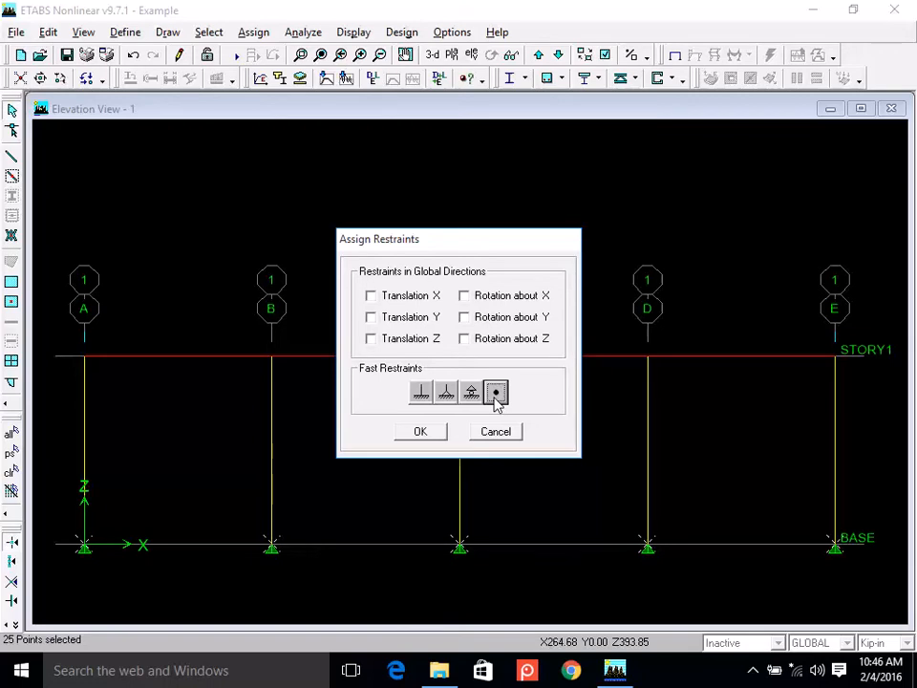
Assign fixed restraints, with all translations and rotations restrained, to the selected base points and save the model.
click(420, 398)
click(496, 393)
click(417, 399)
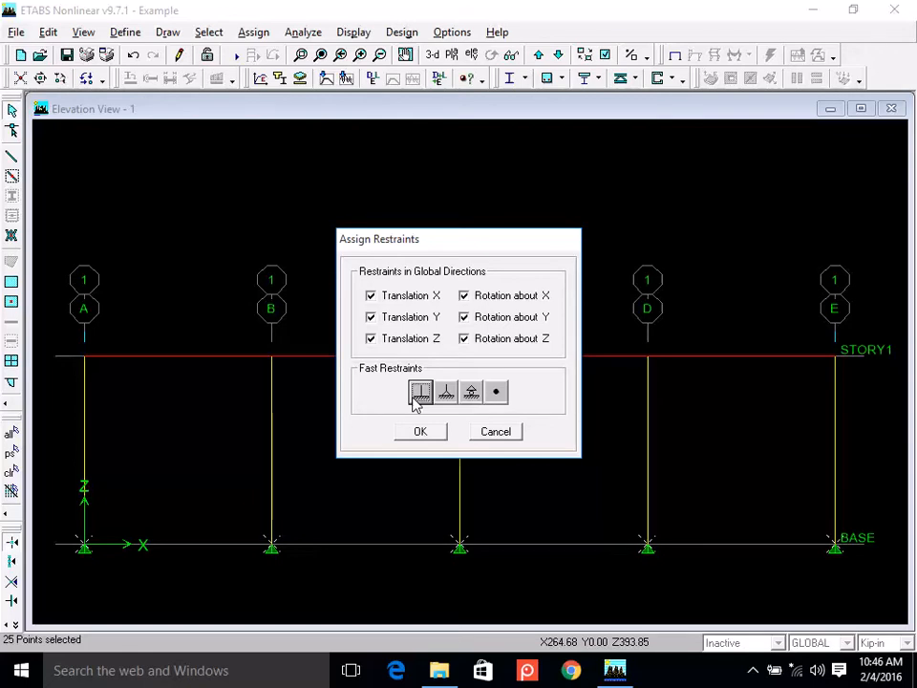
click(420, 435)
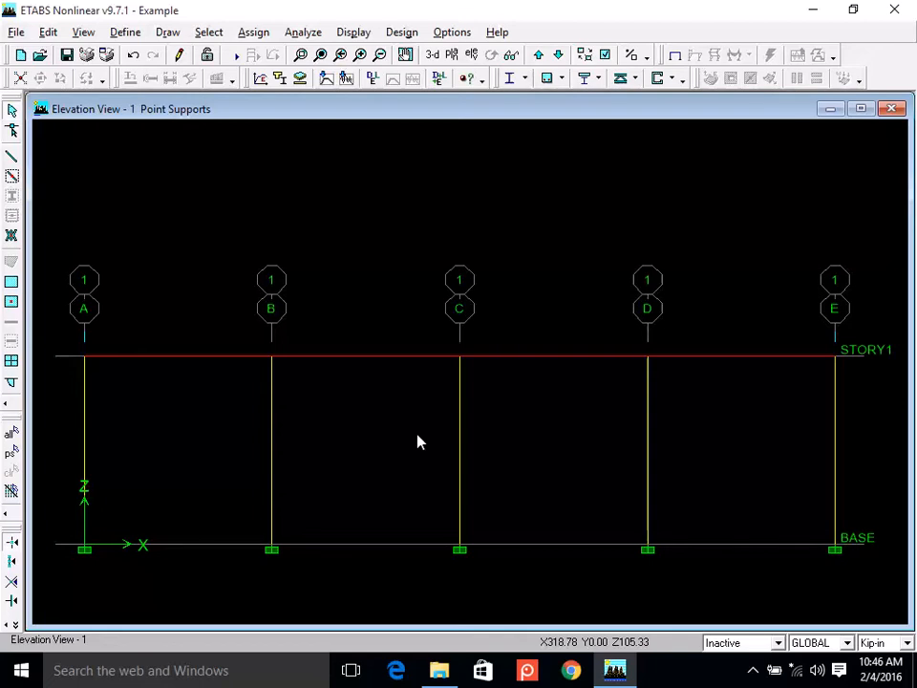
click(66, 54)
click(66, 57)
Check the list of defined load combinations without changes, and display the STORY1 plan with gridline 1 fully in view.
click(439, 78)
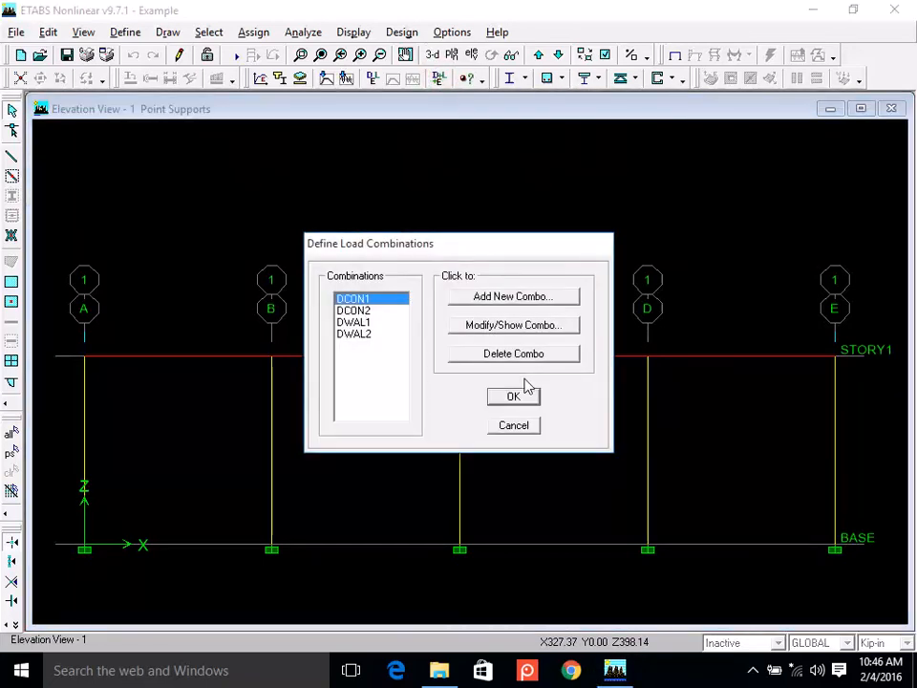
click(522, 428)
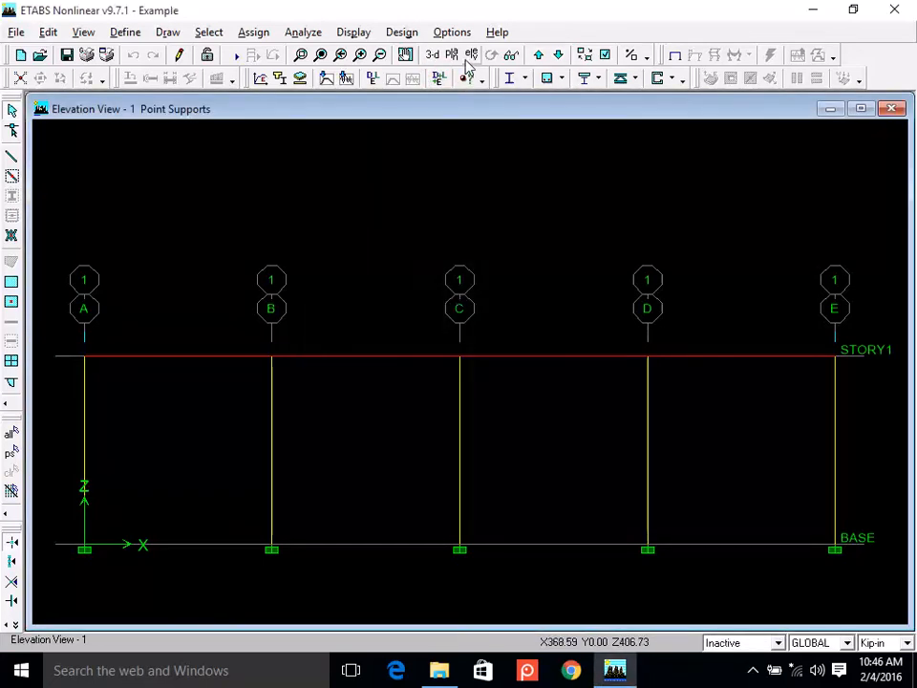
click(454, 56)
click(553, 331)
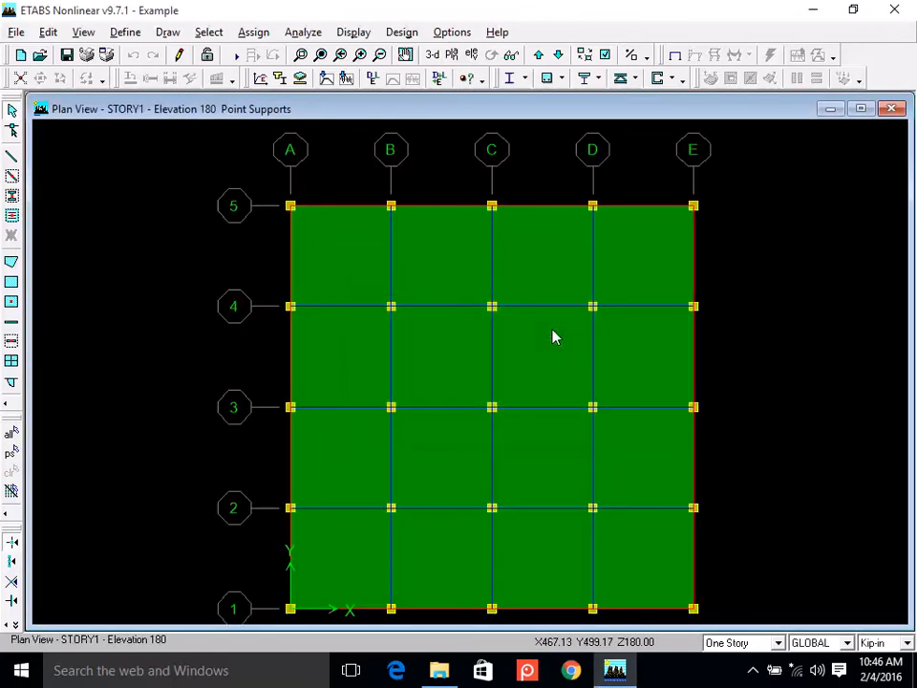
click(405, 55)
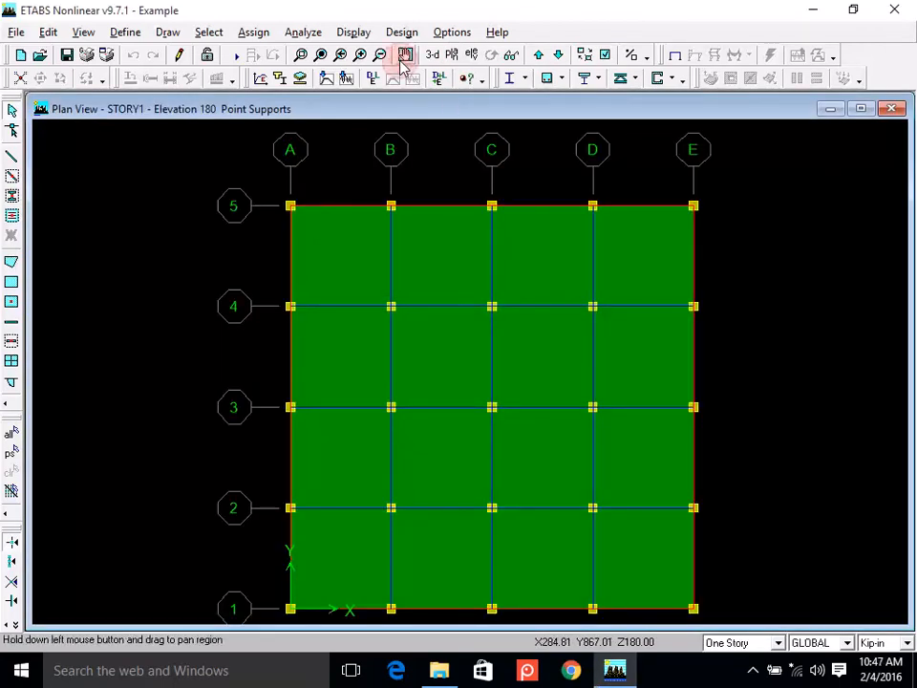
mouse_move(204, 277)
mouse_down()
mouse_move(188, 256)
mouse_move(195, 268)
mouse_up()
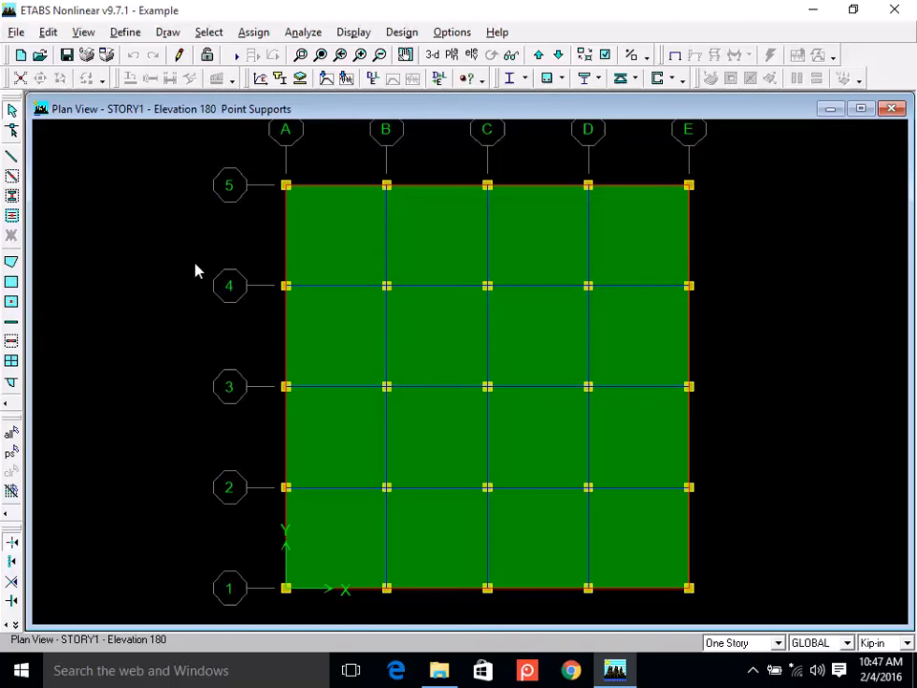
Select the gridline B beam between 4 and 5 and its adjacent slab panel, review their assignment options, and deselect both.
click(386, 251)
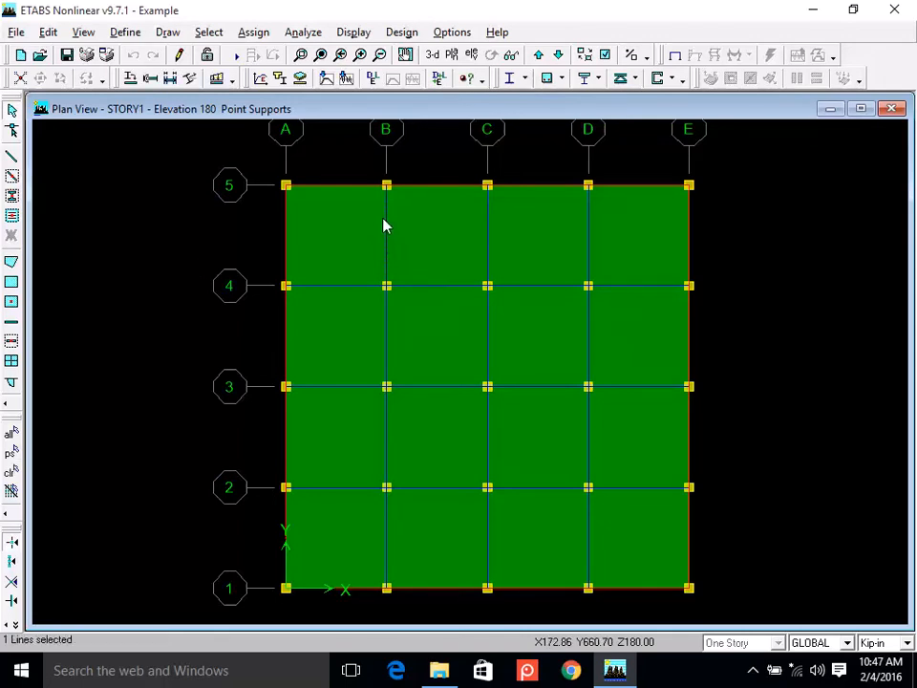
click(343, 230)
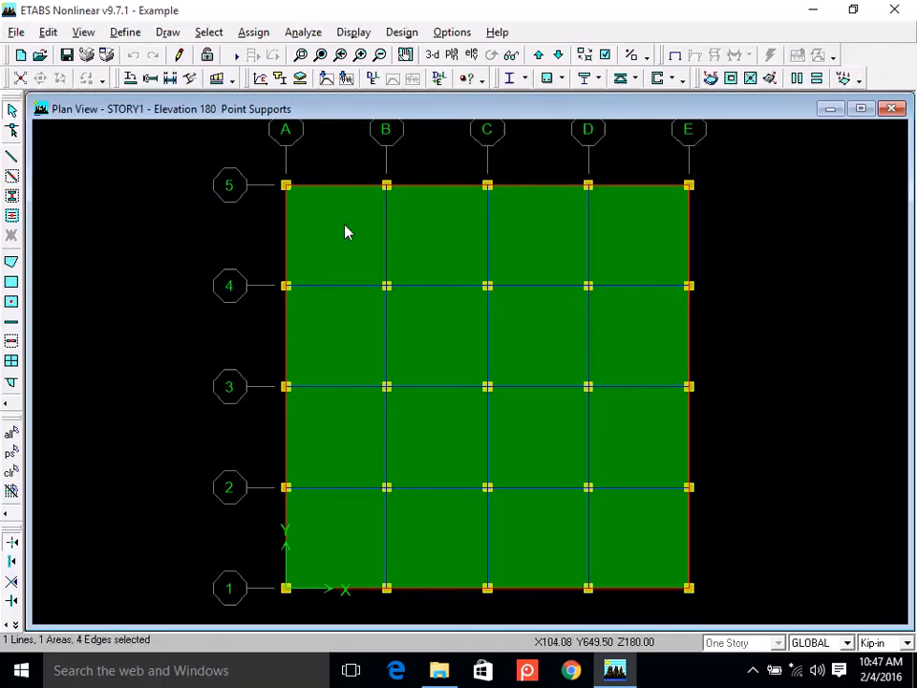
click(254, 32)
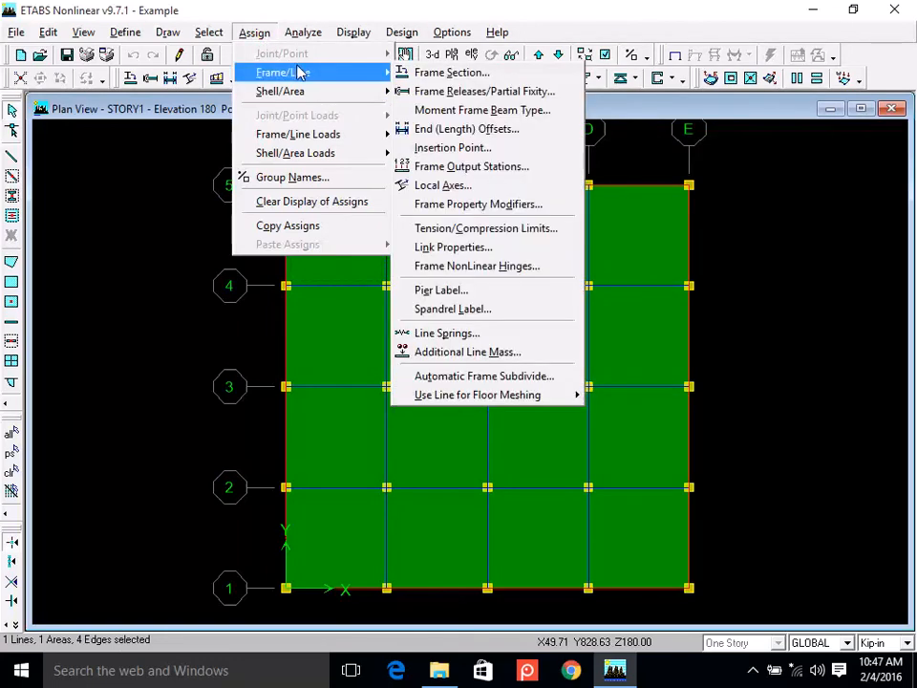
mouse_move(382, 74)
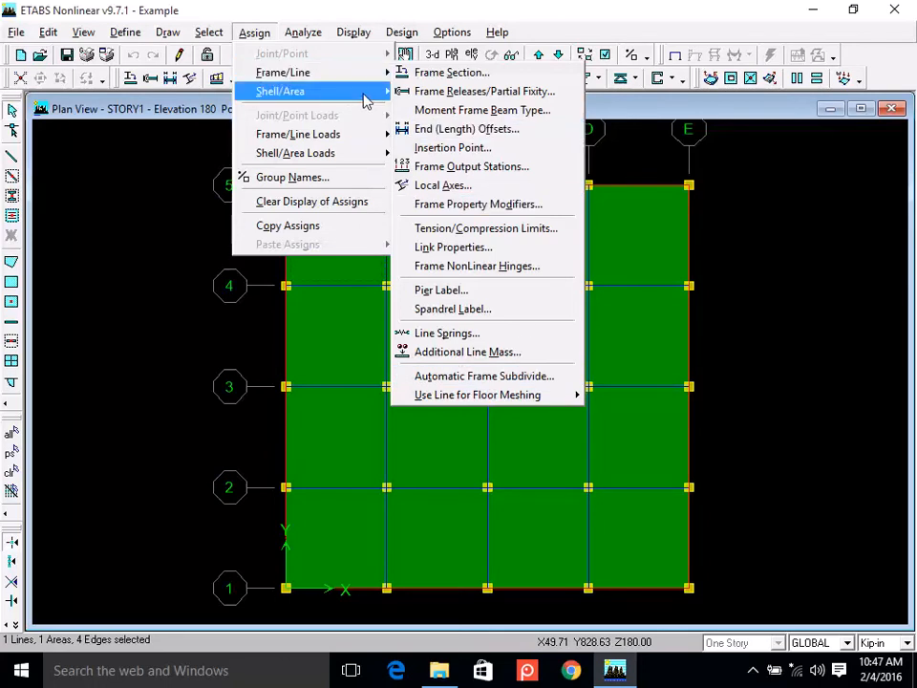
mouse_move(364, 99)
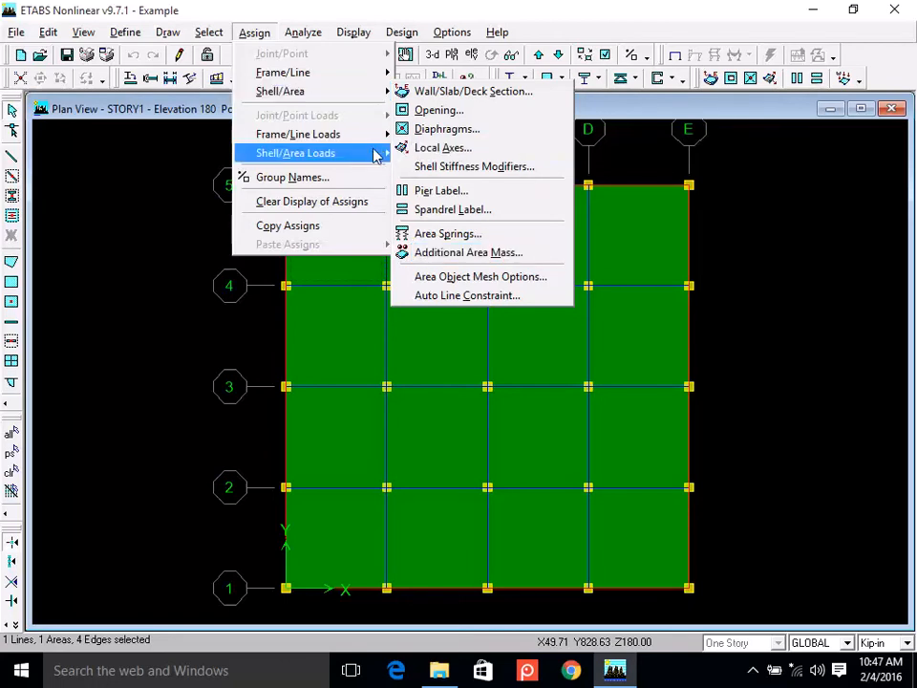
mouse_move(360, 143)
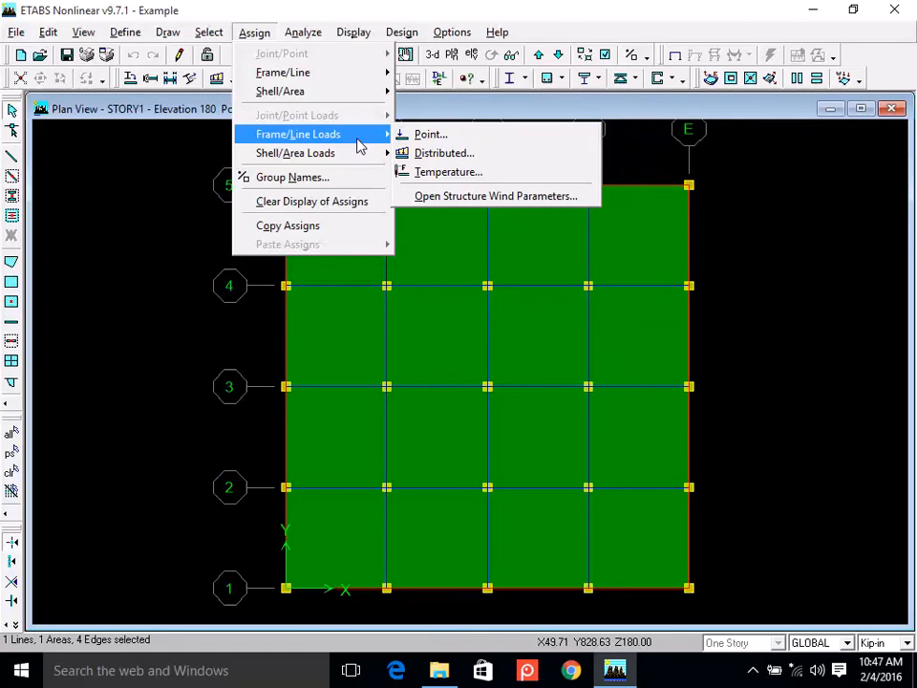
click(177, 229)
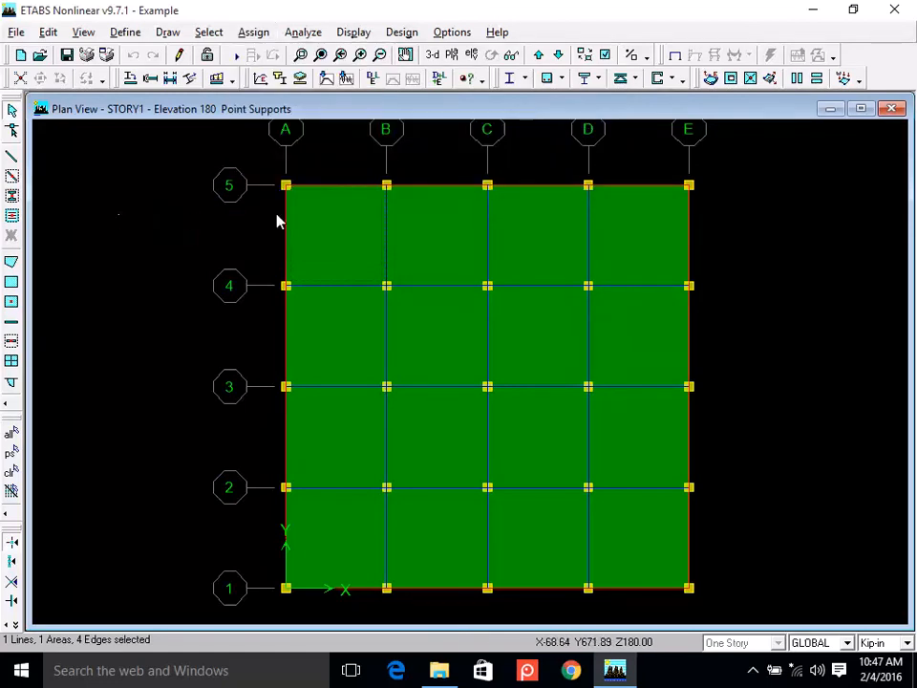
click(325, 233)
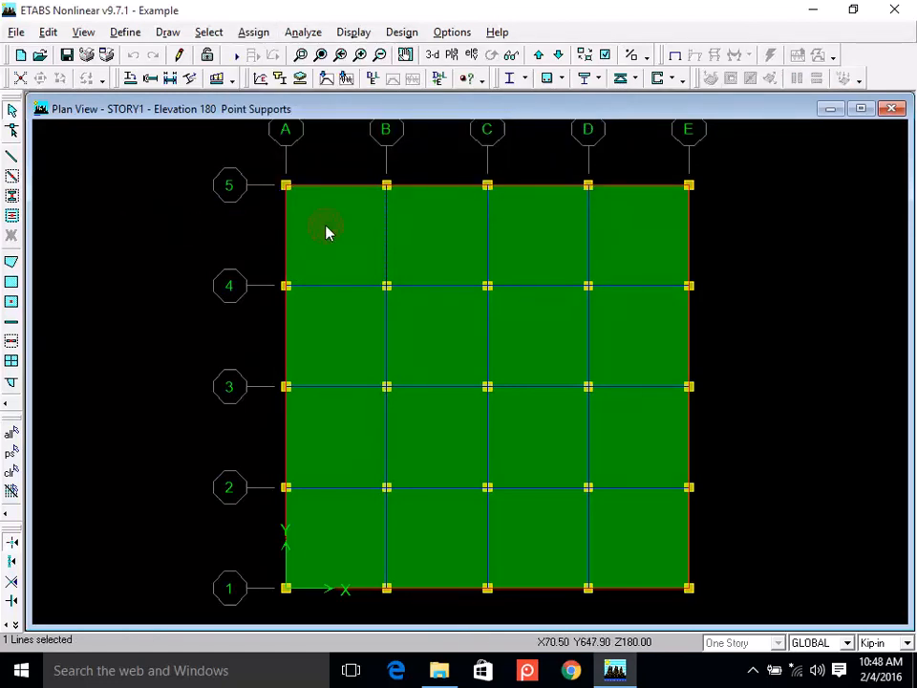
click(387, 239)
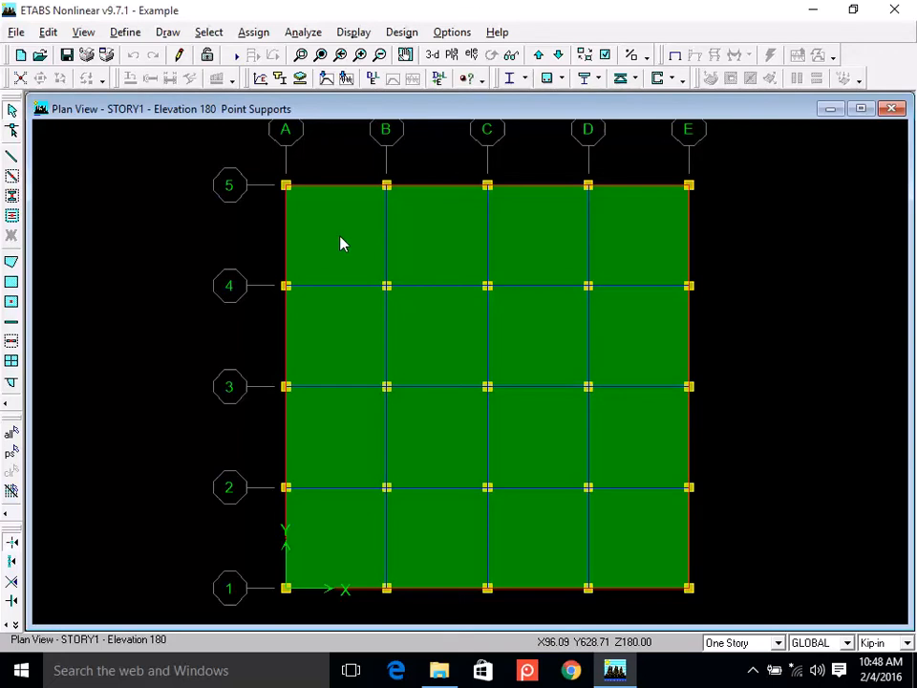
Display the whole building in the 3D view with its base supports in sight.
click(435, 57)
click(405, 55)
drag(770, 360, 771, 391)
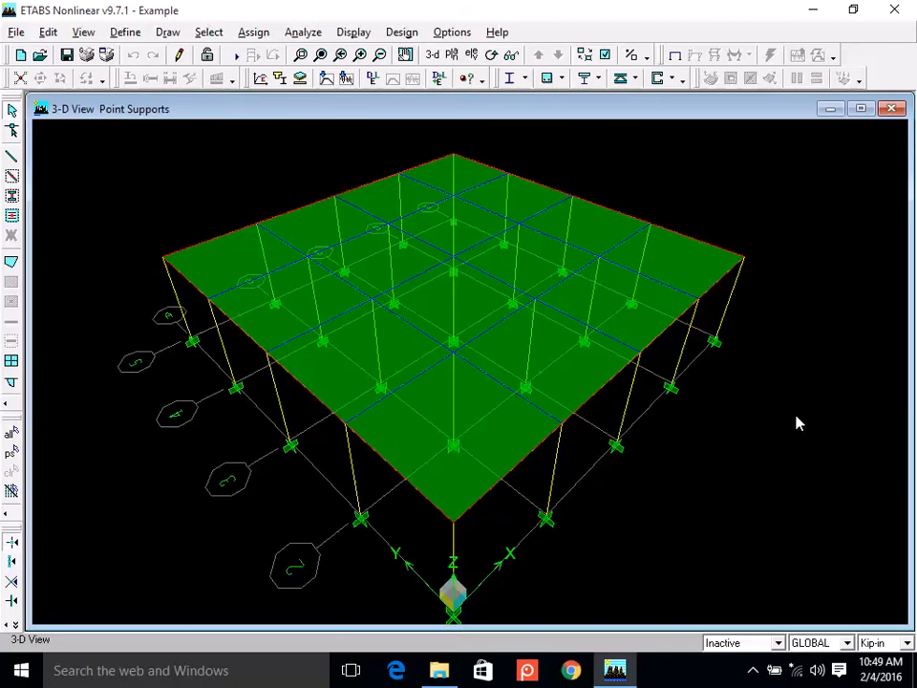
Select the three slab panels between gridlines B and E along gridline 1 in 3D, and deselect them again.
click(540, 383)
click(604, 324)
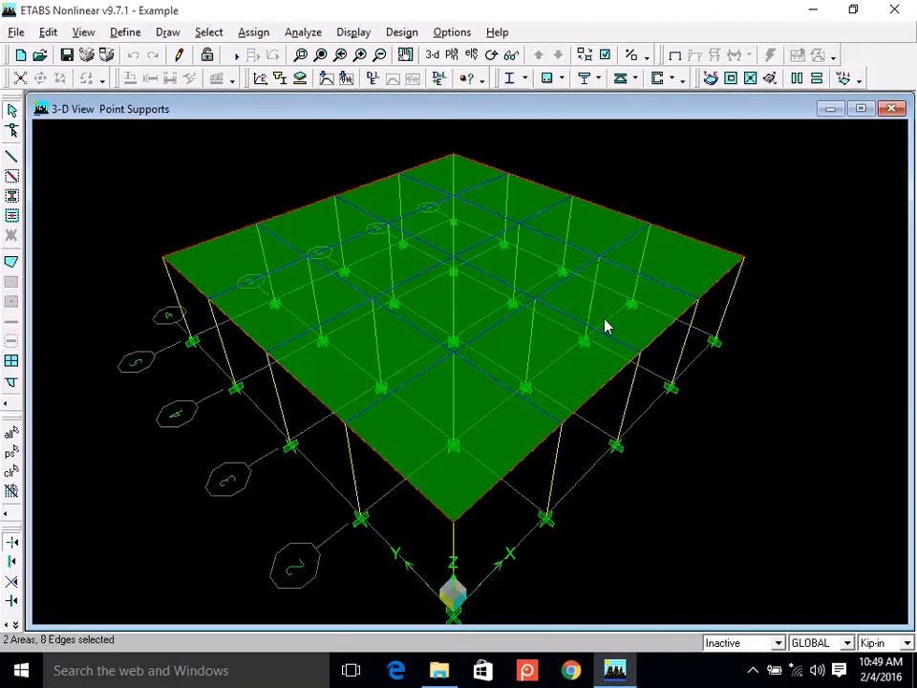
click(679, 267)
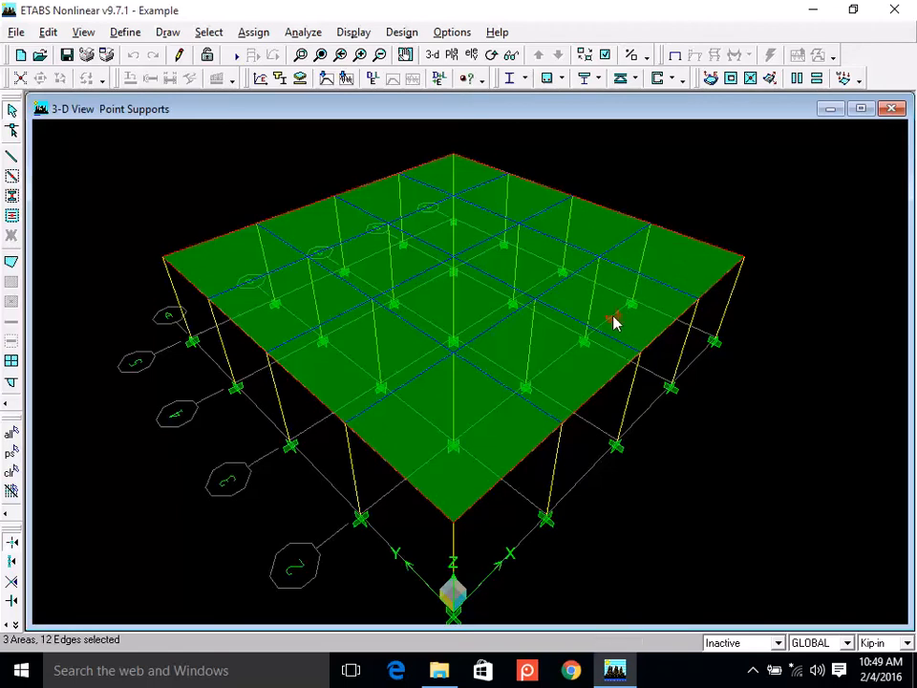
click(615, 321)
click(669, 271)
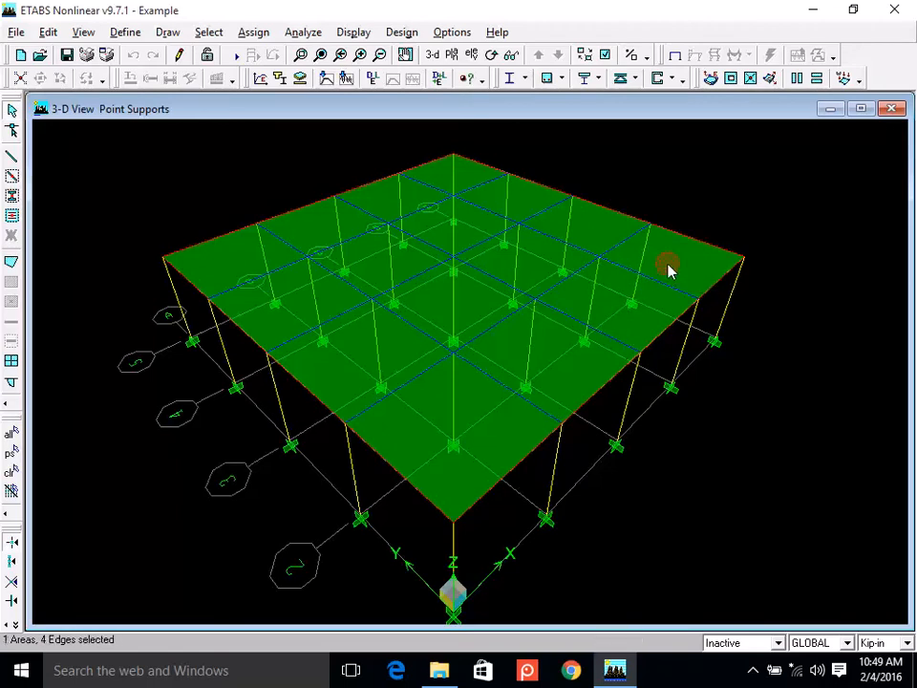
click(524, 381)
click(523, 385)
click(566, 385)
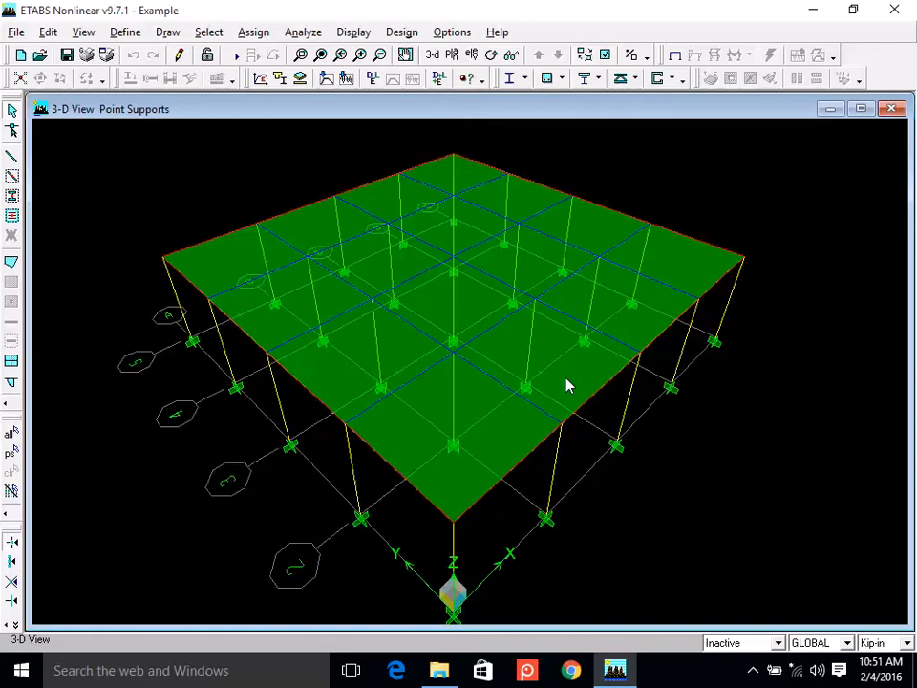
Open Notepad and write the heading "ASCE Report No. 7" in a blank note.
click(203, 675)
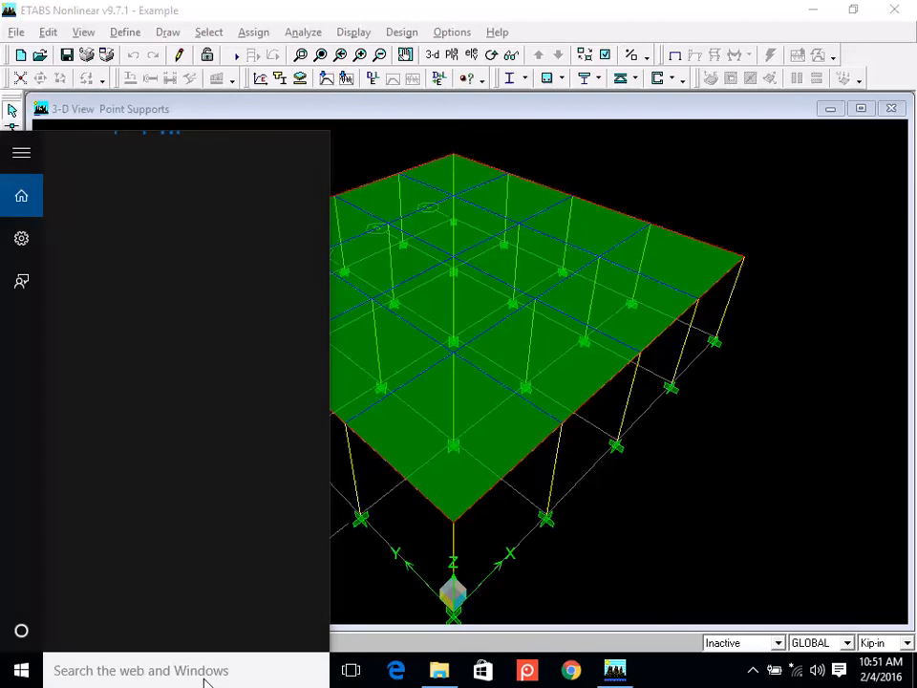
text(note)
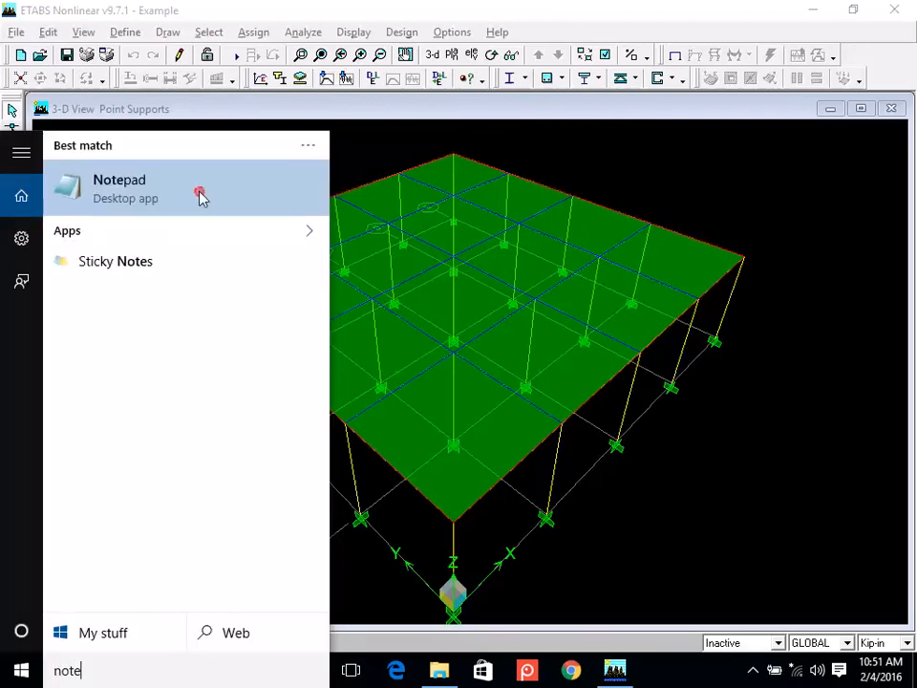
click(203, 197)
text(ASCE )
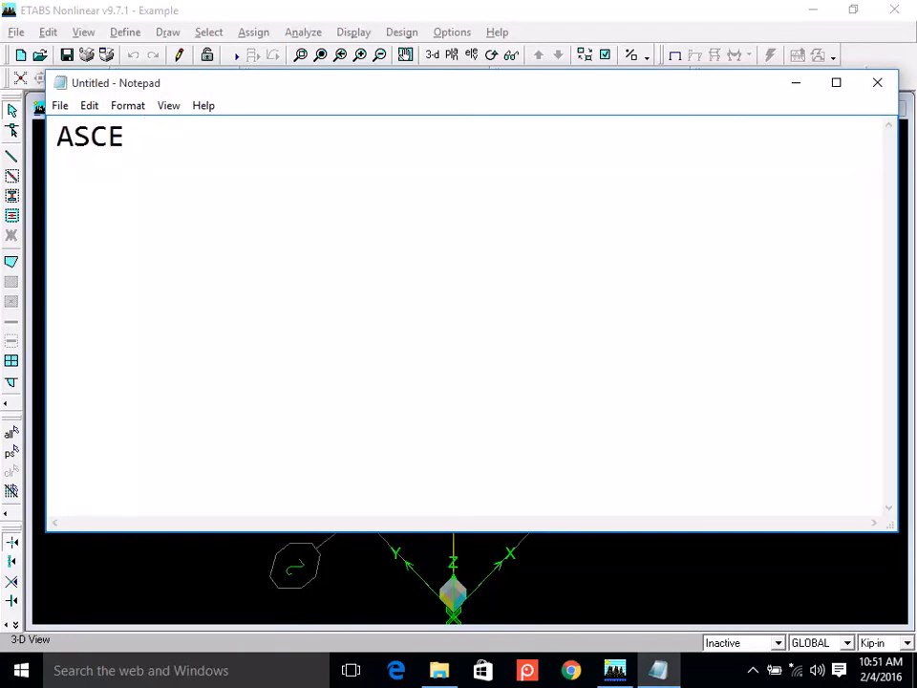
text(Report o)
key(BackSpace)
text(No. 7)
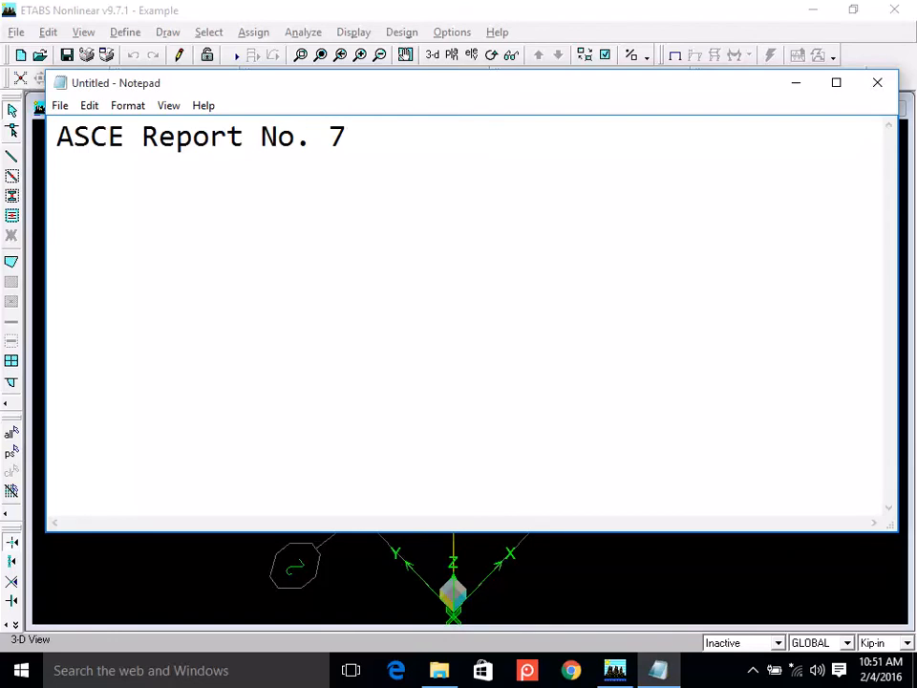
Add a second line reading "Old version is ASCE 7-05" and highlight the "05".
key(Return)
text(Old version is ASCE 7-05)
key(shift+Left)
key(shift+Left)
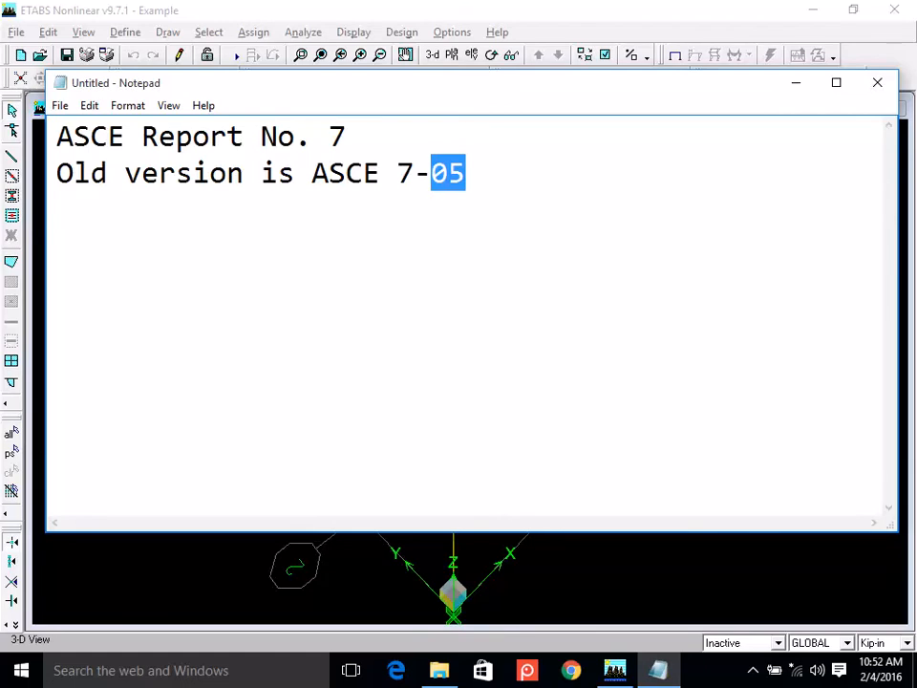
Switch back to ETABS and display the STORY1 plan view with all slab panels in sight.
click(684, 591)
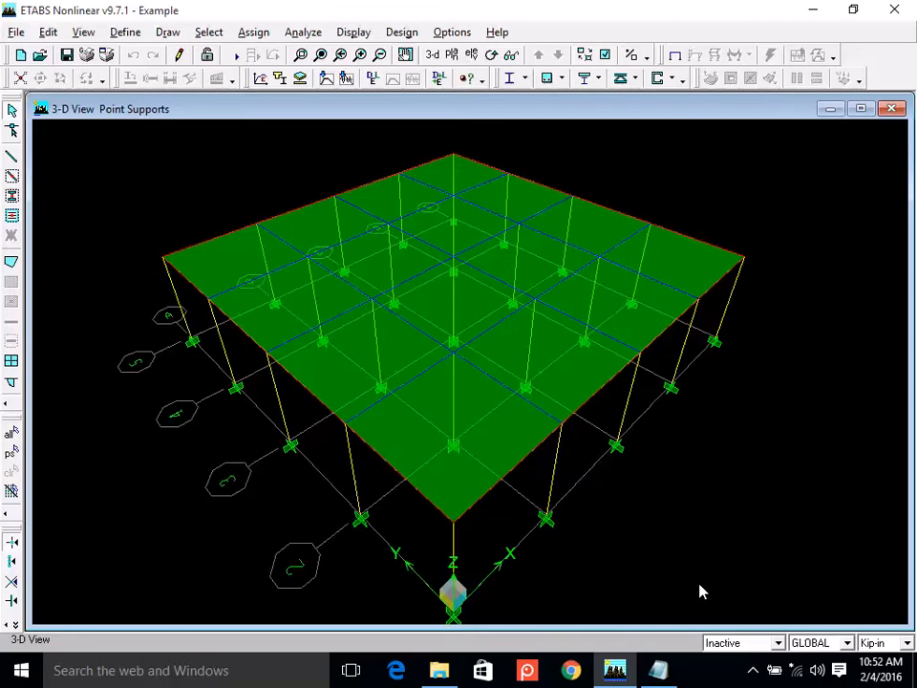
click(453, 58)
click(549, 329)
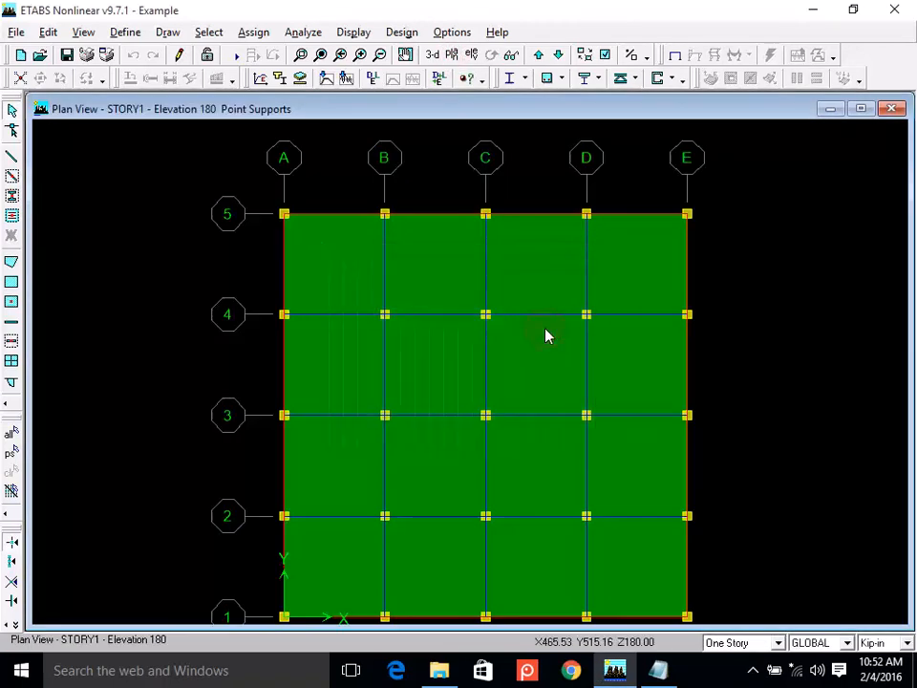
click(405, 54)
drag(195, 203, 180, 166)
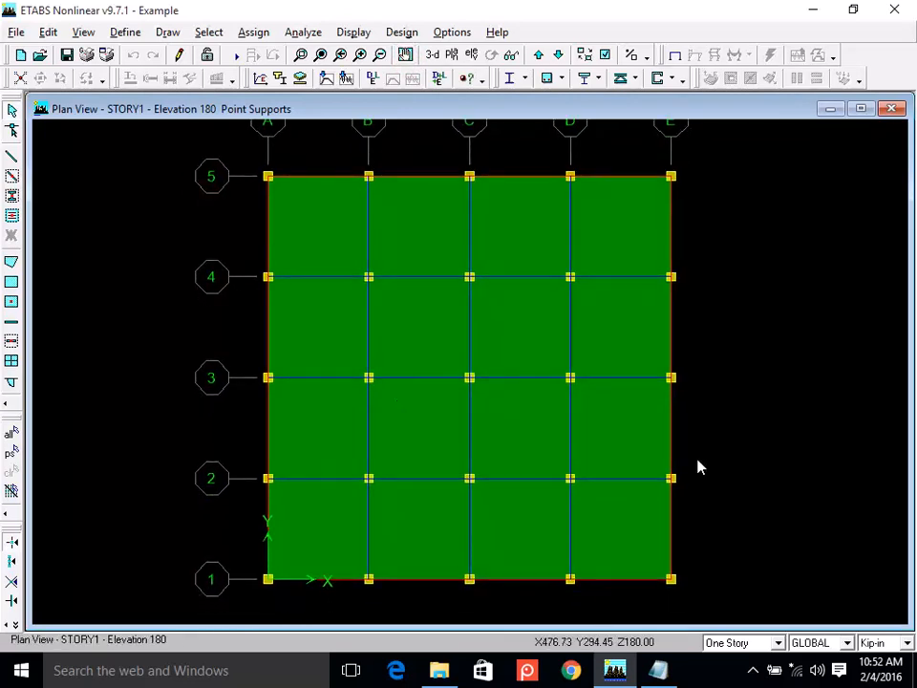
Change the model's working units to lb-ft.
click(881, 644)
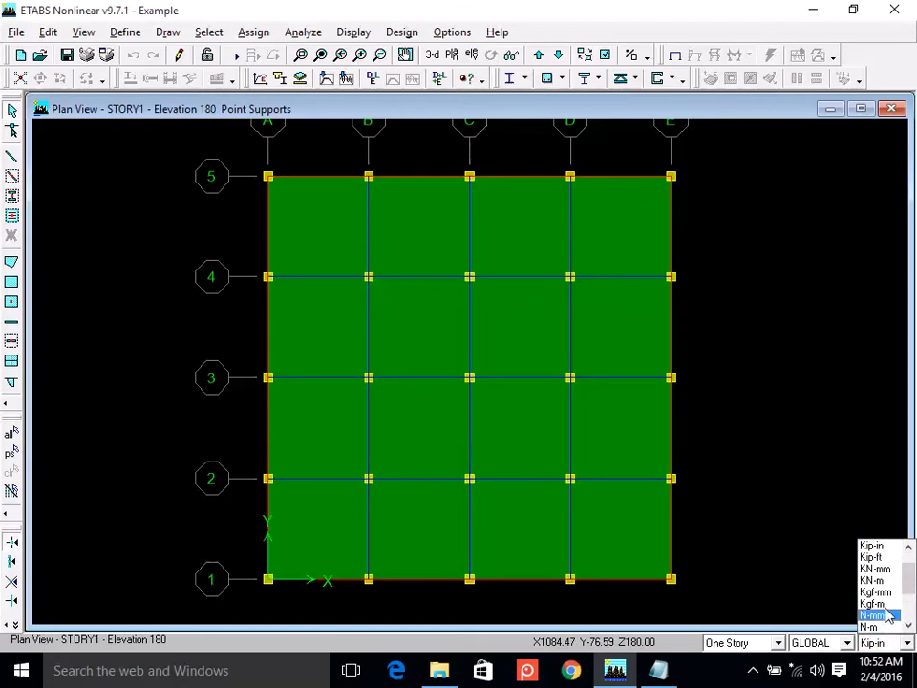
drag(908, 572, 908, 561)
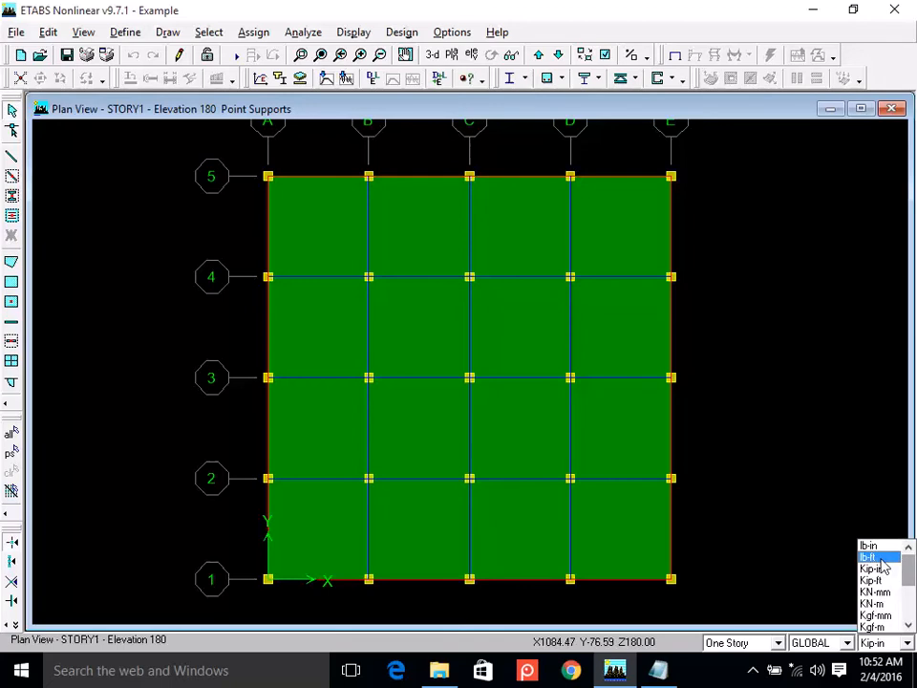
click(879, 559)
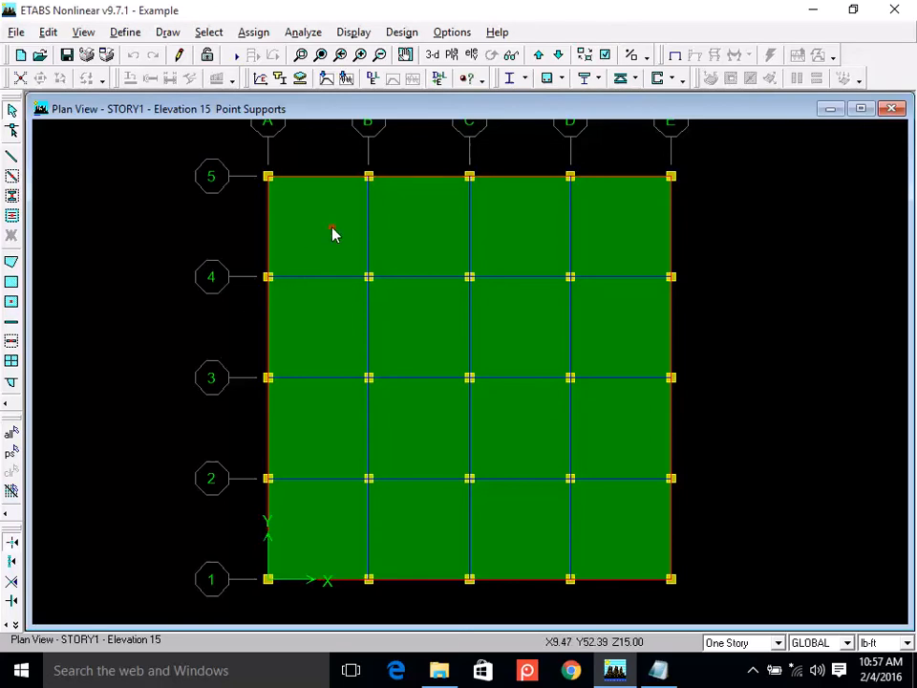
Assign a uniform gravity load of 60 in the LIVE case to the eight slab panels between gridlines 3 and 5, adding to existing loads.
click(441, 233)
click(448, 233)
click(559, 230)
click(612, 226)
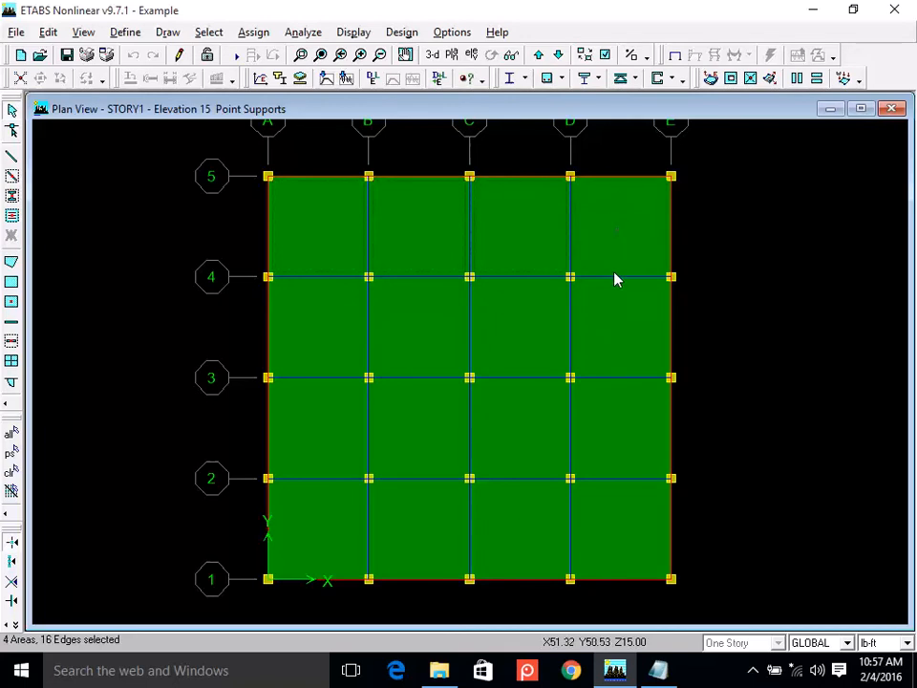
click(616, 341)
click(526, 331)
click(430, 320)
click(335, 321)
click(255, 33)
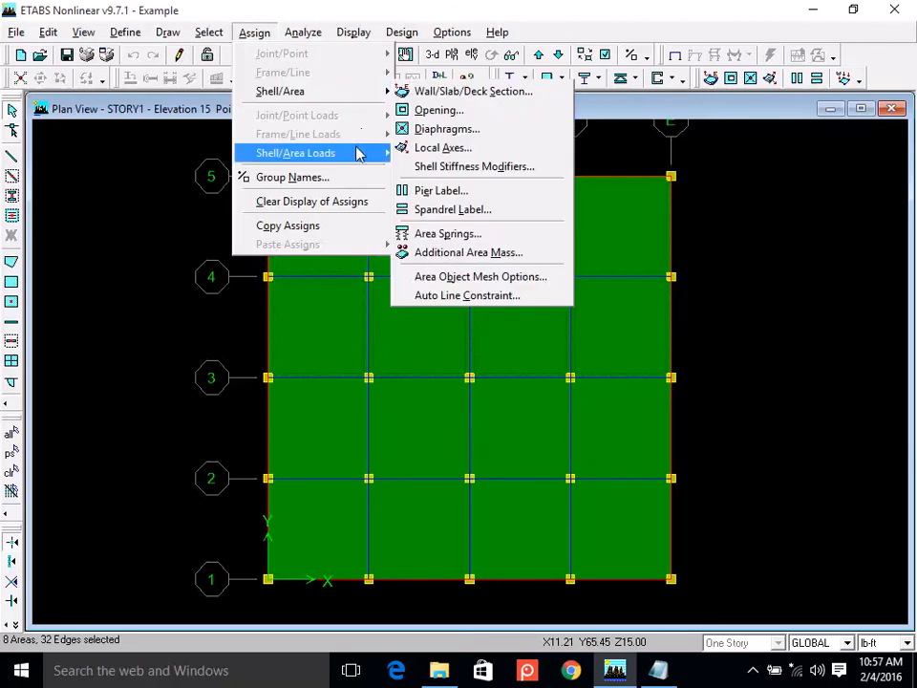
mouse_move(357, 161)
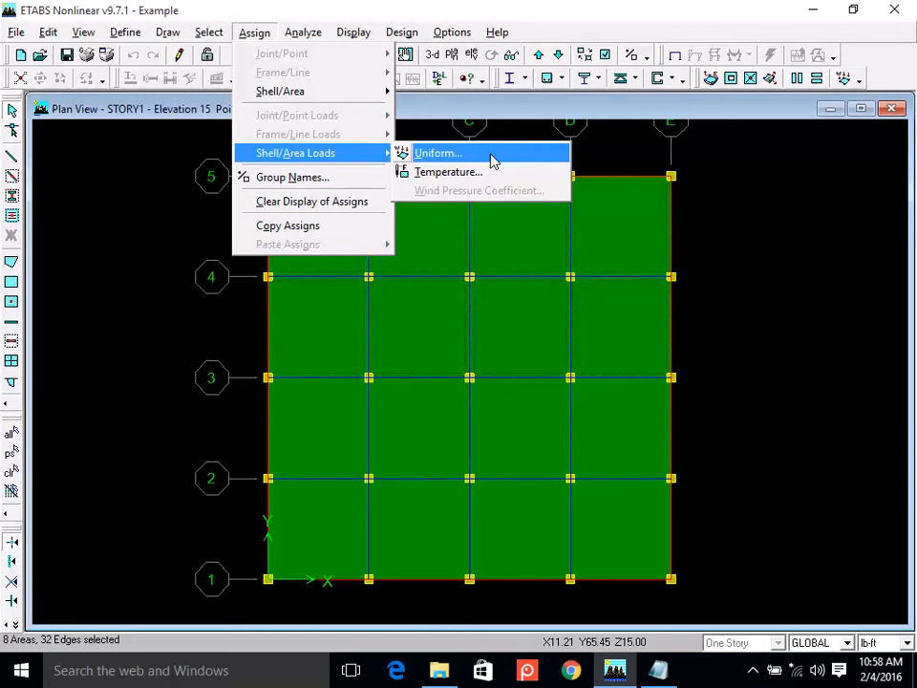
click(493, 162)
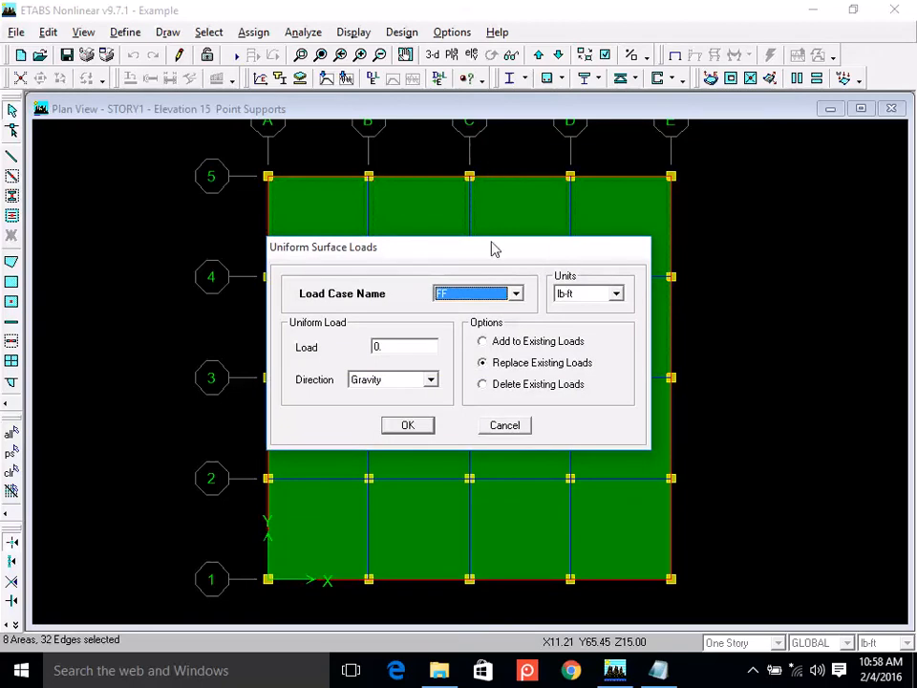
click(516, 294)
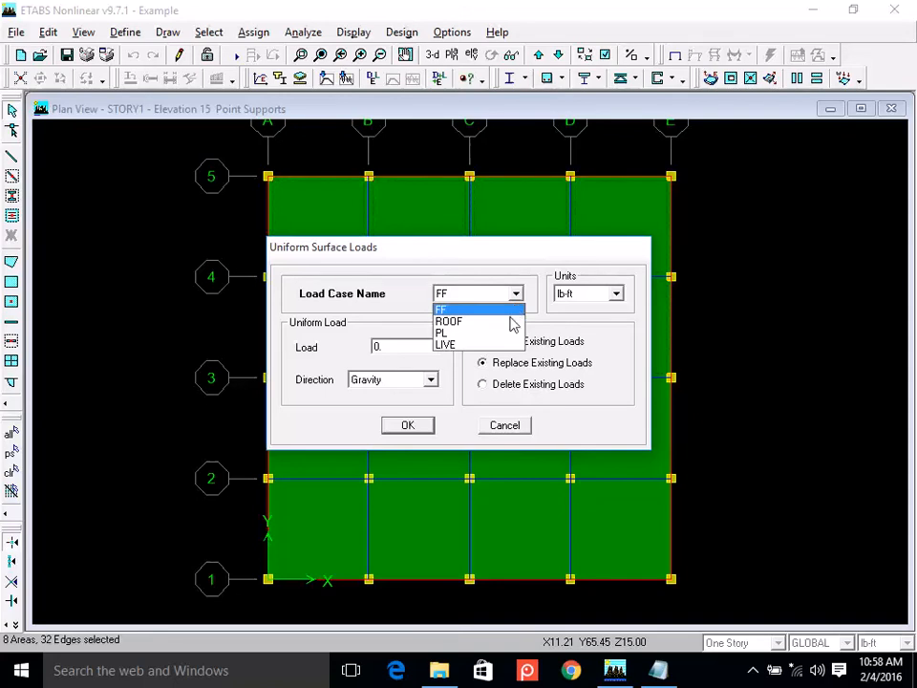
click(484, 346)
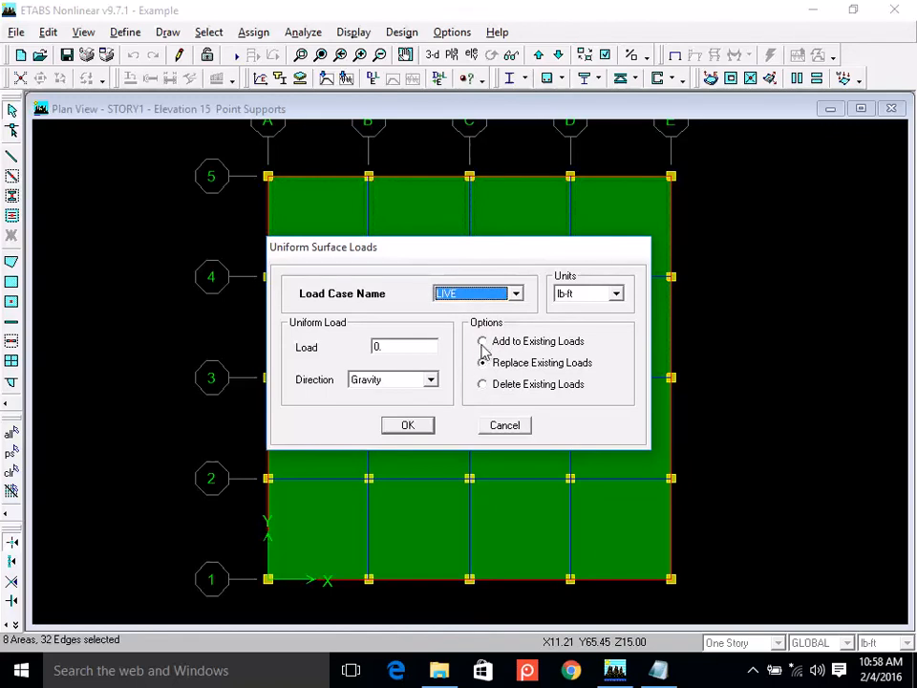
click(482, 342)
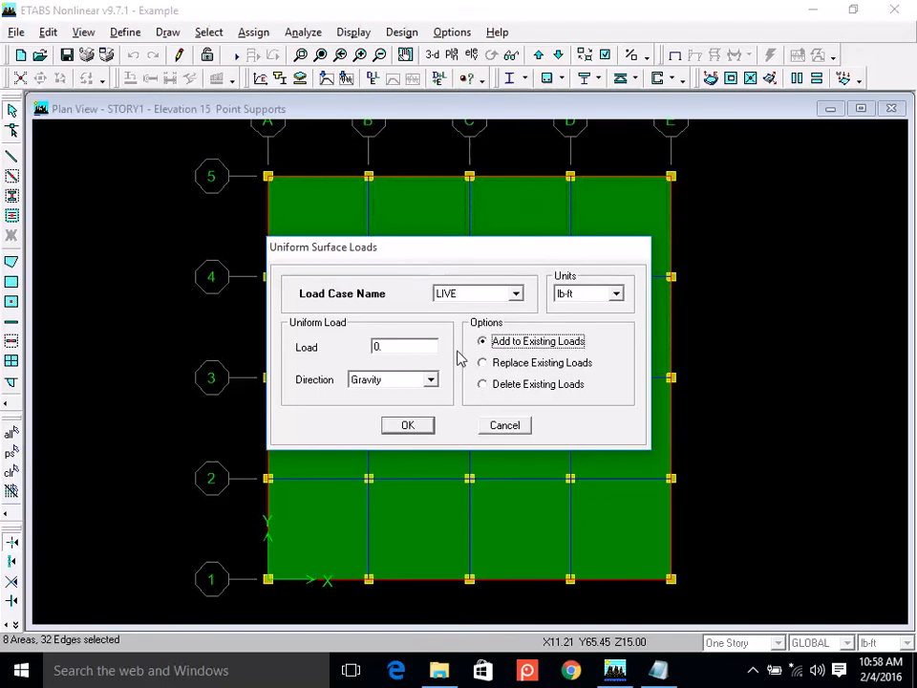
double_click(407, 349)
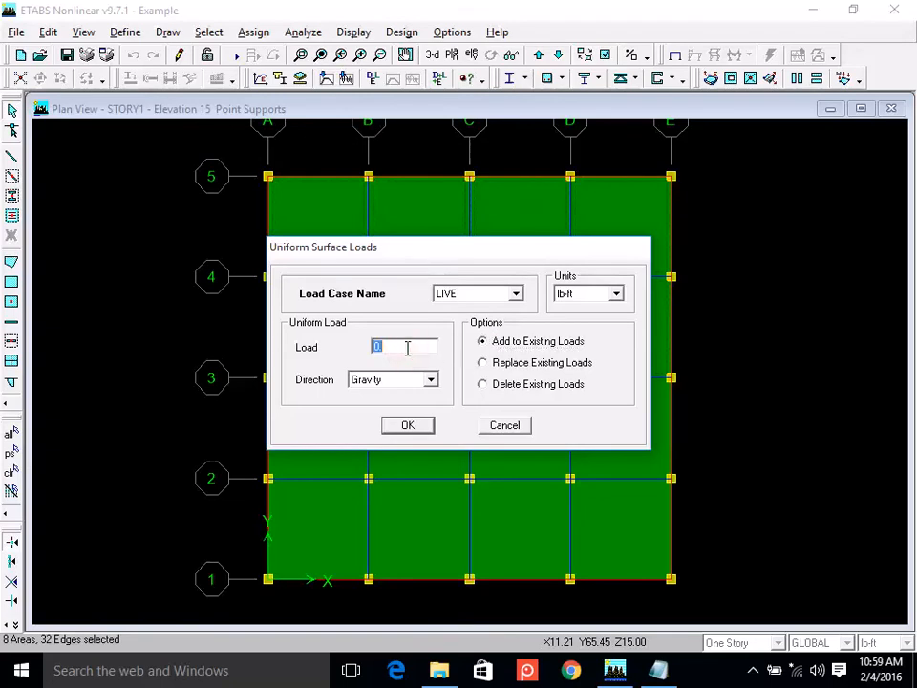
click(431, 381)
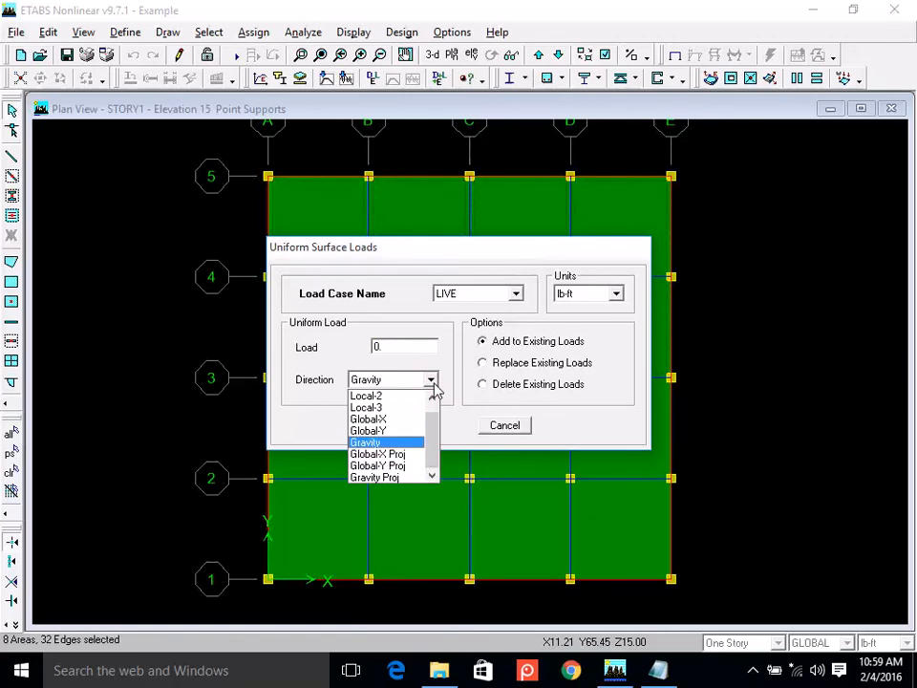
click(406, 442)
double_click(406, 346)
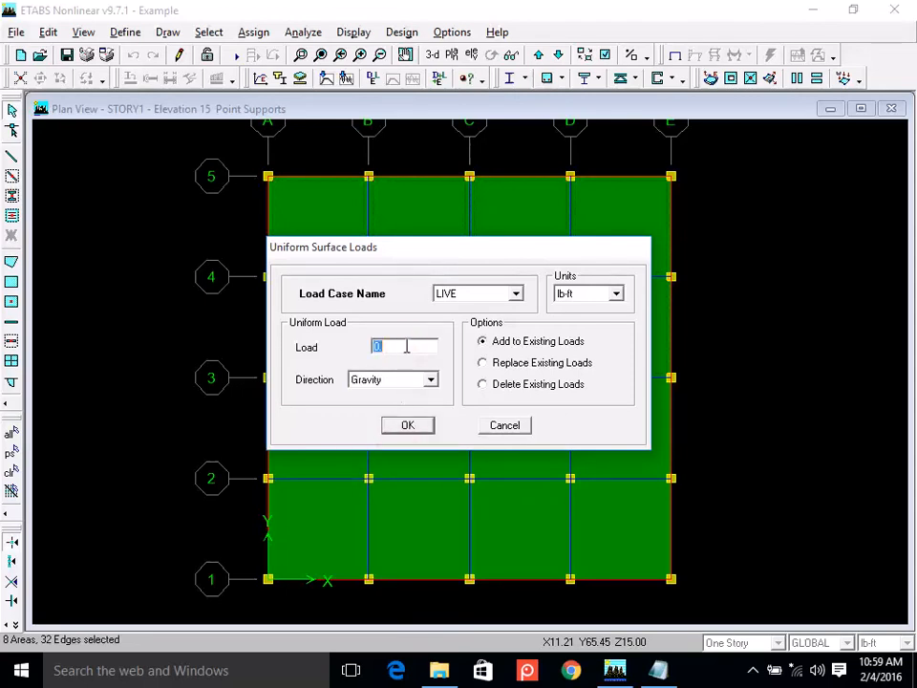
text(60)
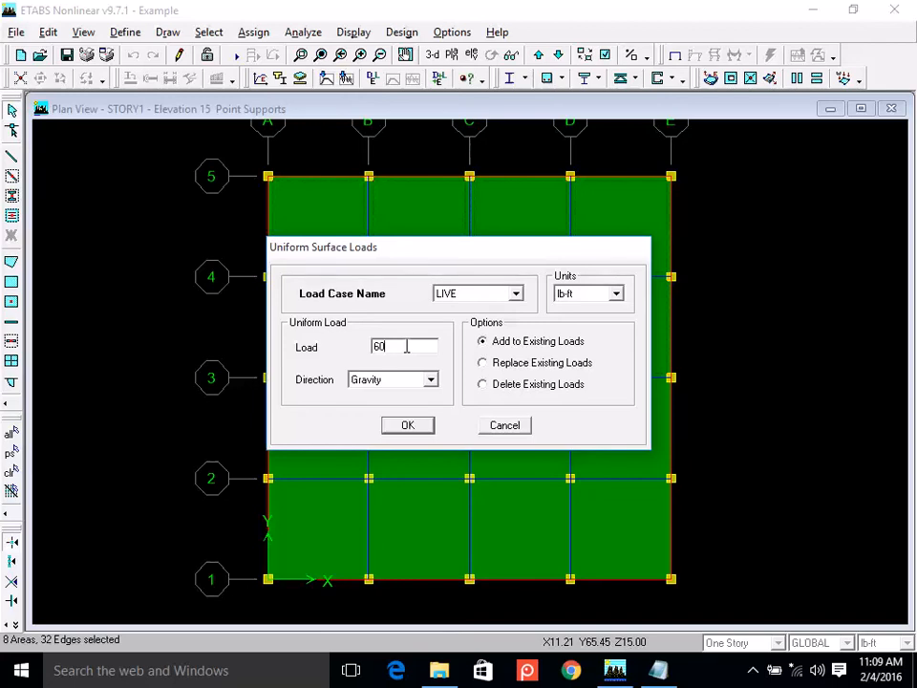
click(407, 428)
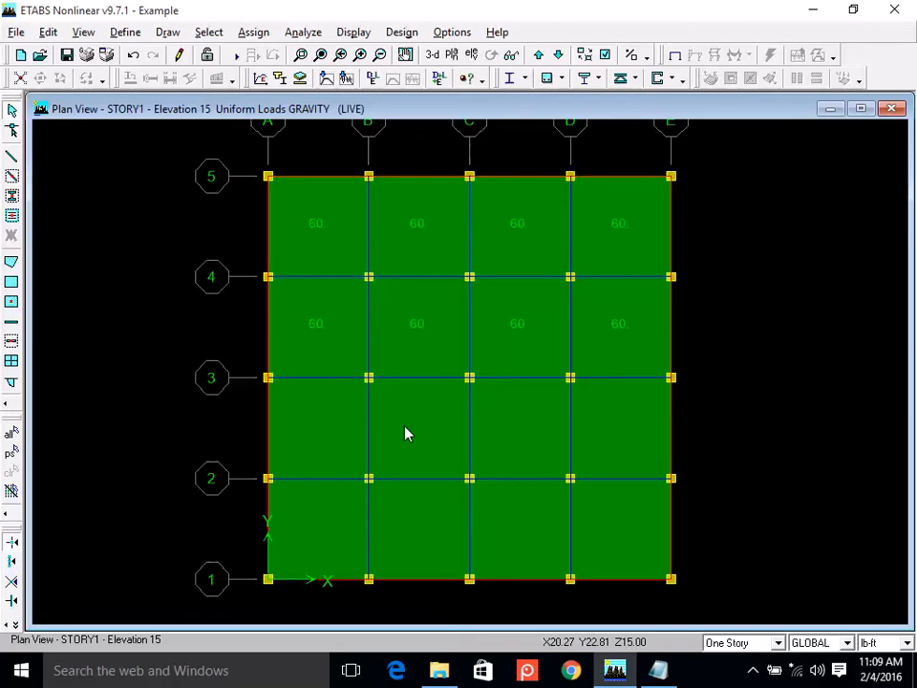
click(335, 435)
click(469, 420)
double_click(469, 418)
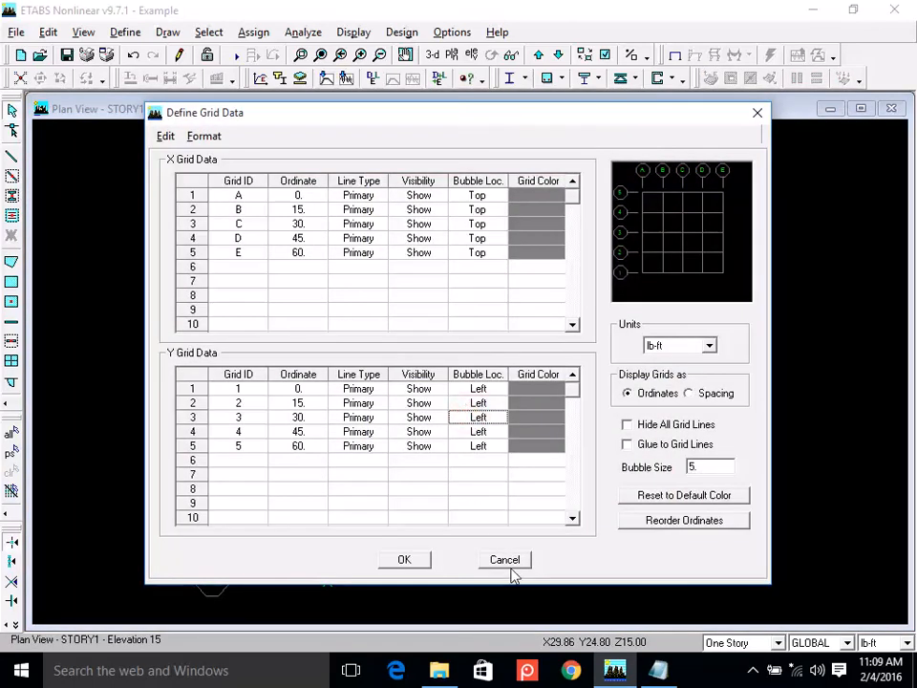
click(510, 568)
Assign a uniform gravity load of 100 in the LIVE case to the eight slab panels between gridlines 1 and 3, adding to existing loads.
click(360, 418)
click(420, 430)
click(532, 439)
click(643, 439)
click(626, 526)
click(485, 535)
click(407, 542)
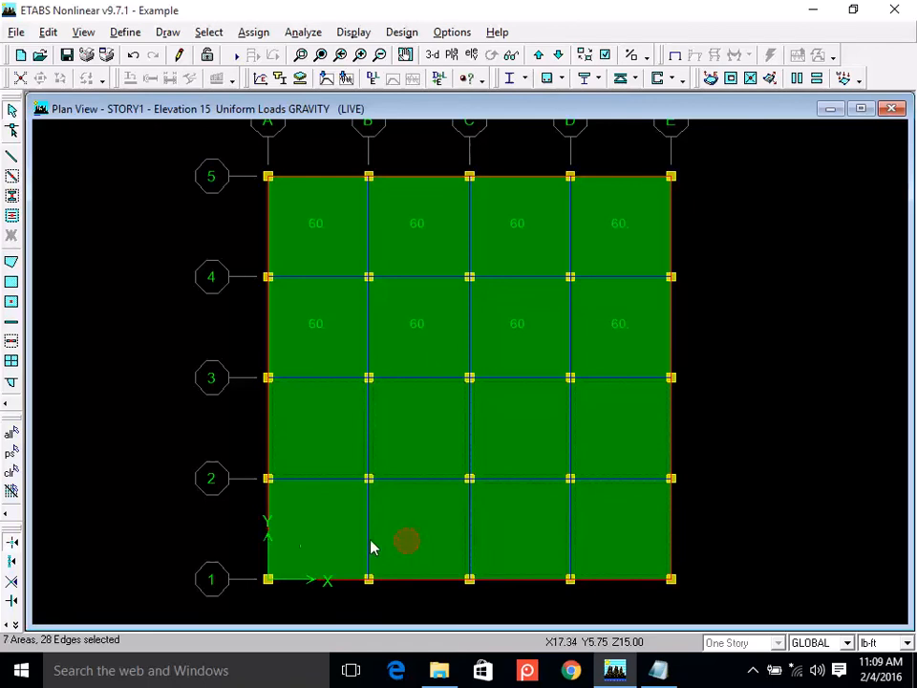
click(297, 536)
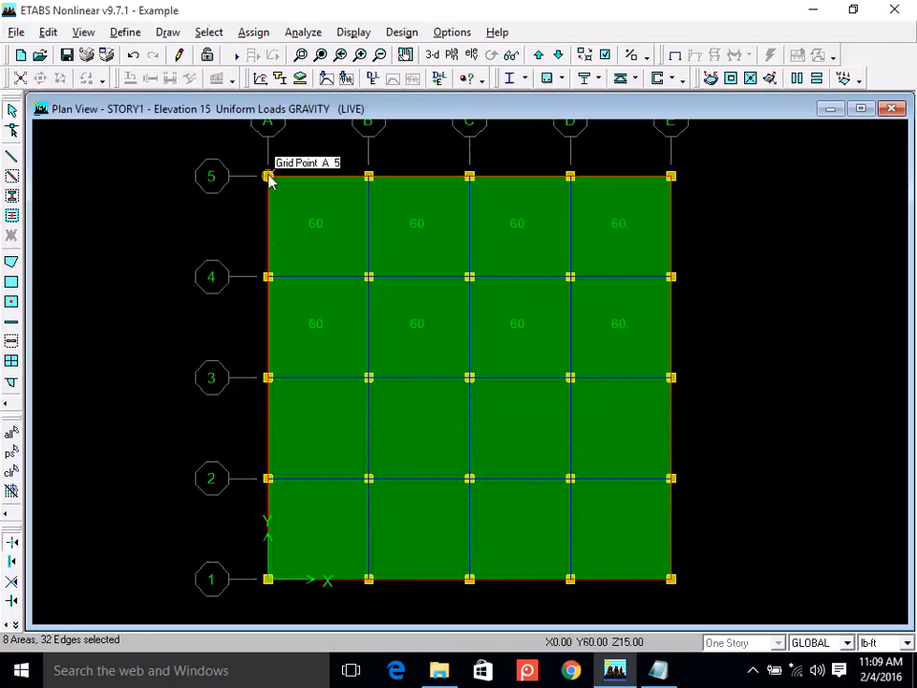
click(254, 39)
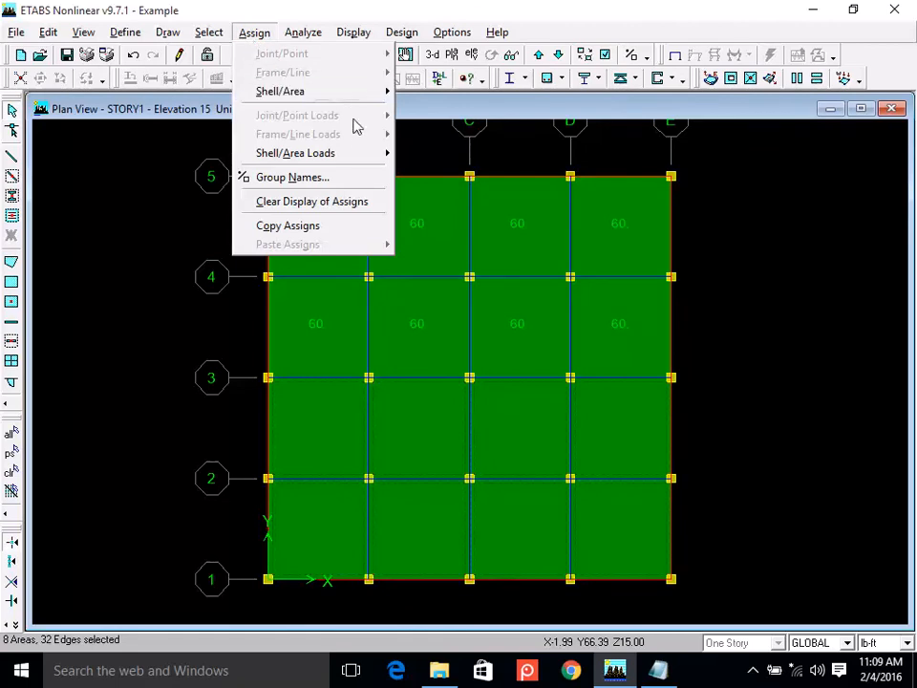
mouse_move(364, 154)
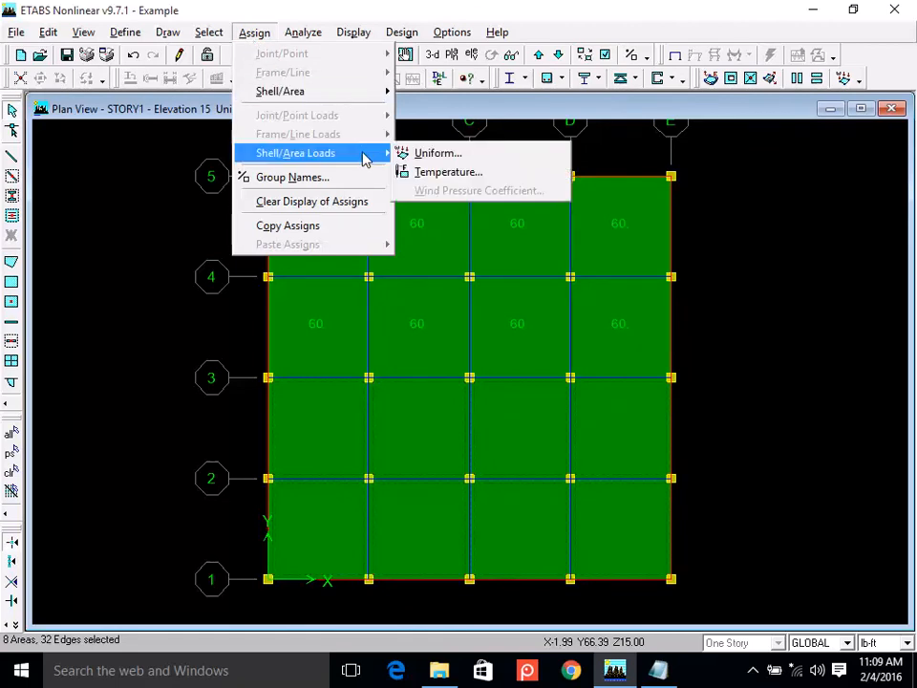
click(438, 161)
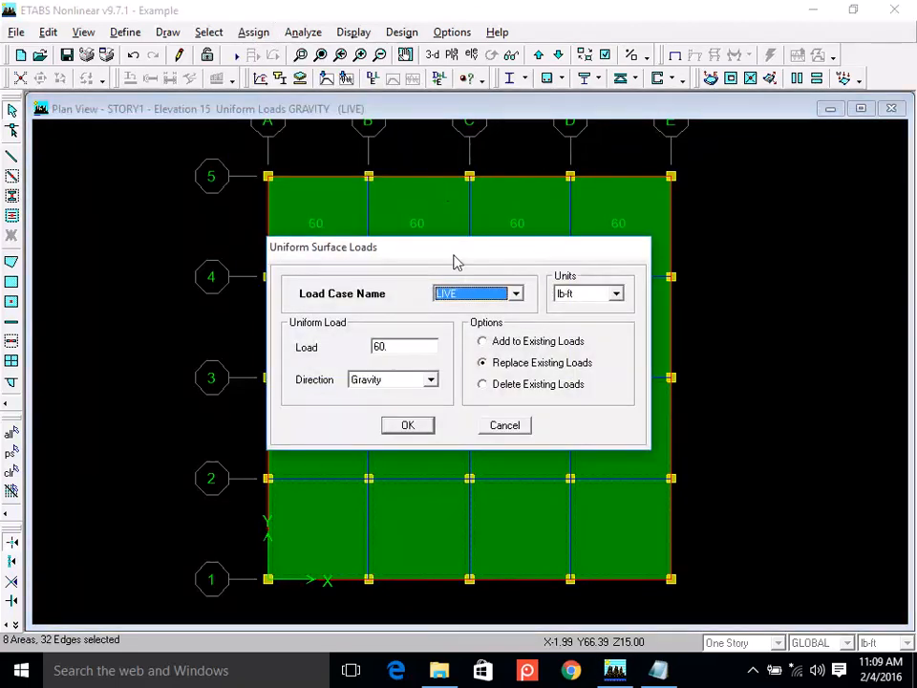
double_click(403, 346)
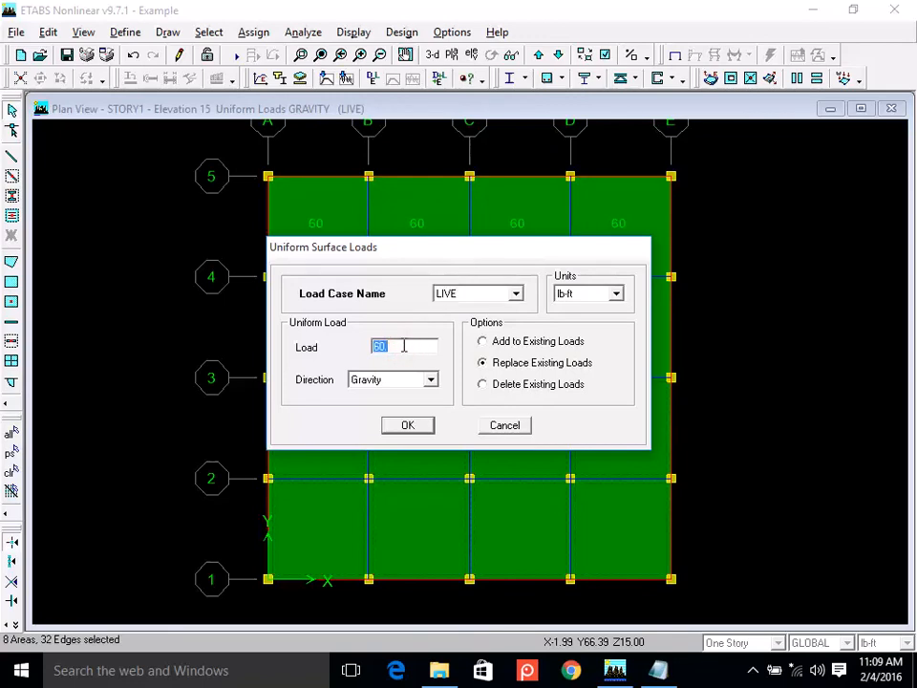
text(100)
click(403, 427)
drag(453, 250, 670, 30)
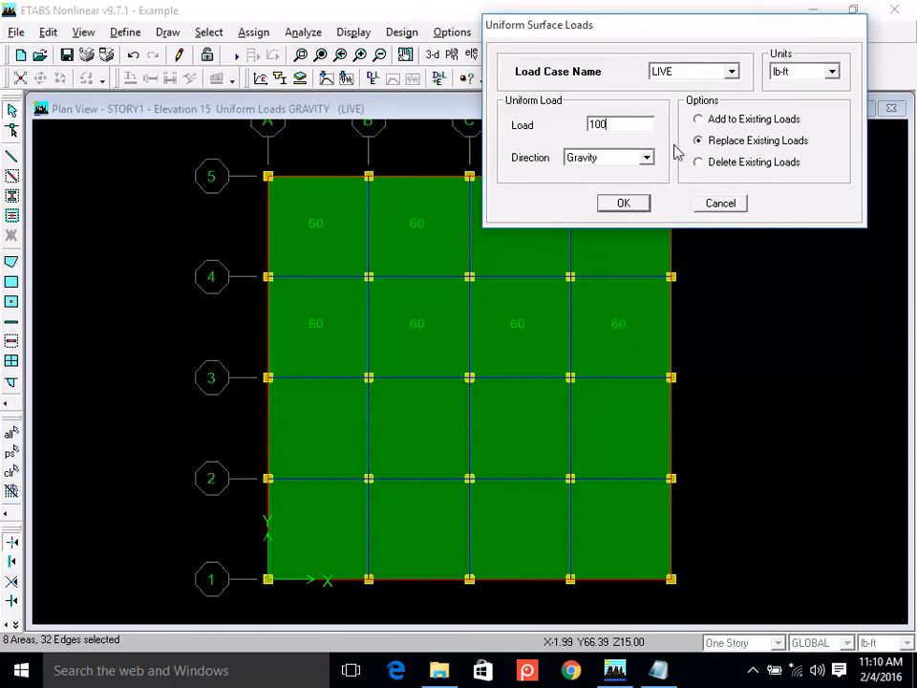
click(697, 125)
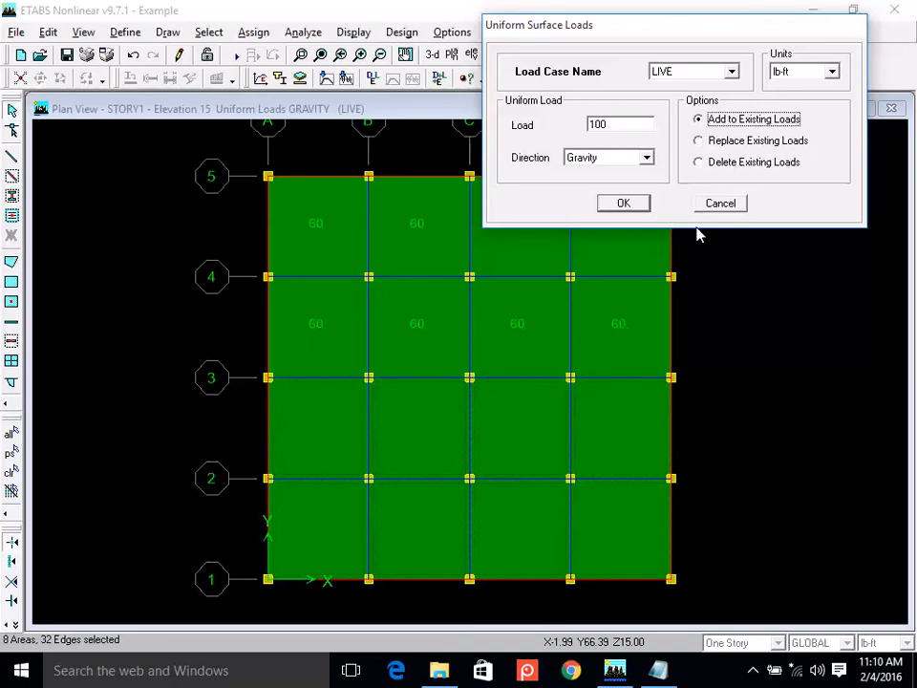
click(702, 141)
click(707, 122)
click(619, 204)
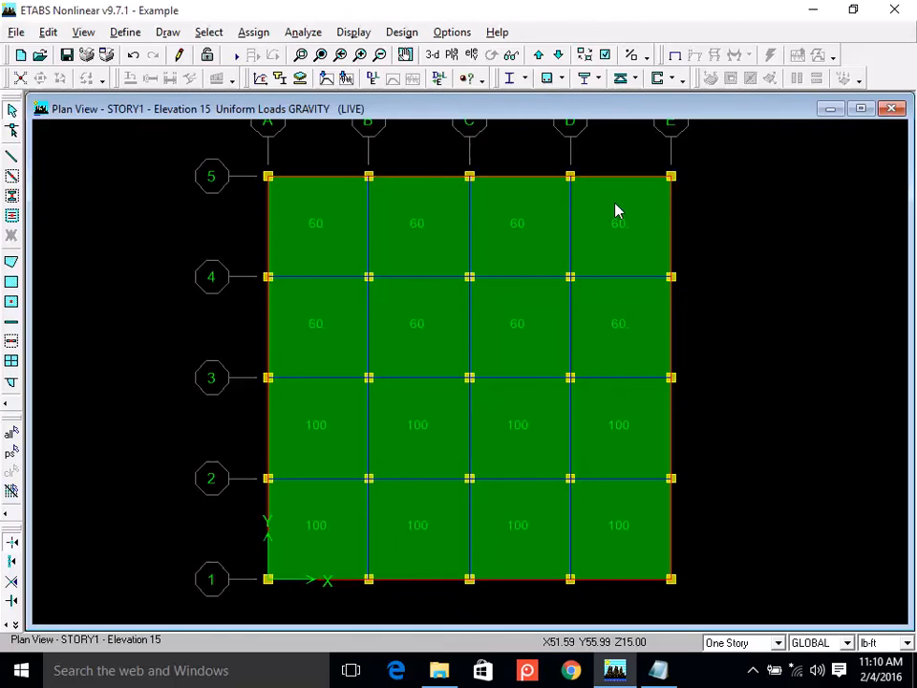
Set up a uniform gravity load of 20 in the LIVE case for the four slab panels between gridlines 3 and 4, adding to existing loads.
click(317, 339)
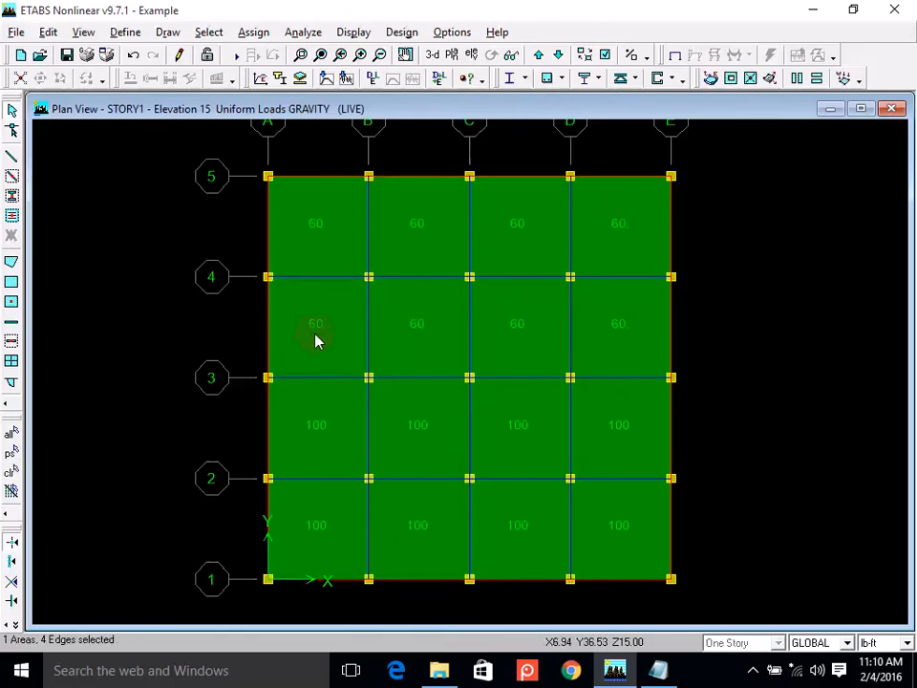
click(440, 321)
click(538, 321)
click(629, 340)
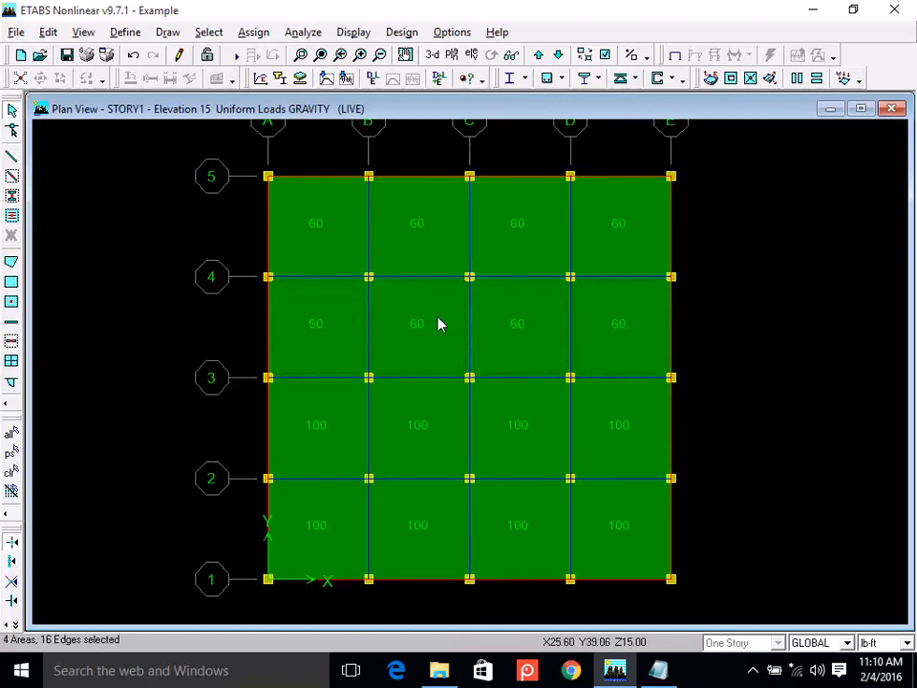
click(256, 38)
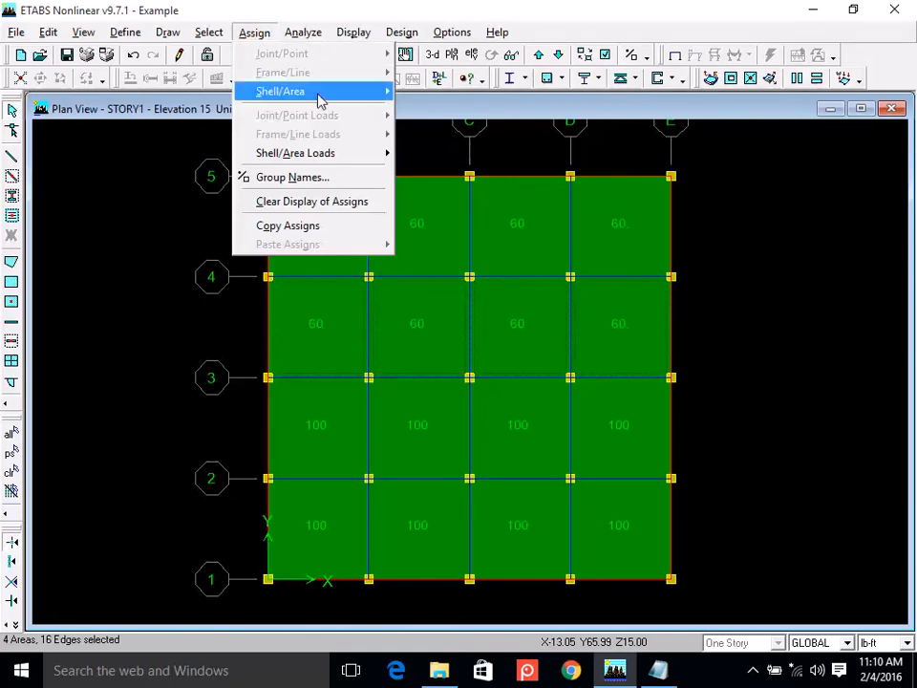
mouse_move(376, 165)
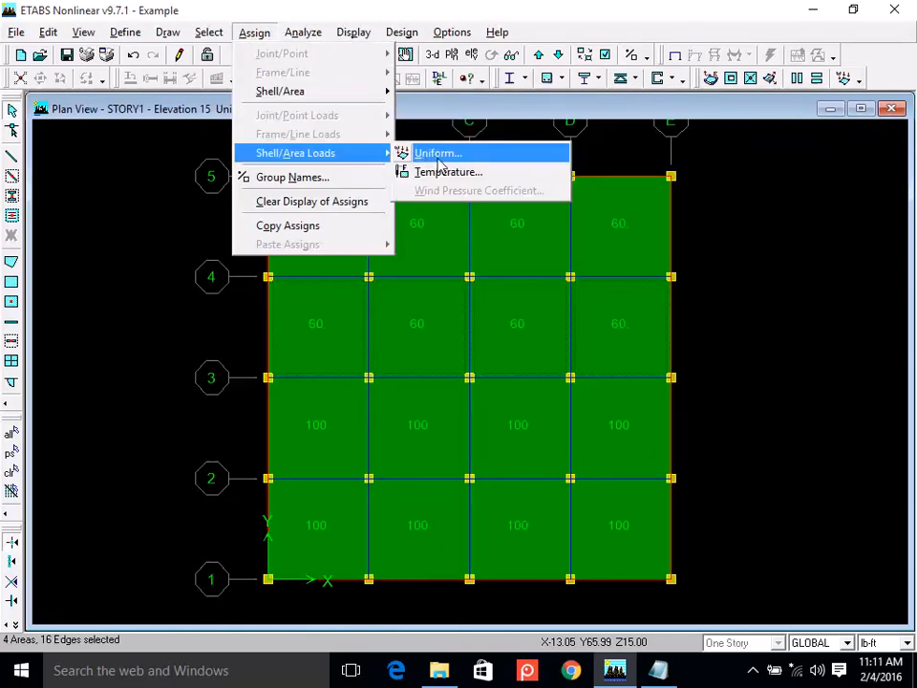
click(402, 155)
double_click(404, 346)
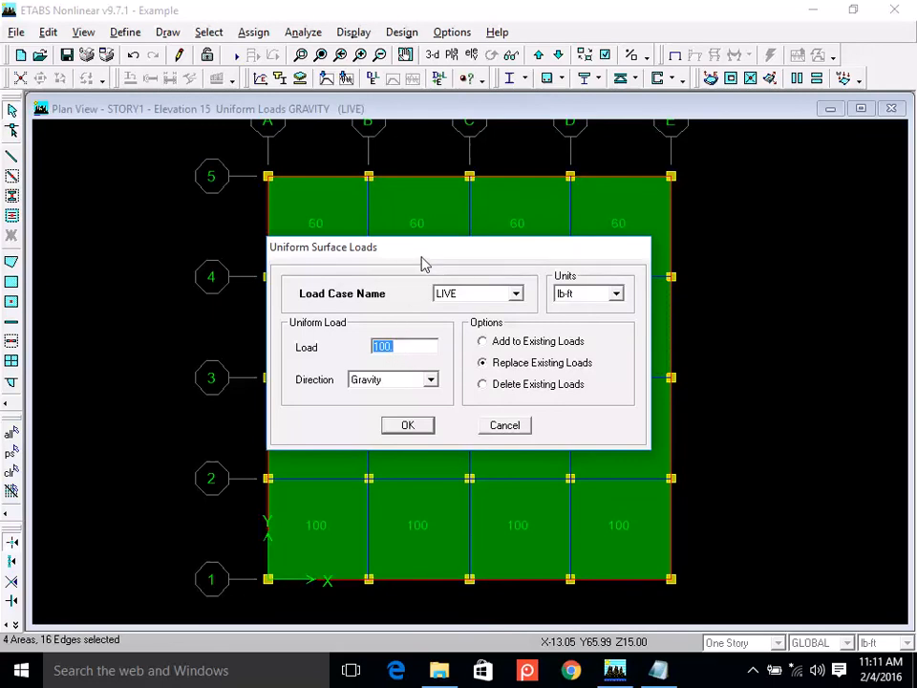
drag(422, 255, 458, 60)
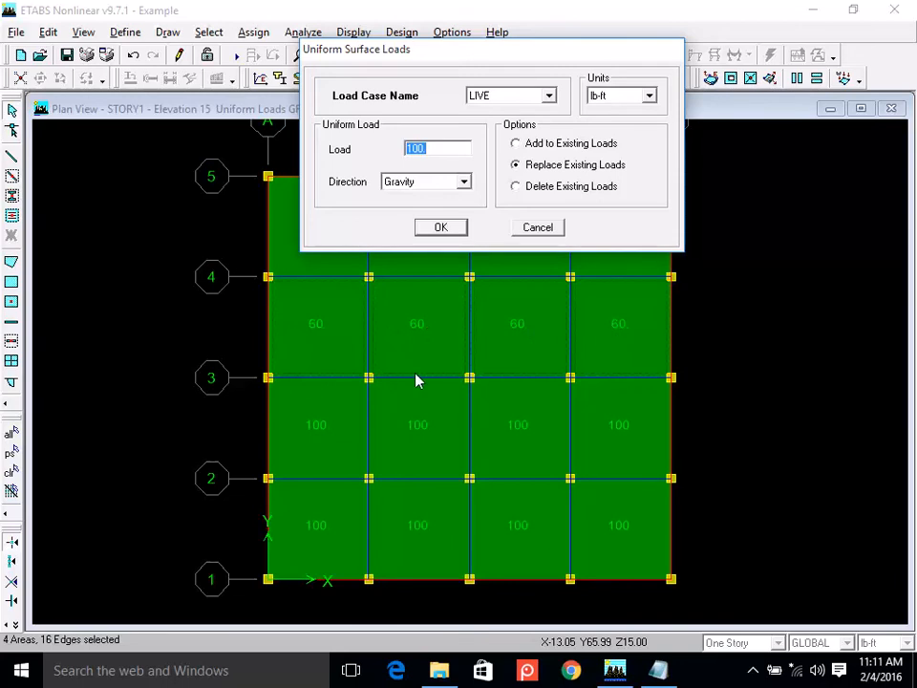
text(20)
click(515, 143)
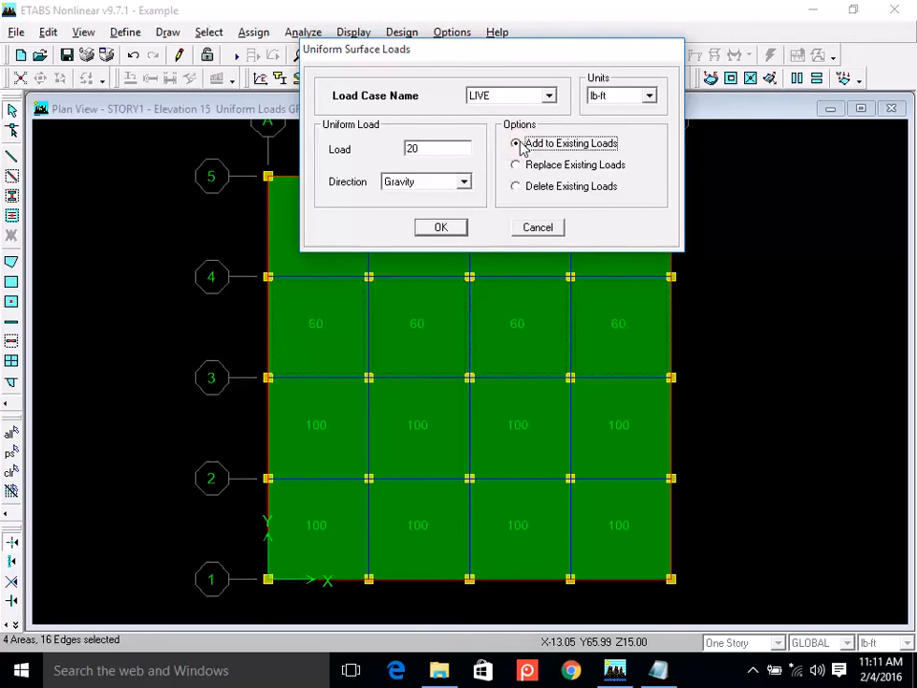
Try a load of 80 replacing the existing loads, and revert to 20 added to existing loads.
double_click(421, 150)
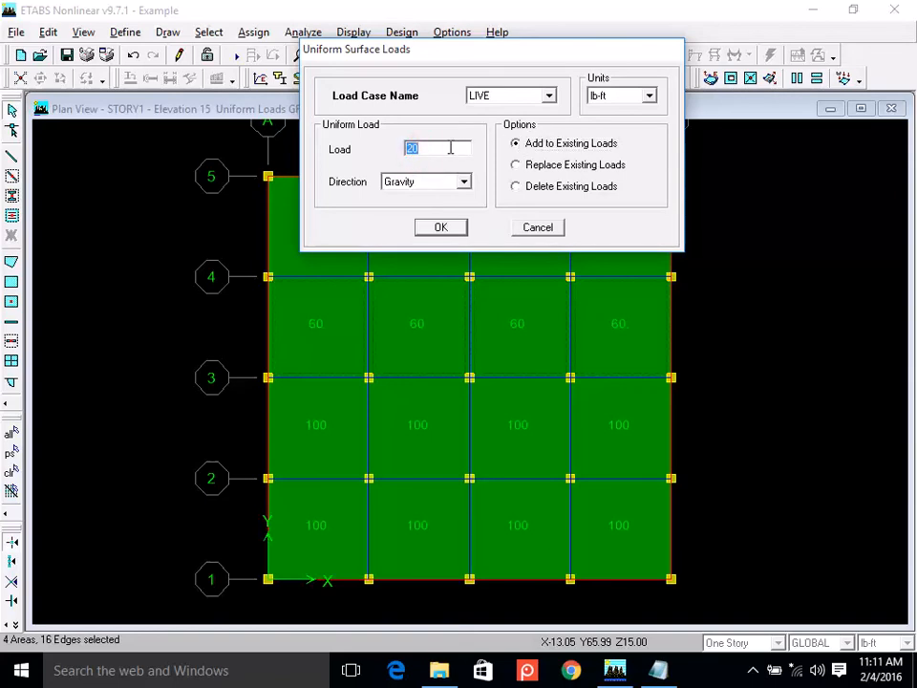
text(80)
click(519, 169)
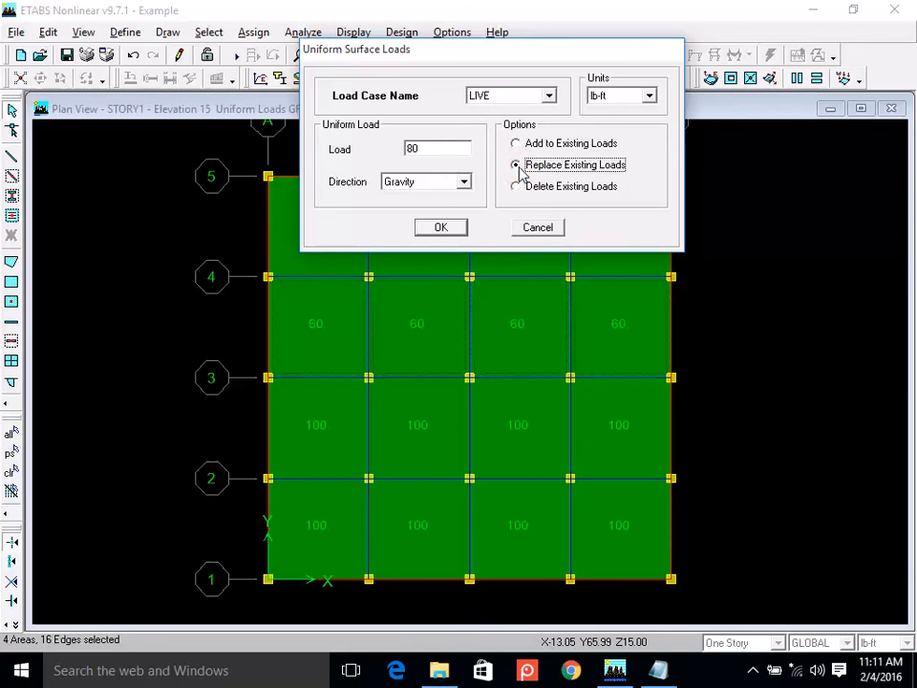
click(517, 143)
double_click(452, 153)
text(20)
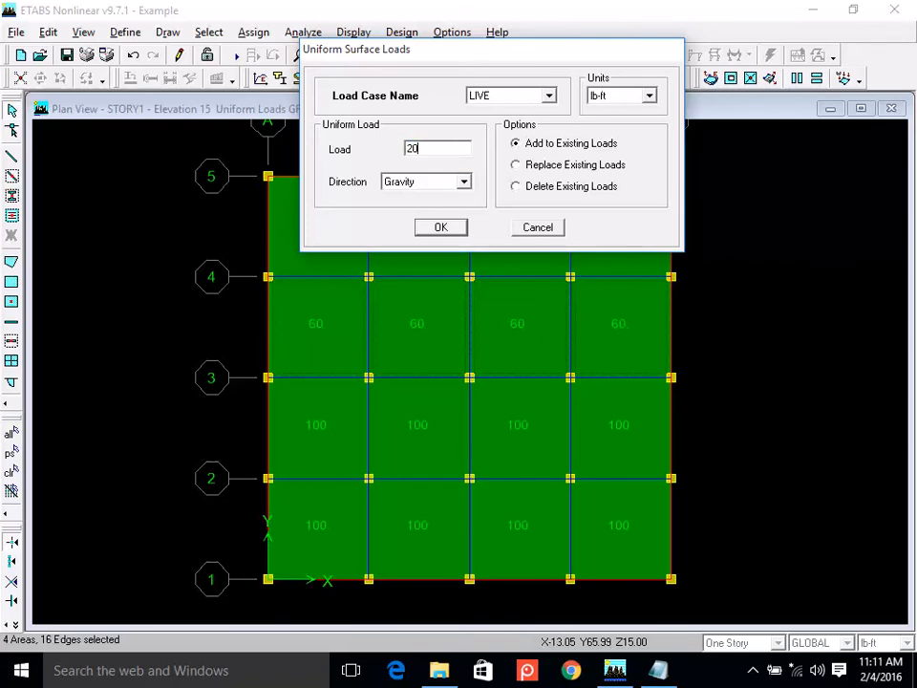
Apply the LIVE load to the selected panels and save the model.
click(455, 227)
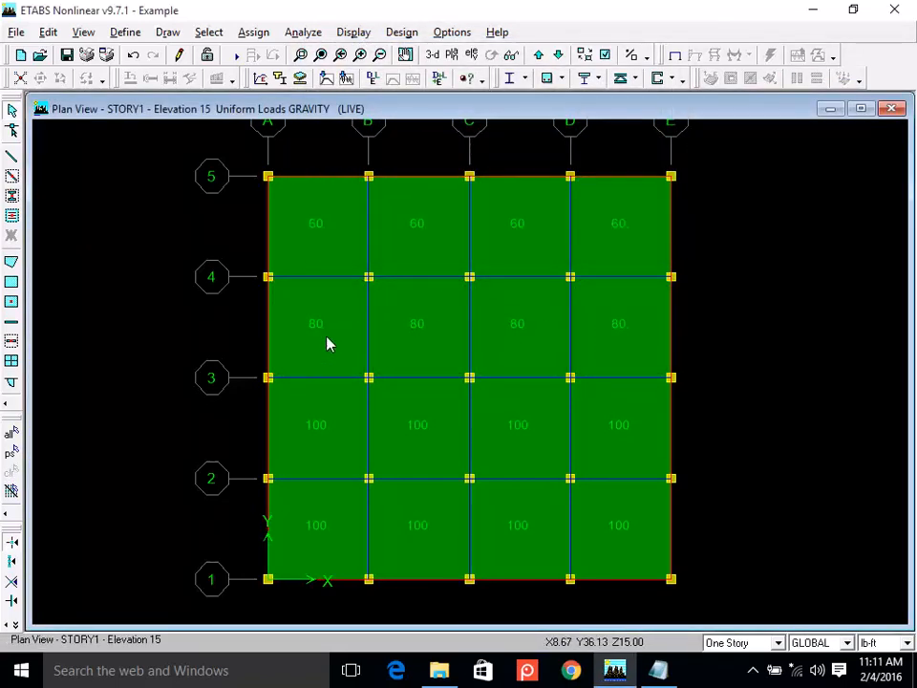
click(67, 56)
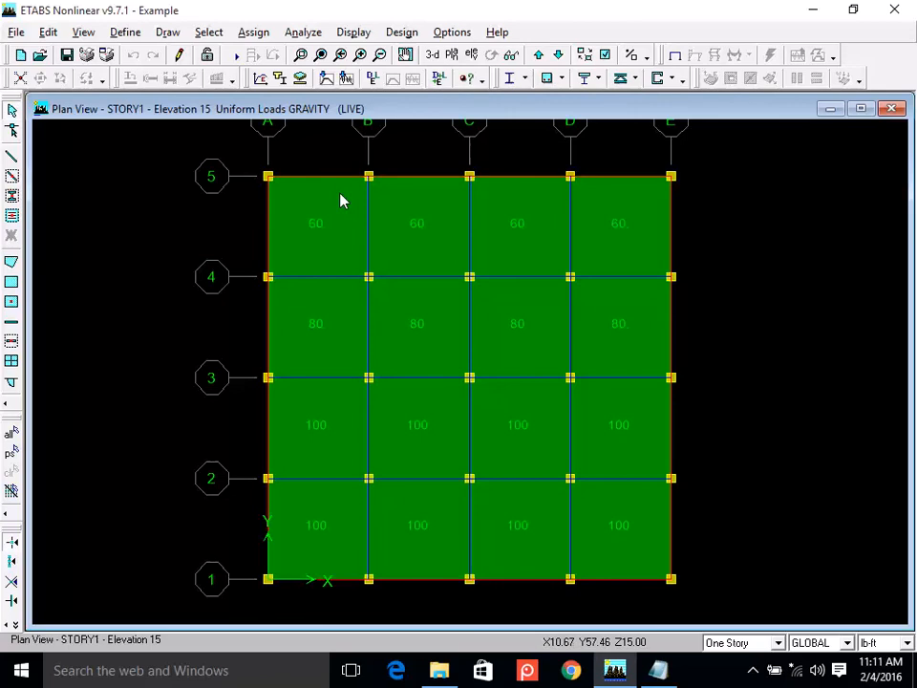
Assign a uniform gravity load of 50 in the FF case to all sixteen slab panels, replacing existing loads.
click(313, 251)
click(411, 222)
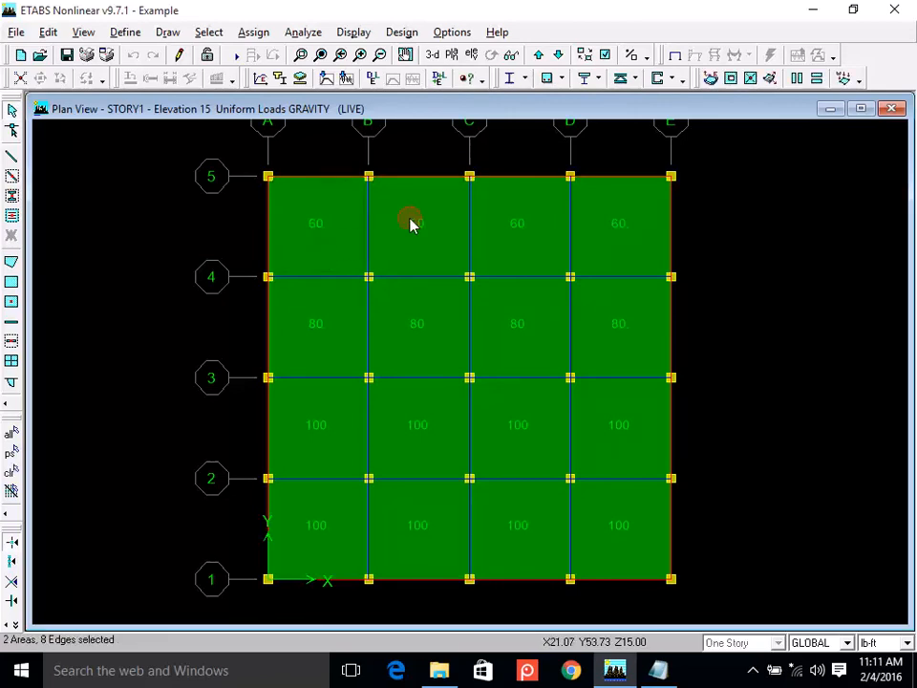
click(518, 229)
click(606, 236)
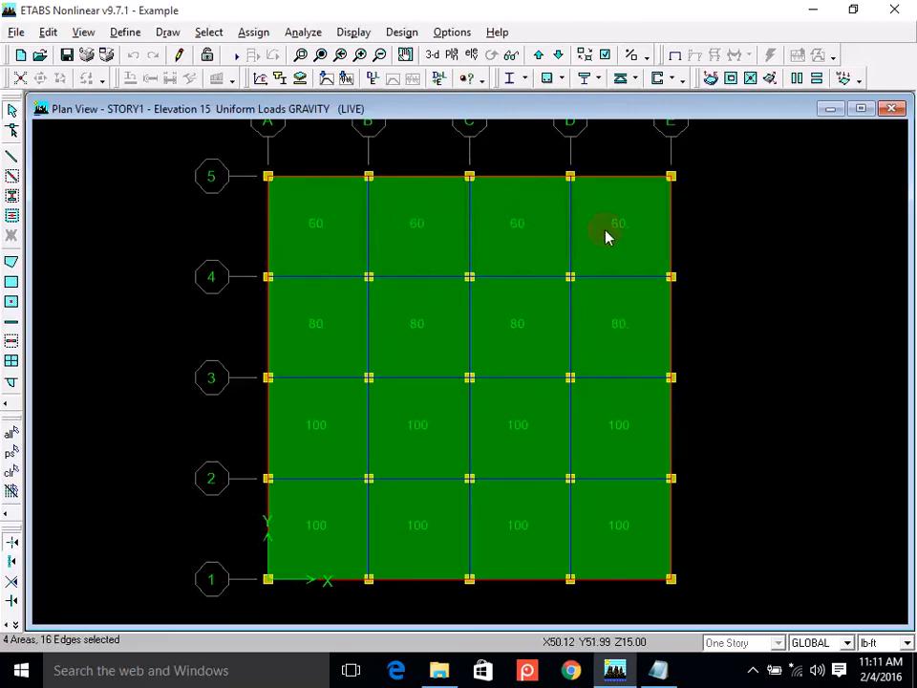
click(606, 331)
click(542, 338)
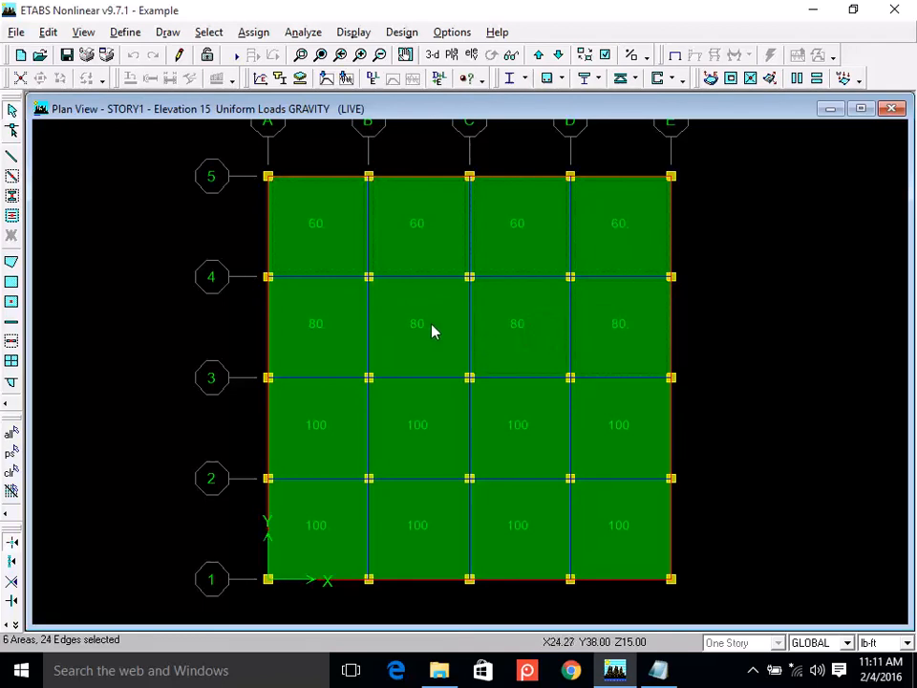
click(423, 328)
click(342, 338)
click(336, 424)
click(441, 425)
click(517, 421)
click(622, 417)
click(614, 527)
click(515, 529)
click(439, 528)
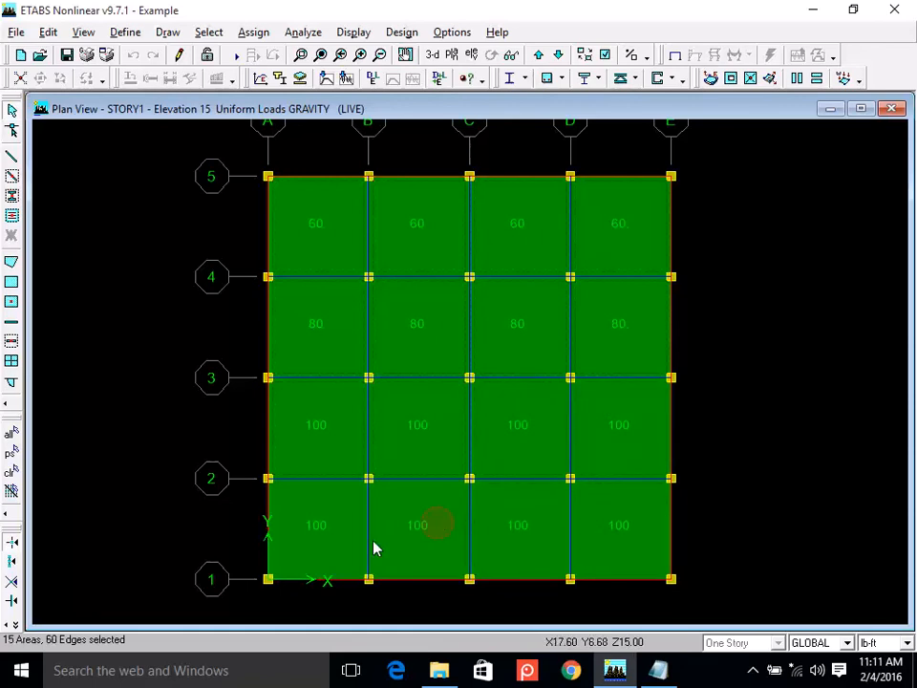
click(314, 537)
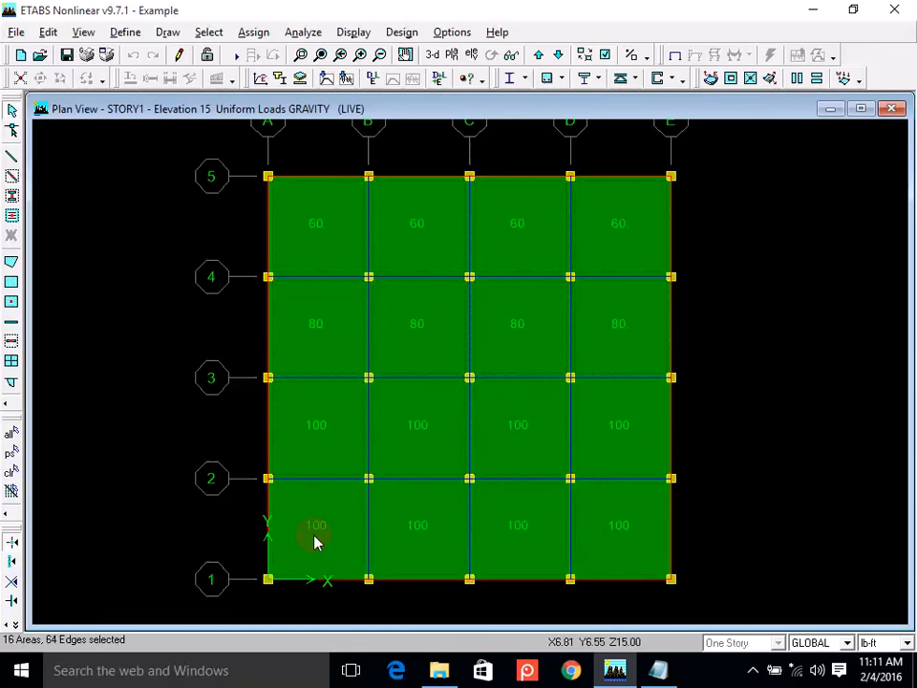
click(256, 35)
mouse_move(375, 159)
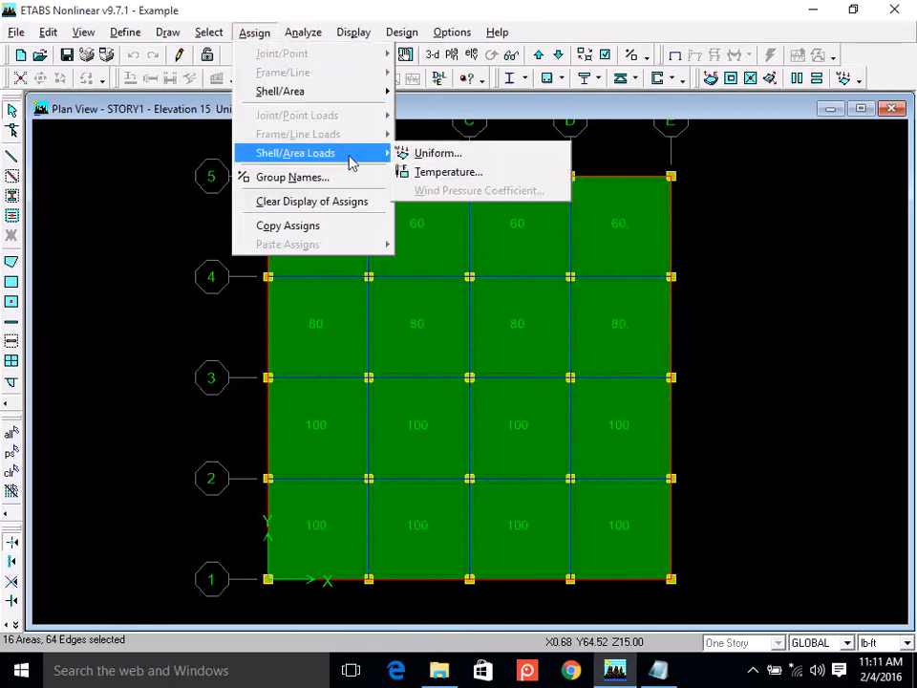
click(430, 154)
click(472, 293)
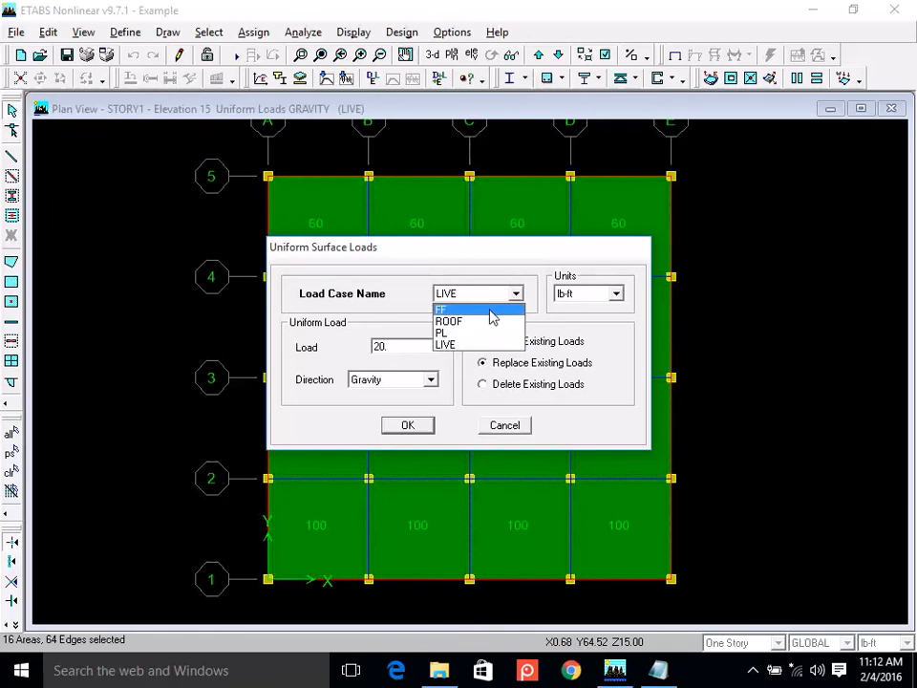
click(492, 317)
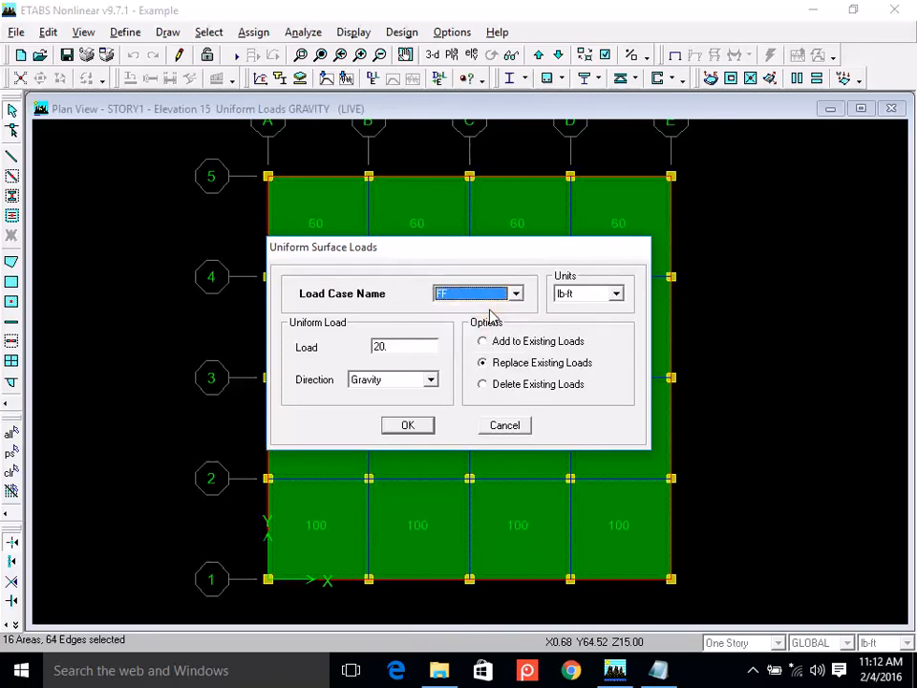
double_click(417, 347)
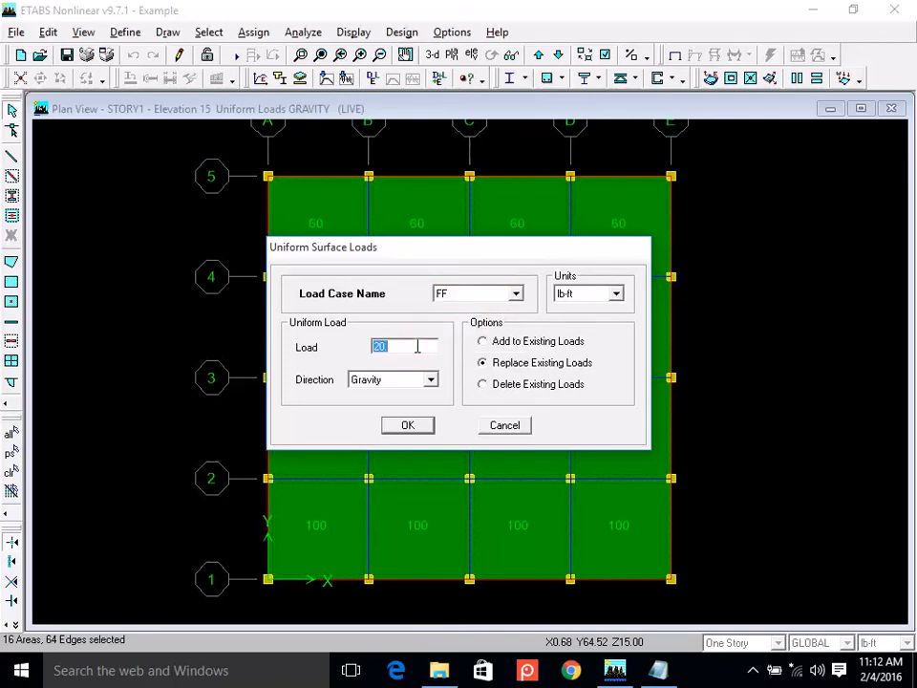
text(50)
click(407, 428)
click(406, 426)
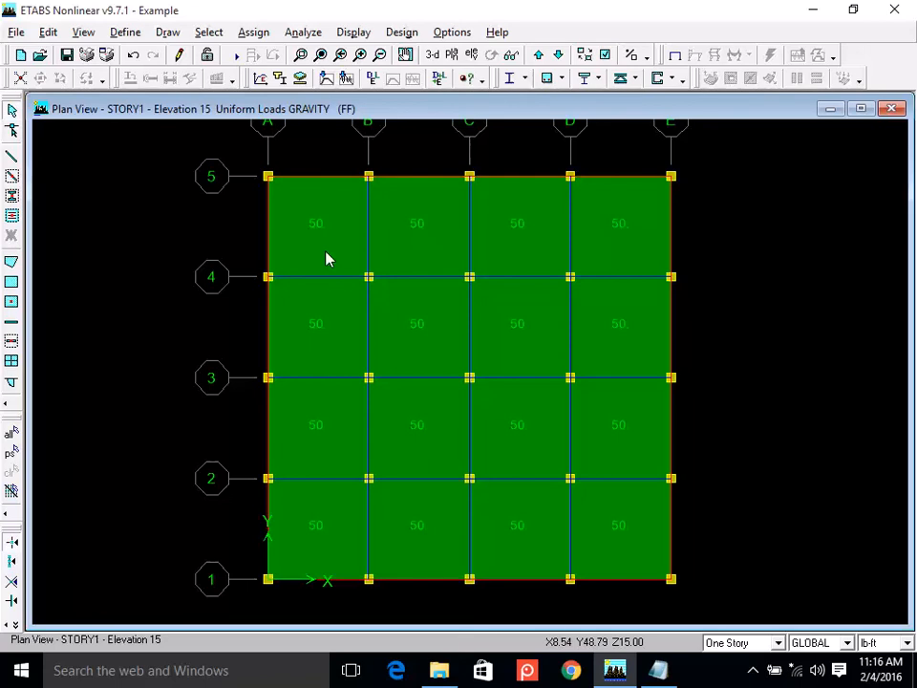
Reselect the previously selected slab panels, assign them a uniform gravity load of 70 in the PL case replacing existing loads, and save the model.
click(12, 453)
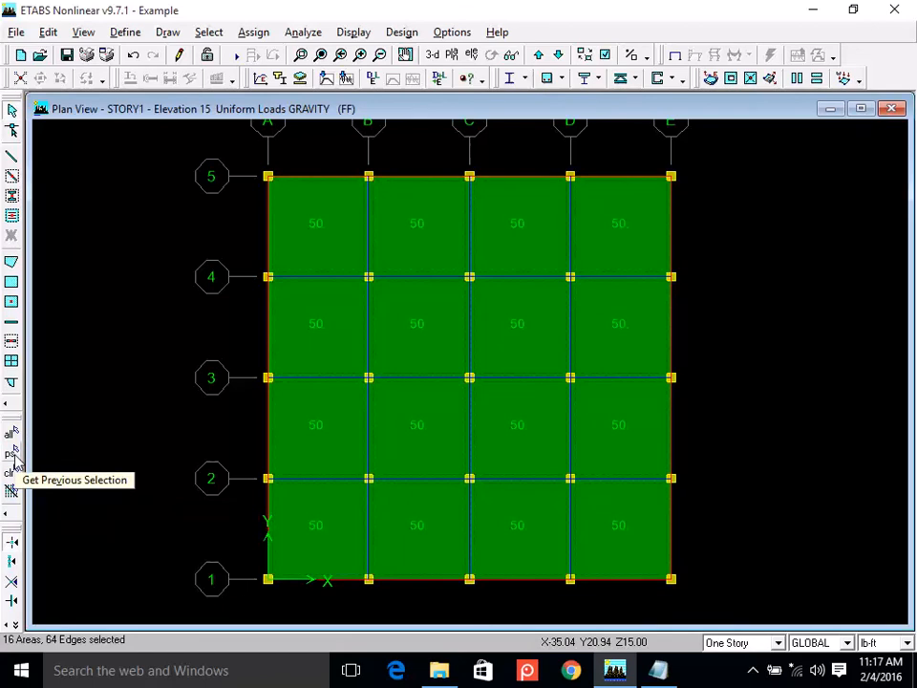
click(274, 34)
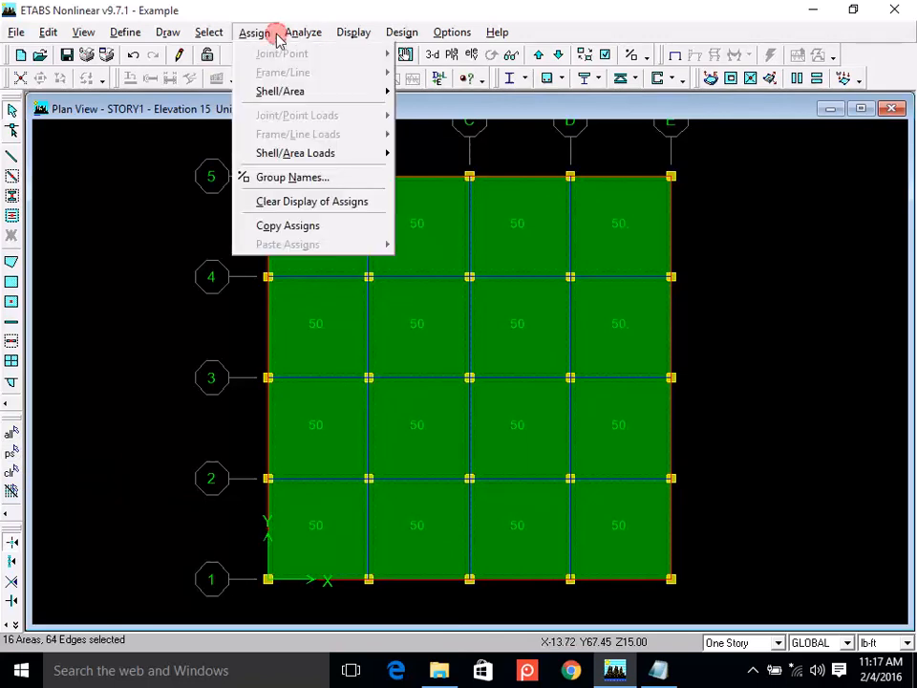
mouse_move(350, 149)
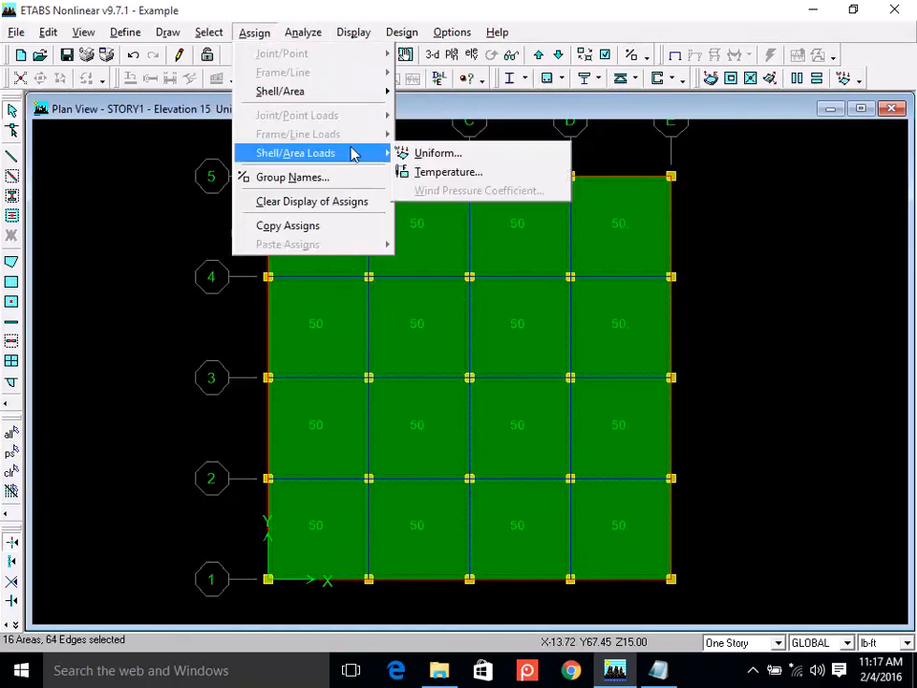
click(448, 151)
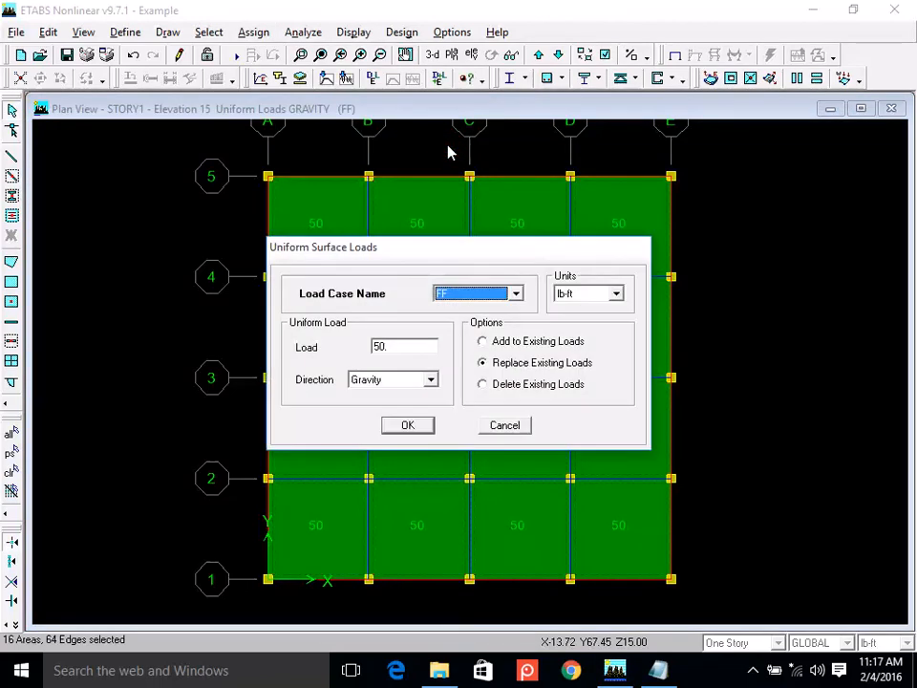
click(488, 297)
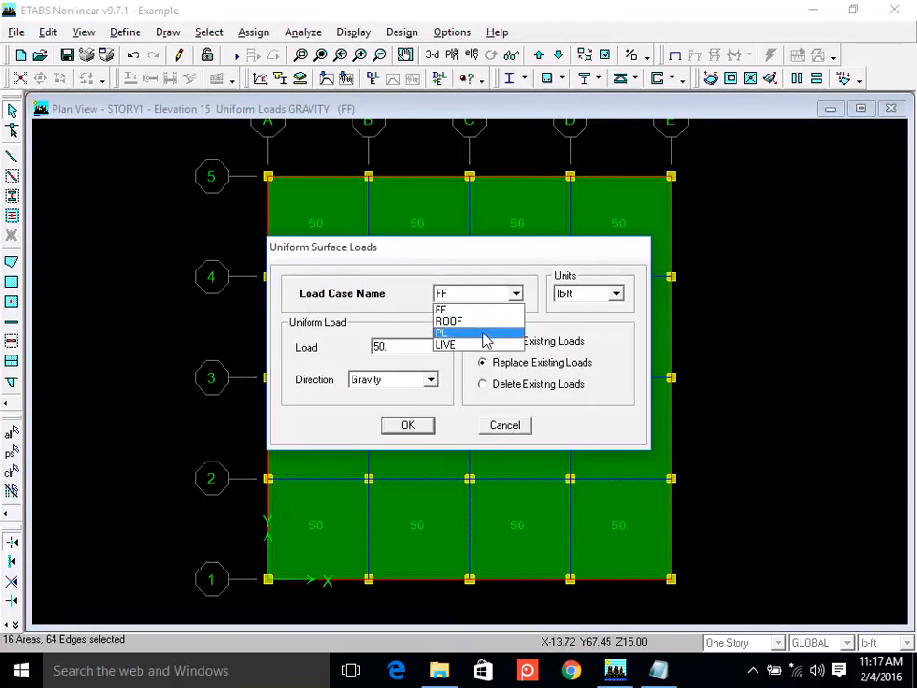
click(483, 332)
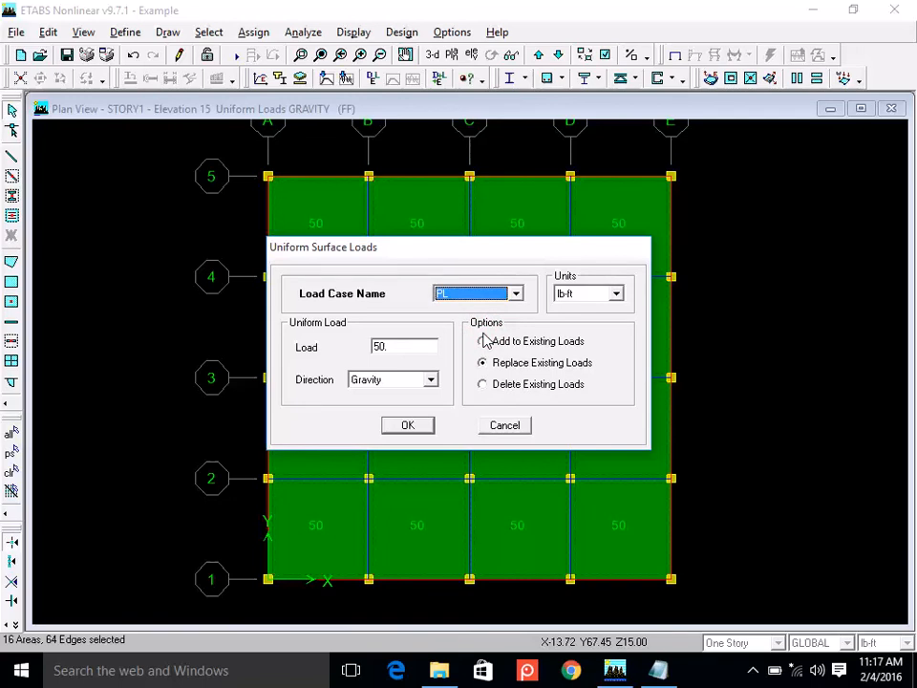
double_click(391, 347)
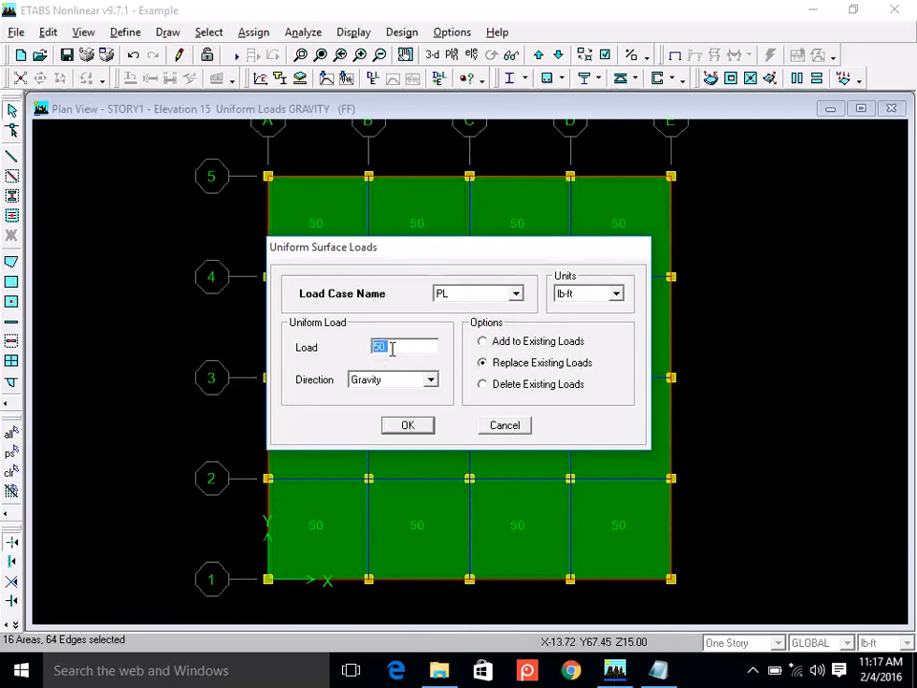
text(70)
click(405, 425)
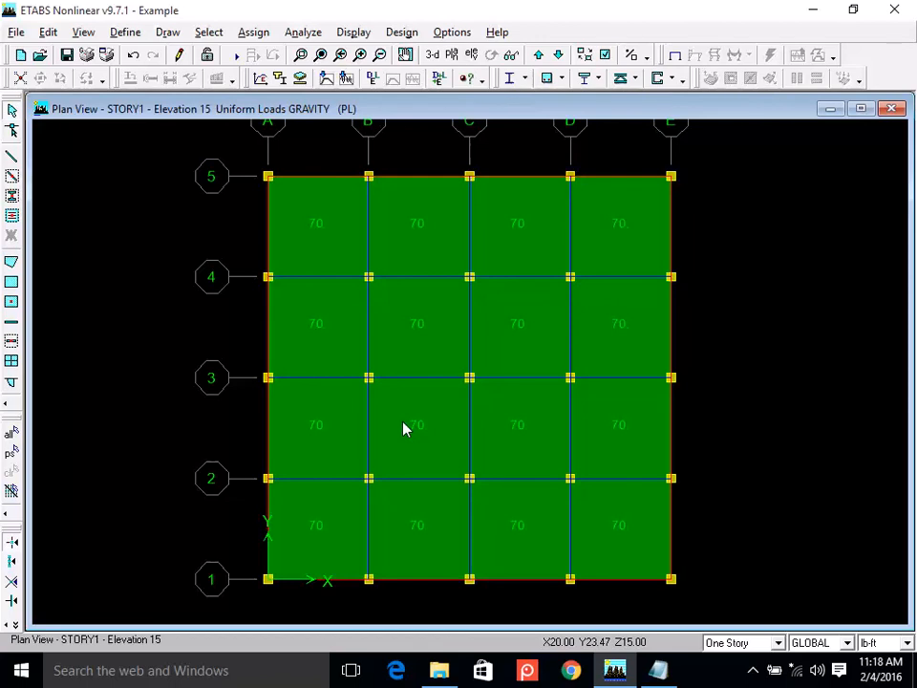
click(67, 55)
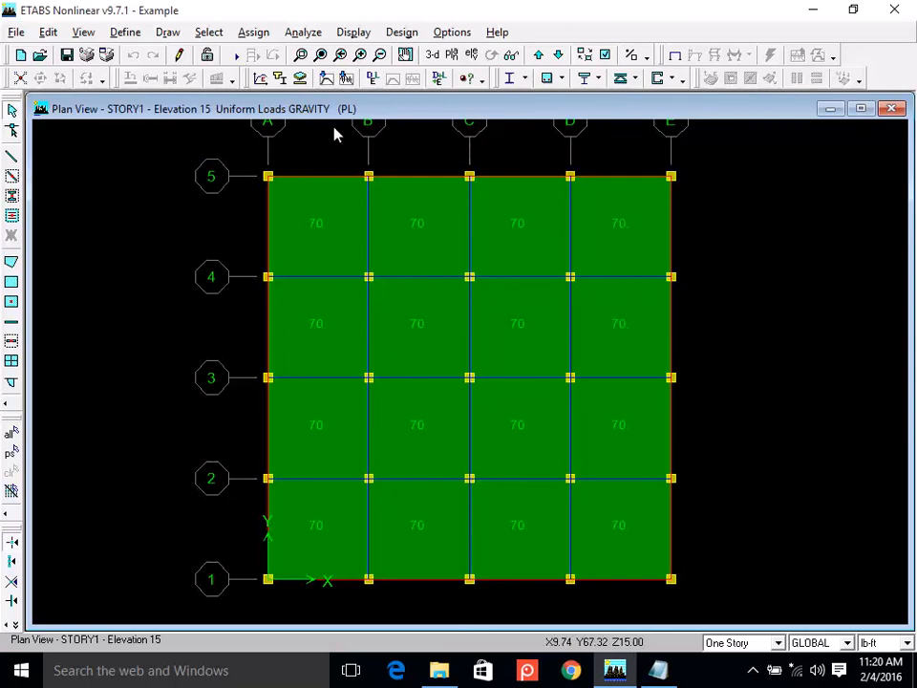
Display the uniform gravity area loads of the LIVE case on the STORY1 plan.
click(367, 35)
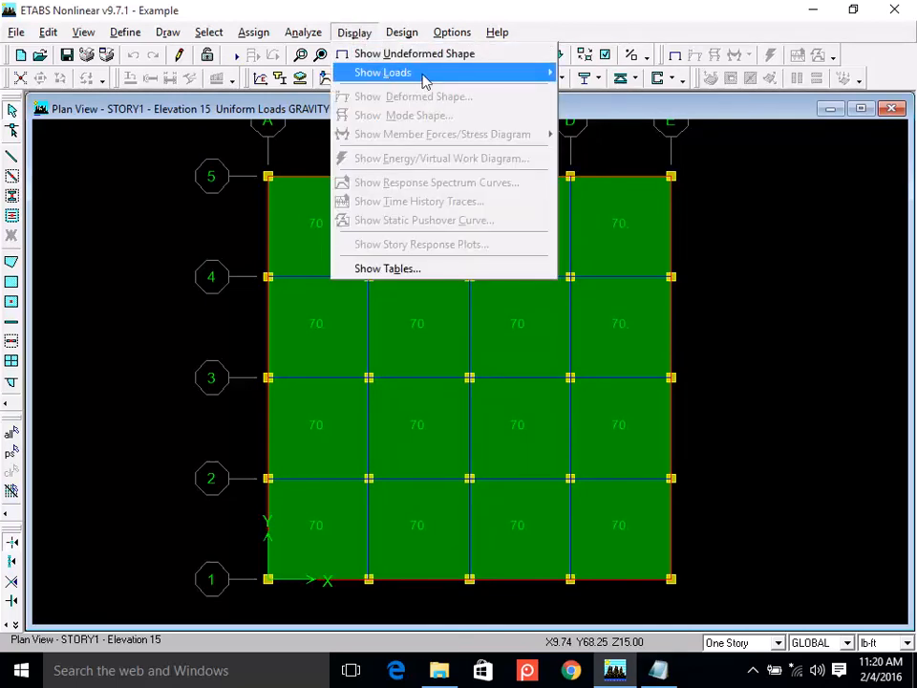
mouse_move(425, 81)
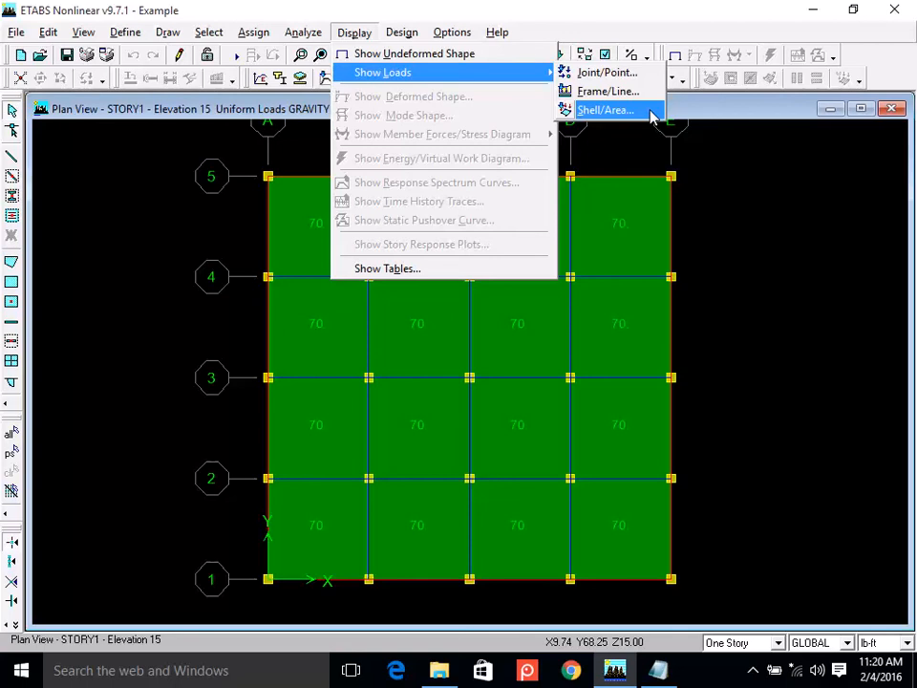
click(606, 110)
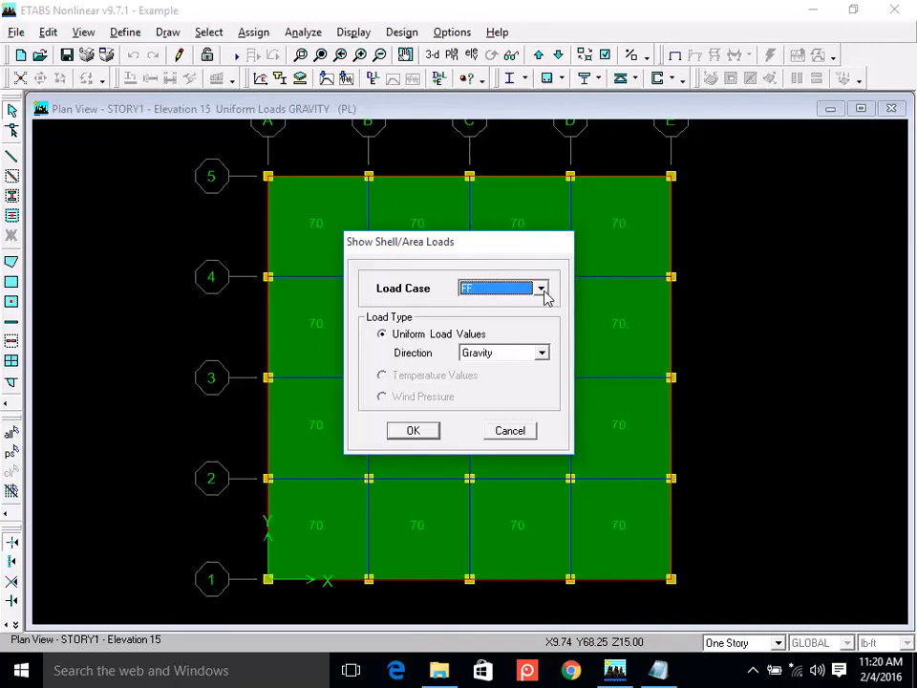
click(541, 289)
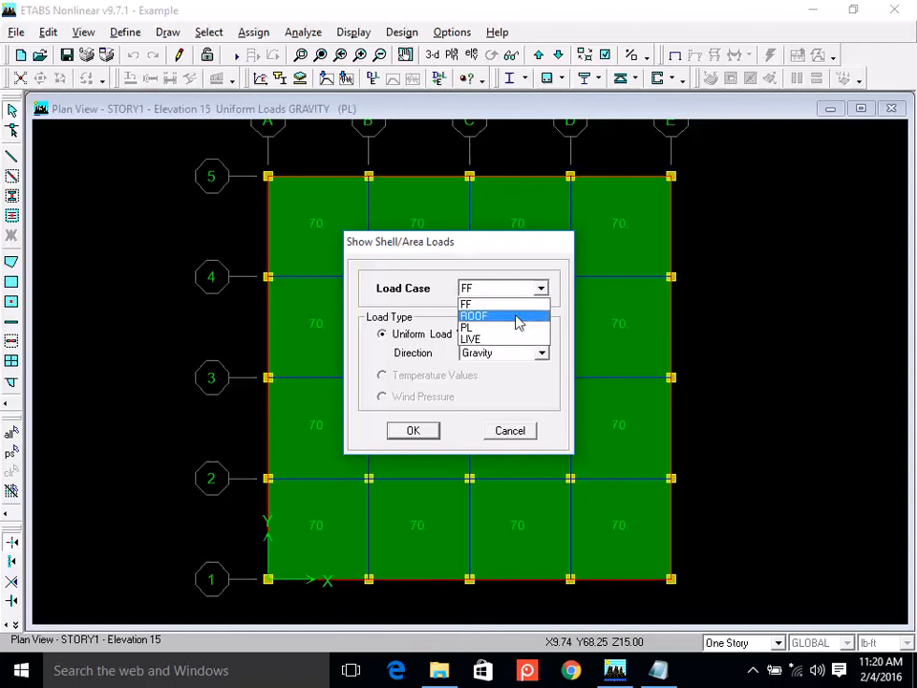
click(516, 318)
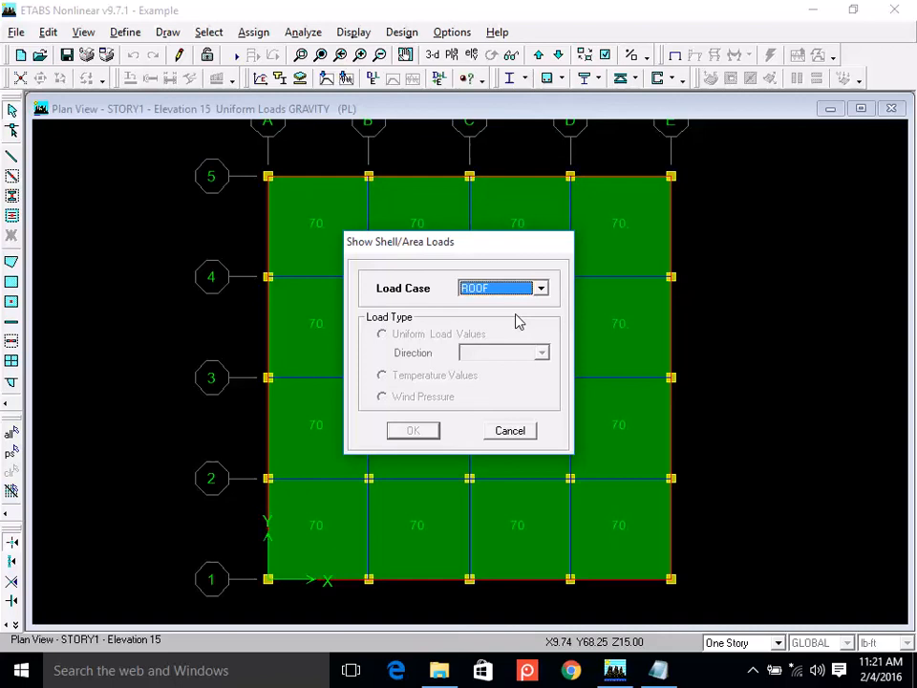
click(510, 288)
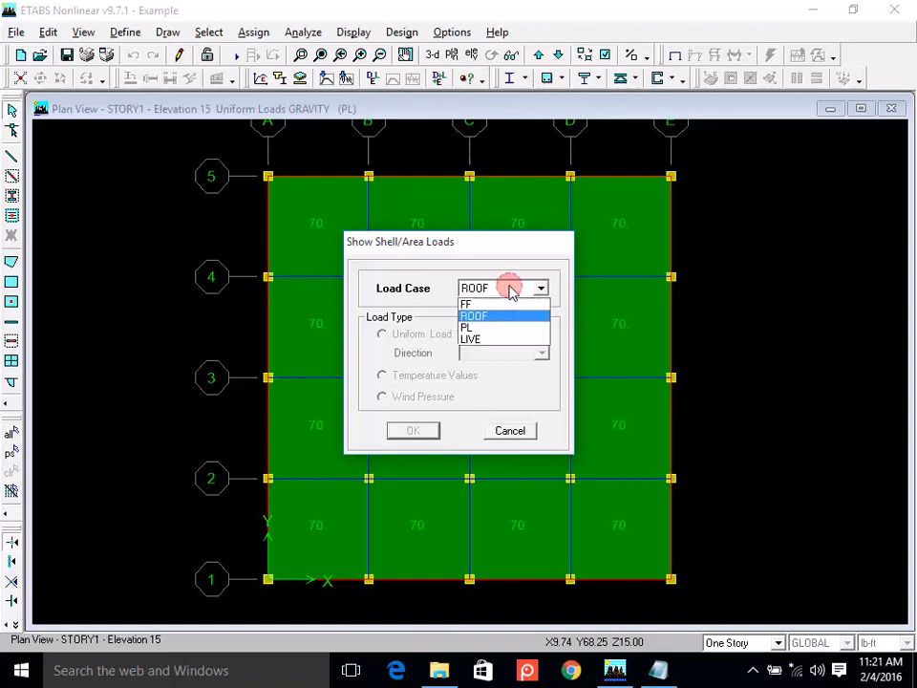
click(496, 340)
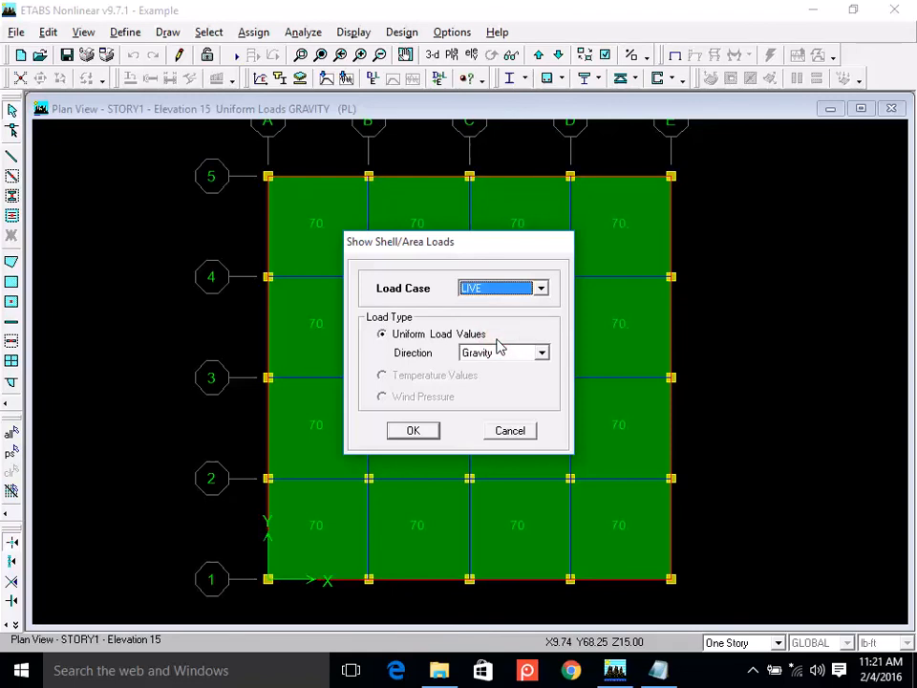
click(410, 434)
click(411, 433)
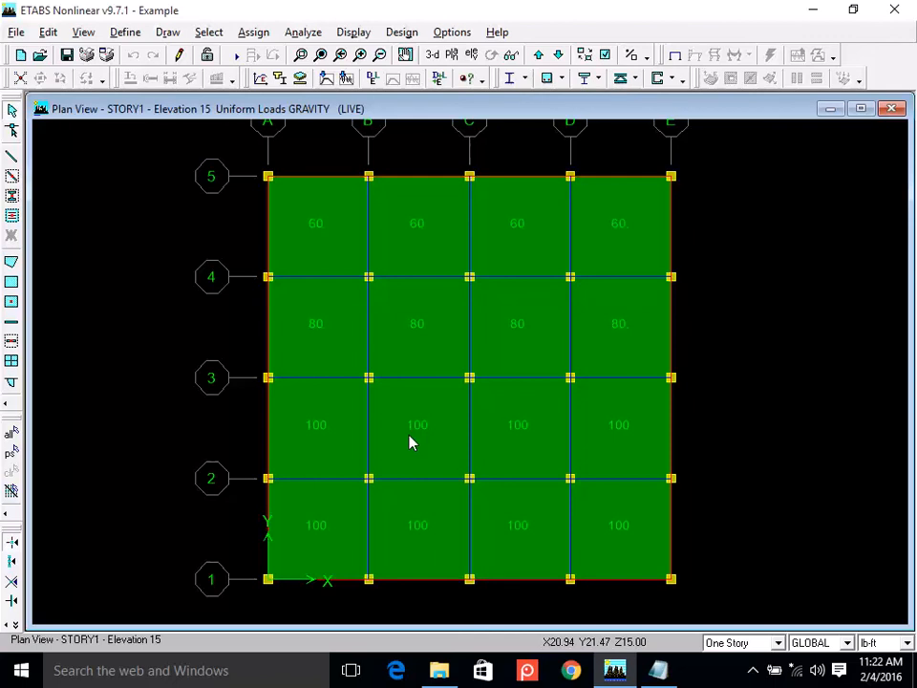
Inspect the slab panel between grids B–C and 3–4, reviewing its section assignment and its FF, PL and LIVE loads.
right_click(422, 317)
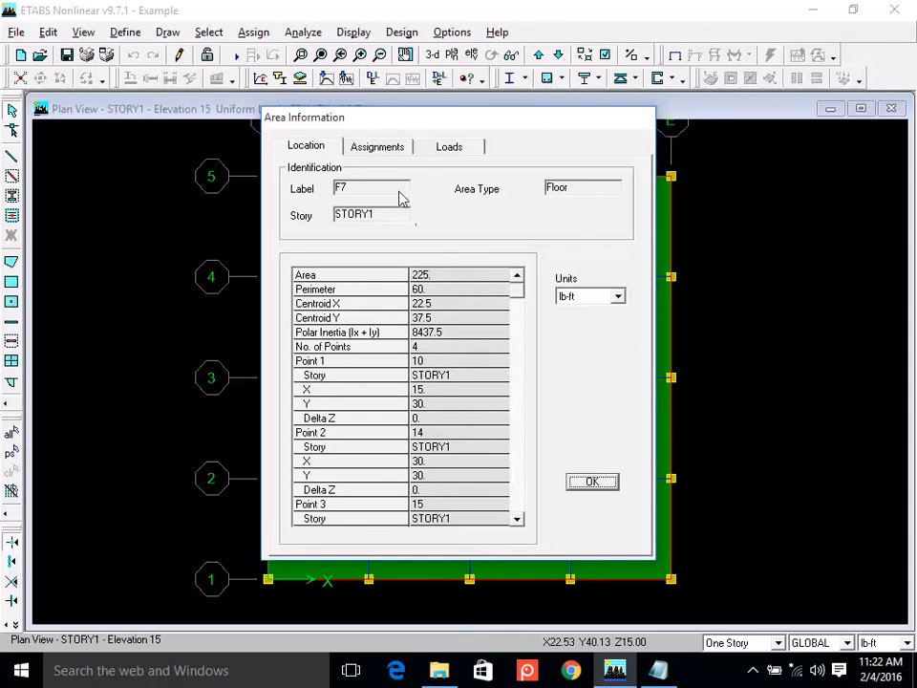
click(390, 150)
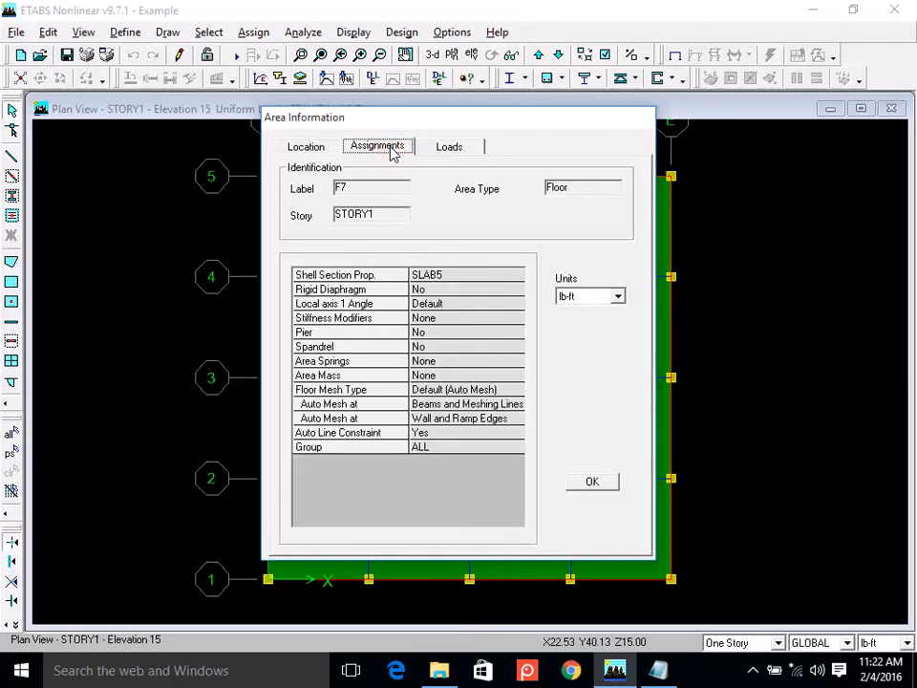
click(454, 277)
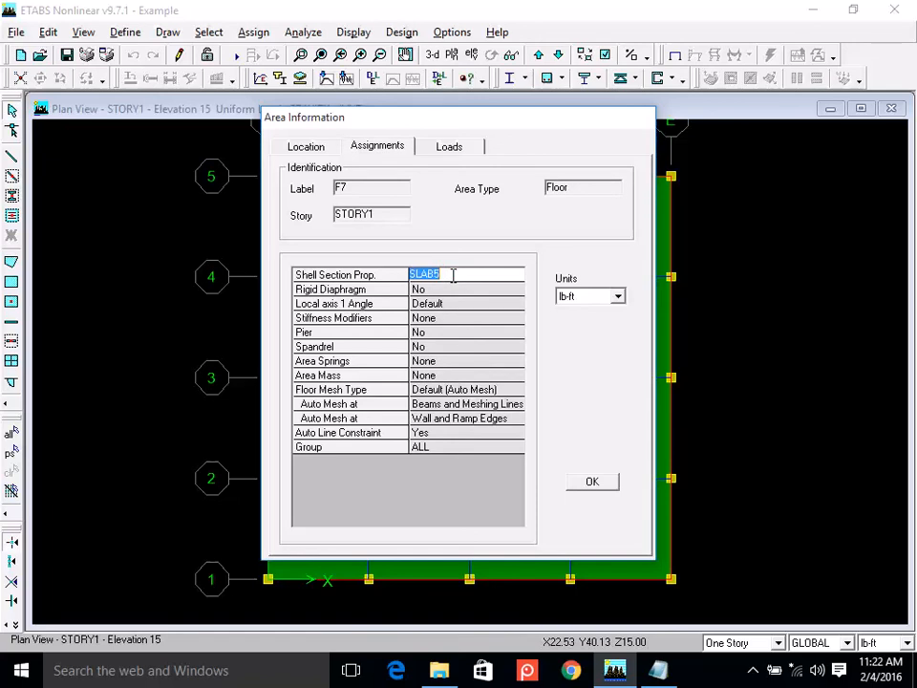
click(445, 148)
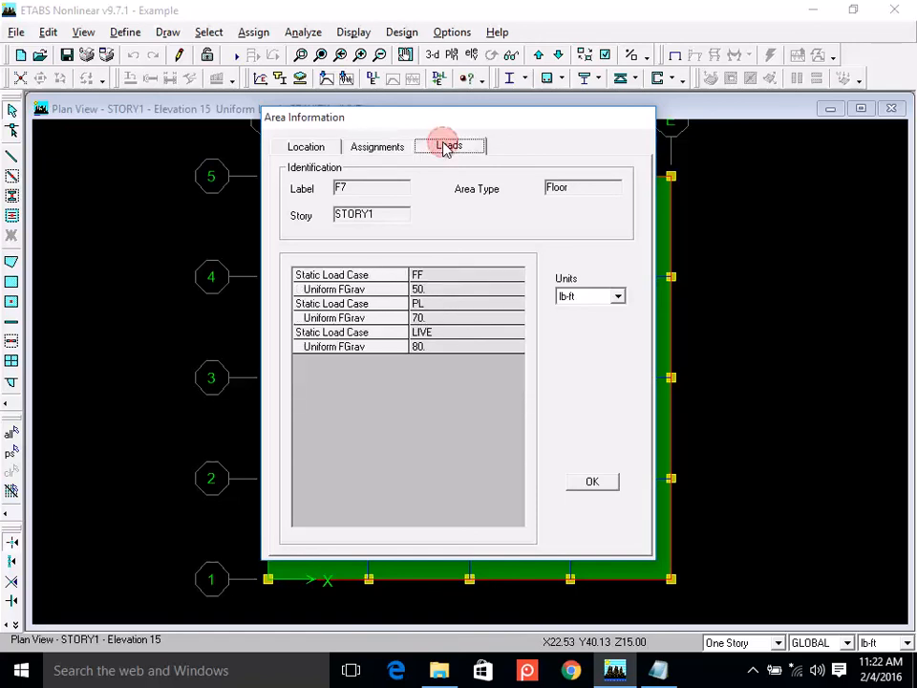
click(432, 275)
click(435, 289)
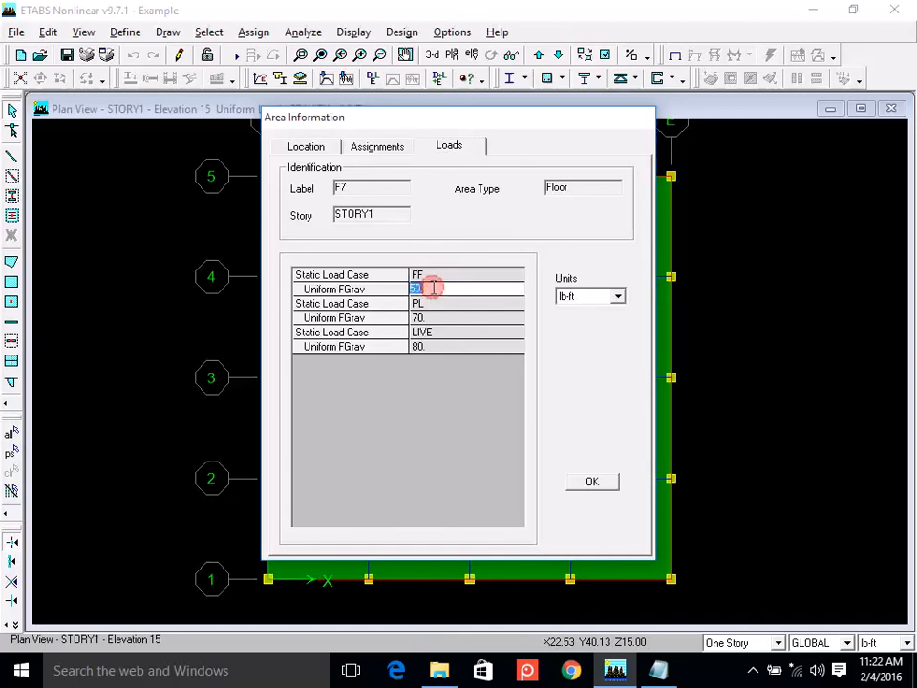
click(436, 304)
click(430, 317)
click(438, 332)
click(439, 351)
click(440, 352)
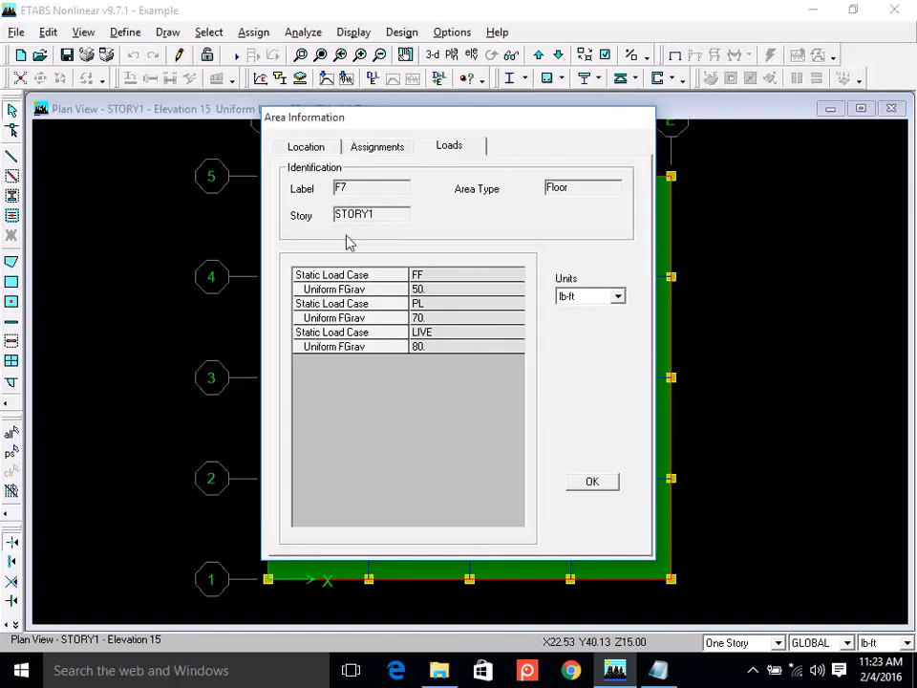
click(589, 482)
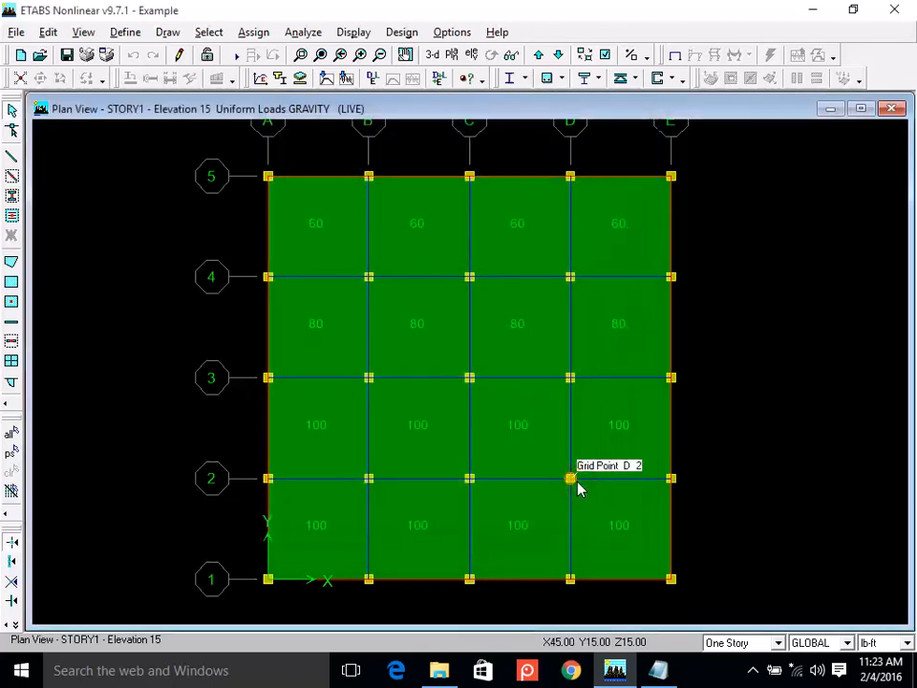
Save the model and select the three edge beams along grid 5 between A and D, leaving slab panels unselected.
click(62, 60)
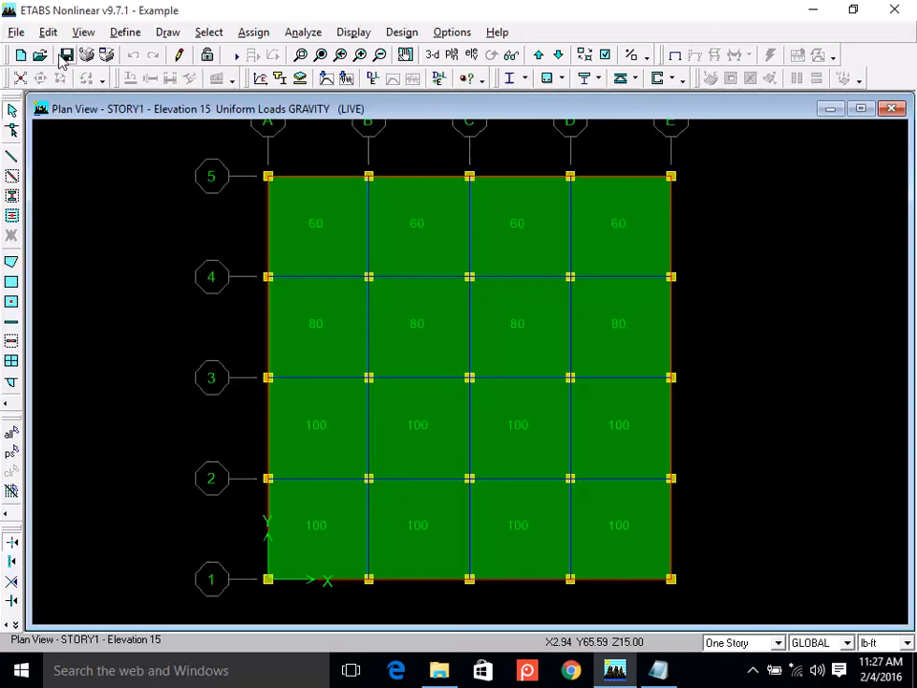
click(301, 177)
click(440, 179)
click(516, 180)
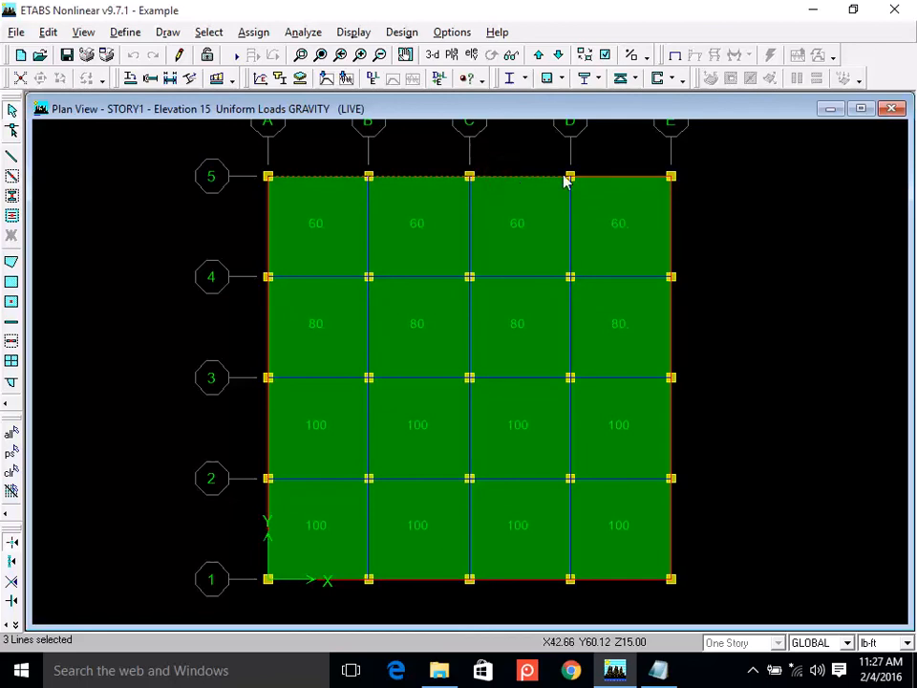
click(621, 179)
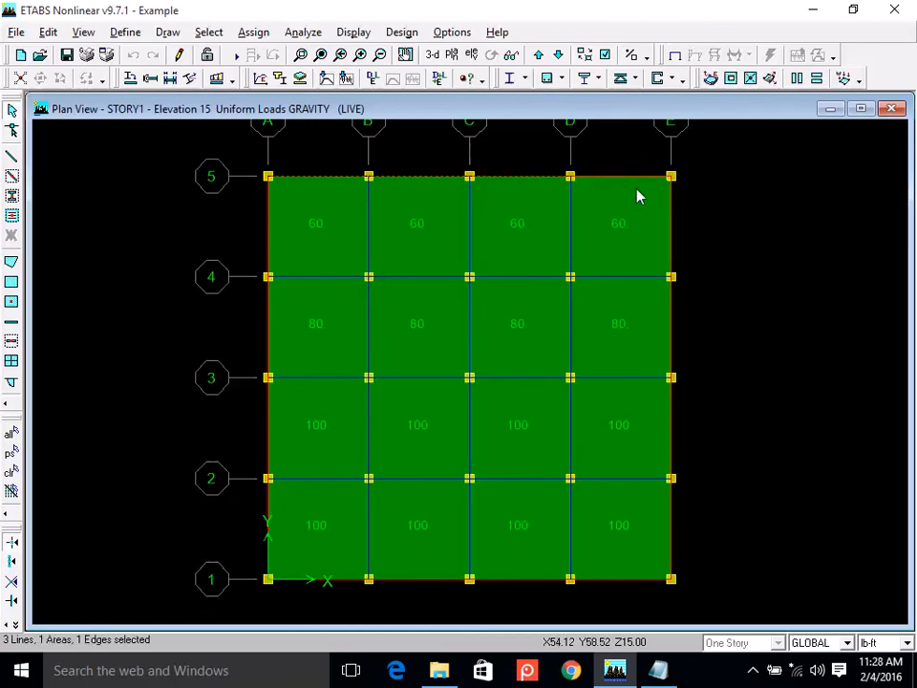
click(639, 184)
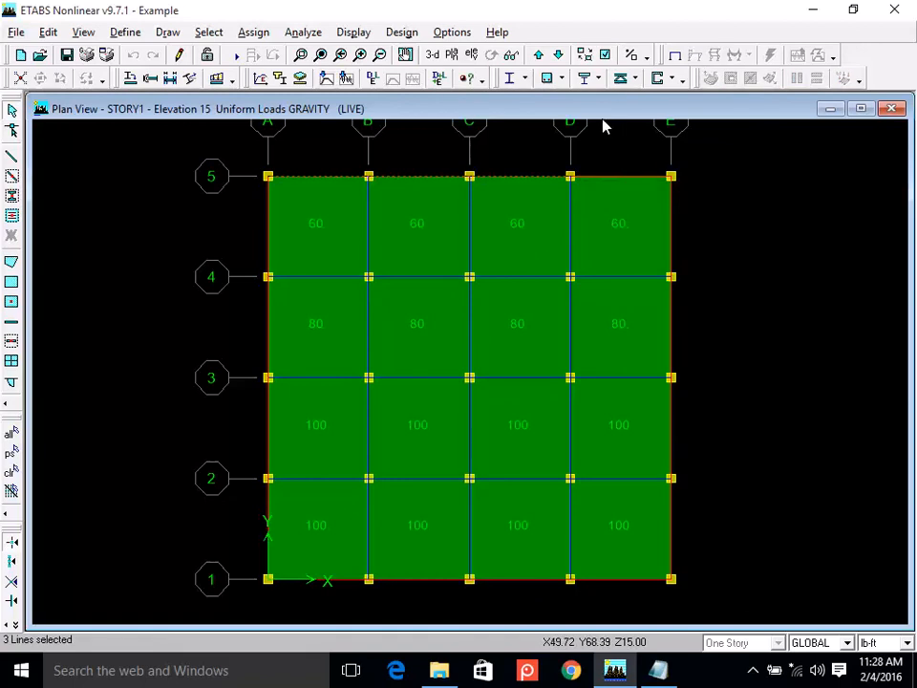
Hide floor areas and column lines in the plan view through the building view options.
click(604, 57)
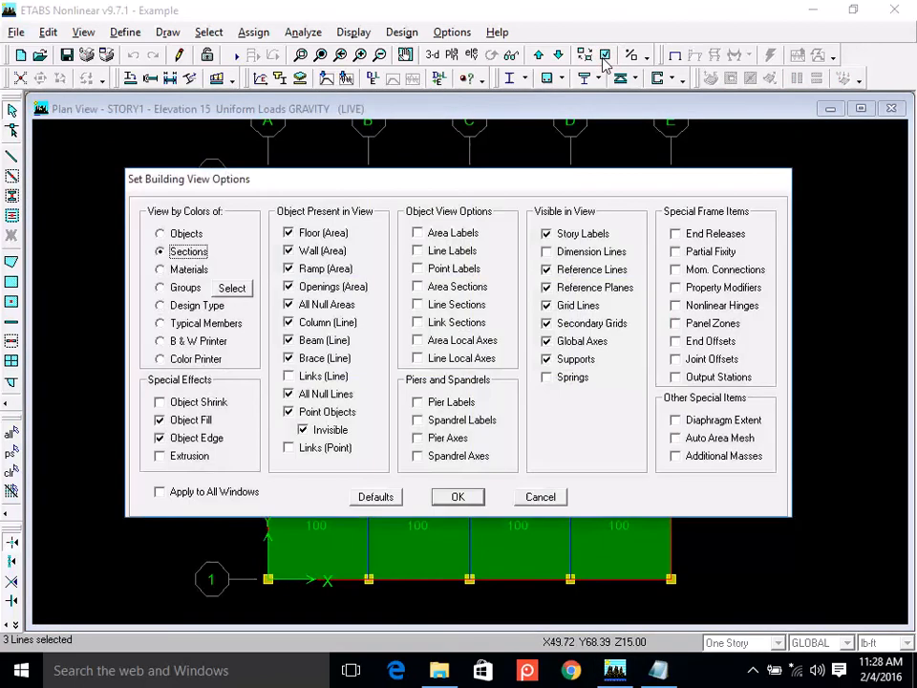
click(321, 234)
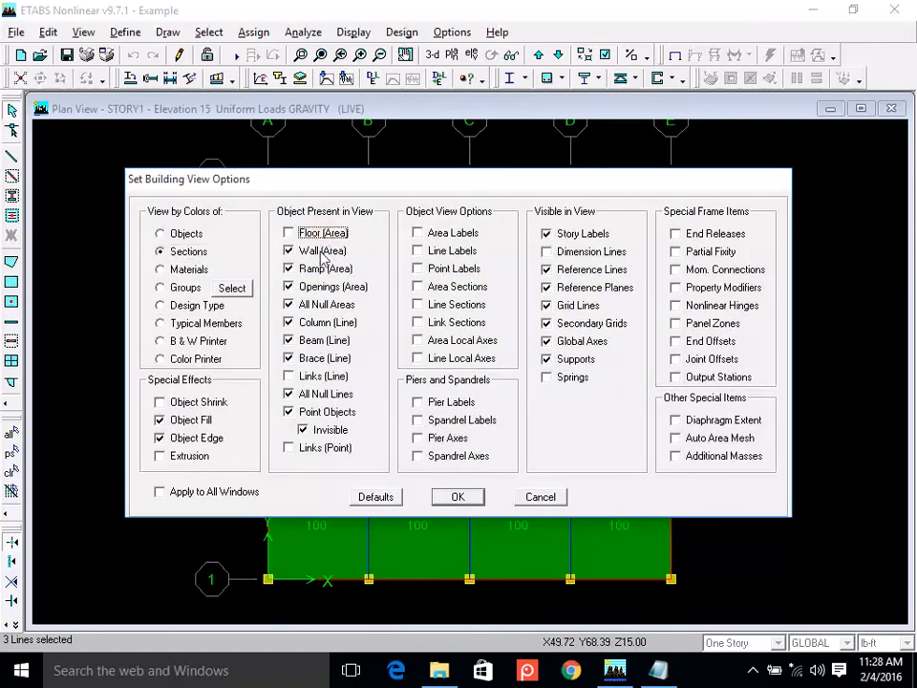
click(313, 323)
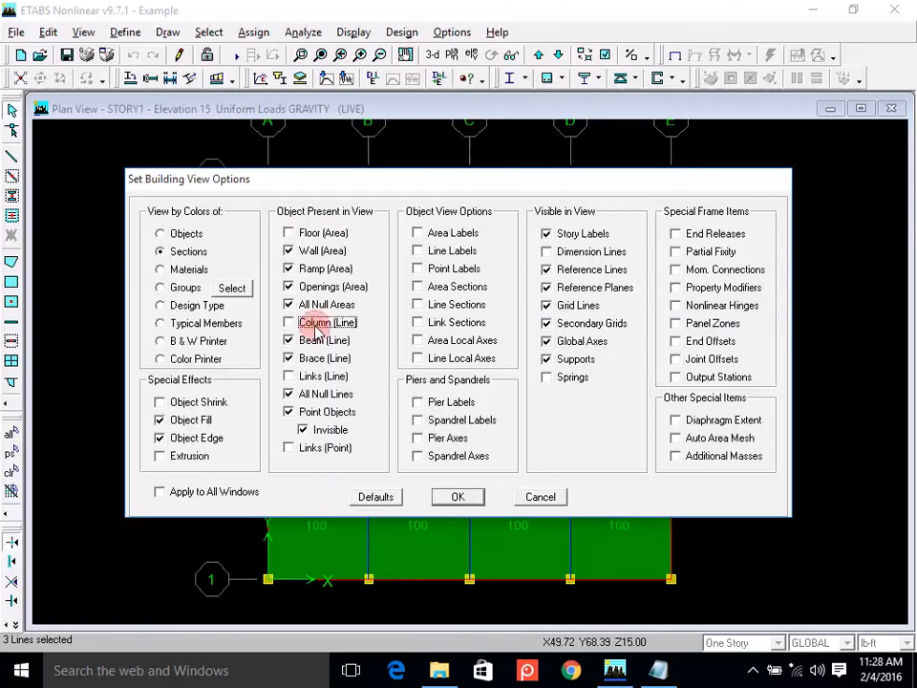
click(460, 498)
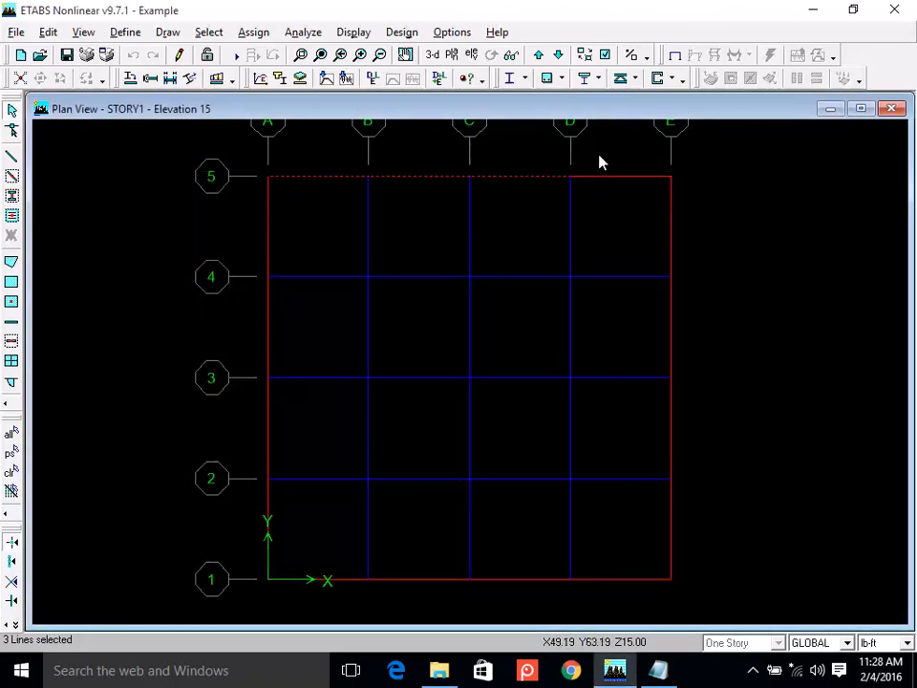
Add the remaining perimeter beams along grids 5, E, 1 and A to the selection and check it in the 3-D view.
drag(608, 161, 597, 214)
click(680, 166)
drag(680, 188, 659, 611)
drag(256, 161, 708, 601)
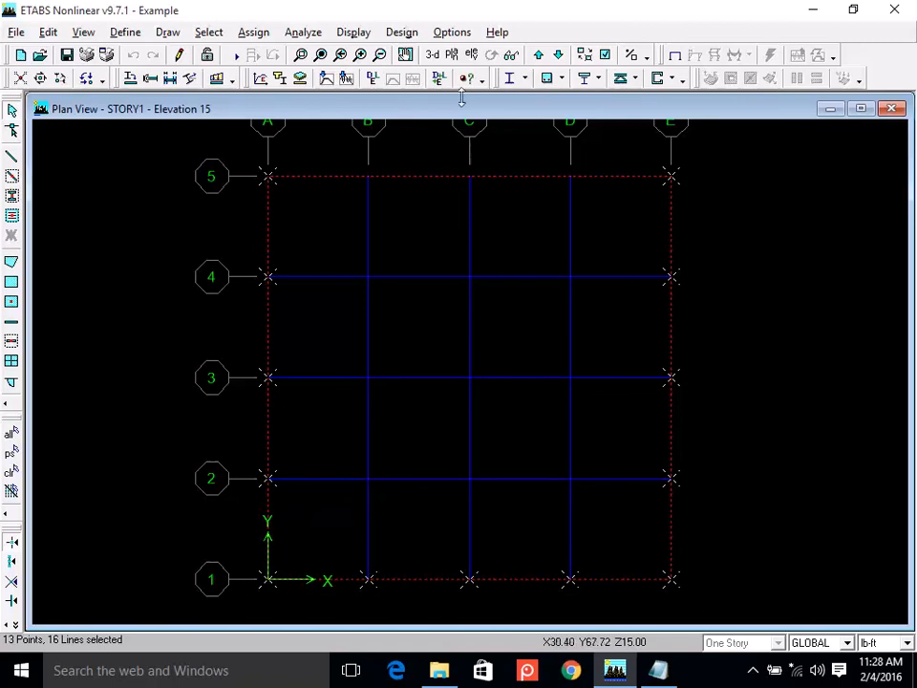
click(433, 55)
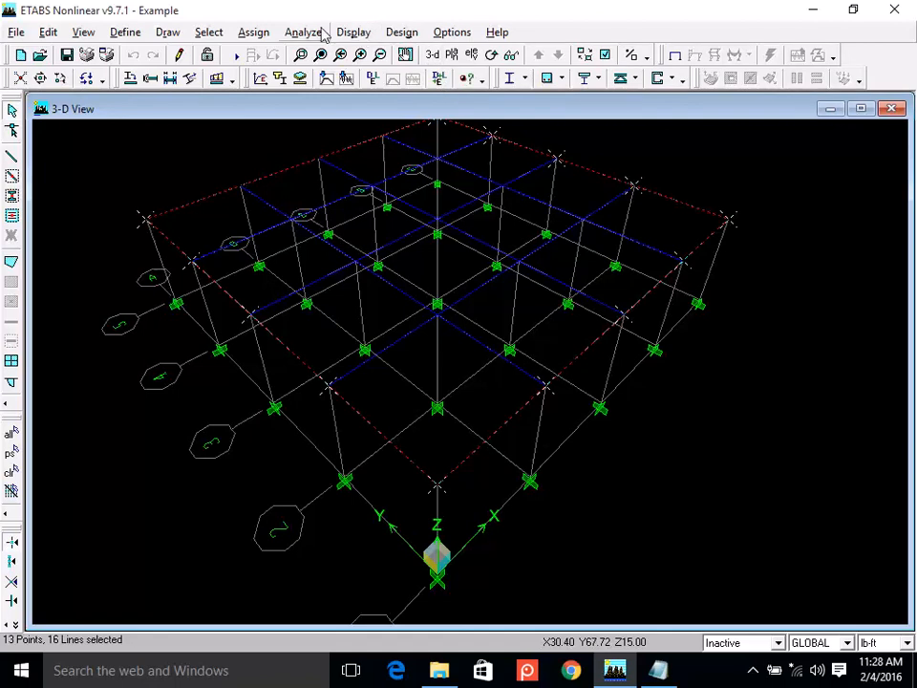
click(266, 34)
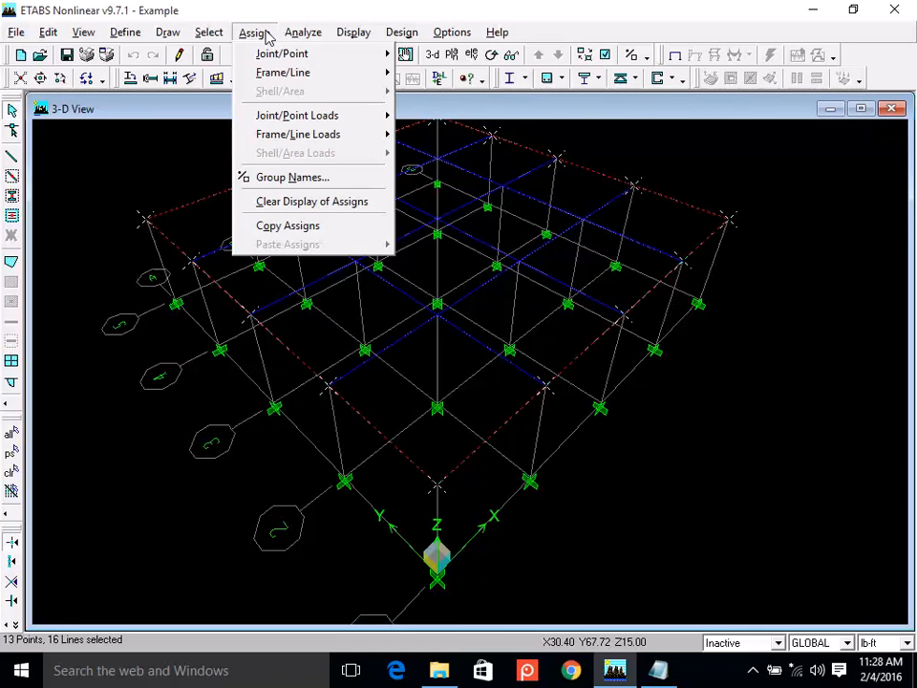
mouse_move(275, 54)
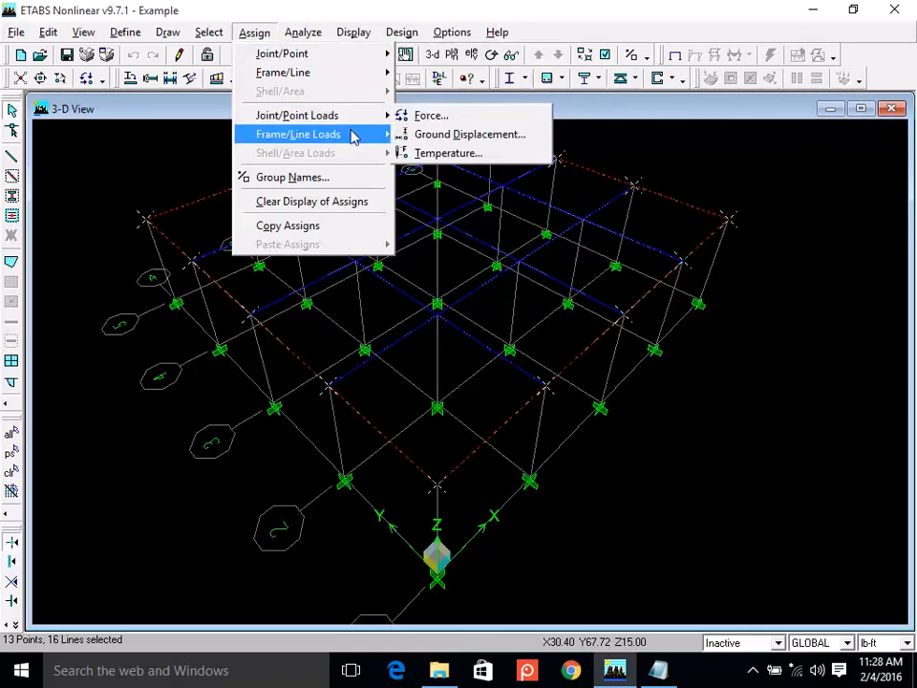
mouse_move(353, 139)
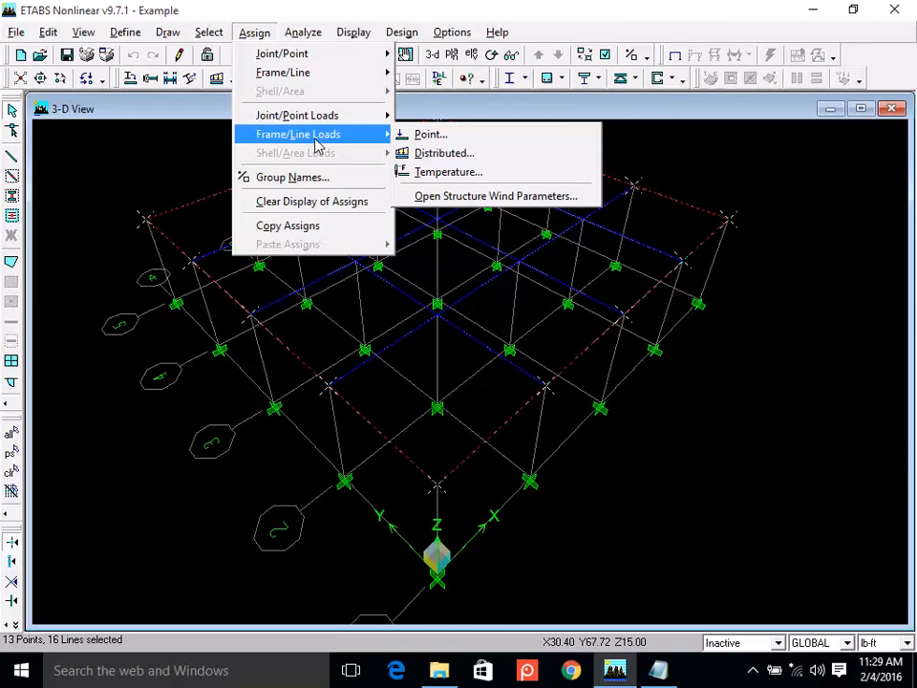
mouse_move(328, 123)
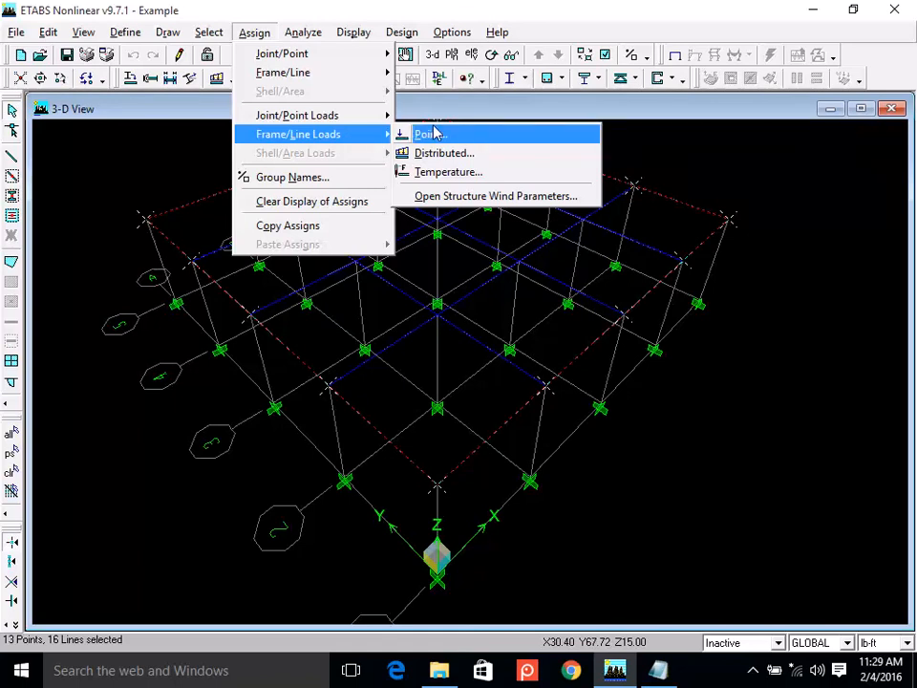
click(528, 153)
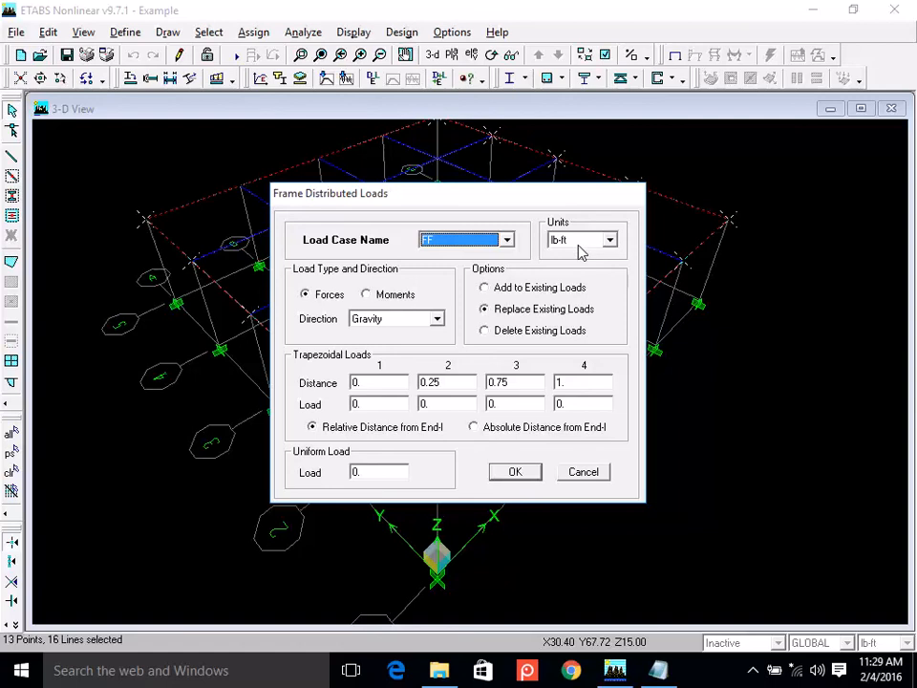
click(505, 242)
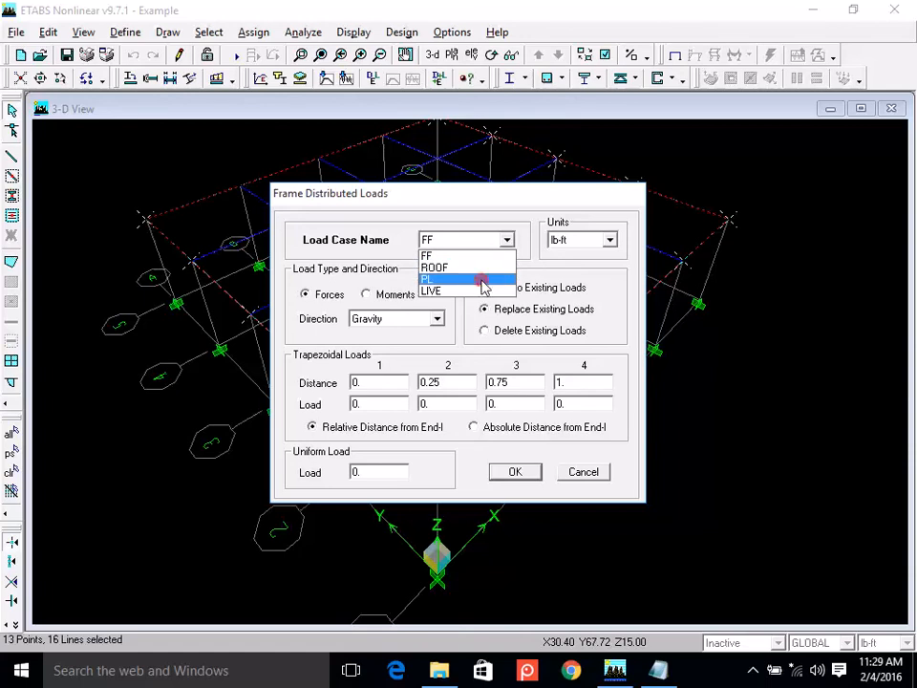
click(484, 280)
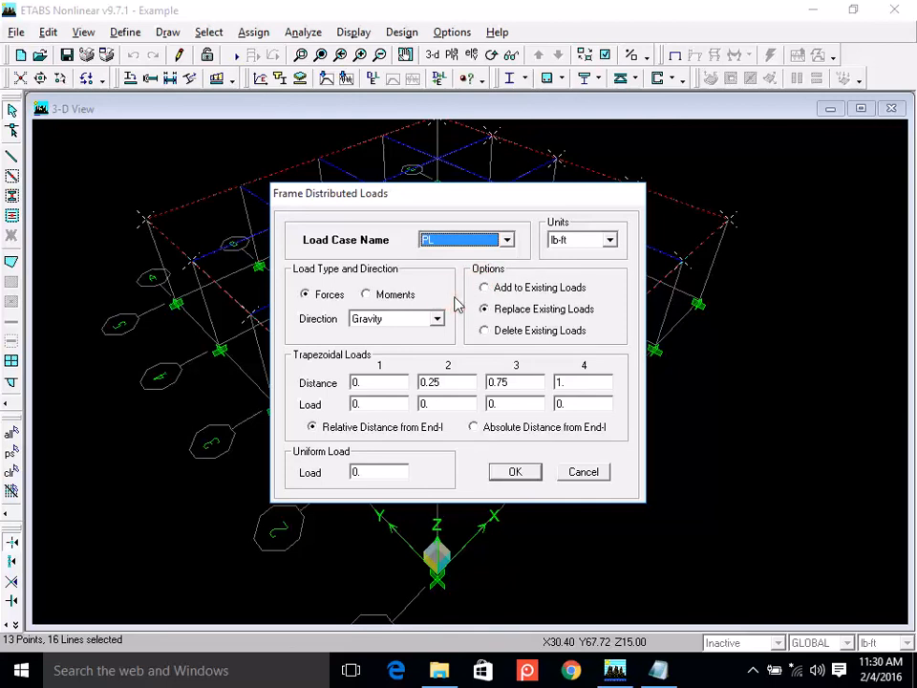
click(331, 295)
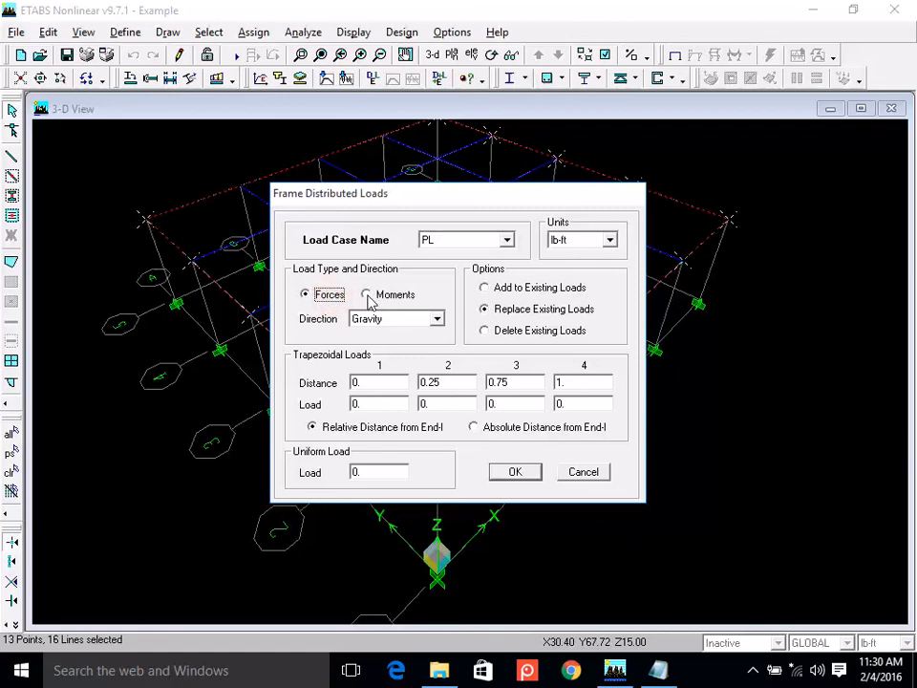
click(370, 296)
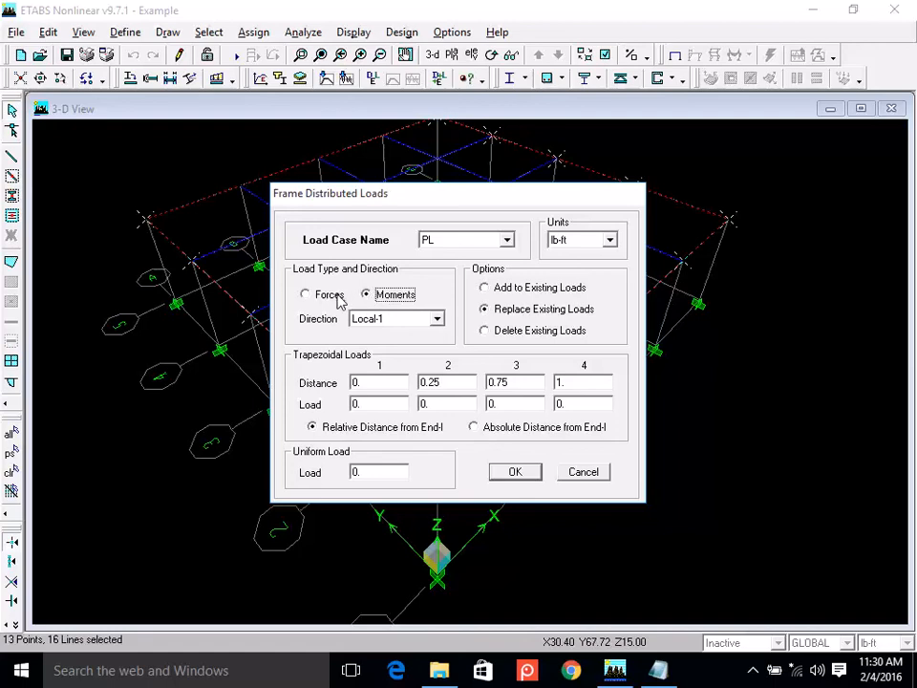
click(334, 300)
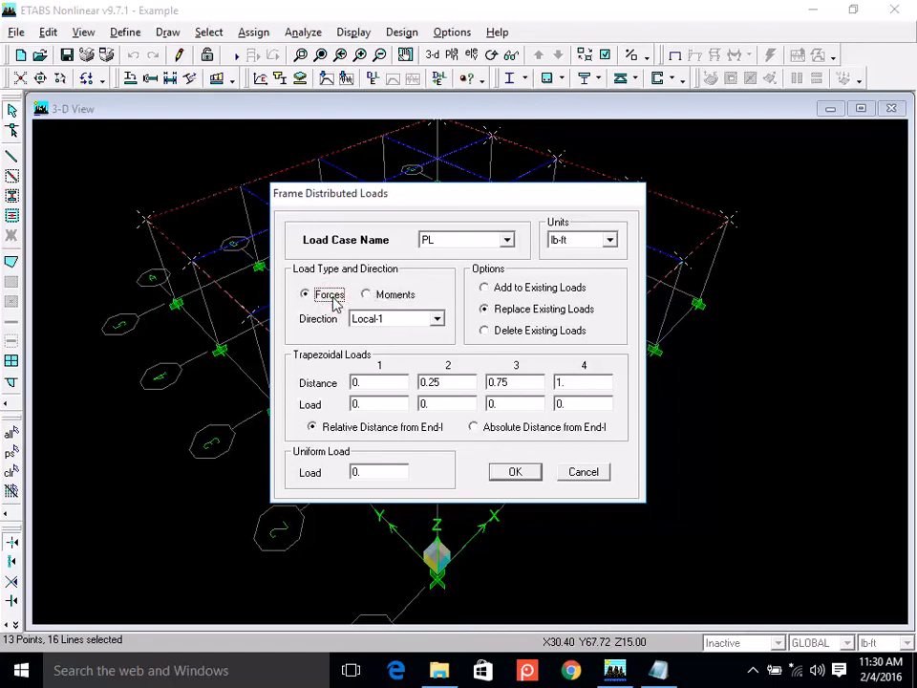
click(395, 323)
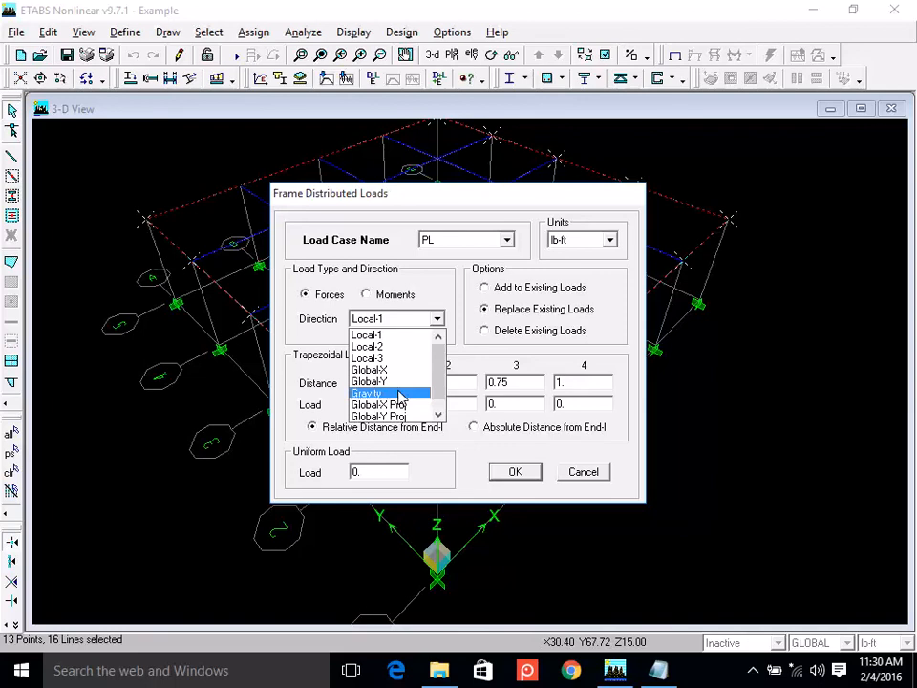
click(400, 394)
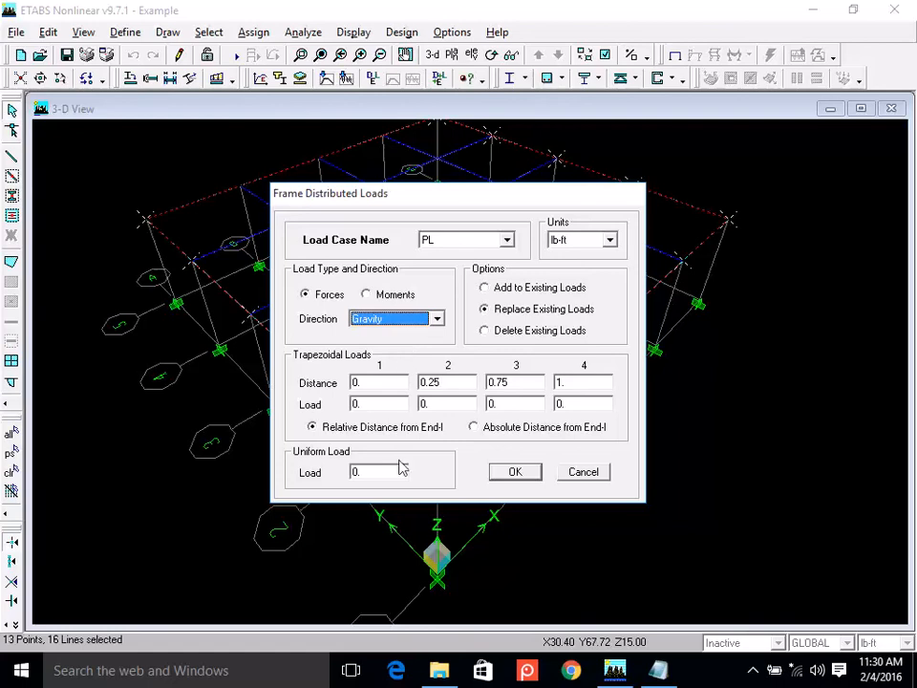
double_click(365, 472)
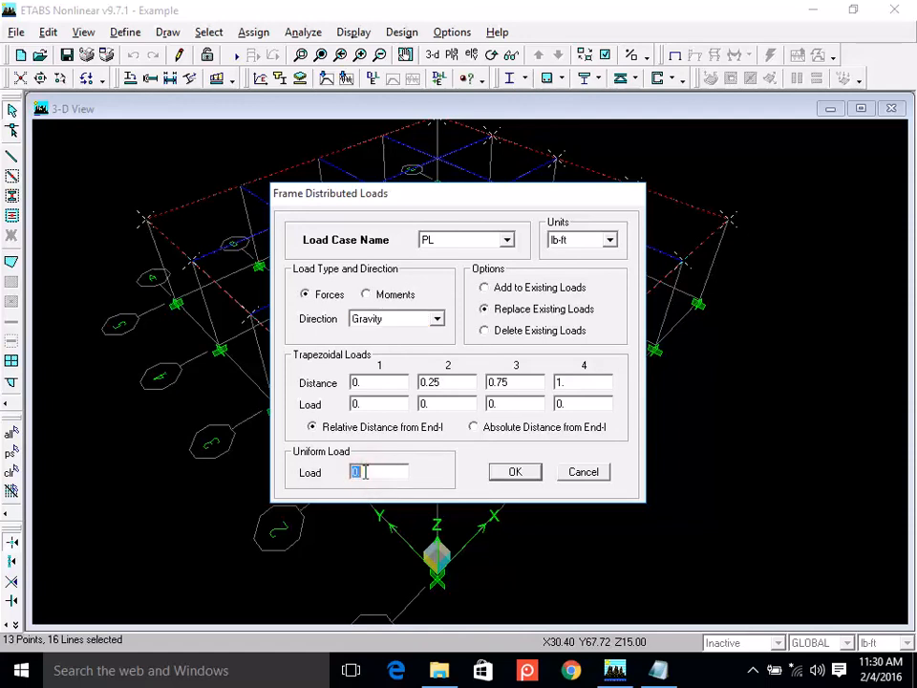
text(1080)
click(578, 473)
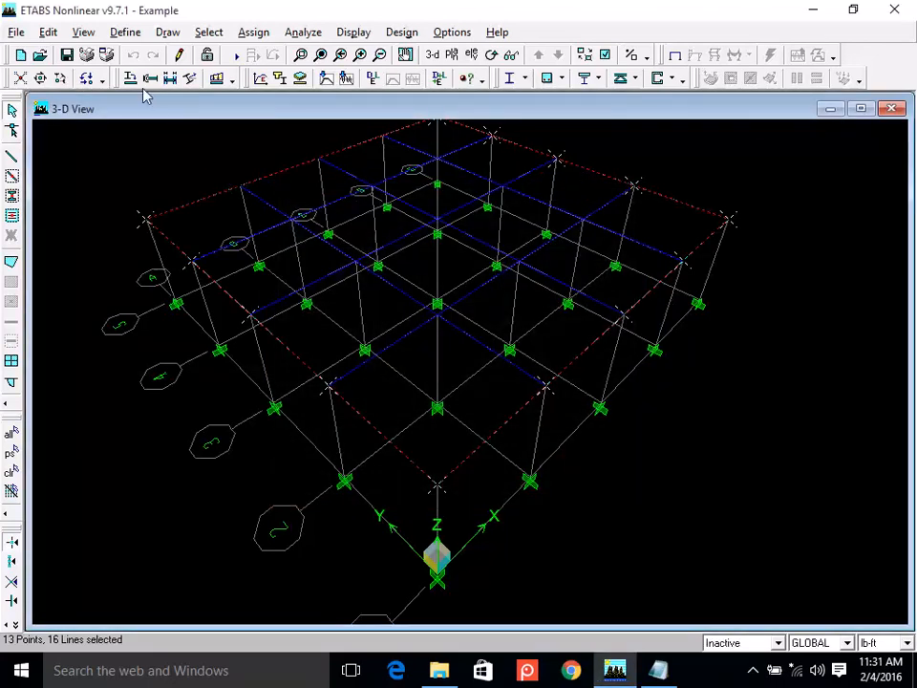
Review the PL static load case's type and self-weight multiplier, leaving the load case definitions unmodified.
click(139, 33)
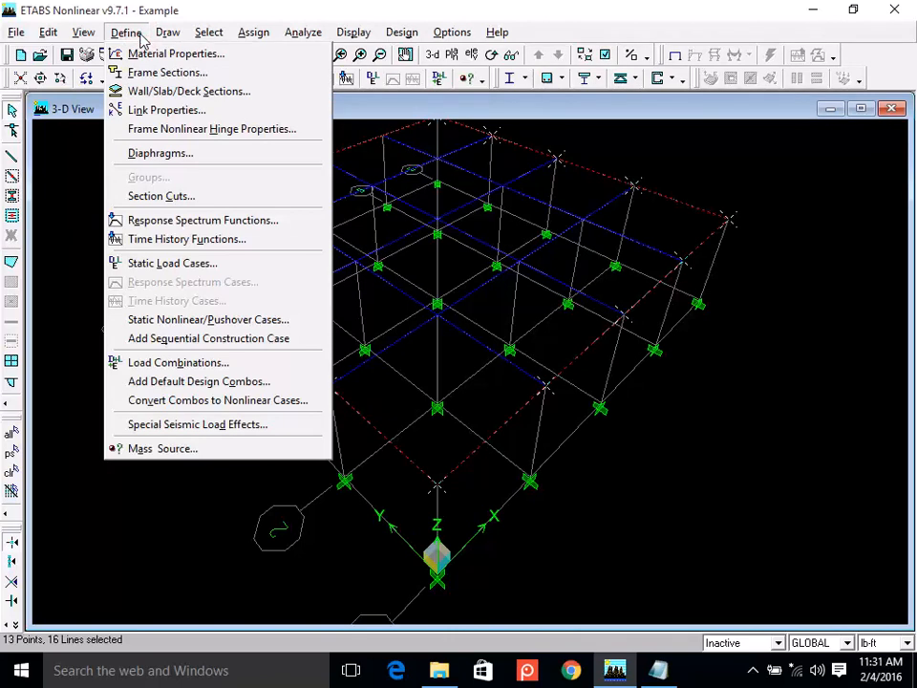
click(216, 265)
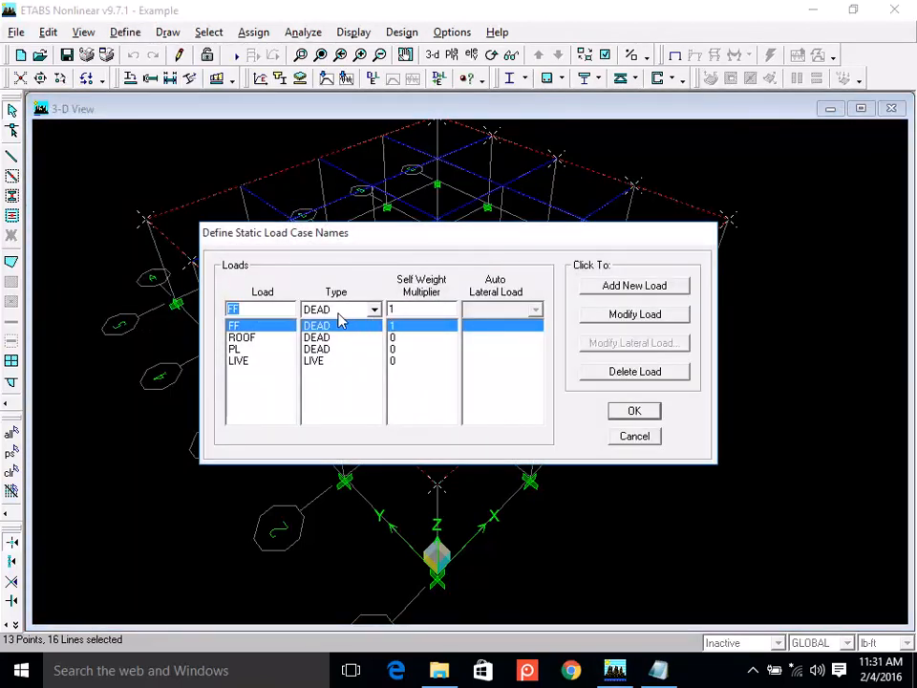
click(248, 349)
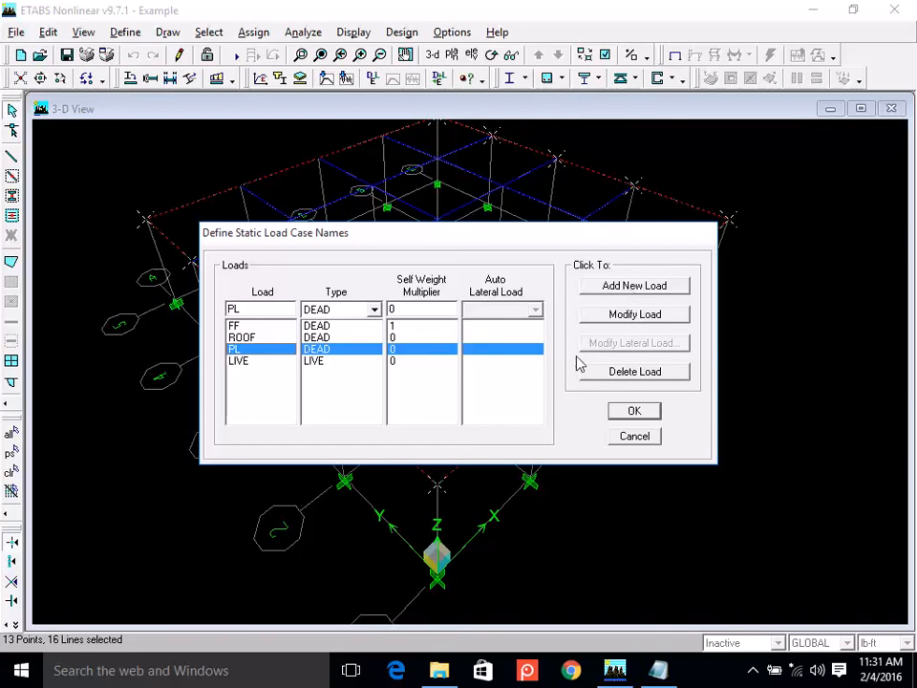
click(626, 436)
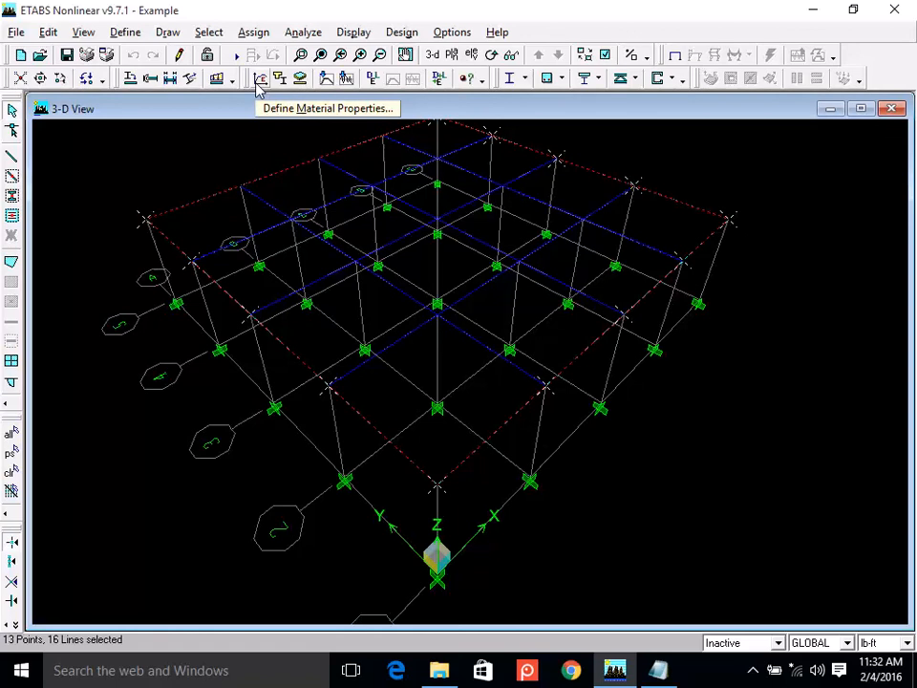
click(406, 54)
drag(779, 289, 792, 338)
click(253, 32)
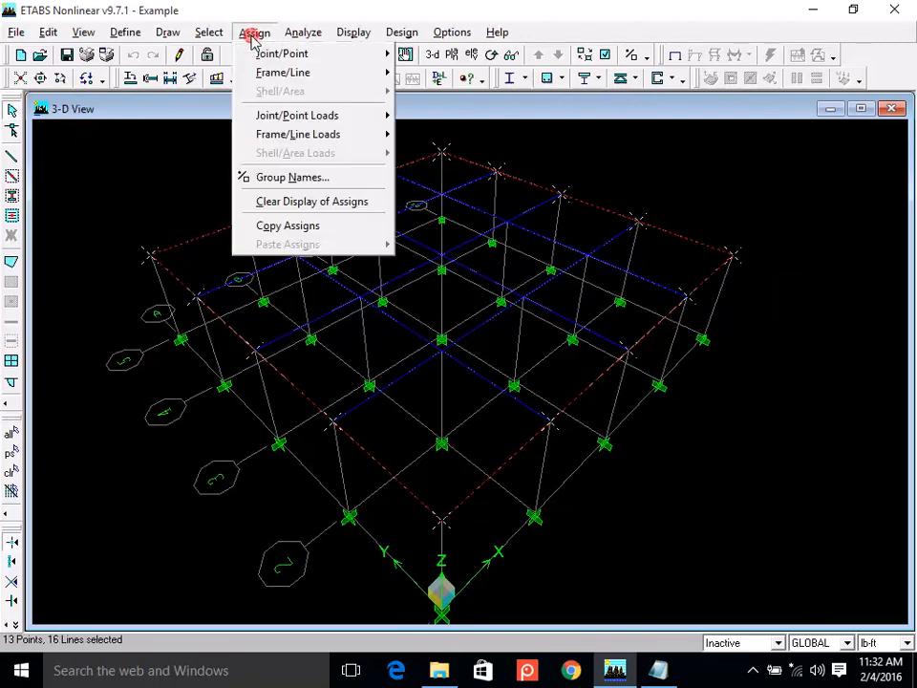
mouse_move(307, 133)
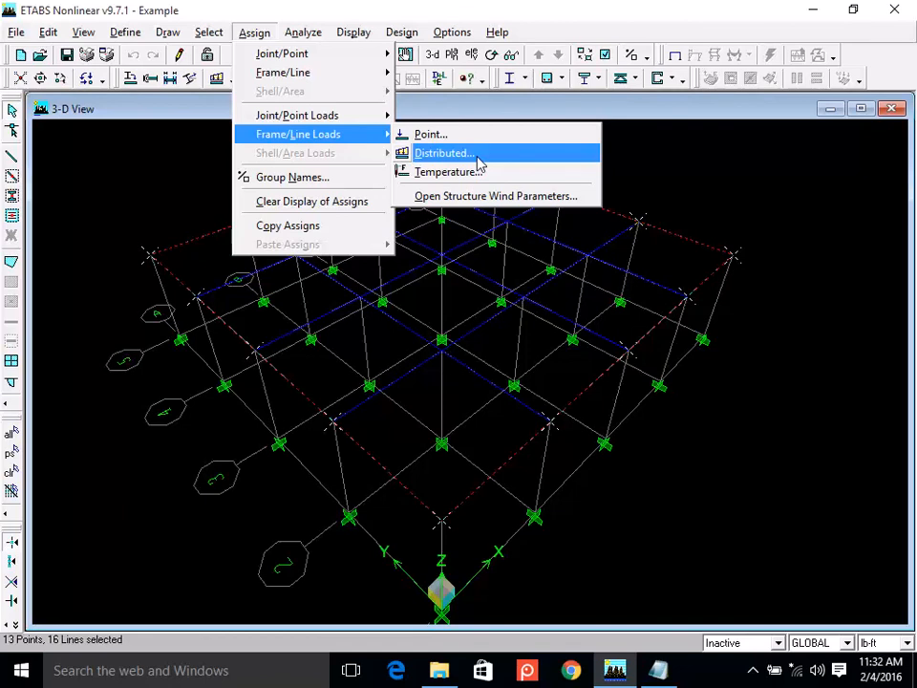
click(547, 35)
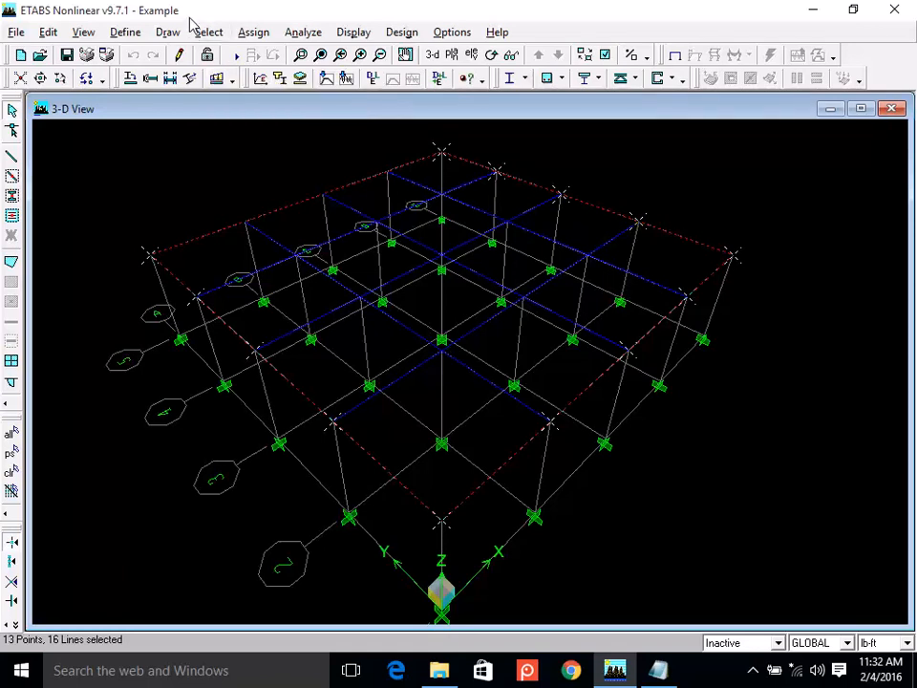
Assign a uniform distributed load of 1080 lb/ft in the gravity direction to the selected perimeter beams under load case PL.
click(217, 79)
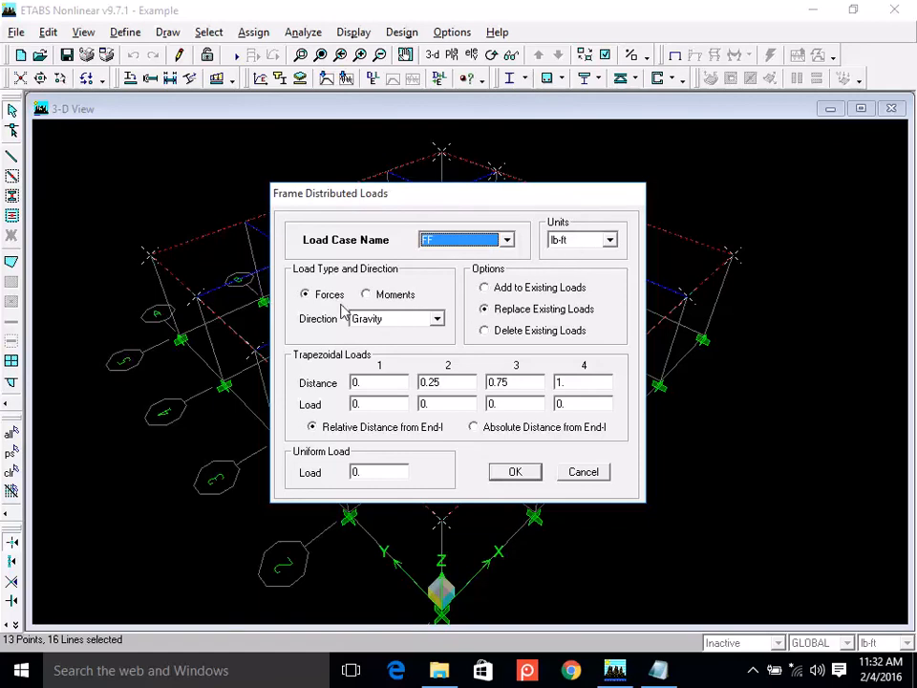
double_click(371, 471)
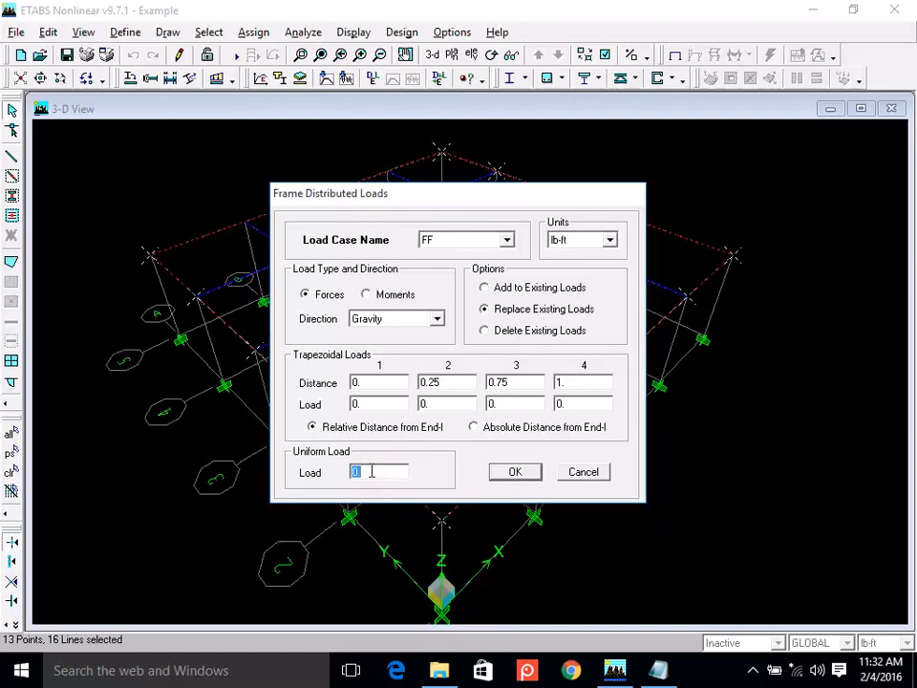
text(1080)
click(486, 239)
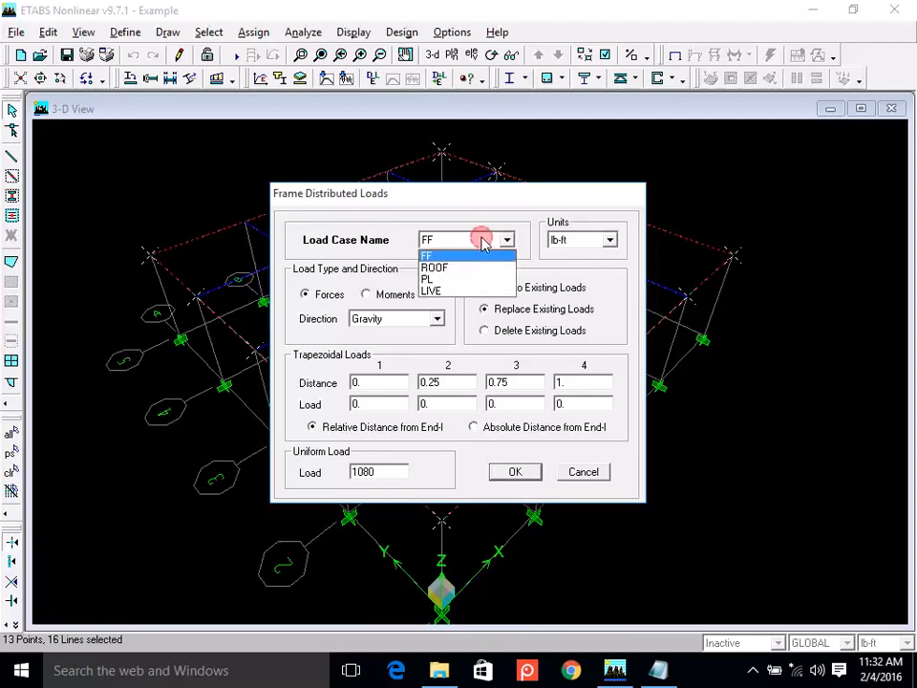
click(470, 281)
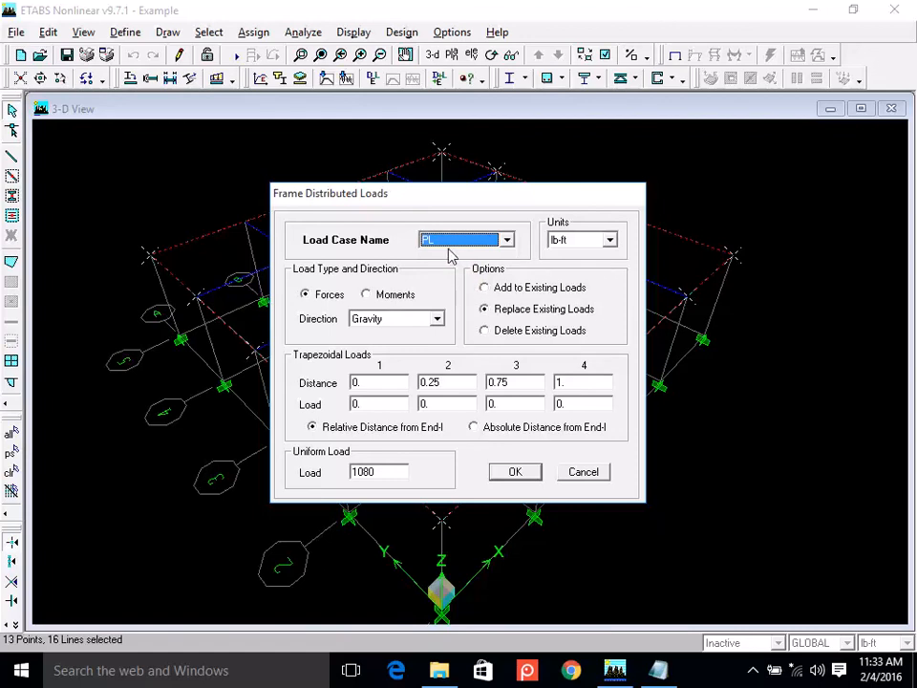
click(512, 474)
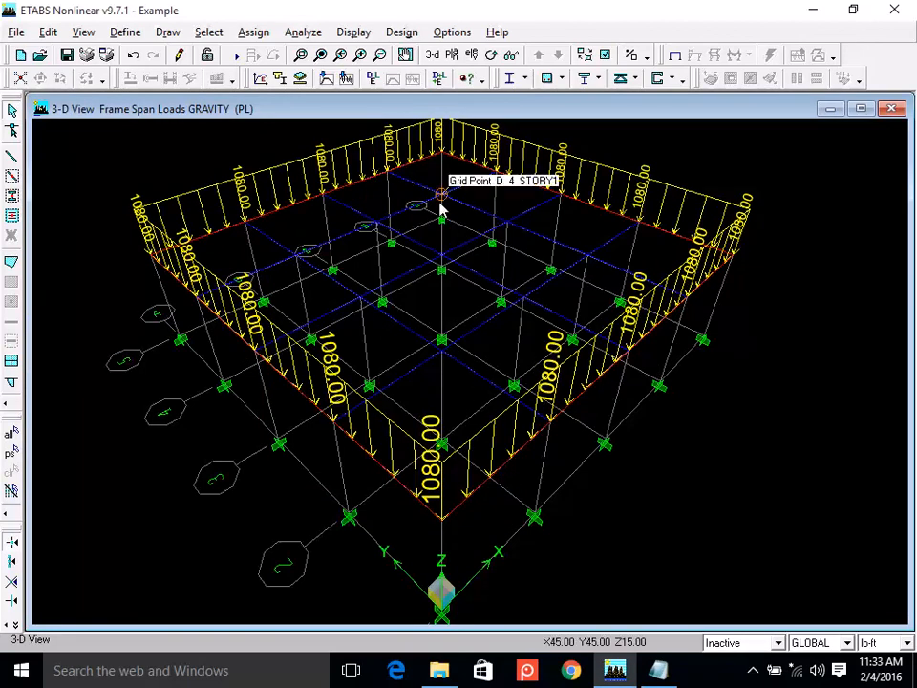
Show the floor areas and column lines again in the 3-D view through the building view options.
click(405, 54)
drag(415, 202, 417, 231)
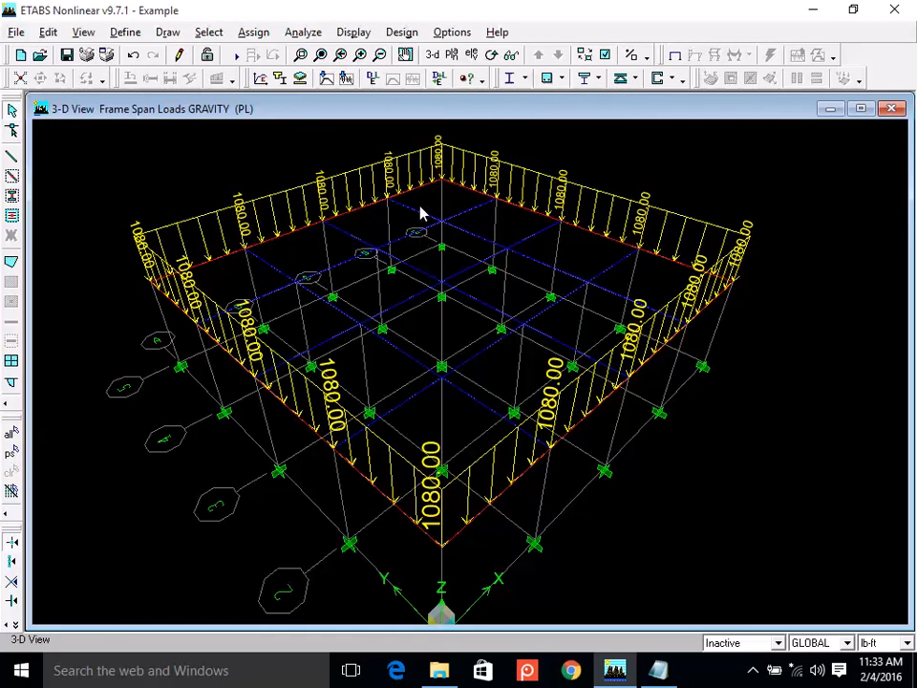
click(606, 55)
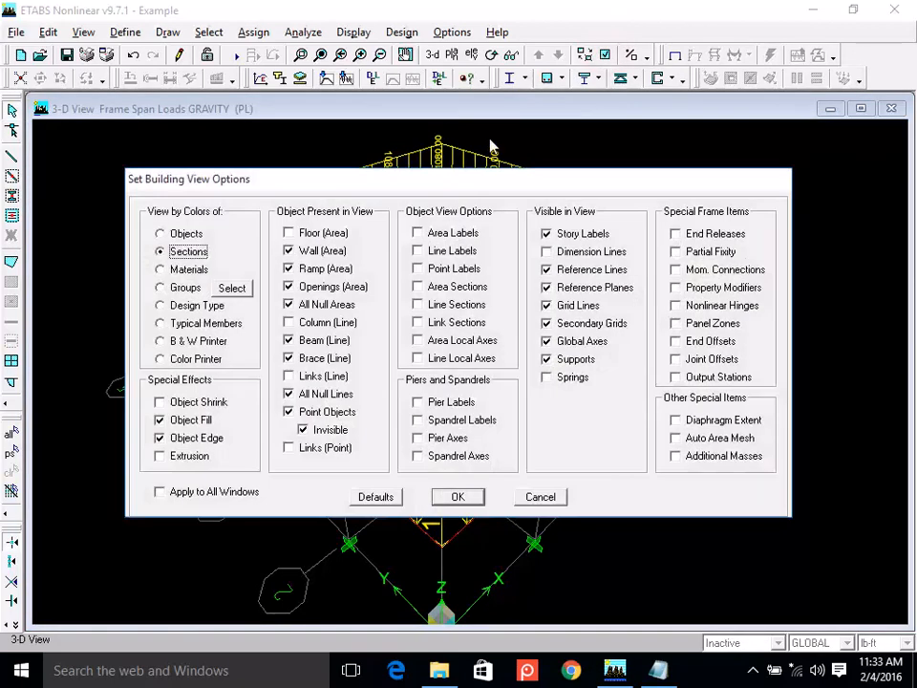
click(302, 235)
click(316, 324)
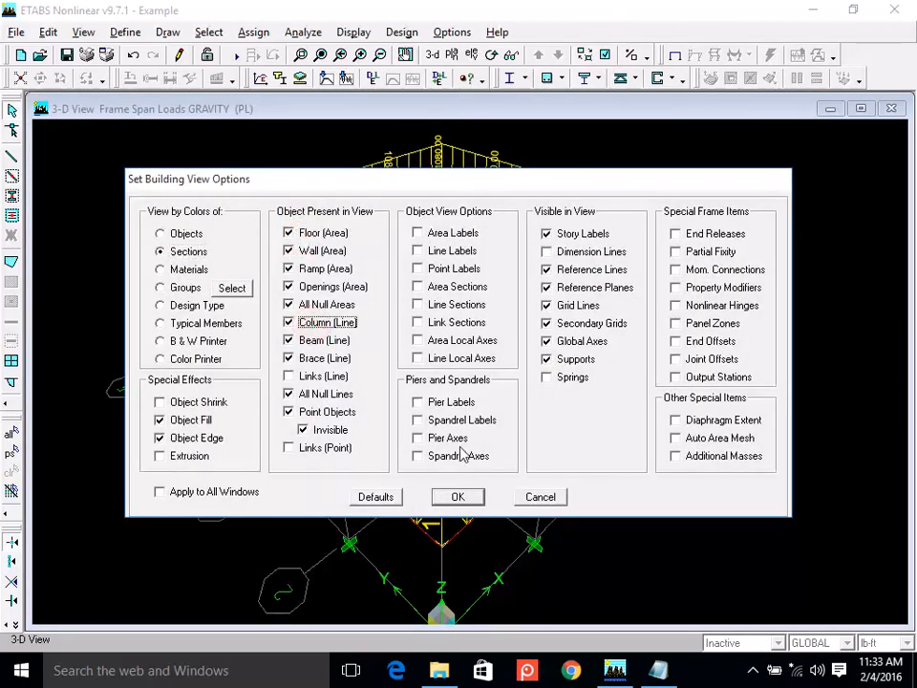
click(462, 495)
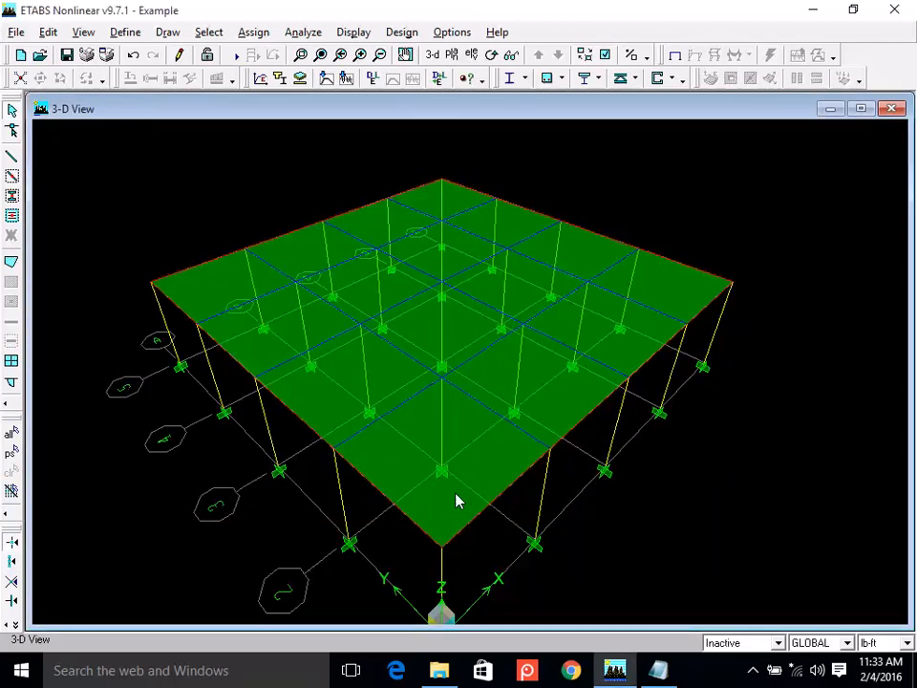
Display the directly applied span force loads of load case PL with their loading values in the 3-D view.
click(350, 32)
mouse_move(455, 77)
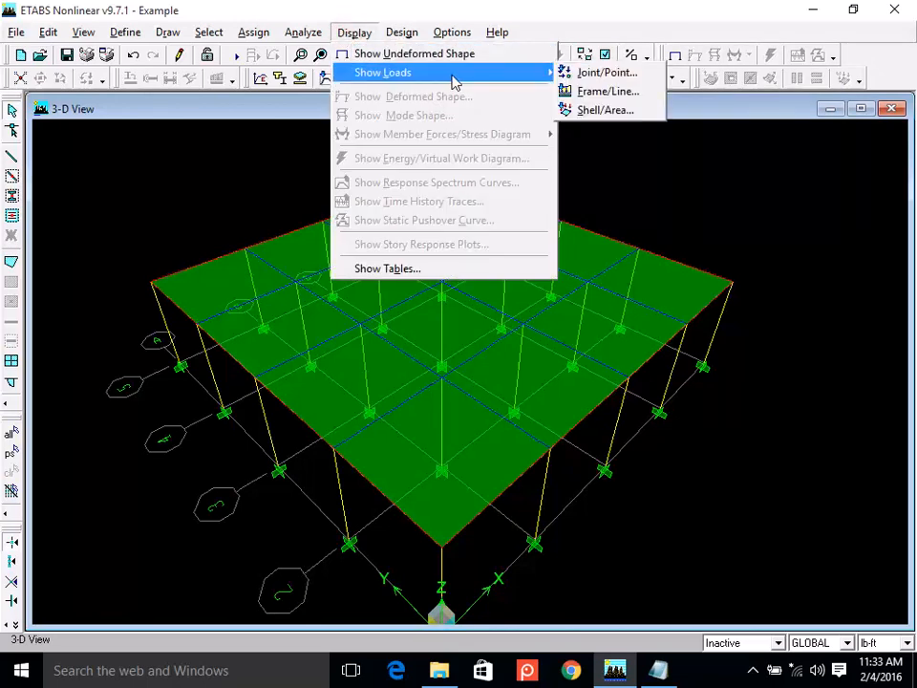
click(614, 90)
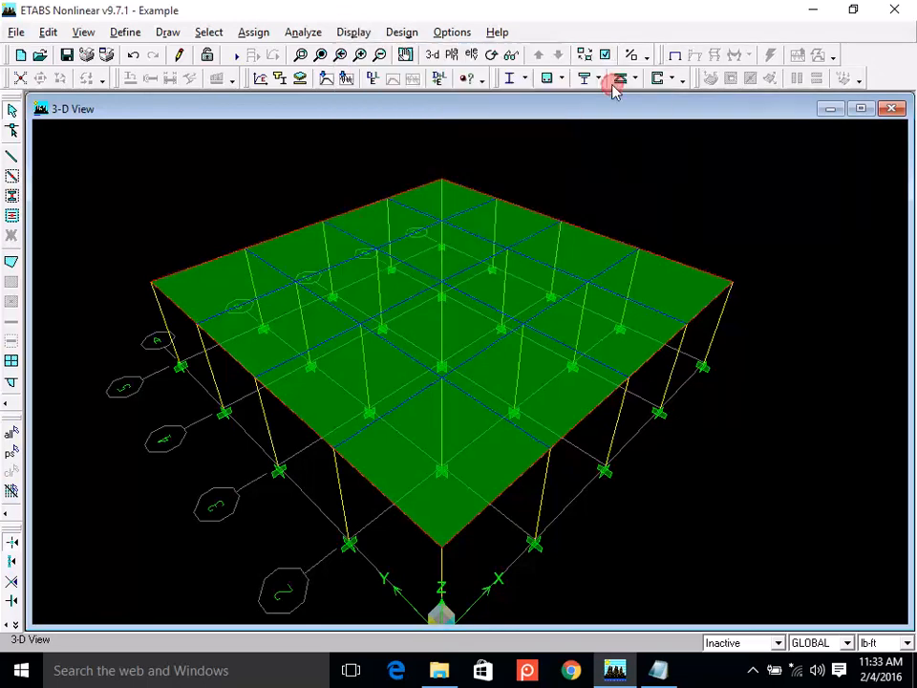
click(520, 260)
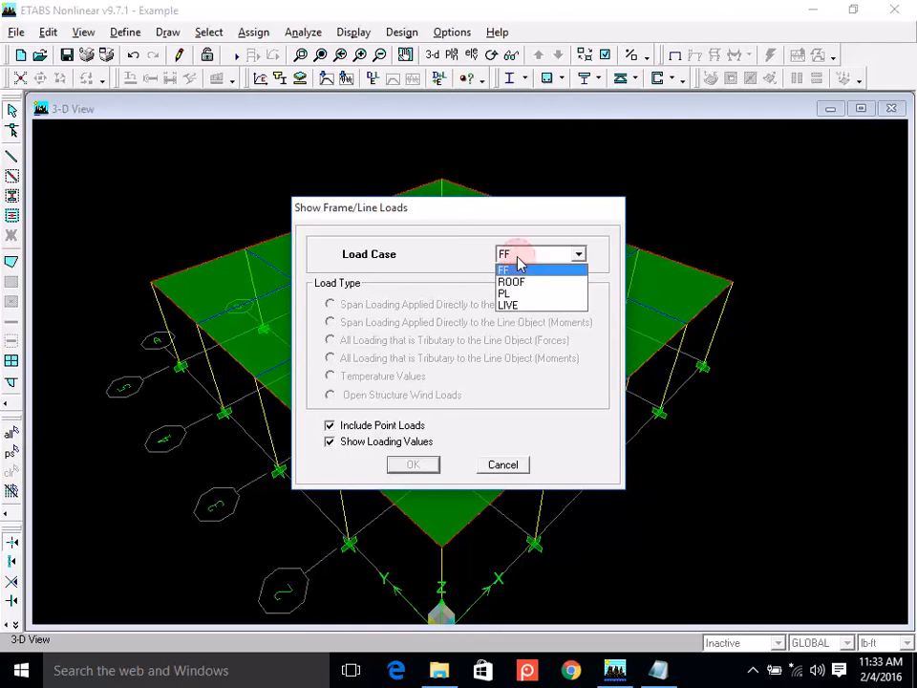
click(519, 260)
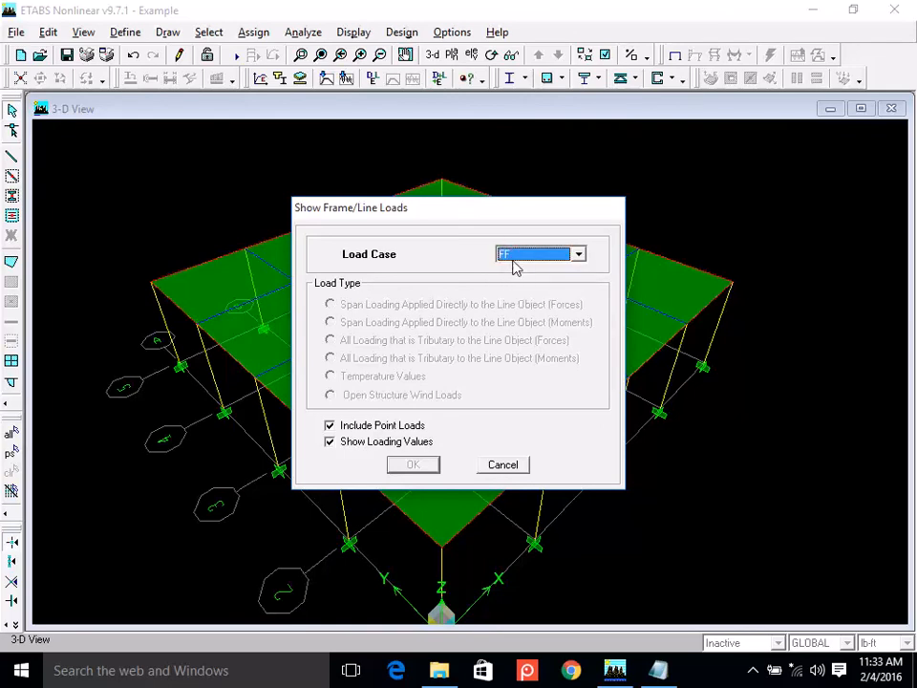
click(410, 467)
click(549, 254)
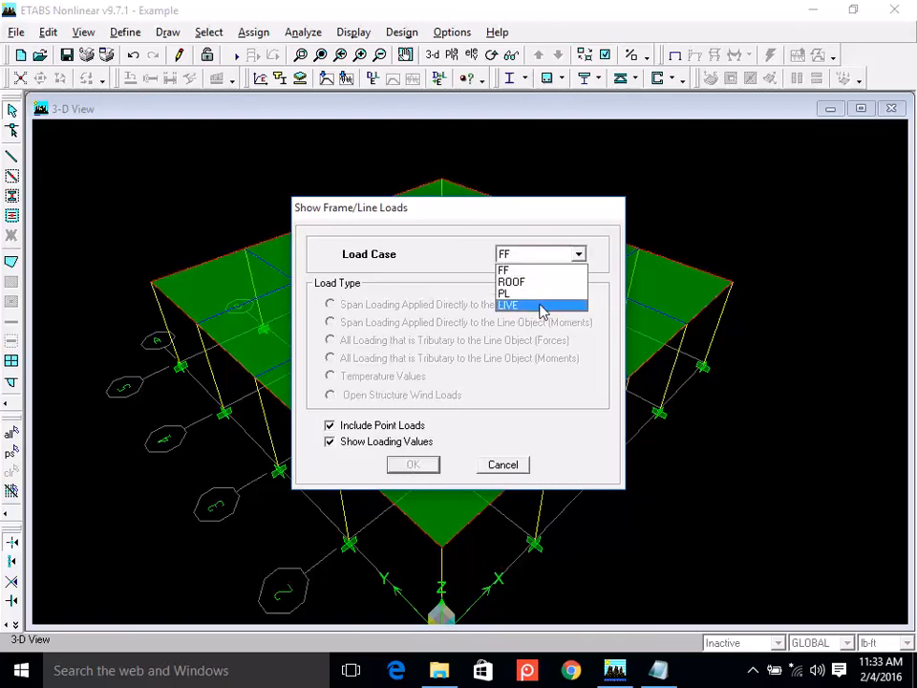
click(542, 305)
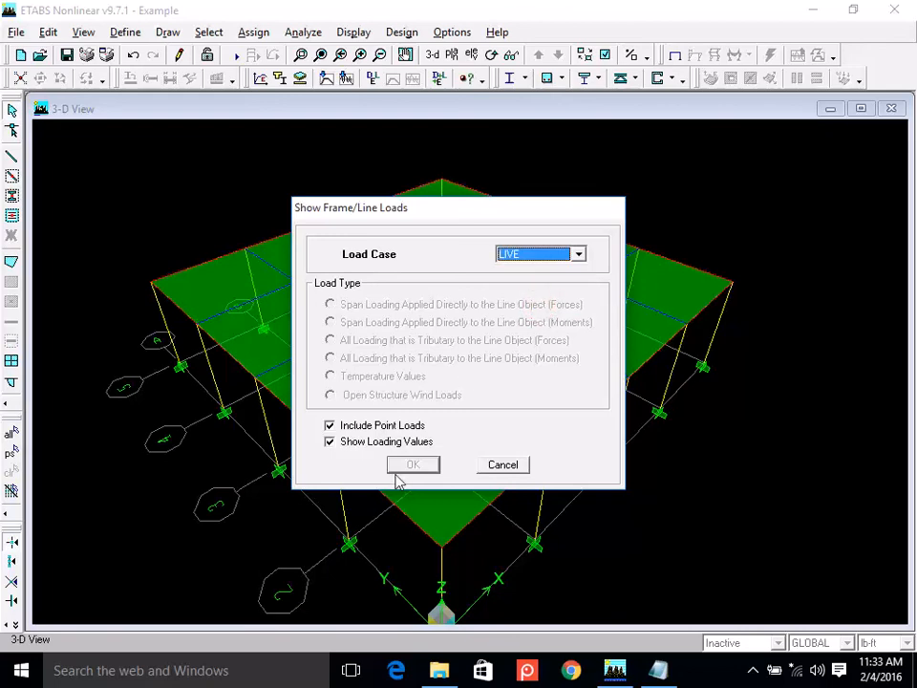
click(526, 256)
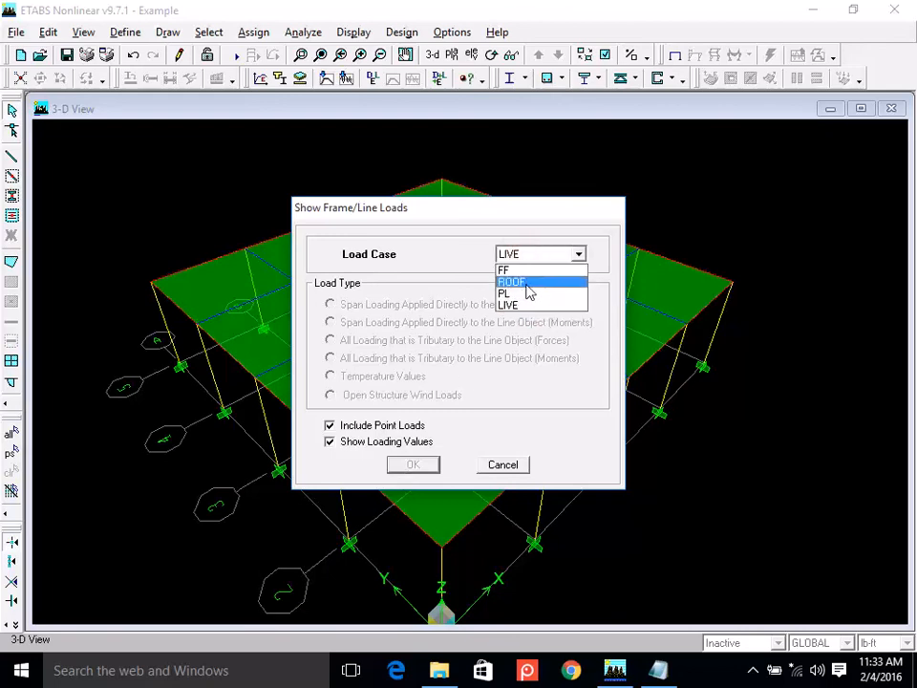
click(525, 293)
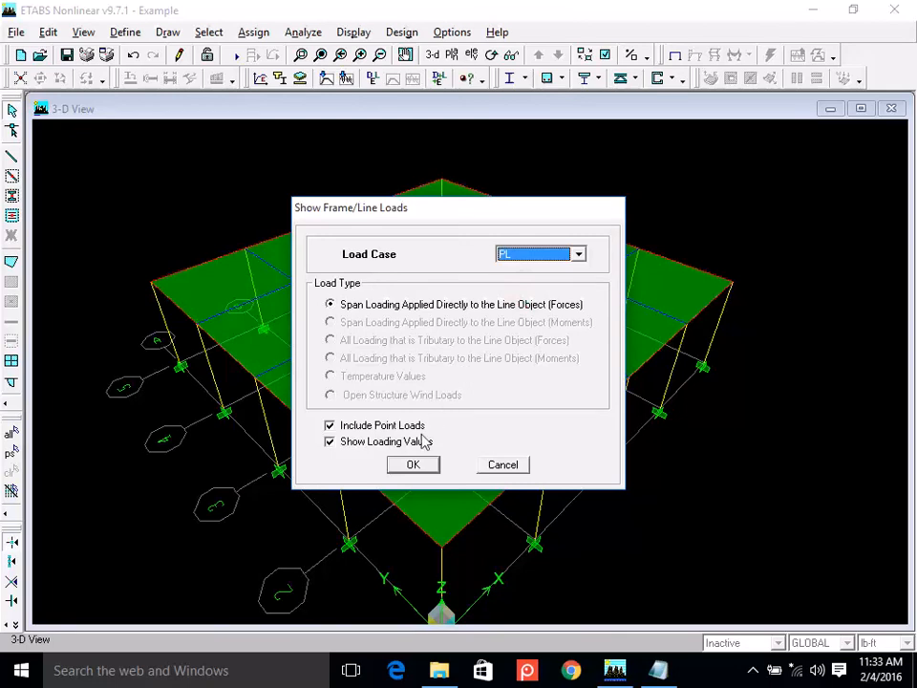
click(415, 467)
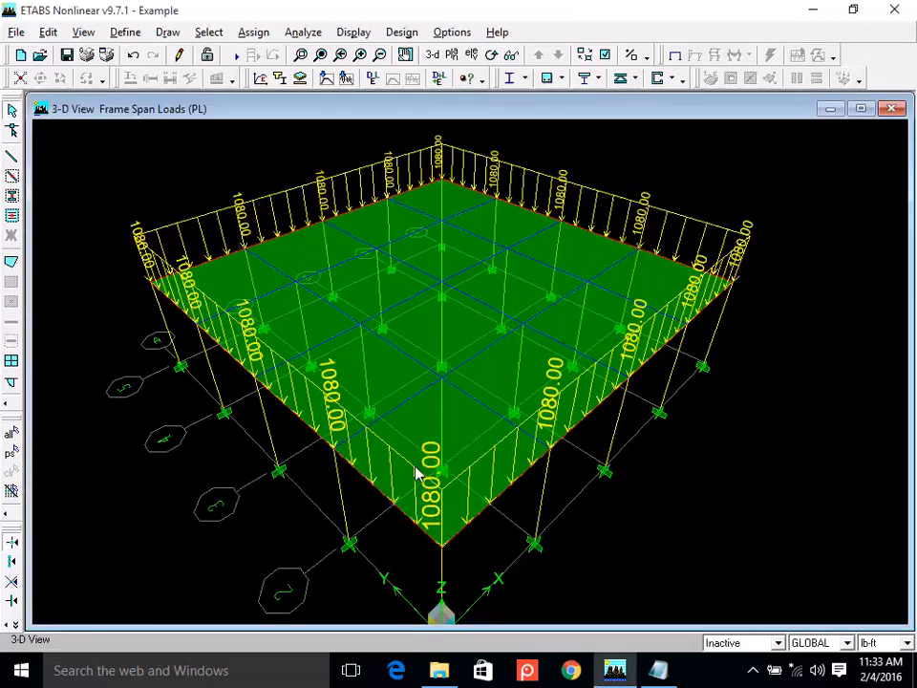
Switch the model units to Kip-ft and save the model.
click(888, 643)
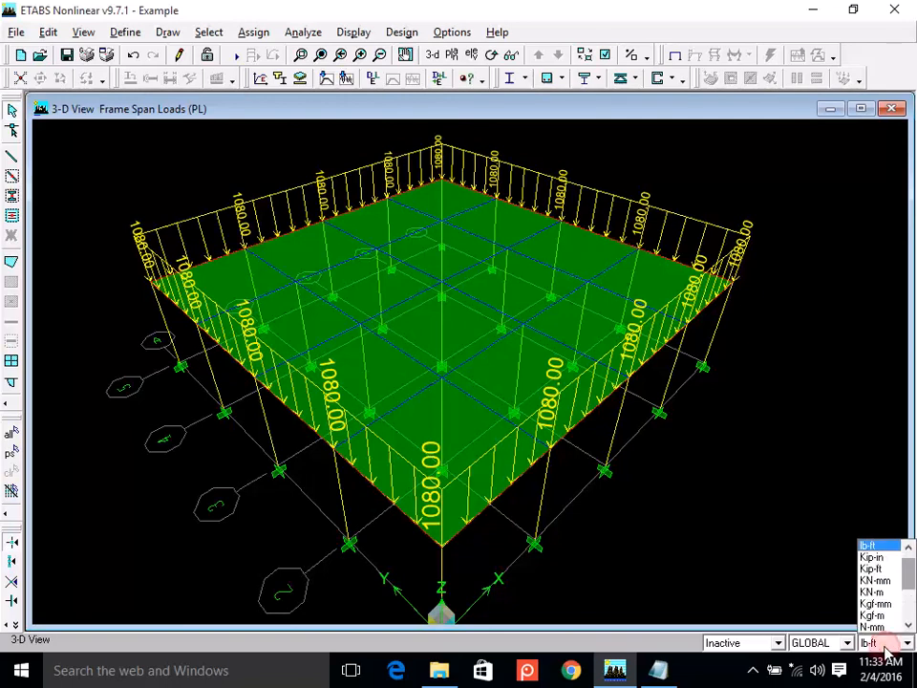
click(879, 576)
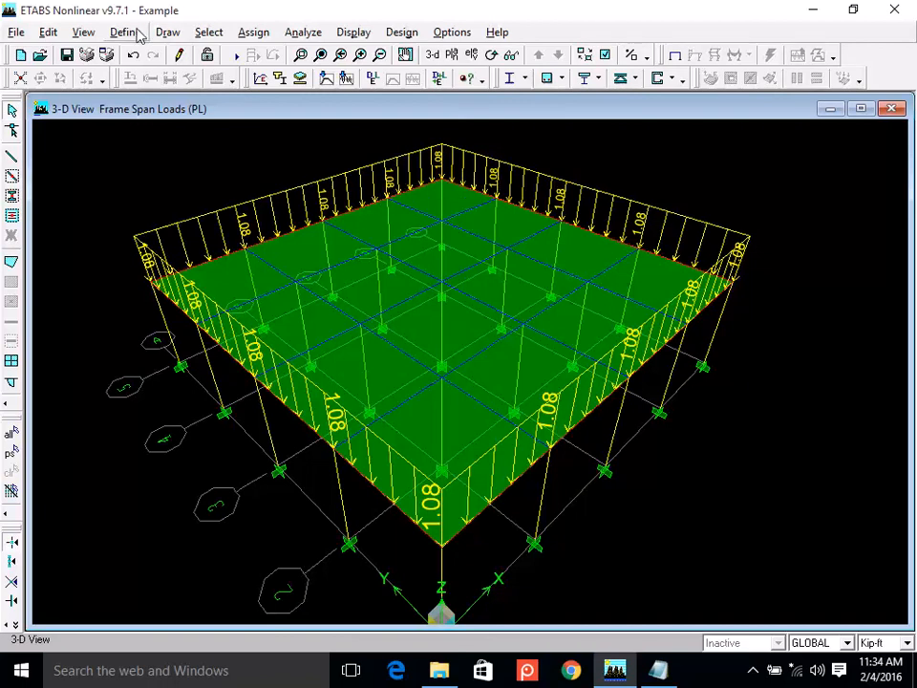
click(67, 55)
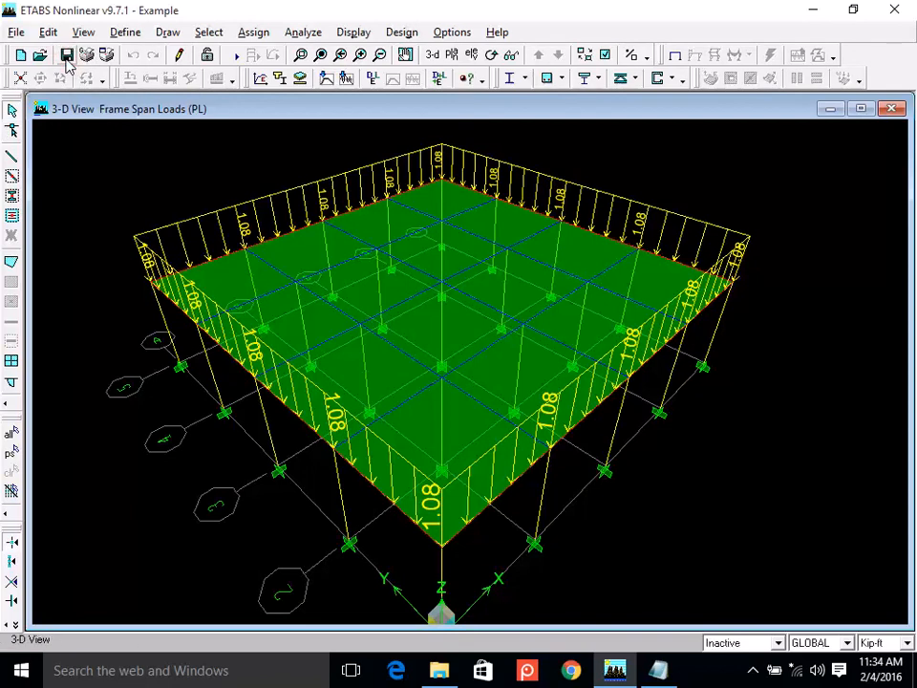
click(403, 241)
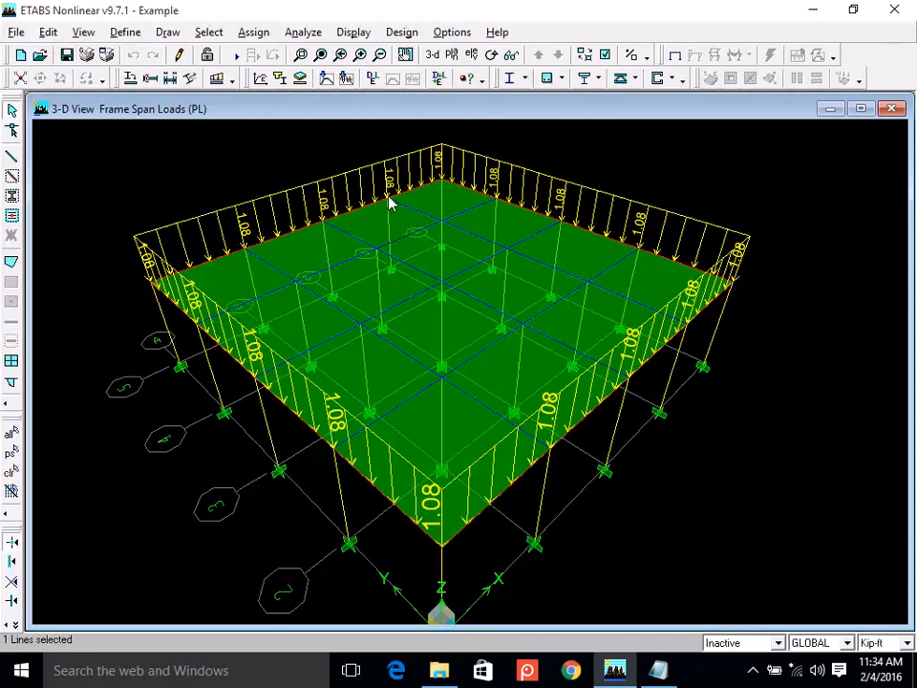
click(252, 34)
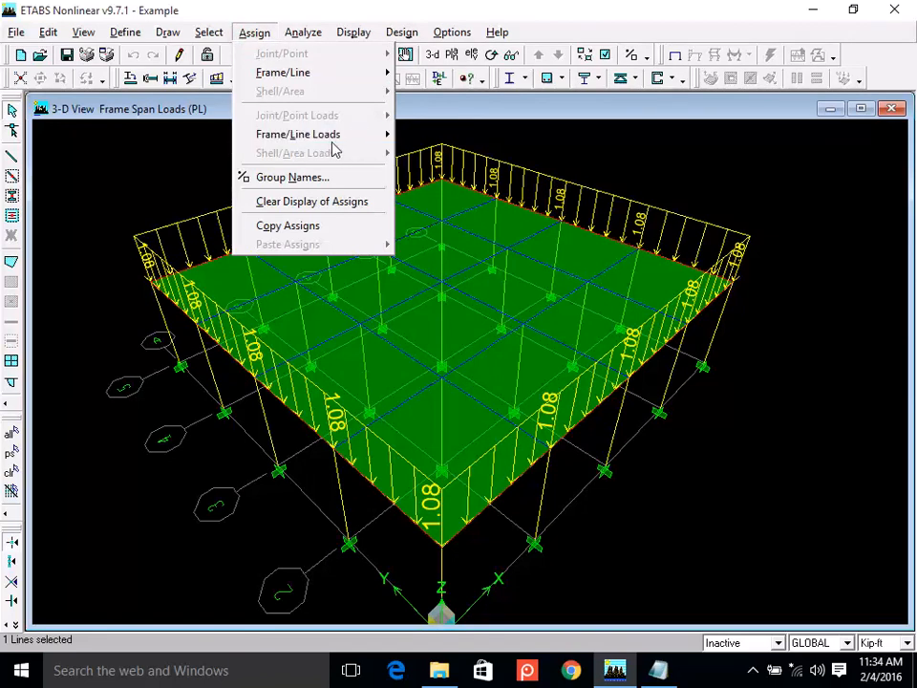
mouse_move(340, 141)
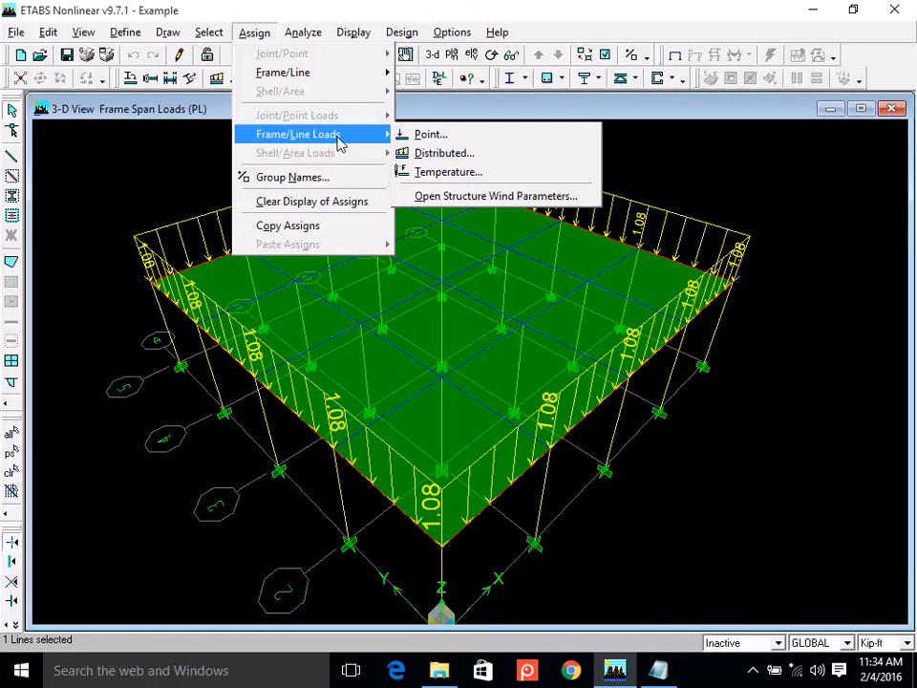
click(532, 12)
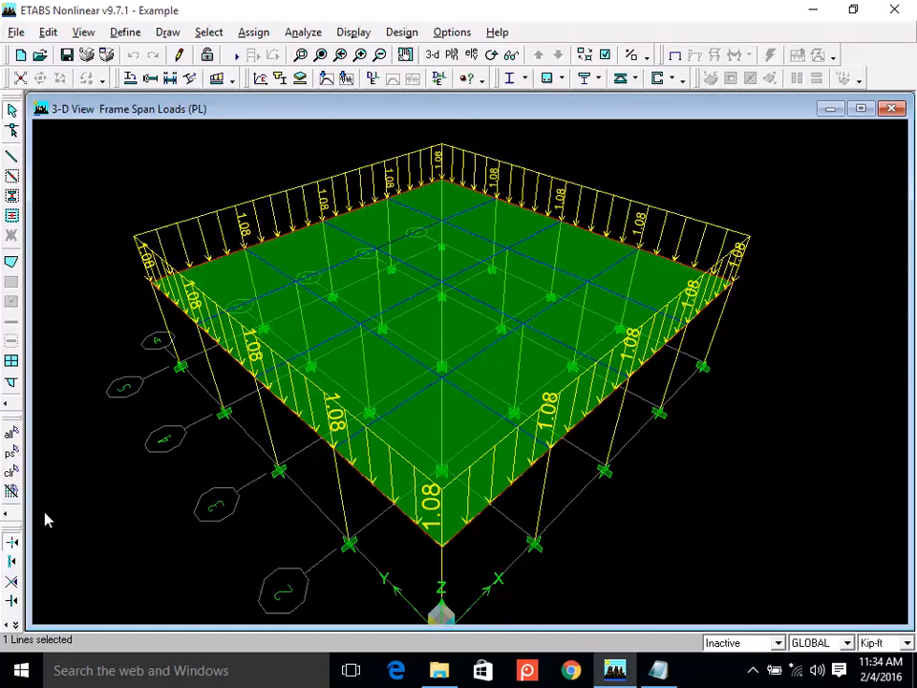
click(11, 477)
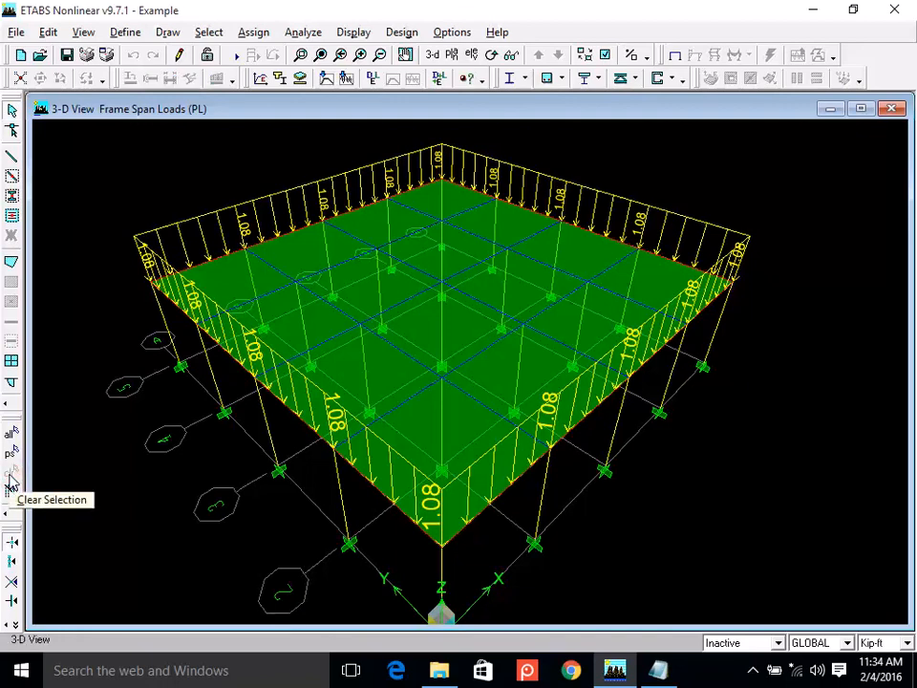
Try assigning a uniform gravity load of 1080 lb/ft under load case PL to the columns at grids A-3 and A-2.
click(267, 425)
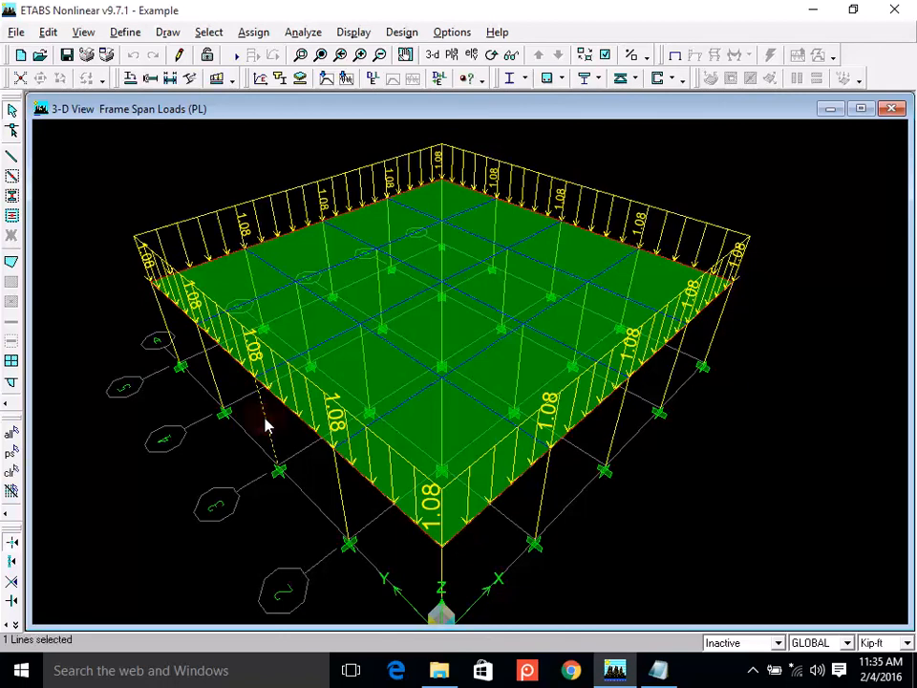
click(339, 487)
click(254, 32)
mouse_move(375, 144)
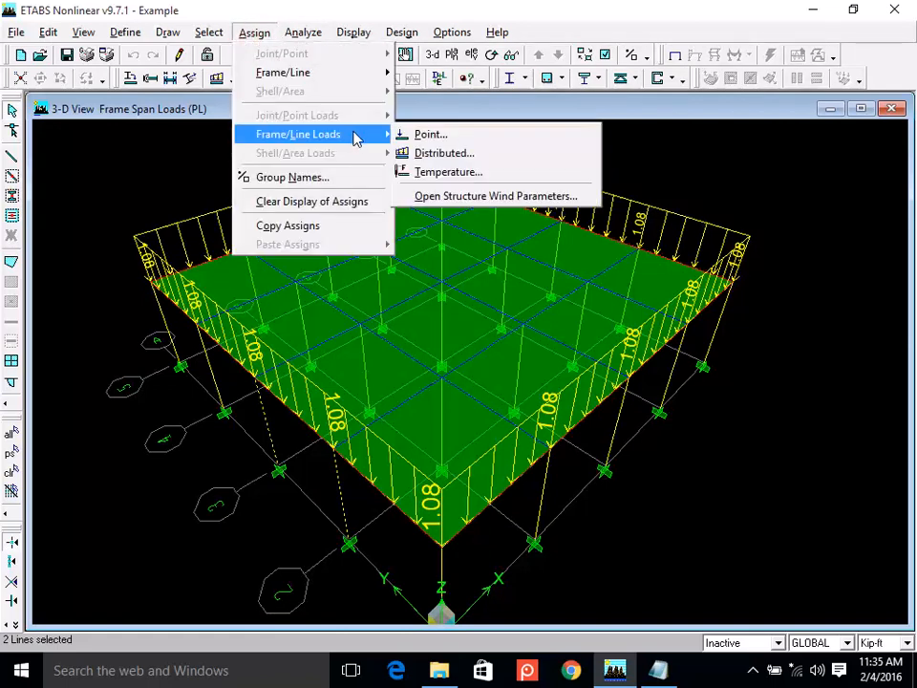
click(401, 153)
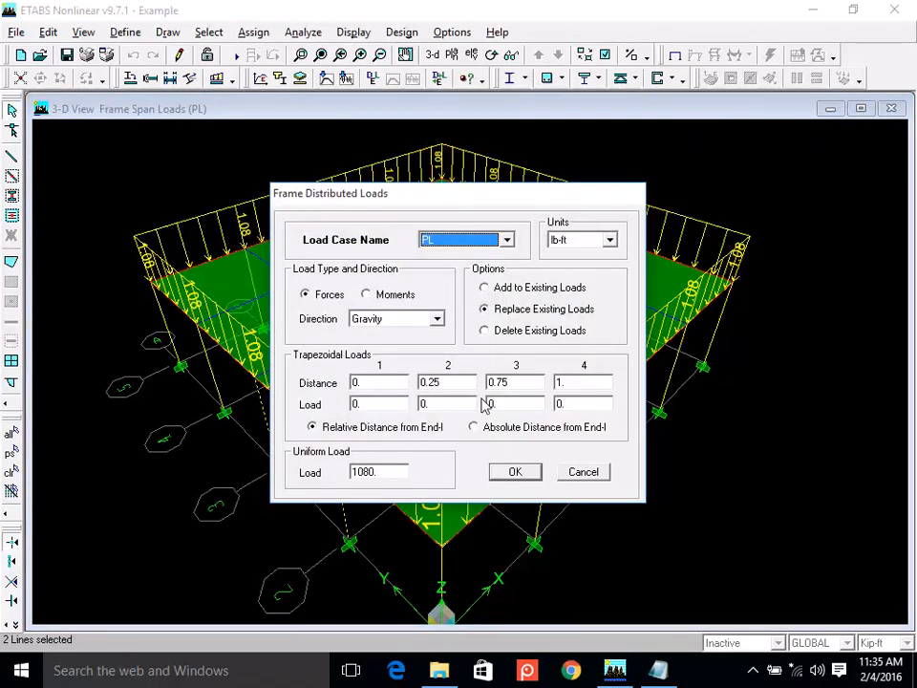
click(514, 479)
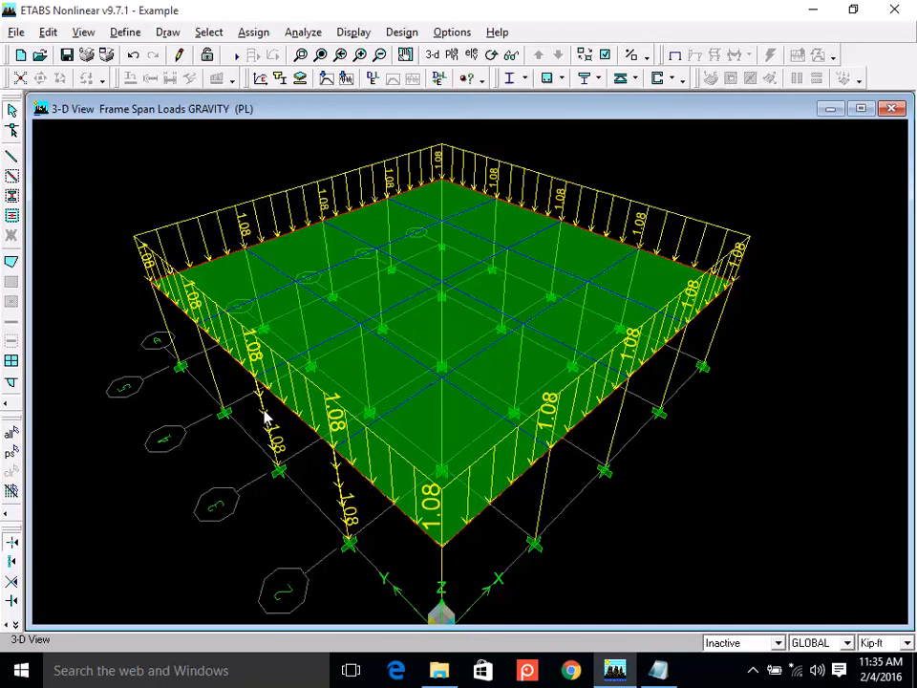
Undo the distributed load assignment on the two columns.
click(133, 55)
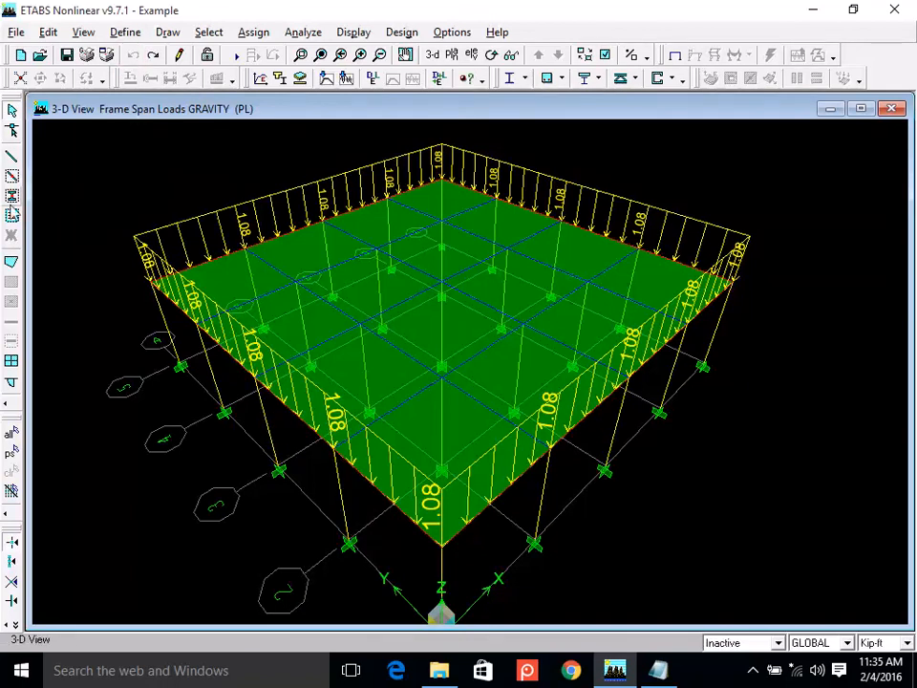
click(269, 38)
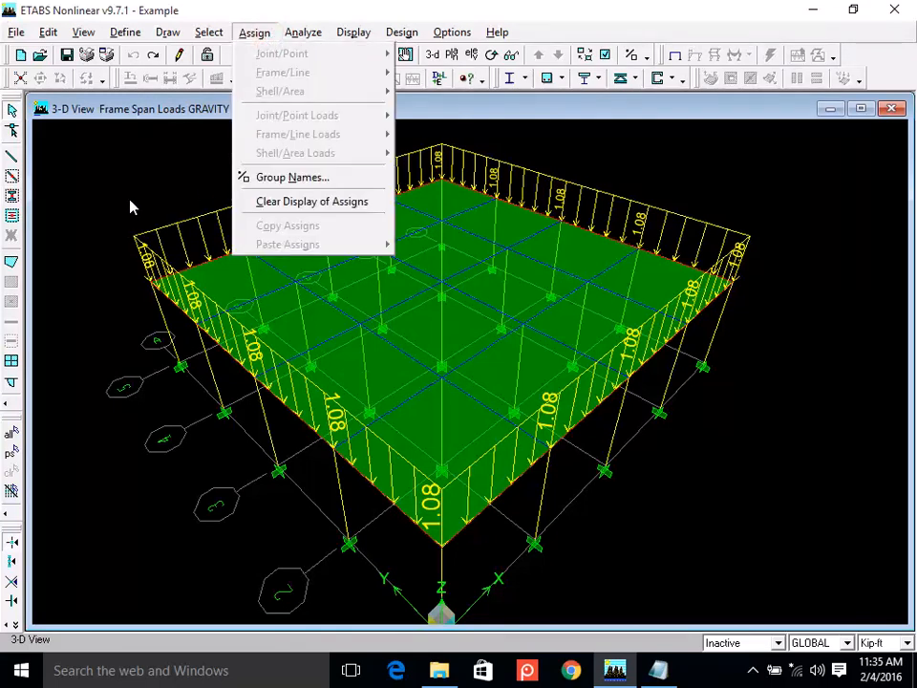
click(131, 207)
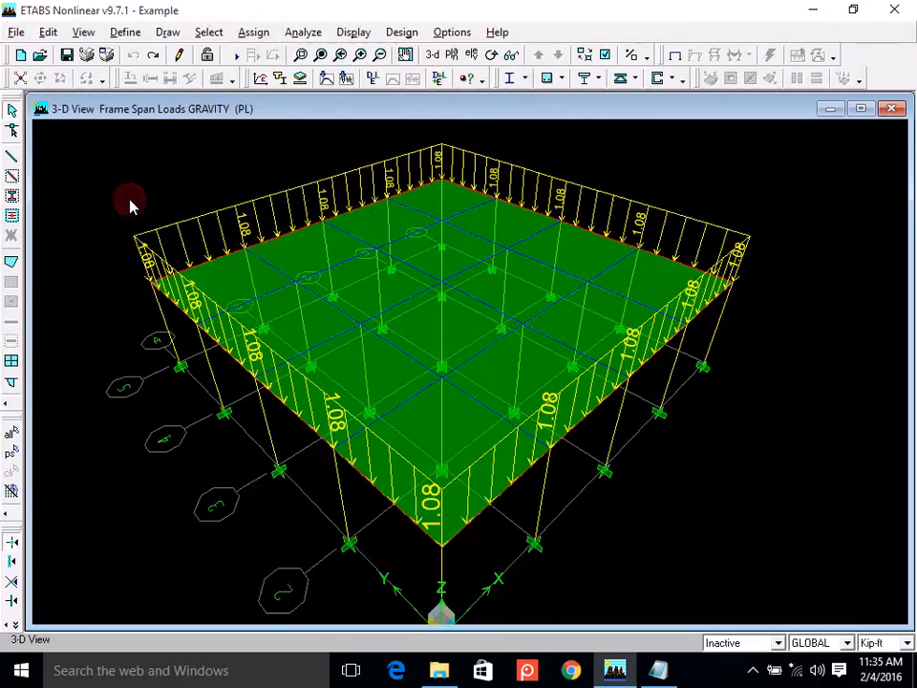
Save the building model and close ETABS.
click(65, 56)
click(65, 57)
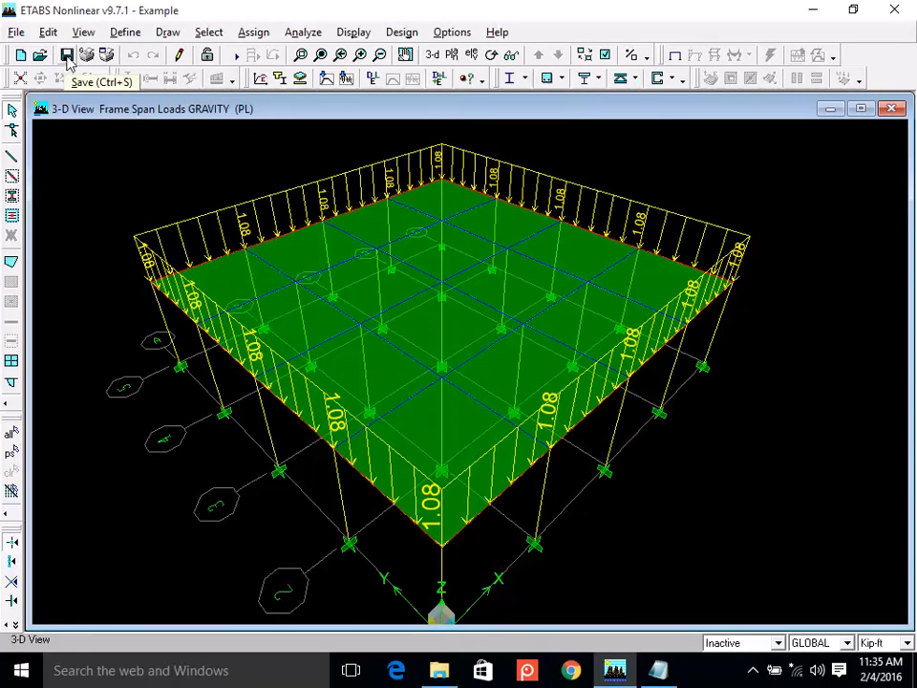
click(67, 57)
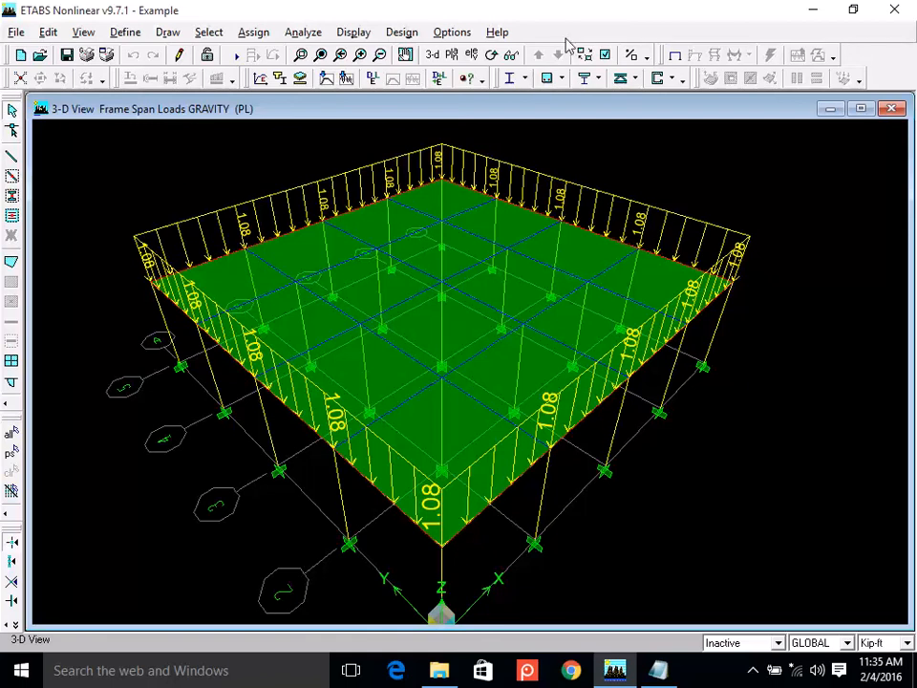
click(898, 13)
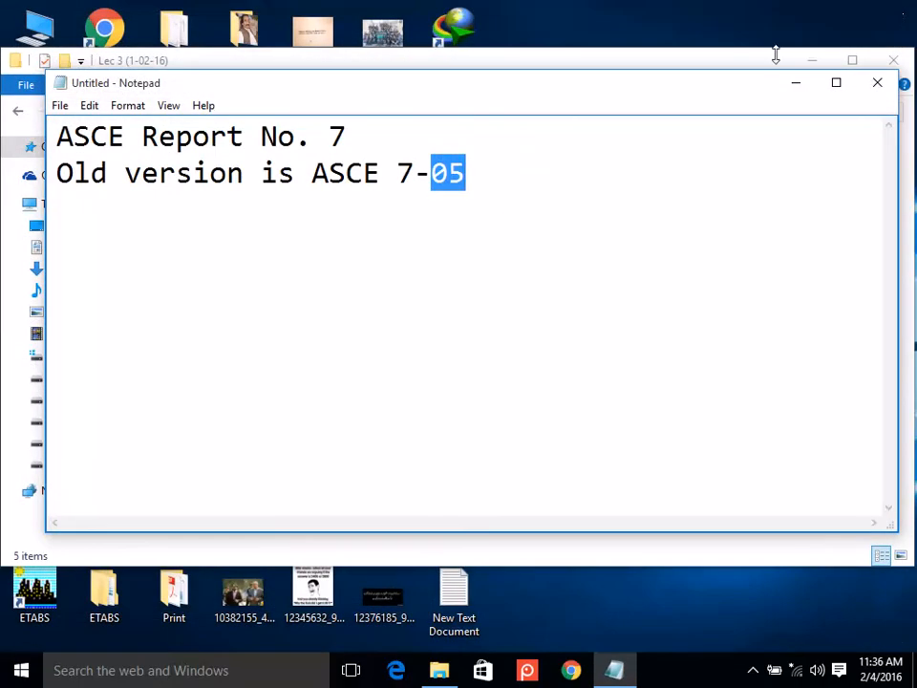
Try to close the untitled Notepad note.
click(879, 85)
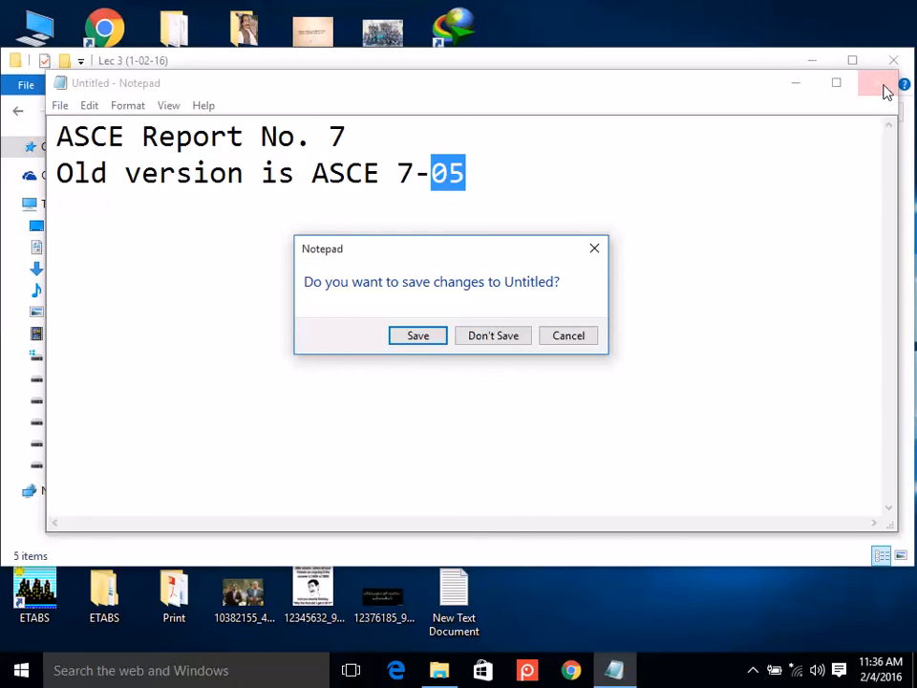
click(753, 670)
right_click(719, 635)
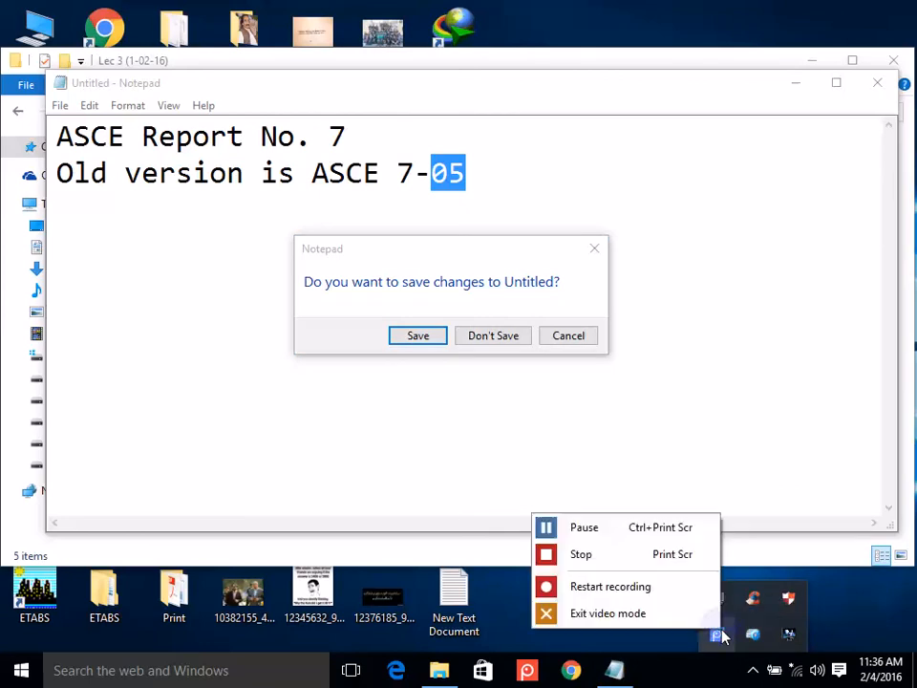